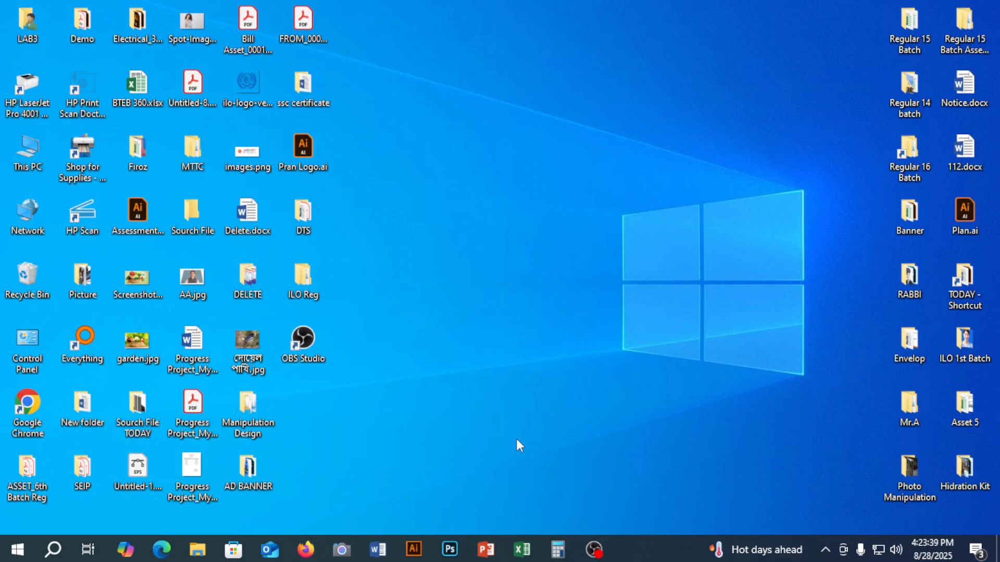
# Step: Switch to Illustrator, check the artboard size, and place the ILO logo image just outside the artboard's left edge
pyautogui.click(427, 551)
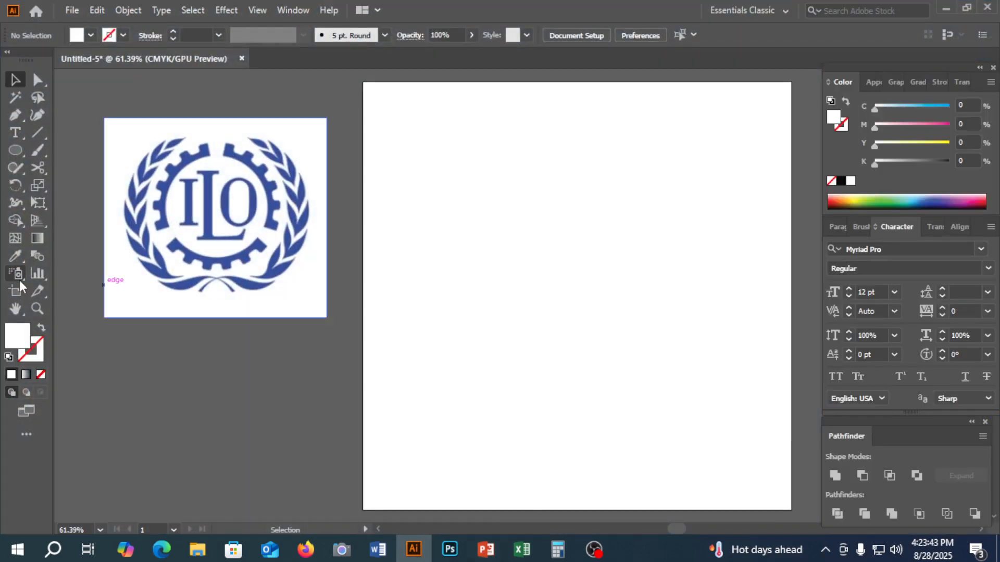
pyautogui.hotkey('shift', 'o')
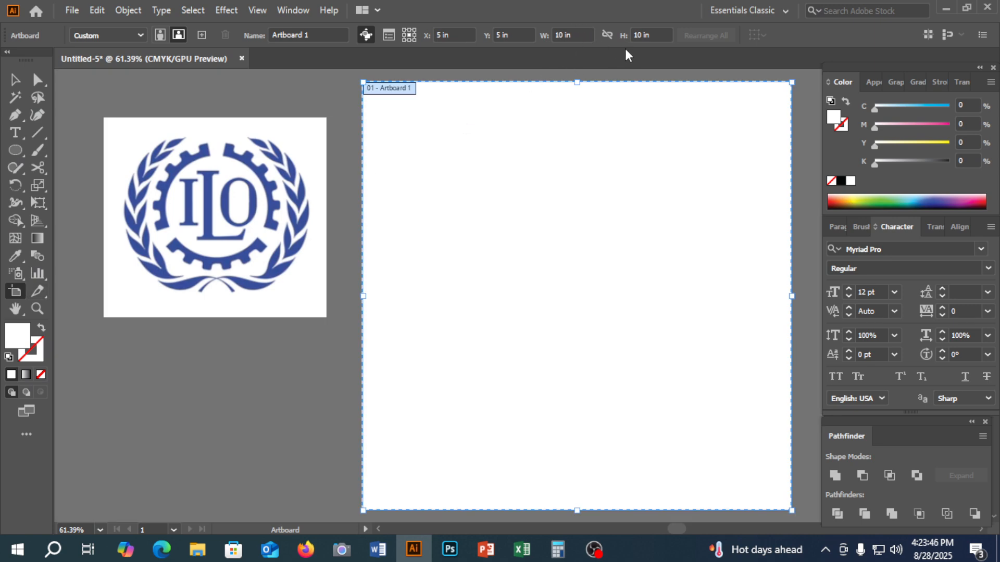
pyautogui.click(15, 79)
pyautogui.moveTo(226, 250); pyautogui.dragTo(556, 256)
pyautogui.moveTo(554, 258); pyautogui.dragTo(267, 220)
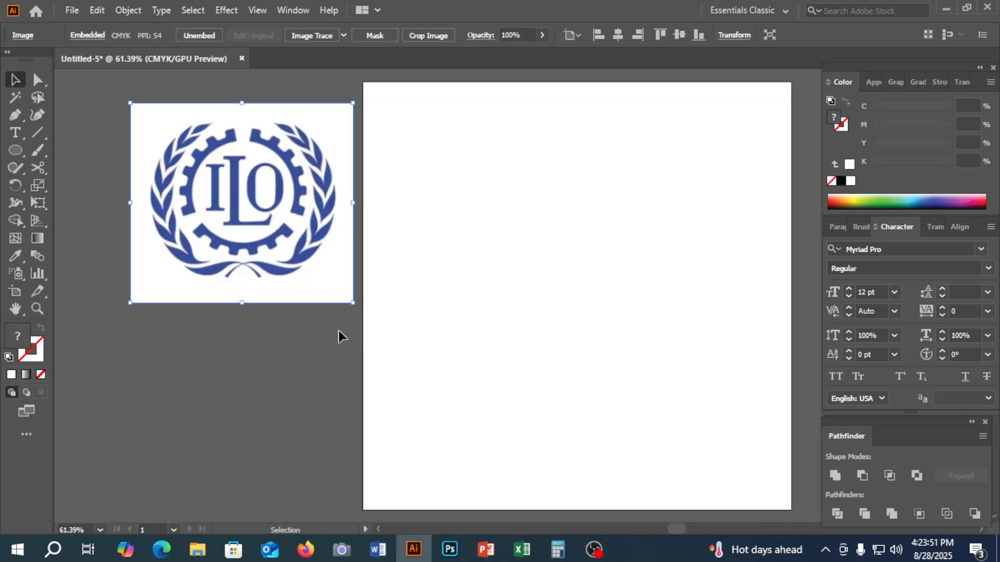
# Step: Examine the ILO logo image up close to judge the quality of its letter edges
pyautogui.scroll(1, 339, 331)
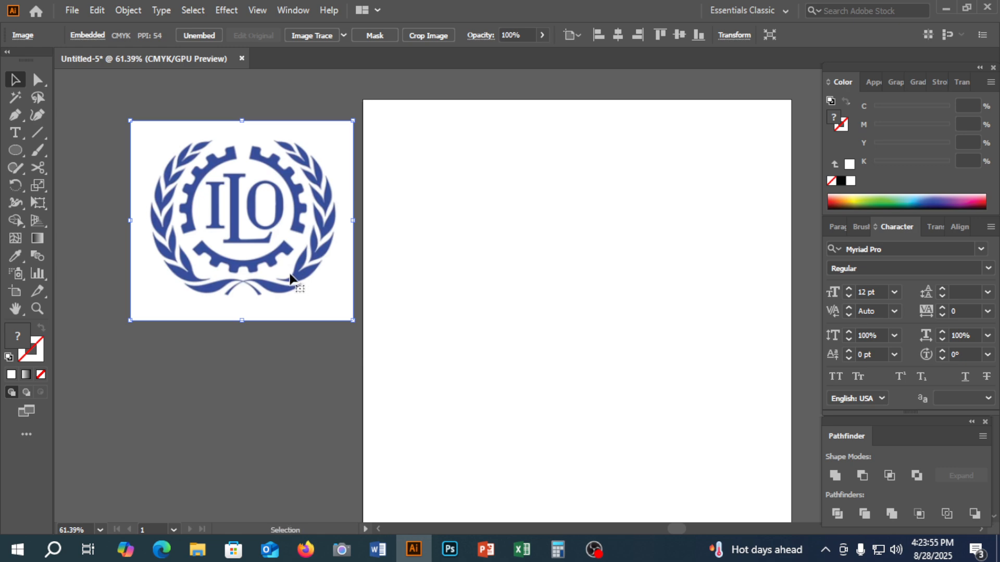
pyautogui.moveTo(291, 278); pyautogui.dragTo(269, 272)
pyautogui.scroll(3, 290, 291)
pyautogui.hotkey('ctrl', '+')
pyautogui.hotkey('ctrl', '+')
pyautogui.hotkey('ctrl', '+')
pyautogui.hotkey('ctrl', '+')
pyautogui.hotkey('ctrl', '+')
pyautogui.hotkey('ctrl', '+')
pyautogui.hotkey('ctrl', '+')
pyautogui.hotkey('ctrl', '+')
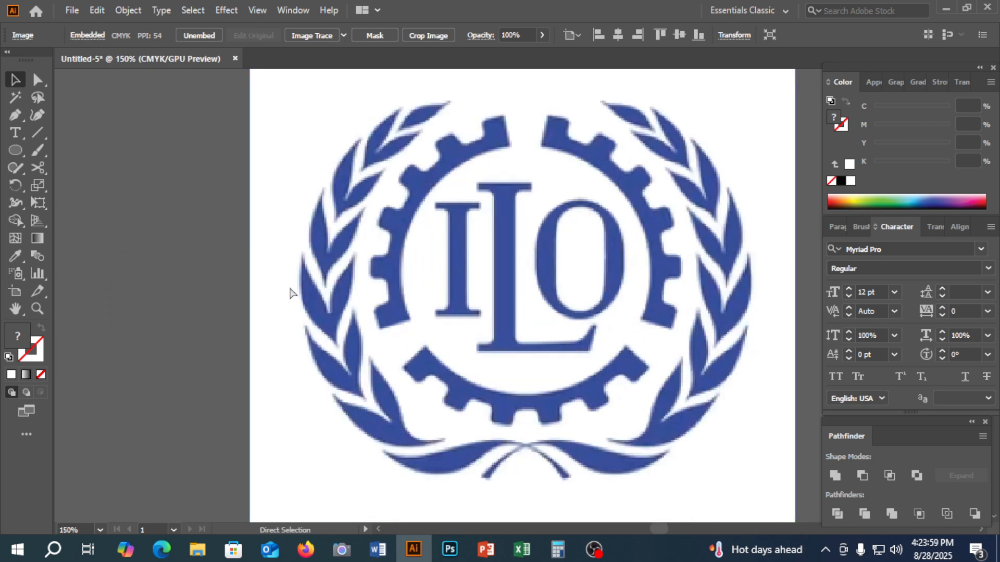
pyautogui.hotkey('ctrl', '+')
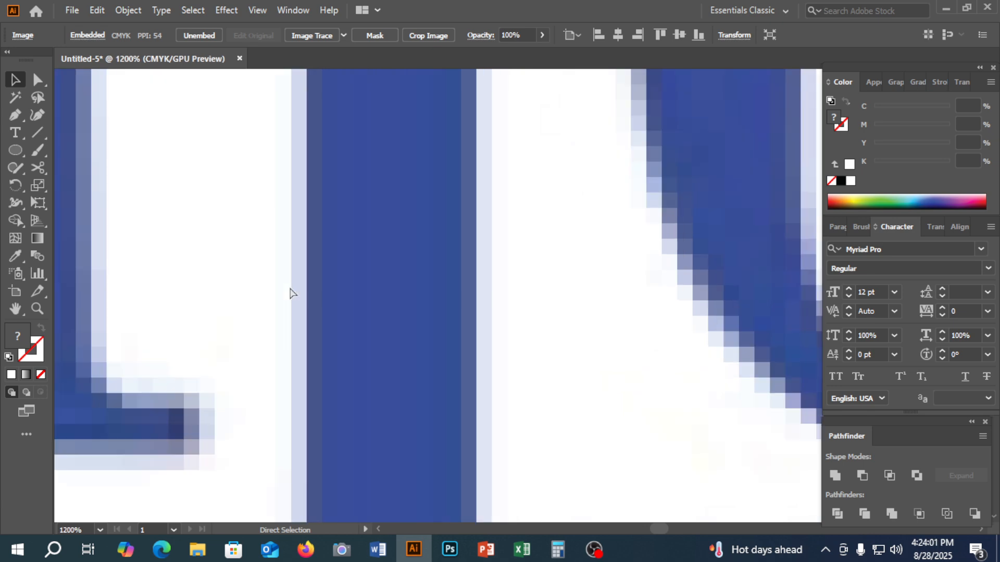
pyautogui.hotkey('ctrl', '-')
pyautogui.hotkey('ctrl', '-')
pyautogui.hotkey('ctrl', '-')
pyautogui.hotkey('ctrl', '-')
pyautogui.hotkey('ctrl', '-')
pyautogui.hotkey('ctrl', '-')
pyautogui.hotkey('ctrl', '-')
pyautogui.hotkey('ctrl', '-')
pyautogui.hotkey('ctrl', '-')
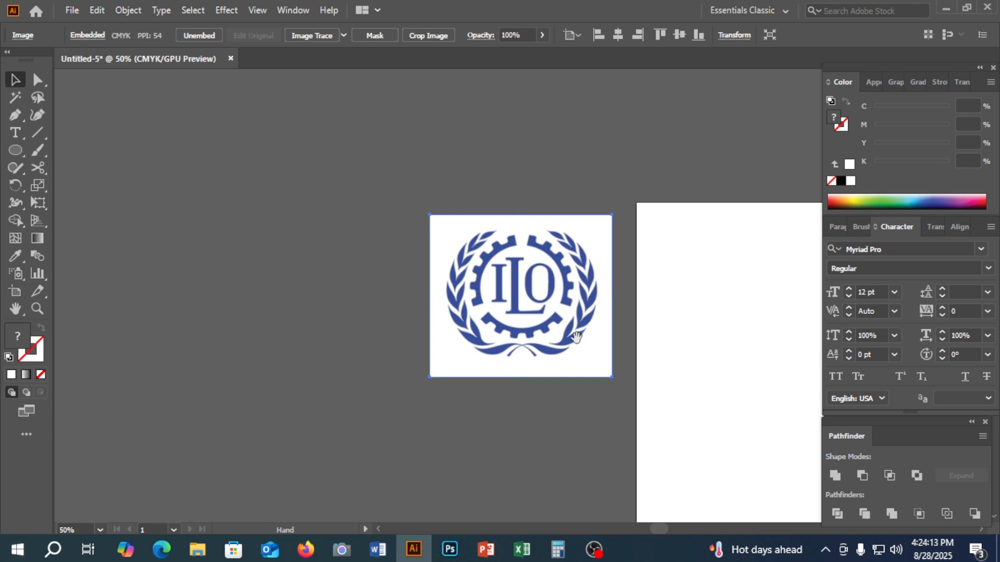
# Step: Draw a large circle outward from the centre of the artboard with the Ellipse tool
pyautogui.moveTo(576, 338); pyautogui.dragTo(239, 290)
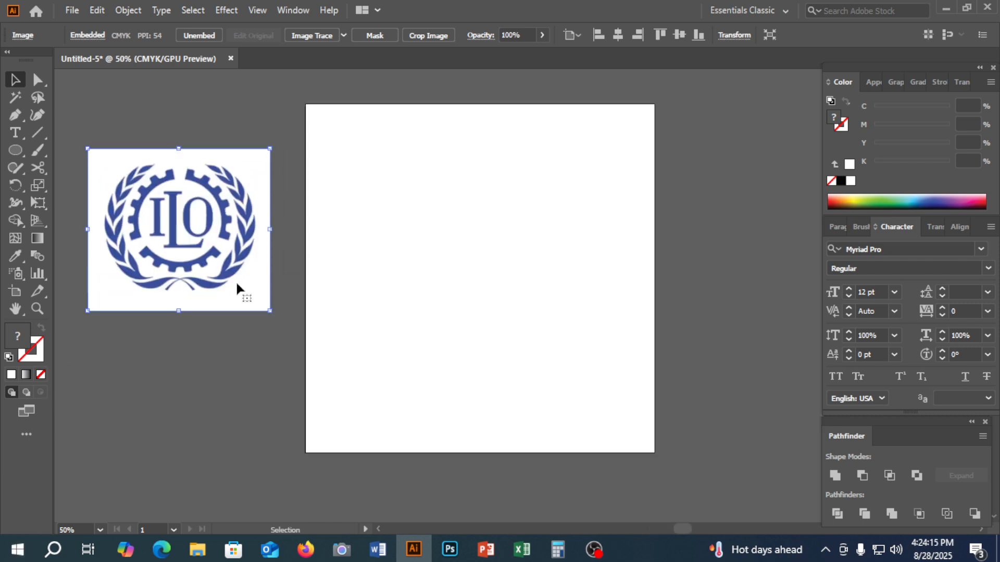
pyautogui.click(10, 156)
pyautogui.moveTo(11, 161); pyautogui.dragTo(73, 187)
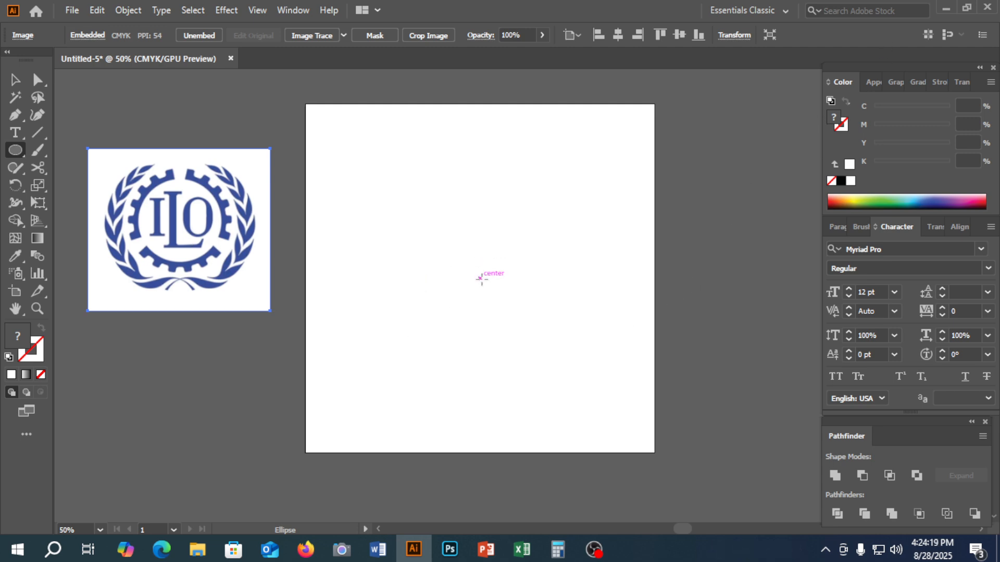
pyautogui.moveTo(480, 279); pyautogui.dragTo(561, 409)
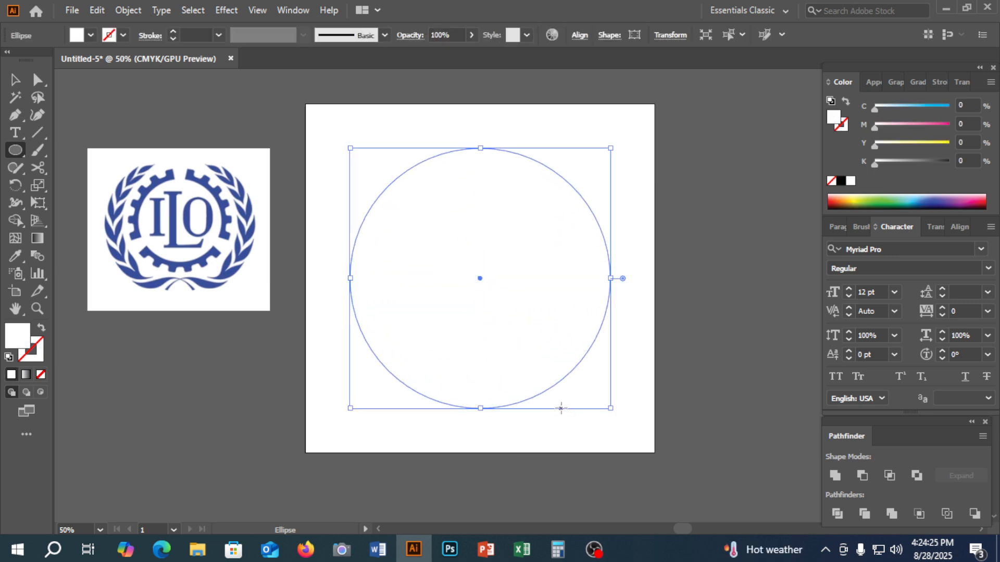
pyautogui.click(15, 80)
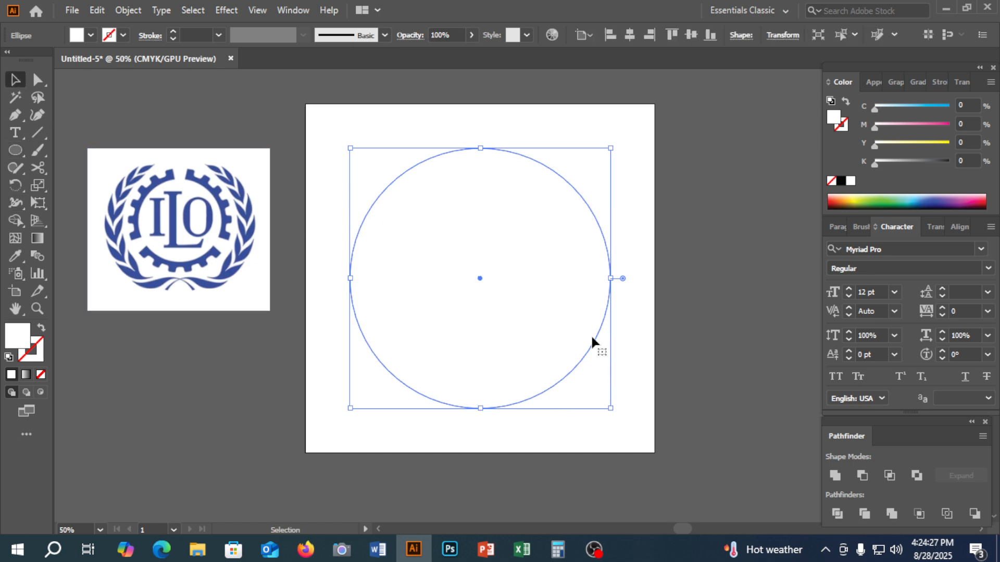
pyautogui.click(639, 367)
# Step: Give the circle no fill and a black 3 pt stroke
pyautogui.click(457, 309)
pyautogui.click(8, 358)
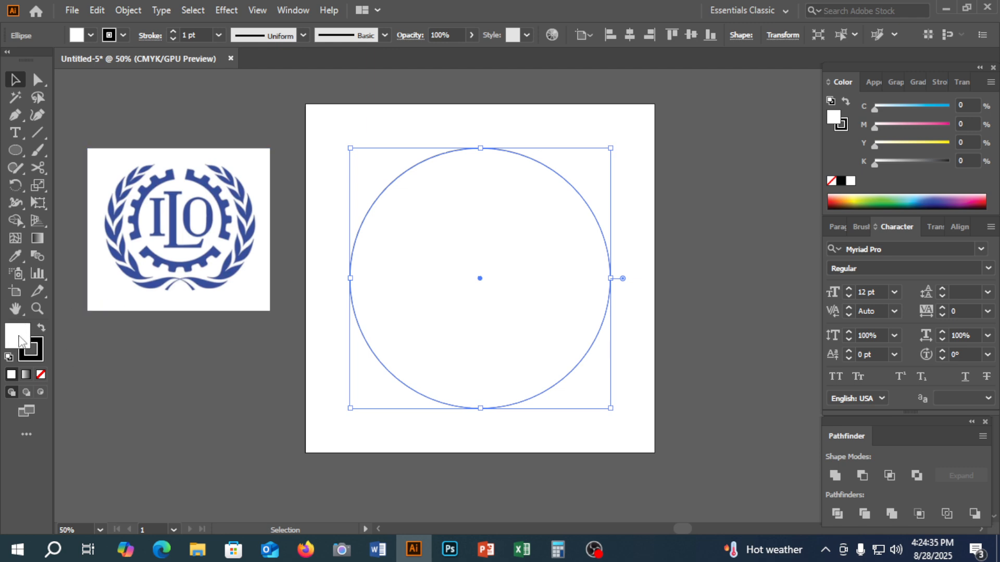
pyautogui.click(41, 375)
pyautogui.click(41, 355)
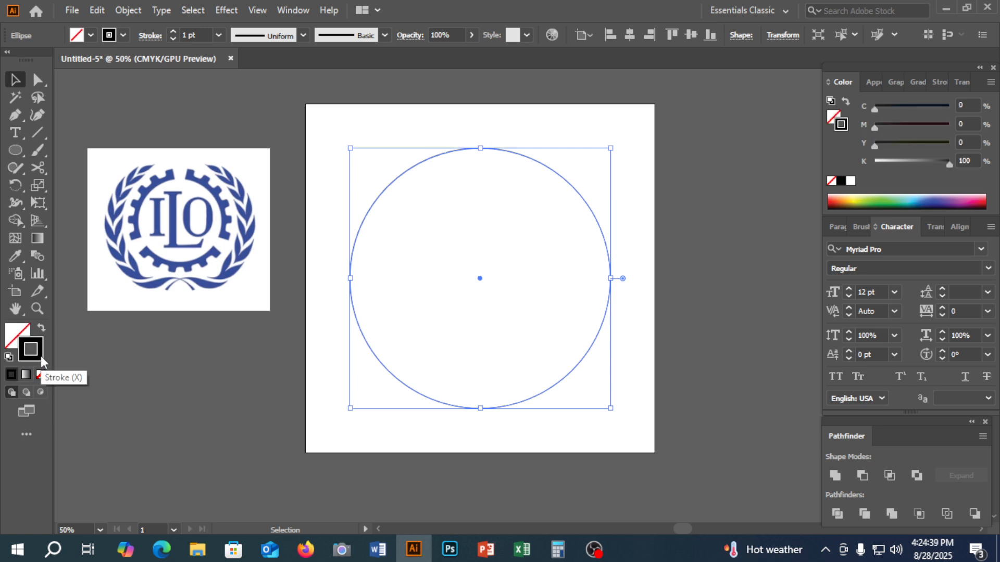
pyautogui.click(174, 32)
pyautogui.click(173, 32)
pyautogui.click(657, 390)
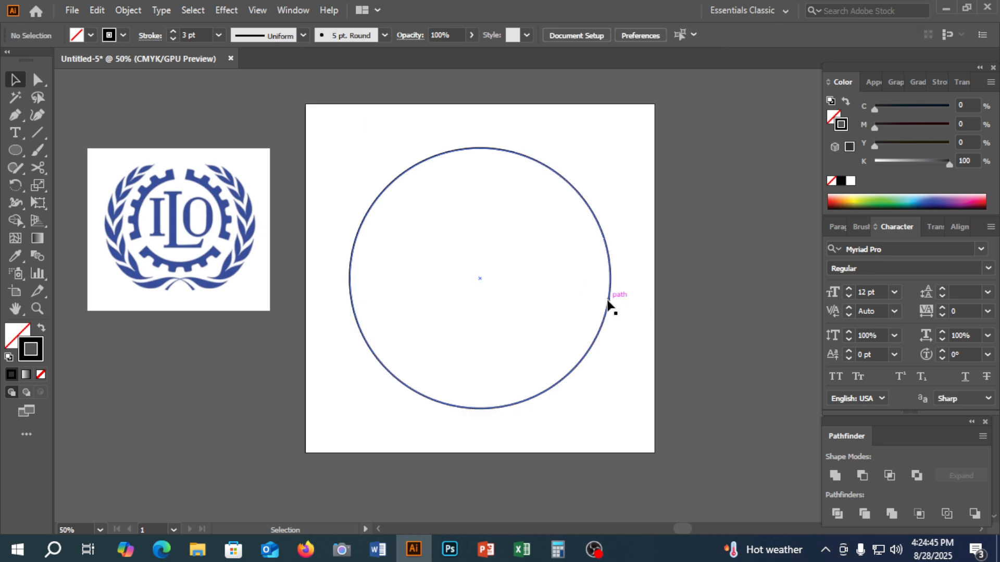
# Step: Move the circle off-centre and align it horizontally and vertically to the centre of the artboard
pyautogui.moveTo(611, 306); pyautogui.dragTo(562, 328)
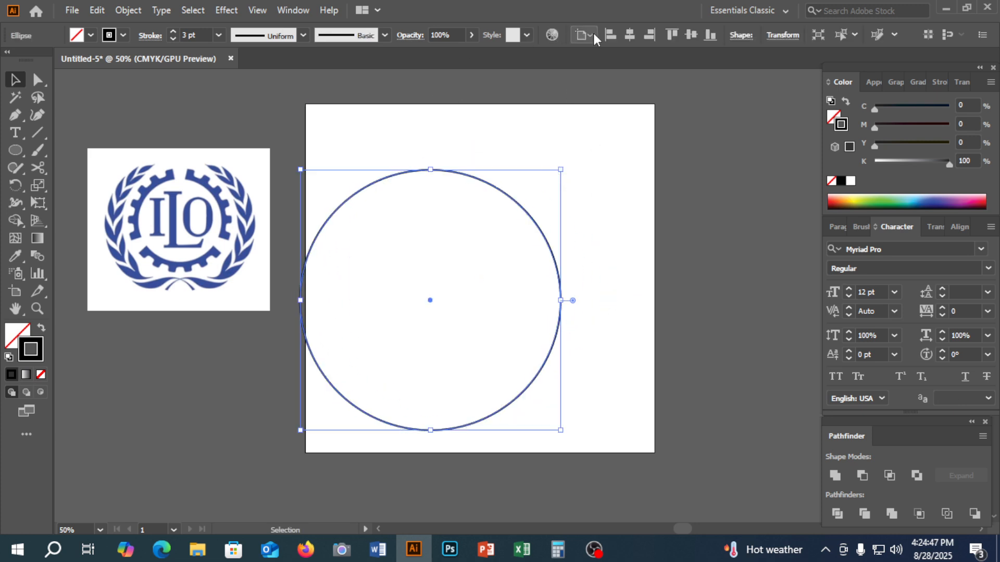
pyautogui.click(628, 34)
pyautogui.click(691, 35)
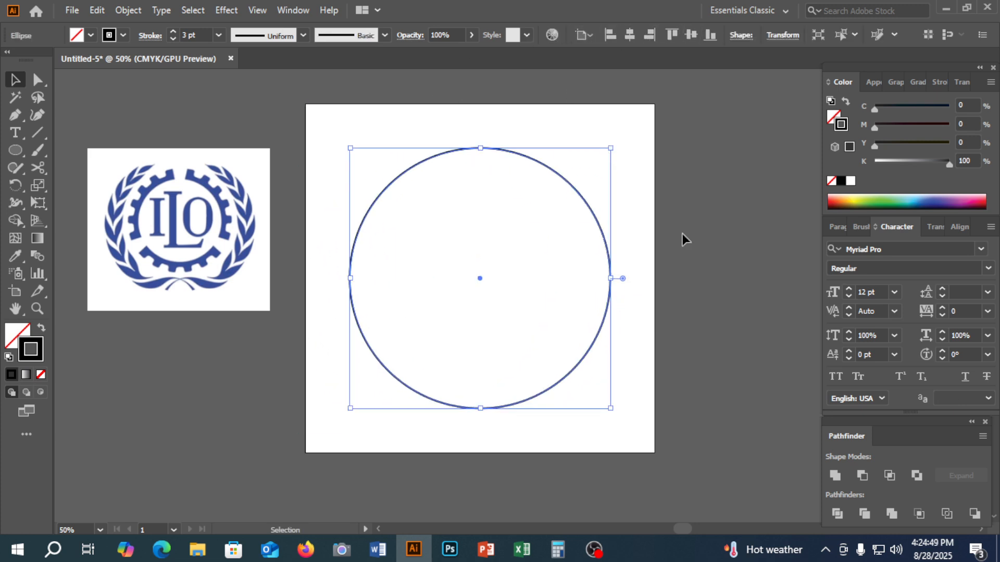
pyautogui.click(683, 242)
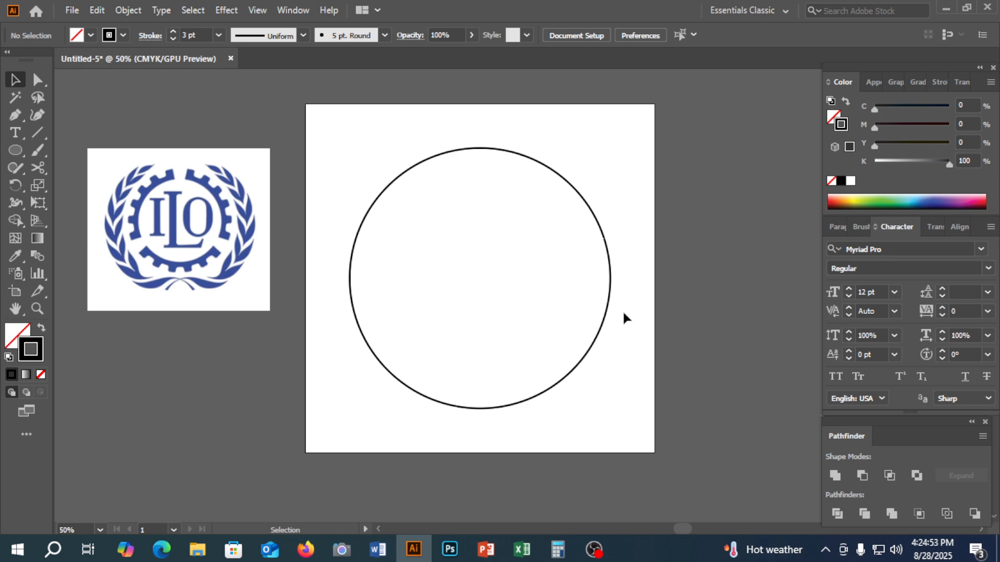
# Step: Draw a vertical line through the circle, left of its centre and extending beyond it at both ends
pyautogui.hotkey('ctrl', '=')
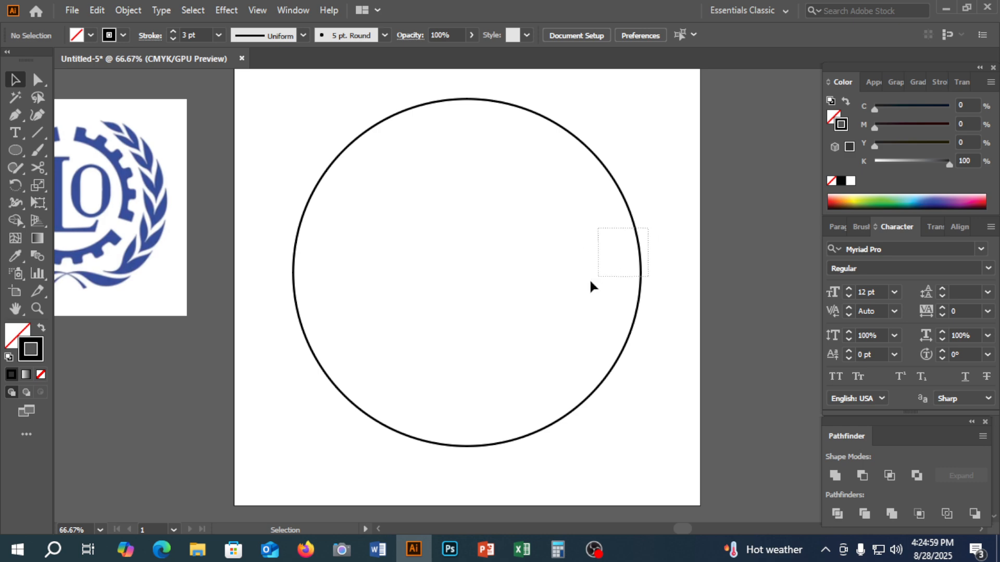
pyautogui.moveTo(591, 282); pyautogui.dragTo(592, 285)
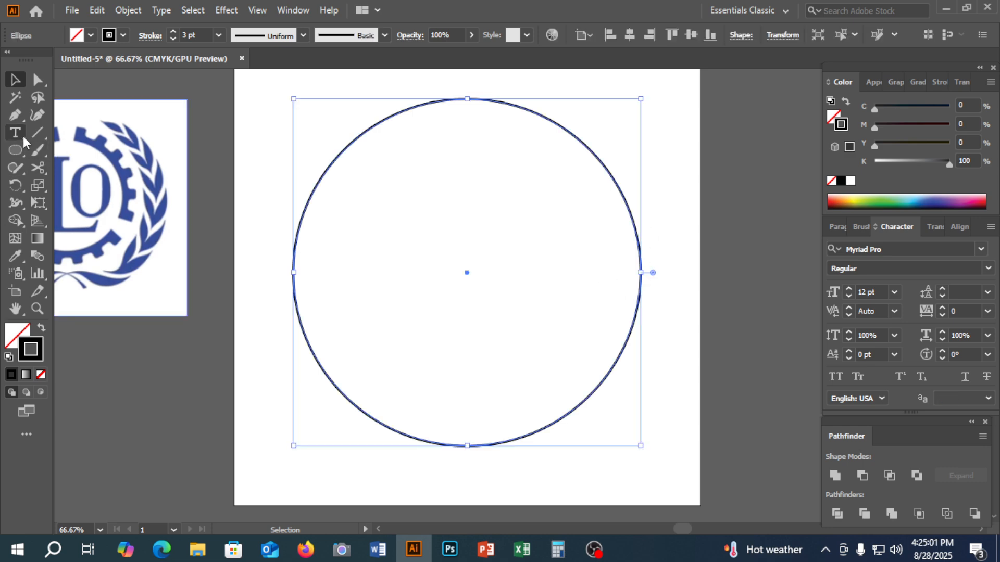
pyautogui.moveTo(38, 133); pyautogui.dragTo(61, 133)
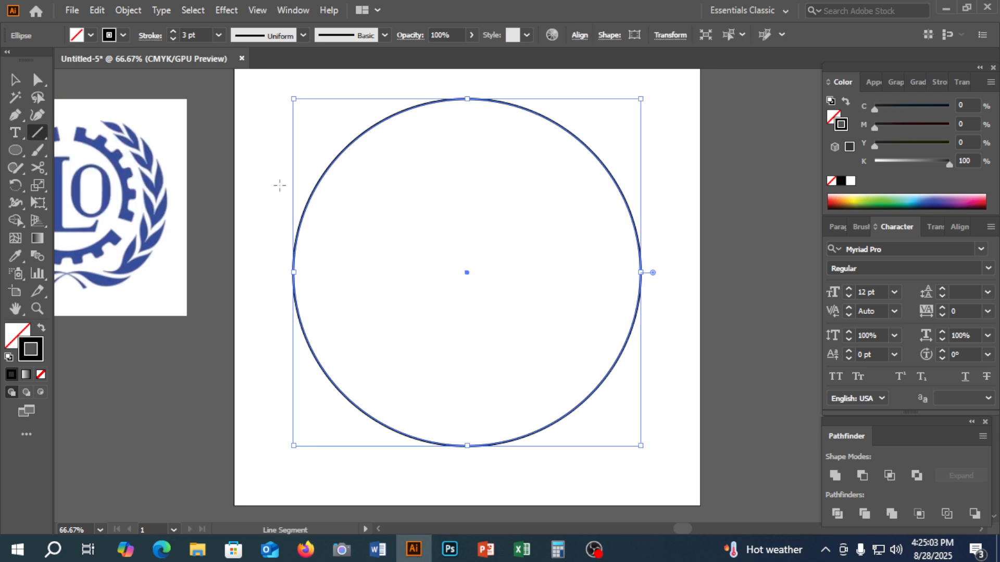
pyautogui.scroll(1, 280, 185)
pyautogui.moveTo(412, 112); pyautogui.dragTo(434, 438)
pyautogui.scroll(1, 469, 276)
pyautogui.press('v')
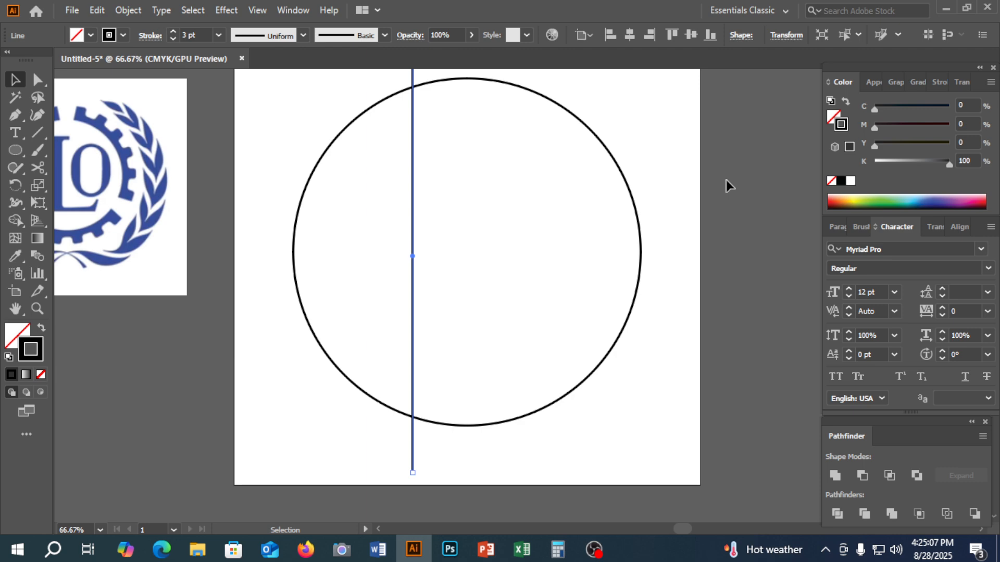
pyautogui.click(726, 185)
pyautogui.scroll(1, 677, 198)
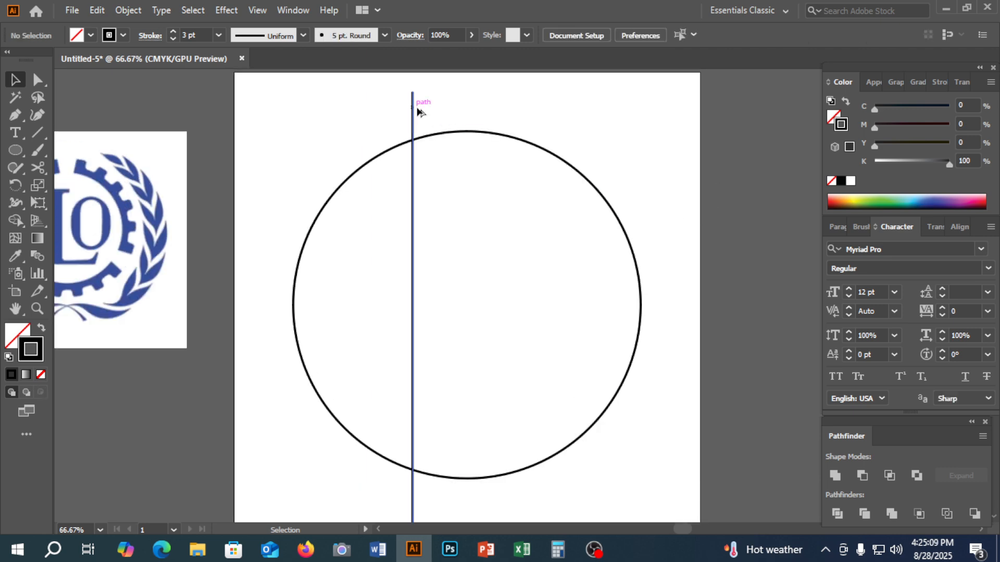
# Step: Duplicate the vertical line a short distance to its right to make a parallel pair
pyautogui.moveTo(418, 112); pyautogui.dragTo(599, 122)
pyautogui.click(599, 123)
pyautogui.hscroll(-3, 386, 179)
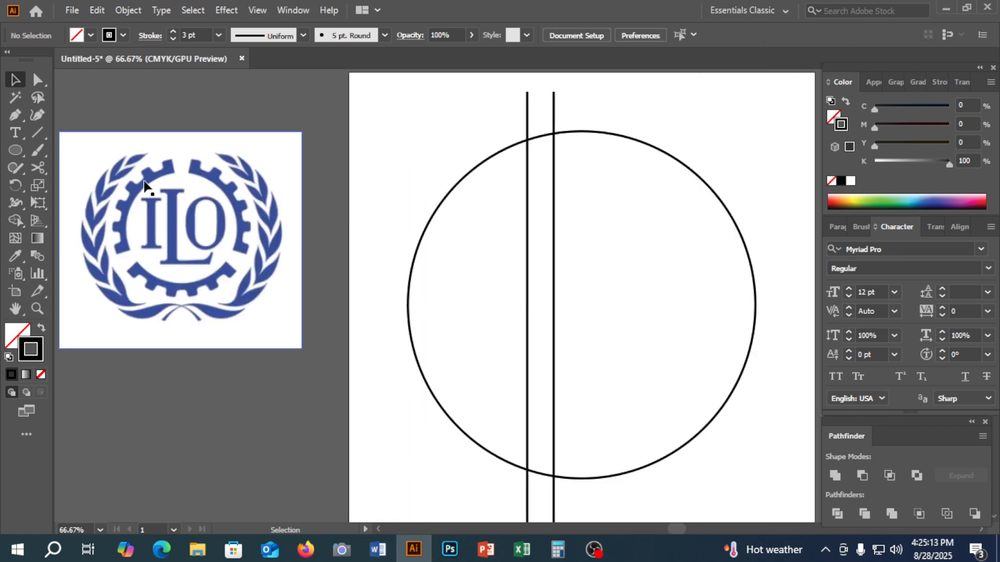
# Step: Lock the ILO logo reference image in place
pyautogui.click(155, 246)
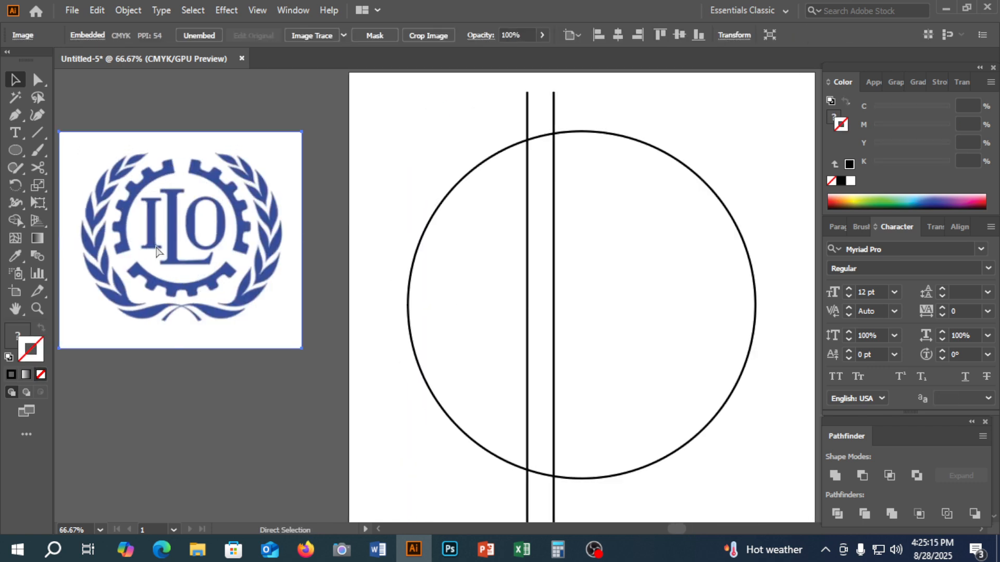
pyautogui.hotkey('ctrl', '2')
pyautogui.moveTo(438, 248); pyautogui.dragTo(336, 267)
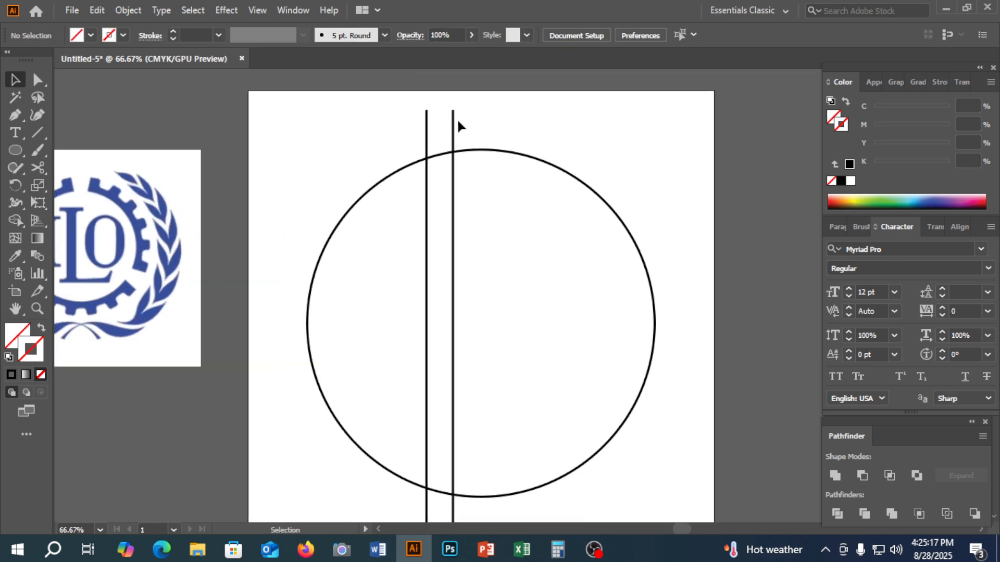
# Step: Widen the gap between the two vertical lines slightly and set their strokes to red with M 100 and Y 100
pyautogui.moveTo(456, 117); pyautogui.dragTo(458, 125)
pyautogui.moveTo(396, 115); pyautogui.dragTo(585, 128)
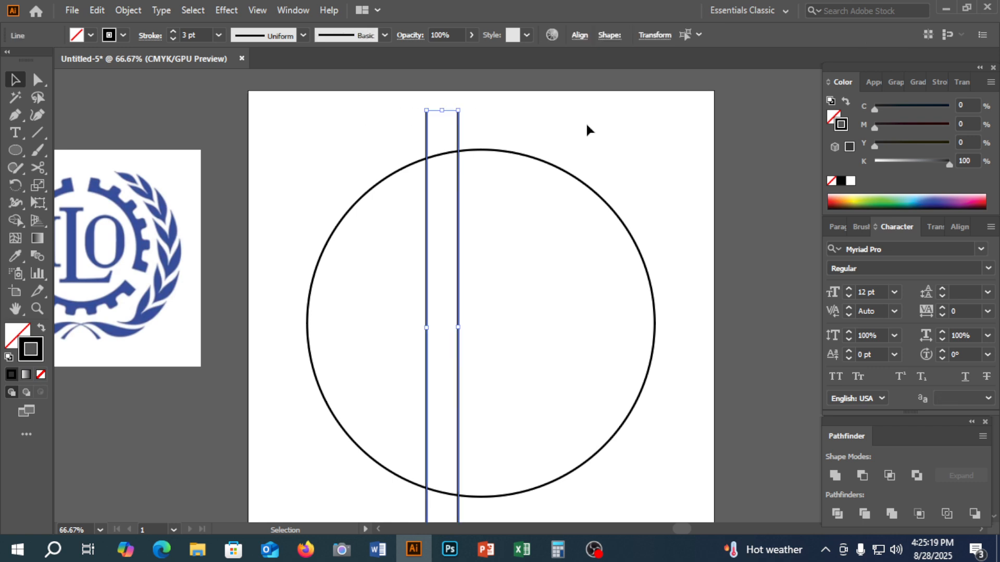
pyautogui.moveTo(812, 167); pyautogui.dragTo(813, 167)
pyautogui.moveTo(908, 126)
pyautogui.mouseDown()
pyautogui.moveTo(953, 127)
pyautogui.moveTo(953, 144)
pyautogui.mouseUp()
pyautogui.click(661, 219)
pyautogui.moveTo(661, 219); pyautogui.dragTo(643, 208)
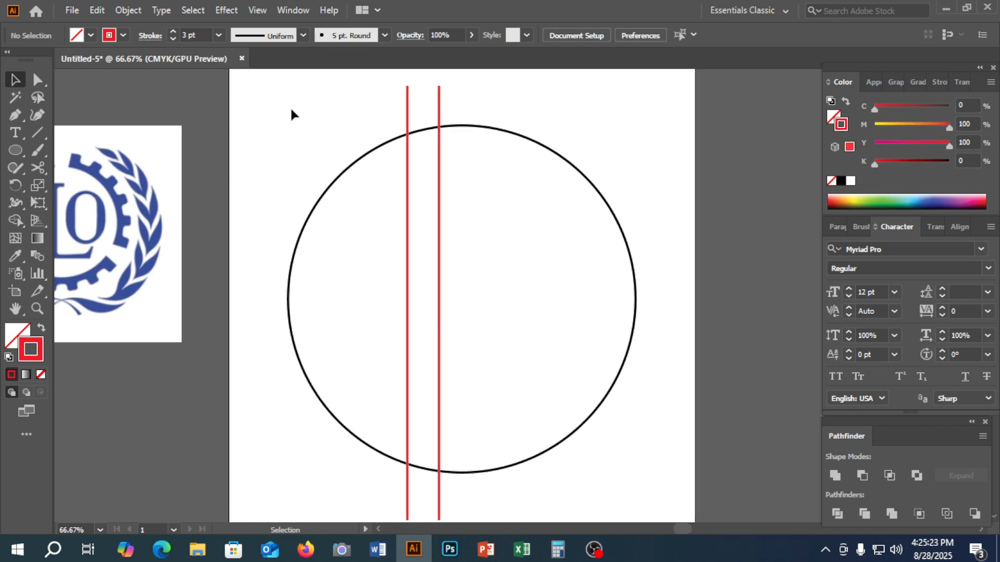
# Step: Group the two red lines and centre the group horizontally and vertically on the artboard
pyautogui.moveTo(290, 109); pyautogui.dragTo(611, 96)
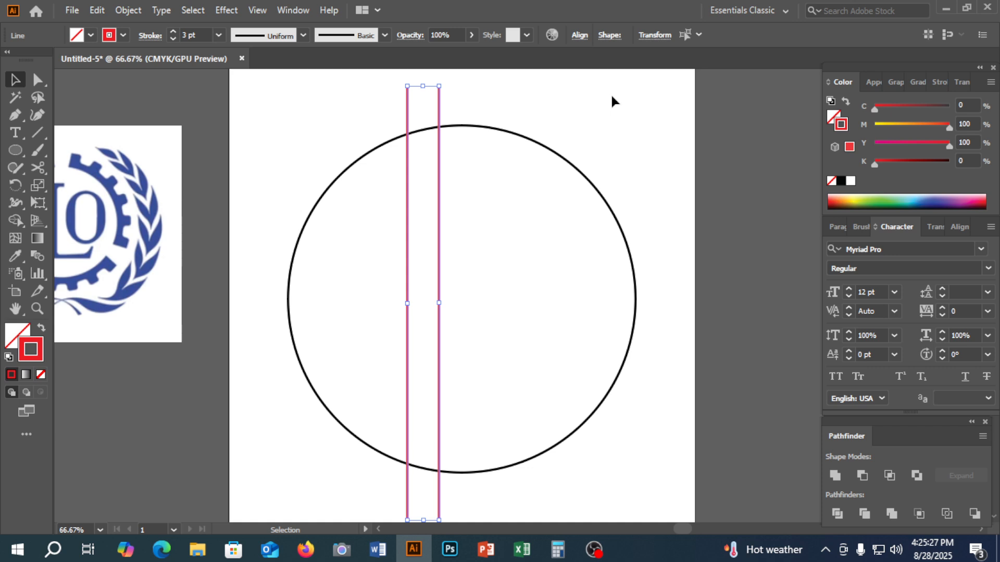
pyautogui.hotkey('ctrl', 'g')
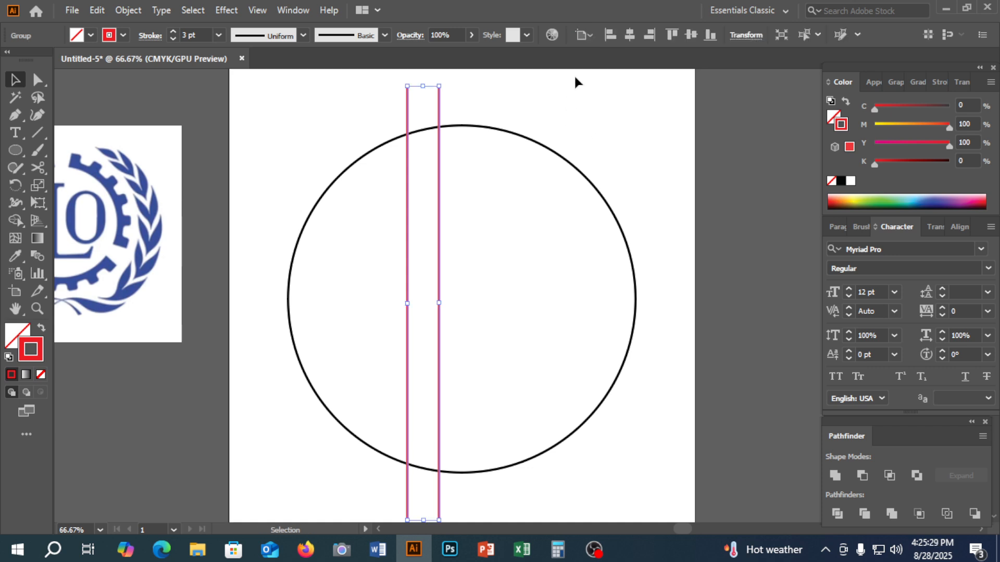
pyautogui.click(629, 34)
pyautogui.click(691, 34)
pyautogui.click(669, 261)
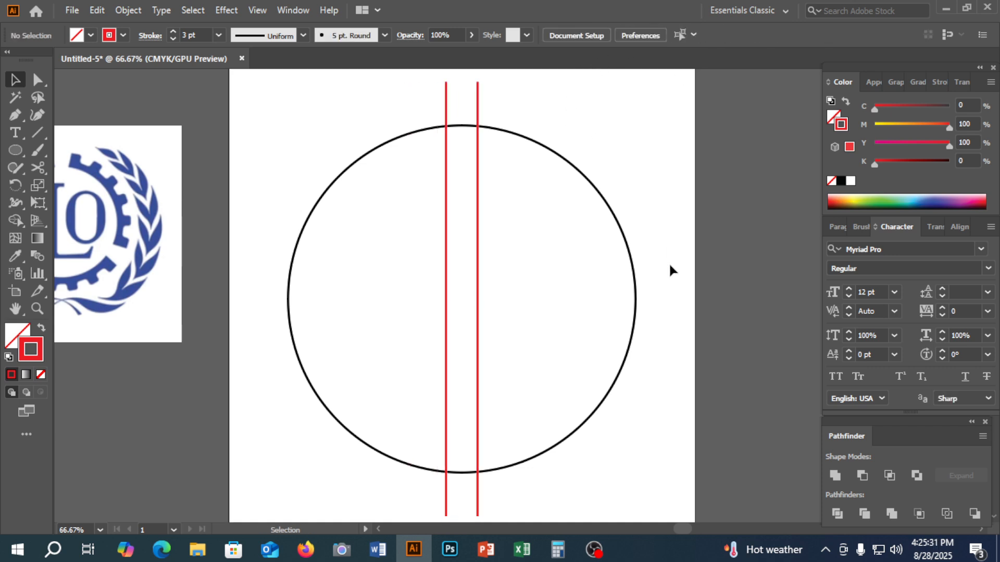
# Step: Make a copy of the red line group rotated by 360/3 degrees and repeat the transformation for a third pair
pyautogui.scroll(1, 669, 266)
pyautogui.moveTo(386, 131); pyautogui.dragTo(500, 146)
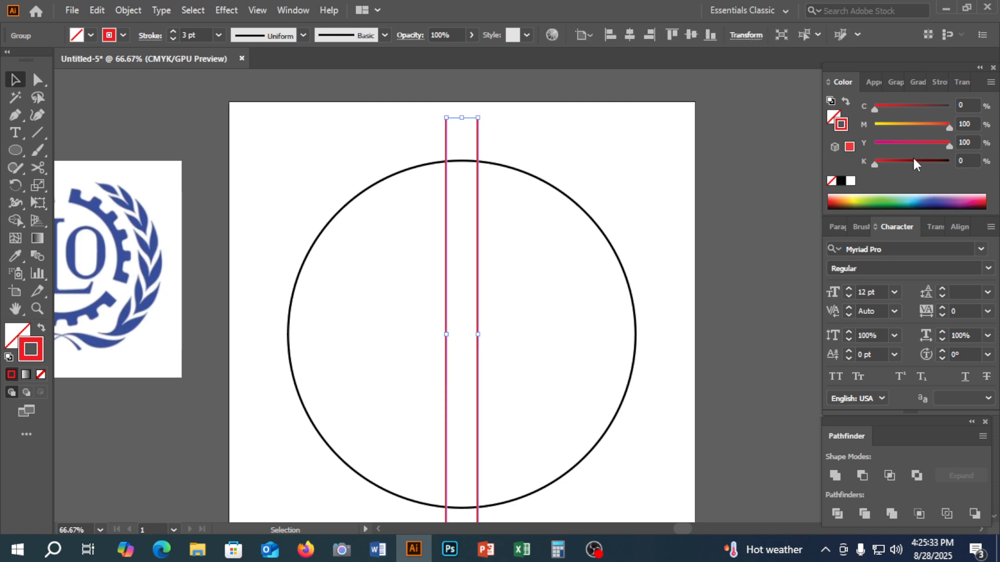
pyautogui.click(21, 184)
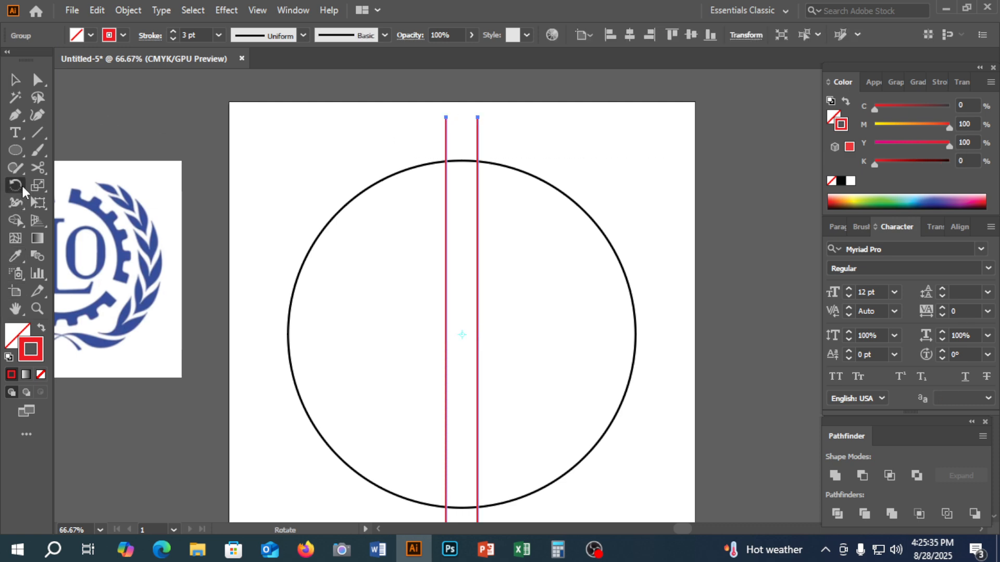
pyautogui.doubleClick(21, 183)
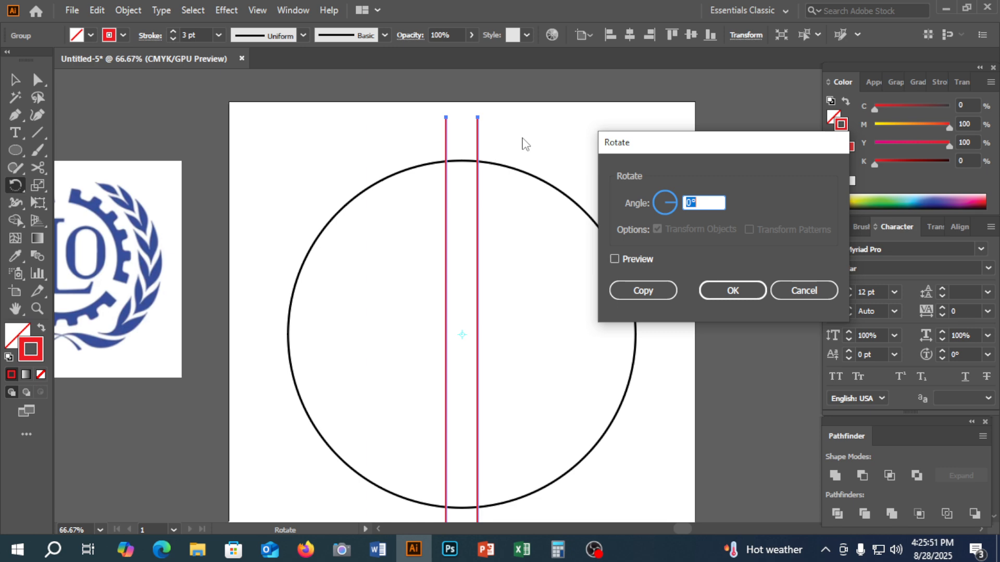
pyautogui.write('360/3')
pyautogui.click(625, 295)
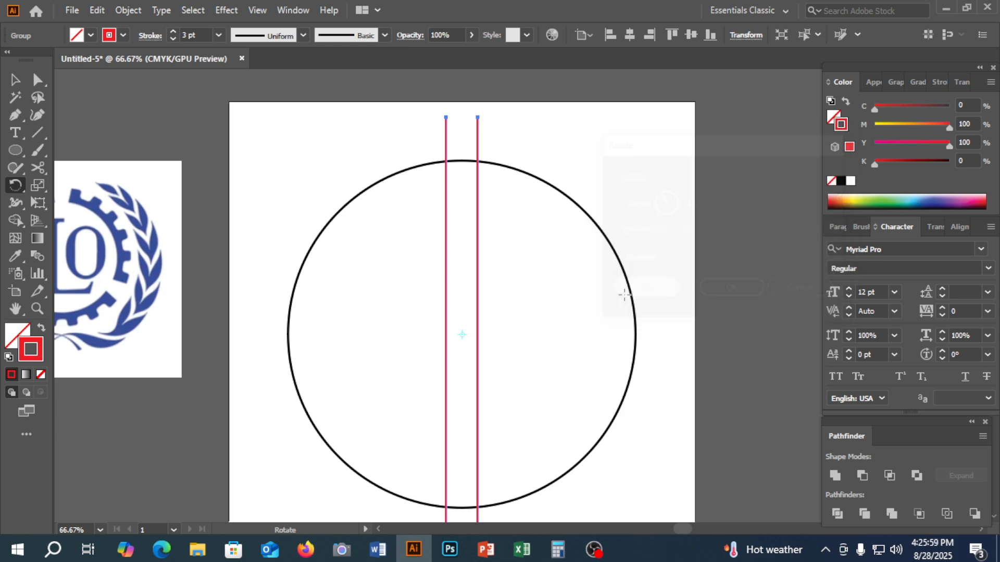
pyautogui.hotkey('ctrl', 'd')
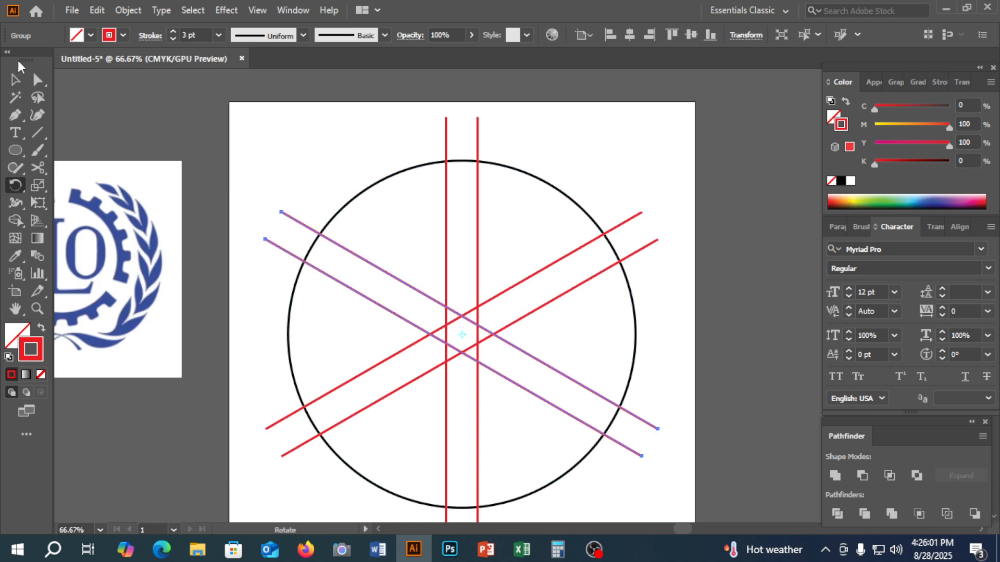
# Step: Review where the three red line pairs cross the circle and compare the arrangement with the gaps in the reference logo's gear ring
pyautogui.click(15, 79)
pyautogui.click(642, 161)
pyautogui.scroll(-1, 679, 282)
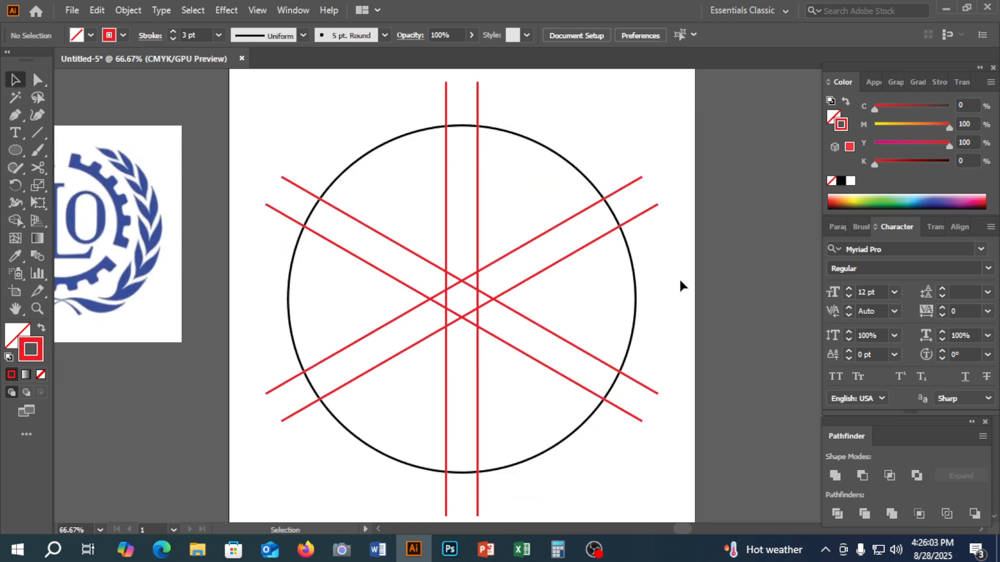
pyautogui.scroll(1, 686, 296)
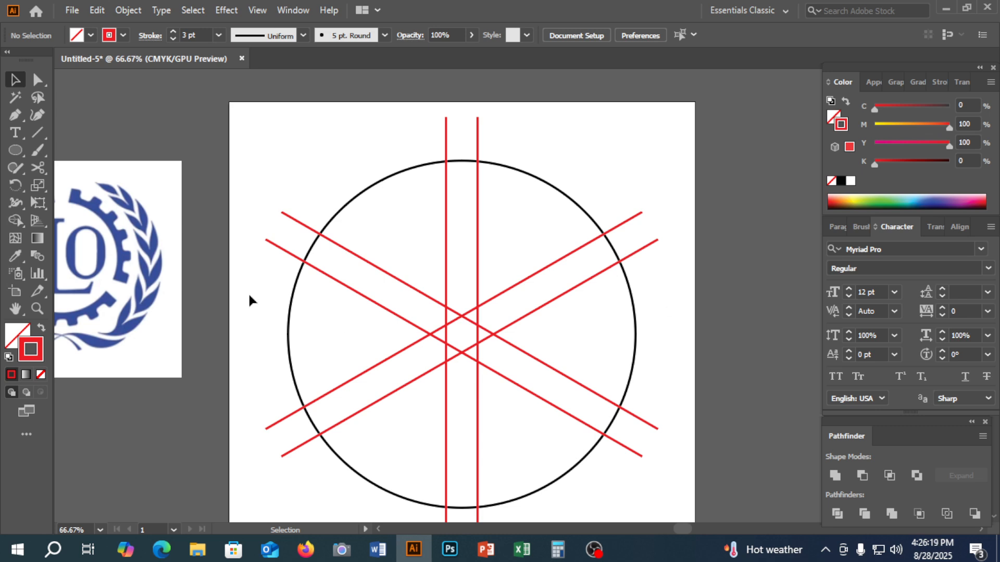
pyautogui.click(404, 169)
pyautogui.click(390, 129)
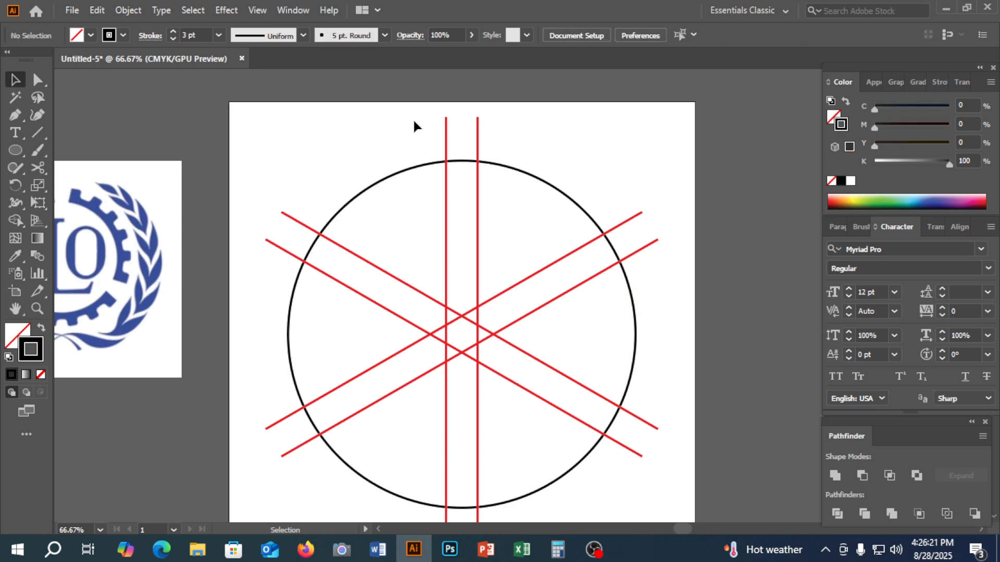
pyautogui.moveTo(414, 126); pyautogui.dragTo(634, 140)
pyautogui.moveTo(620, 174); pyautogui.dragTo(669, 253)
pyautogui.moveTo(677, 345); pyautogui.dragTo(628, 460)
pyautogui.click(719, 439)
pyautogui.press('space')
pyautogui.moveTo(445, 412); pyautogui.dragTo(616, 370)
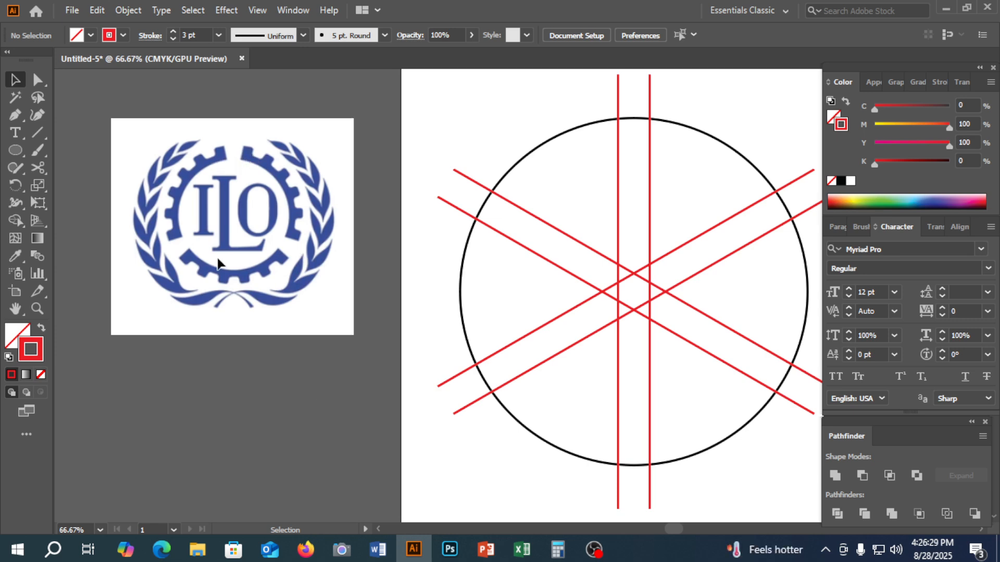
pyautogui.press('space')
pyautogui.moveTo(419, 259)
pyautogui.mouseDown()
pyautogui.moveTo(242, 311)
pyautogui.moveTo(212, 281)
pyautogui.mouseUp()
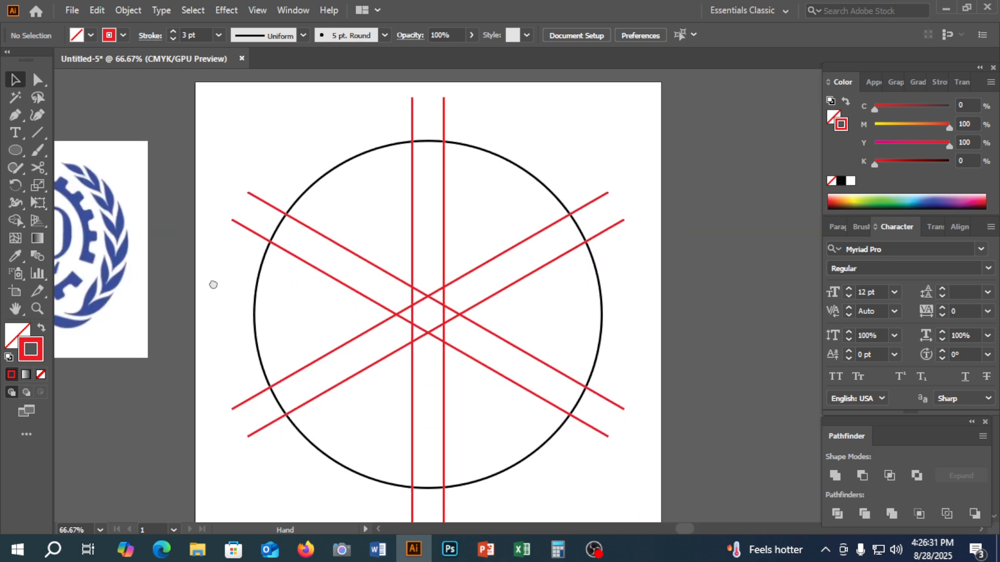
# Step: Examine the stacking order of the circle and the vertical red line pair where they cross at the top
pyautogui.click(332, 201)
pyautogui.press('a')
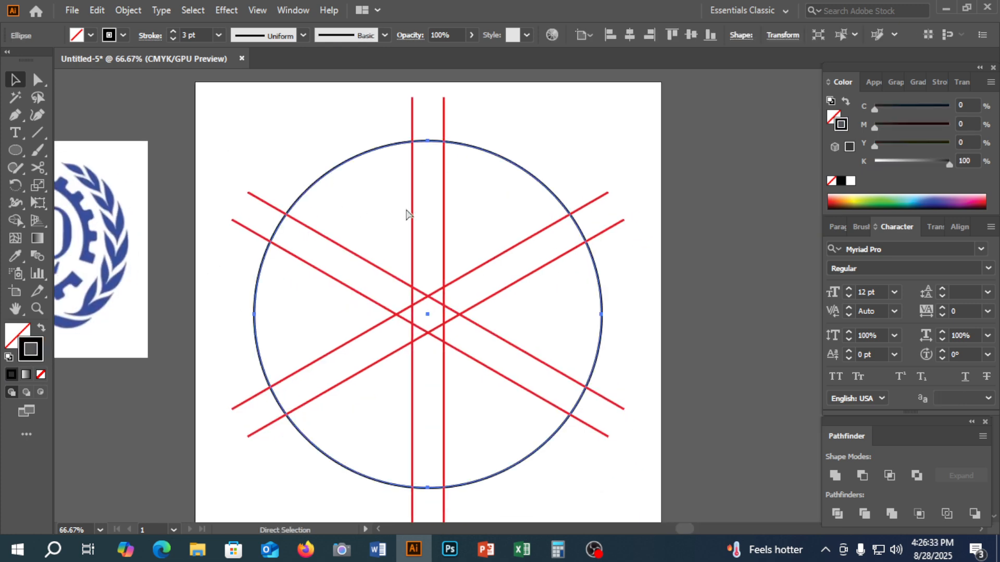
pyautogui.hotkey('ctrl', '1')
pyautogui.hotkey('ctrl', '+')
pyautogui.press('space')
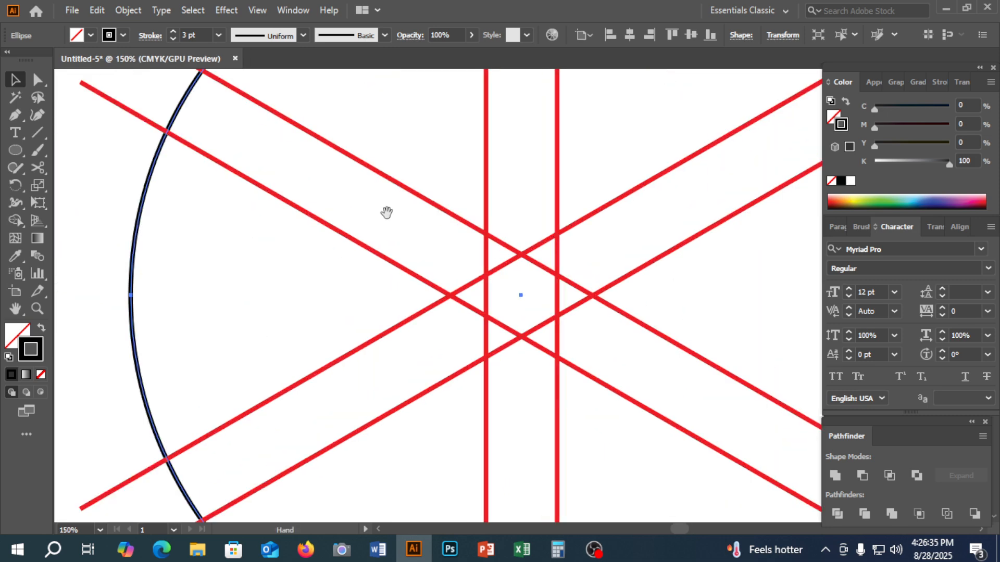
pyautogui.moveTo(445, 240); pyautogui.dragTo(431, 484)
pyautogui.moveTo(402, 175); pyautogui.dragTo(384, 292)
pyautogui.click(412, 234)
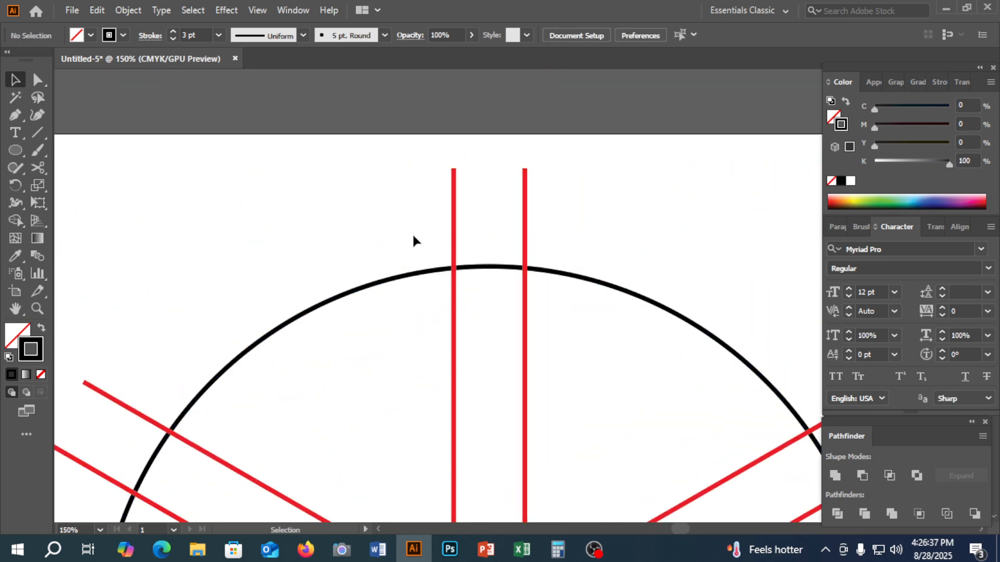
pyautogui.click(453, 232)
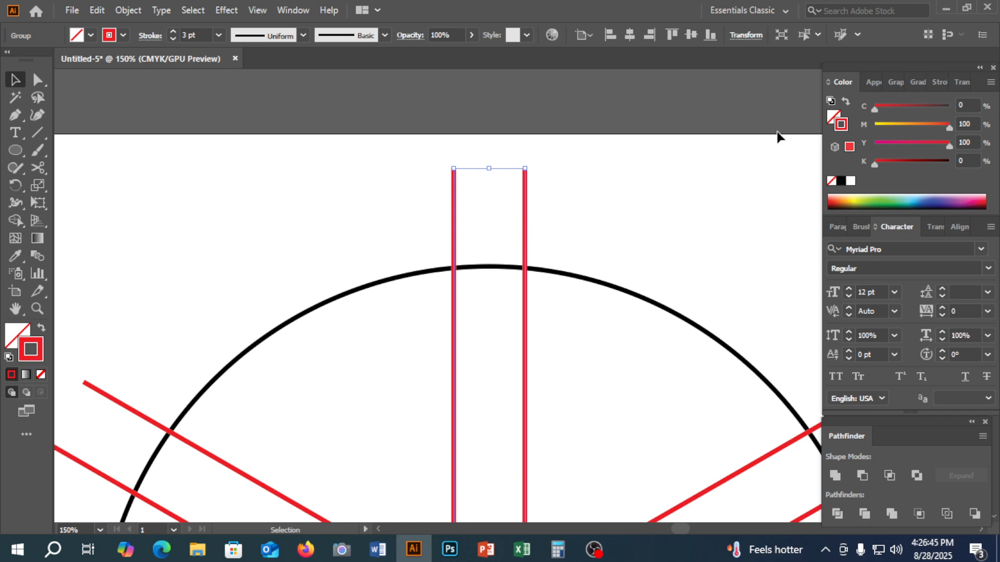
pyautogui.click(688, 182)
pyautogui.scroll(-2, 676, 208)
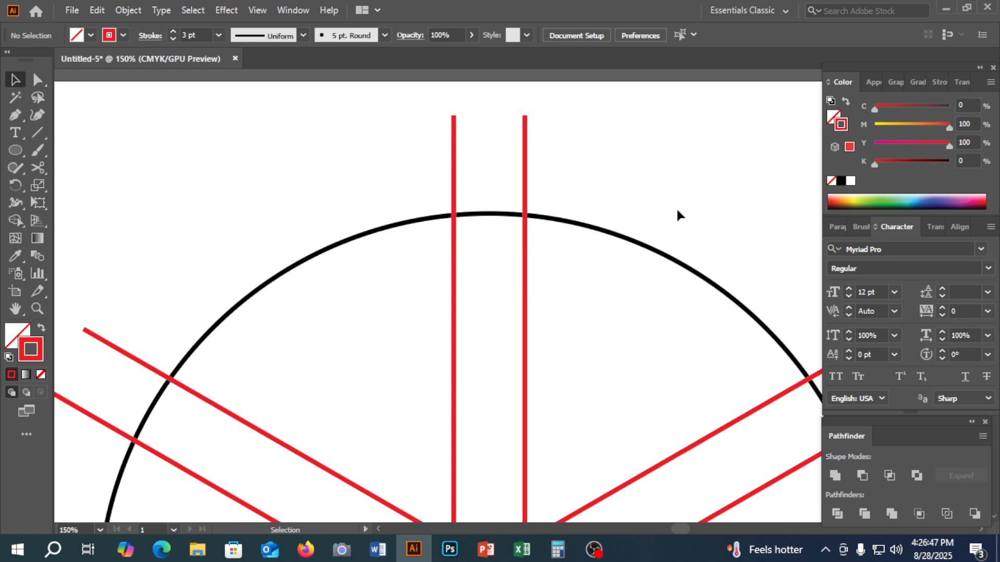
pyautogui.click(452, 150)
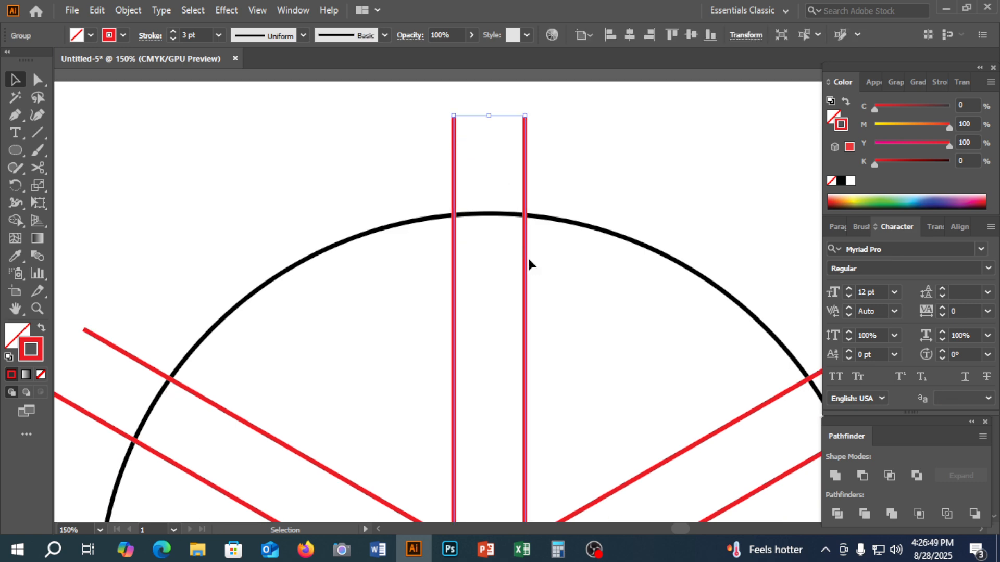
# Step: Bring the black circle to the front, above the red lines
pyautogui.scroll(-2, 552, 219)
pyautogui.click(582, 175)
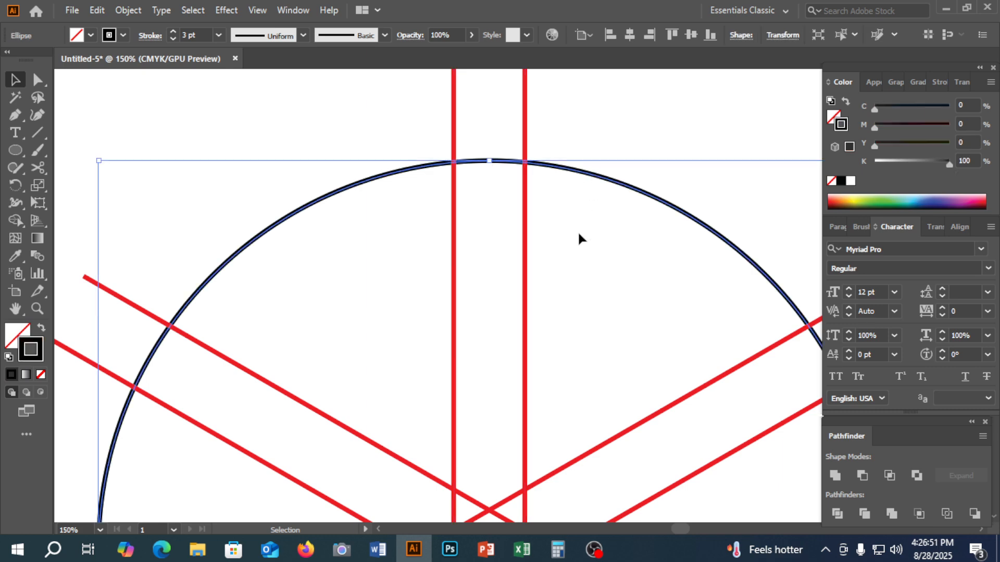
pyautogui.click(575, 277)
pyautogui.scroll(-1, 574, 280)
pyautogui.click(602, 141)
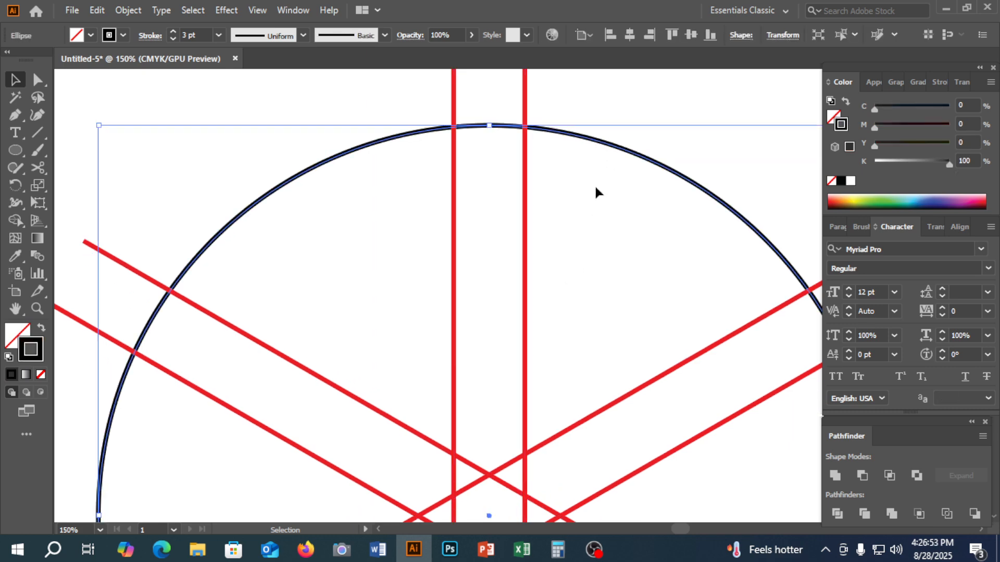
pyautogui.rightClick(610, 155)
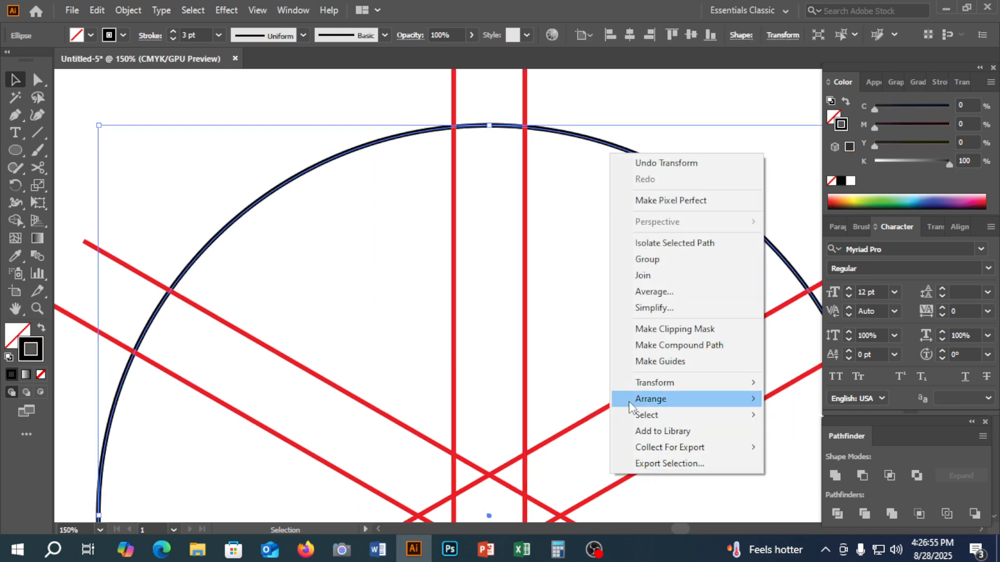
pyautogui.moveTo(649, 398)
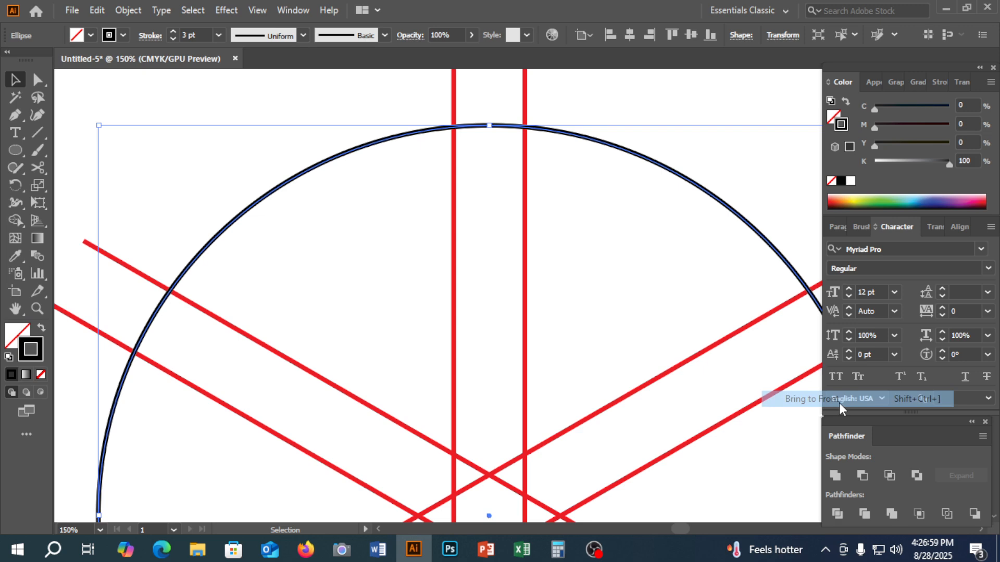
pyautogui.click(670, 291)
pyautogui.scroll(2, 657, 317)
pyautogui.hotkey('ctrl', '-')
pyautogui.hotkey('ctrl', '-')
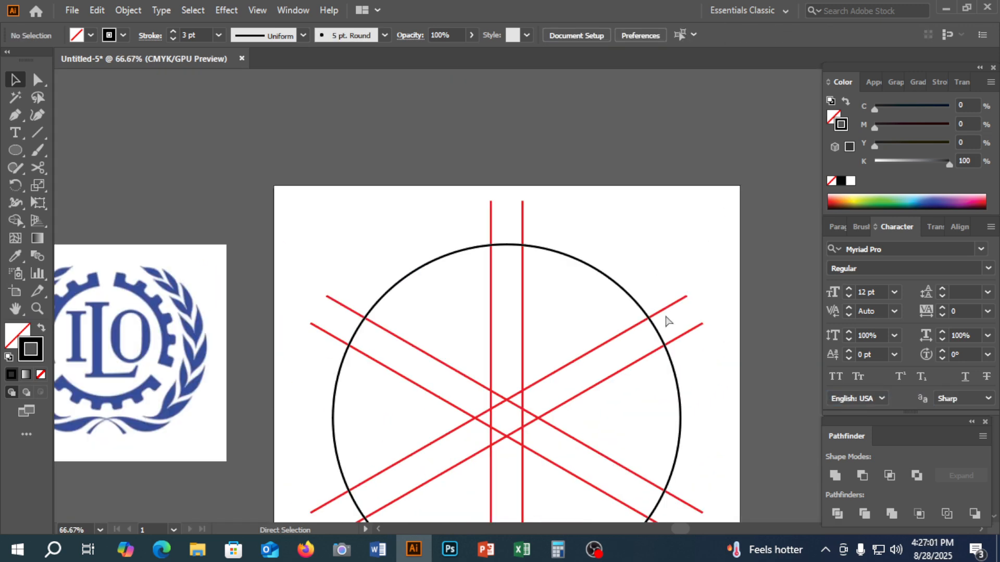
# Step: Lock all three pairs of red guide lines in place, leaving the circle unlocked
pyautogui.moveTo(661, 305); pyautogui.dragTo(594, 214)
pyautogui.click(571, 158)
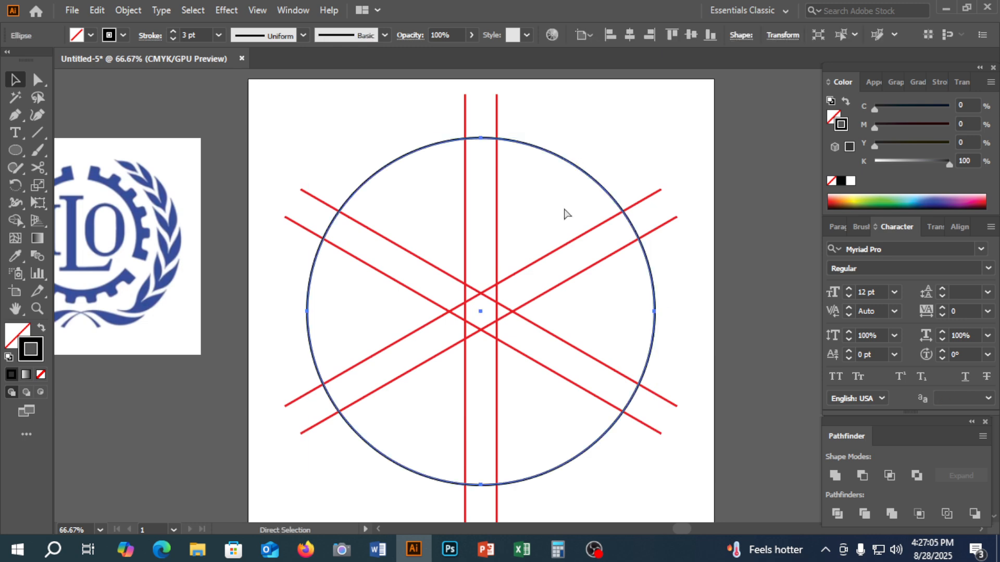
pyautogui.moveTo(406, 87)
pyautogui.mouseDown()
pyautogui.moveTo(398, 76)
pyautogui.moveTo(408, 94)
pyautogui.moveTo(607, 118)
pyautogui.mouseUp()
pyautogui.click(628, 165)
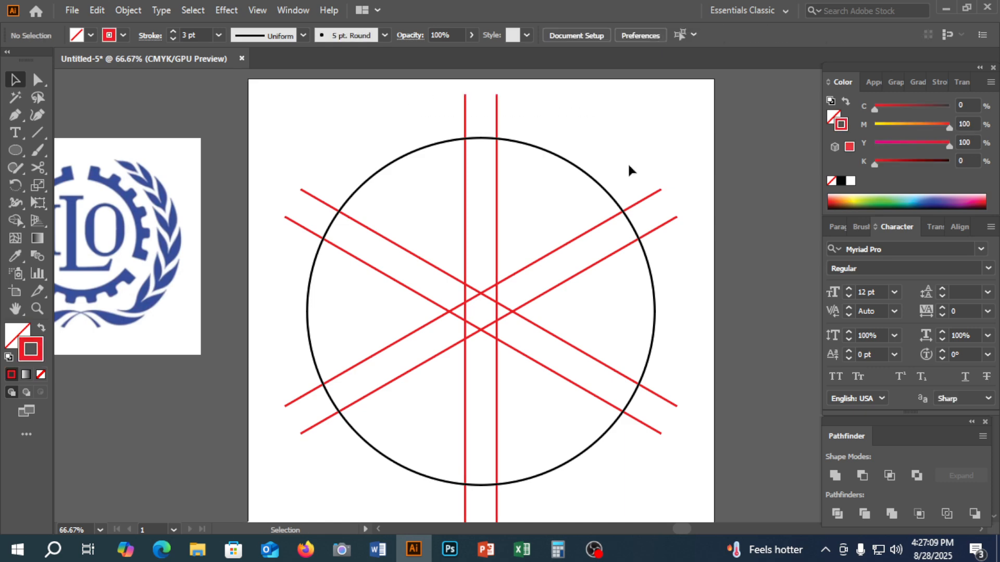
pyautogui.moveTo(679, 209); pyautogui.dragTo(680, 214)
pyautogui.click(681, 216)
pyautogui.moveTo(666, 436); pyautogui.dragTo(671, 359)
pyautogui.click(683, 192)
pyautogui.moveTo(633, 132); pyautogui.dragTo(678, 232)
pyautogui.moveTo(679, 351); pyautogui.dragTo(674, 426)
pyautogui.click(671, 420)
pyautogui.hotkey('ctrl', 'z')
pyautogui.click(685, 367)
pyautogui.moveTo(674, 391); pyautogui.dragTo(671, 429)
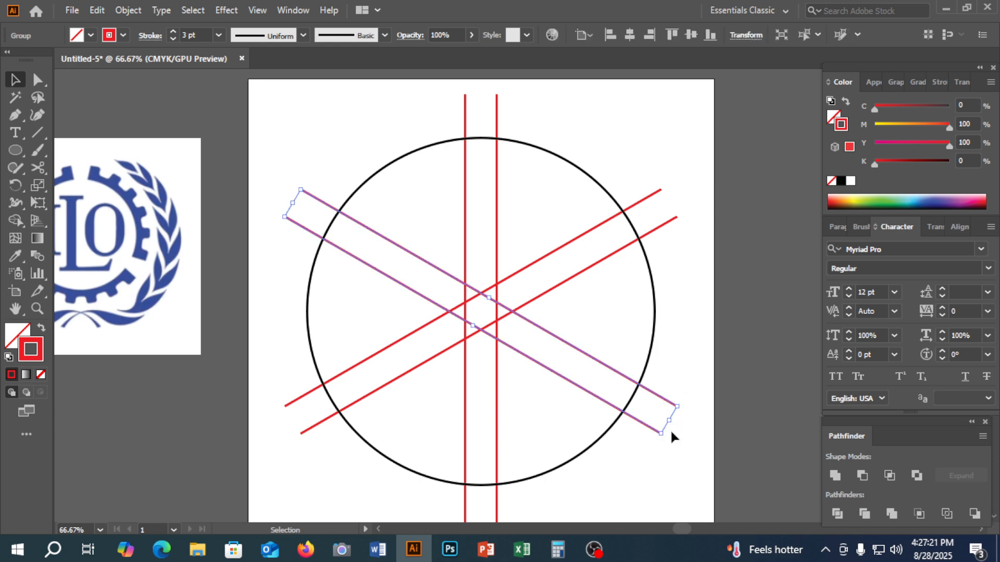
pyautogui.hotkey('ctrl', '2')
pyautogui.moveTo(662, 201); pyautogui.dragTo(683, 236)
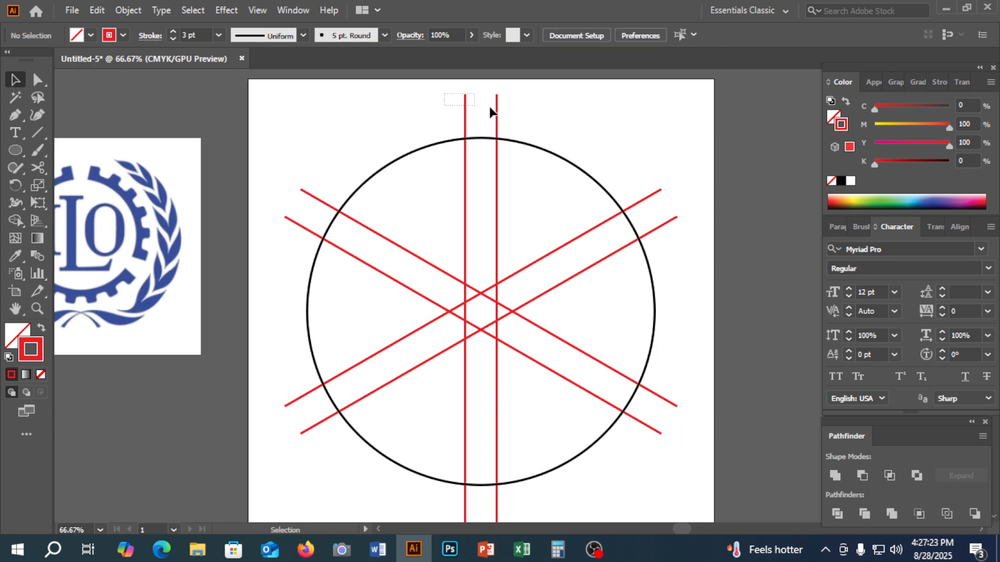
pyautogui.moveTo(669, 453); pyautogui.dragTo(670, 451)
# Step: Cut the circle with the Scissors tool at the two points where the vertical red lines cross its top
pyautogui.scroll(2, 714, 375)
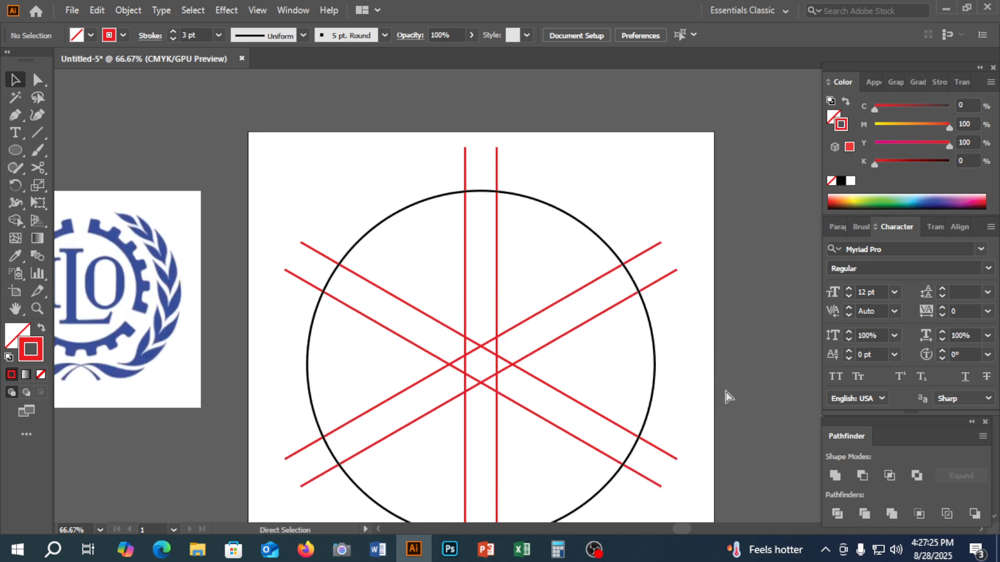
pyautogui.hotkey('ctrl', '=')
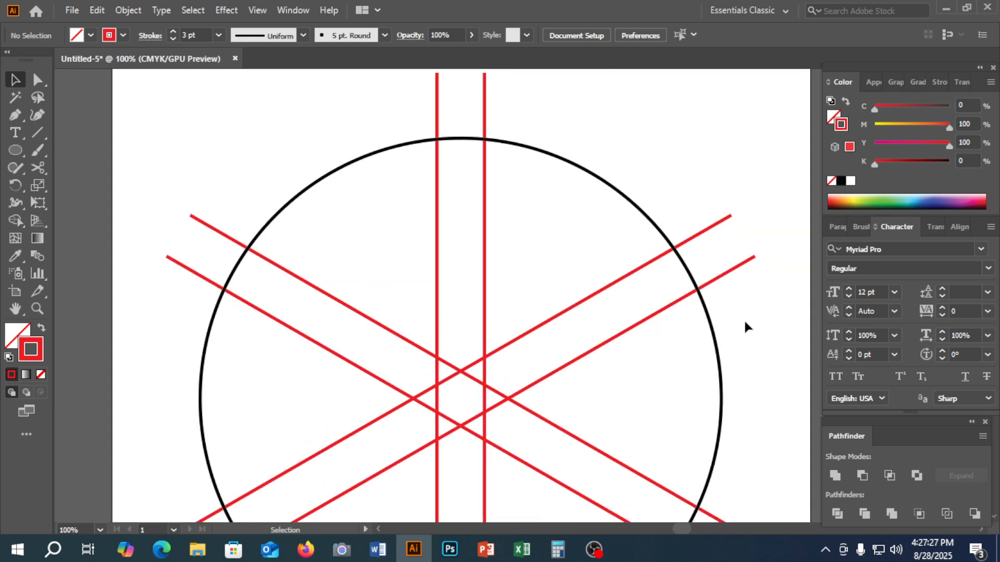
pyautogui.scroll(-5, 743, 319)
pyautogui.scroll(3, 712, 399)
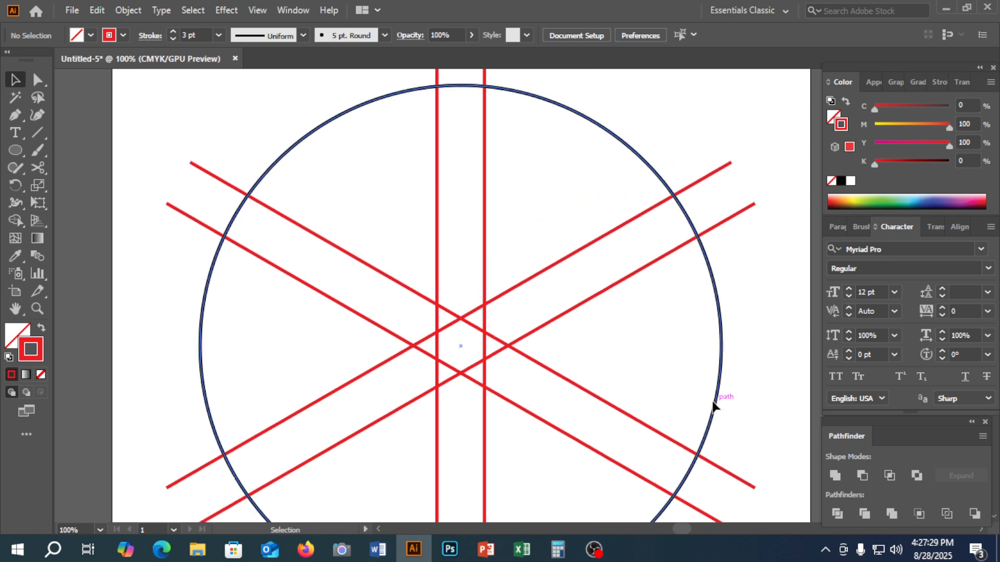
pyautogui.click(612, 202)
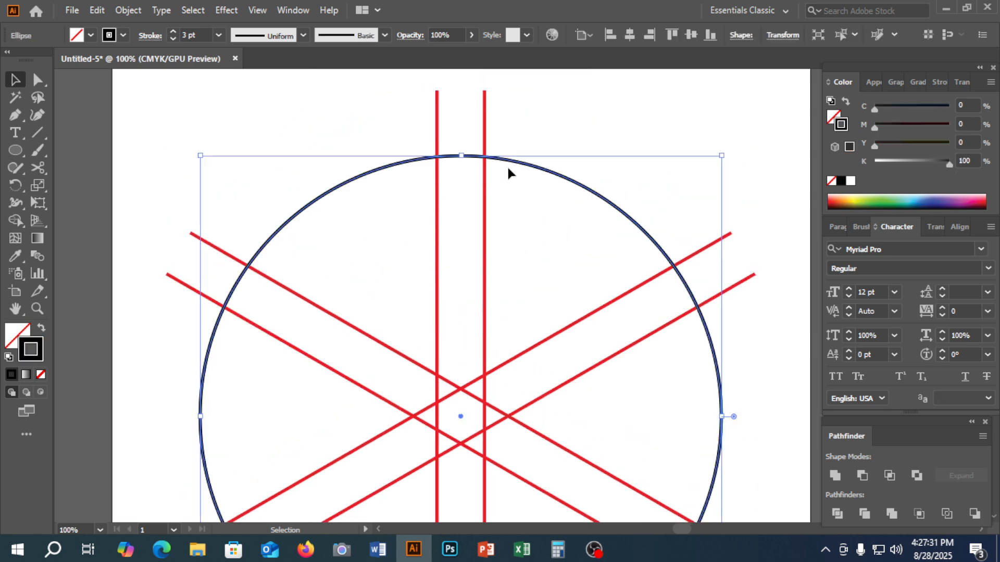
pyautogui.click(36, 170)
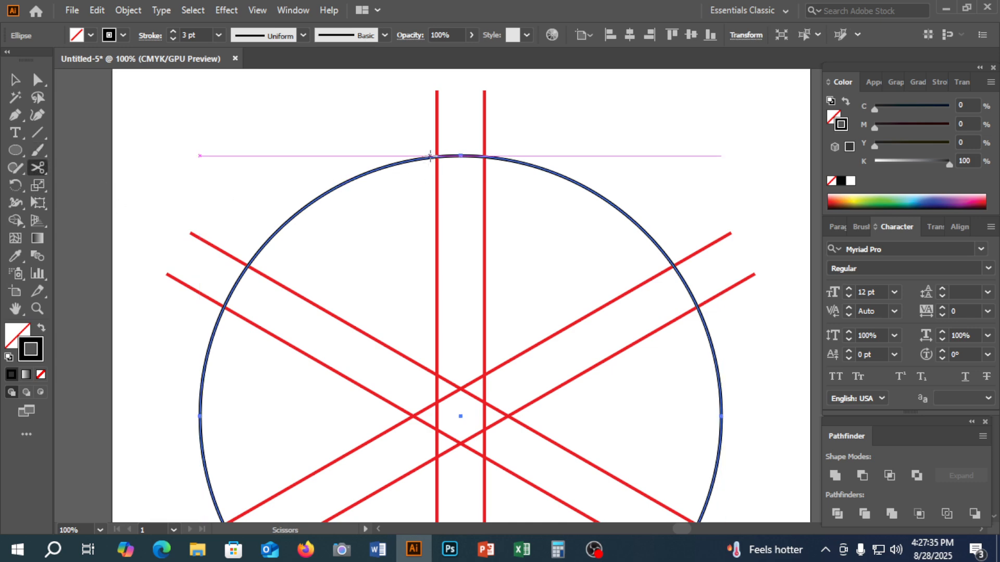
pyautogui.click(456, 156)
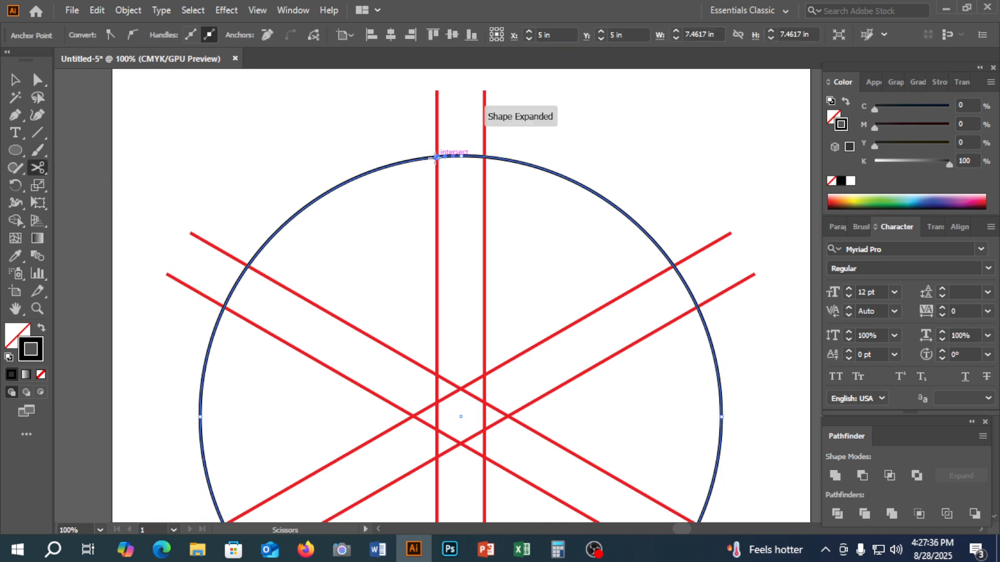
pyautogui.click(485, 156)
# Step: Cut the circle with the Scissors tool at both diagonal line crossings on its lower right and both on its lower left
pyautogui.scroll(-3, 521, 313)
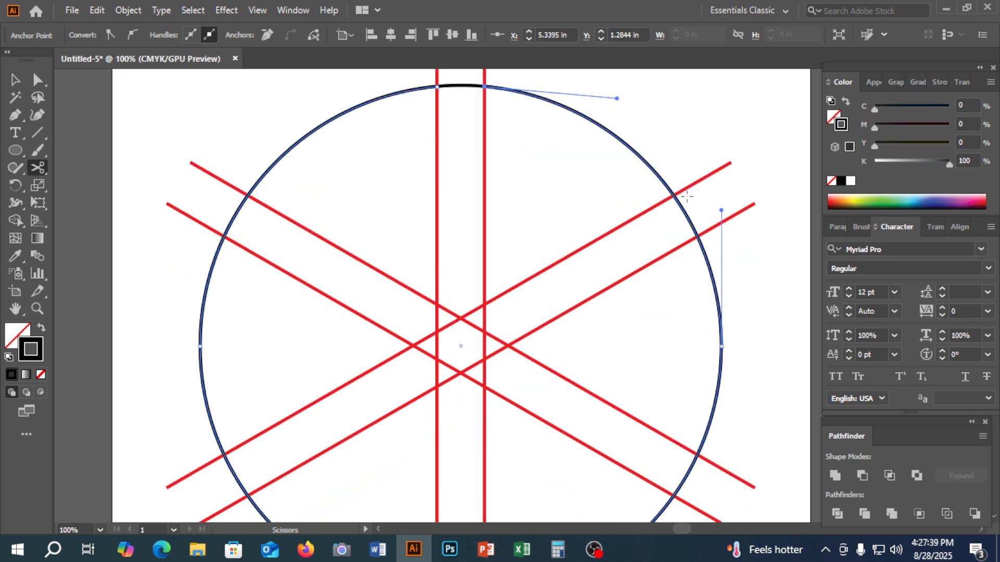
pyautogui.scroll(-4, 706, 310)
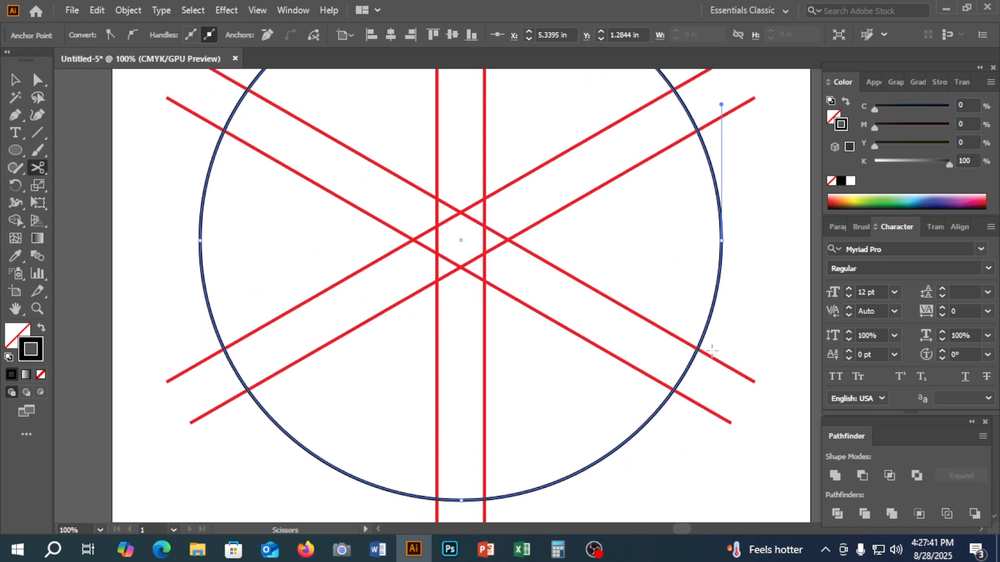
pyautogui.click(698, 346)
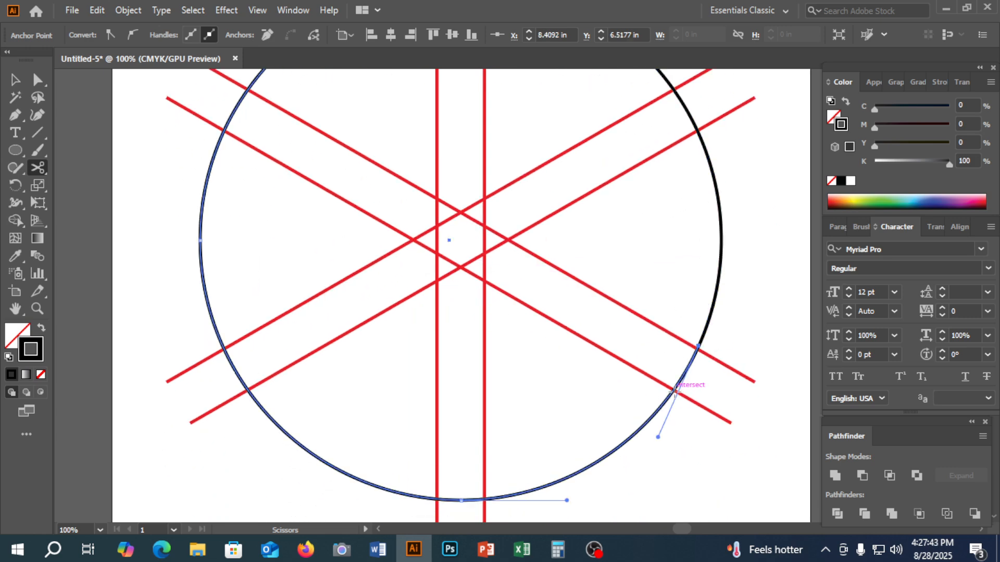
pyautogui.click(675, 390)
pyautogui.scroll(-2, 672, 448)
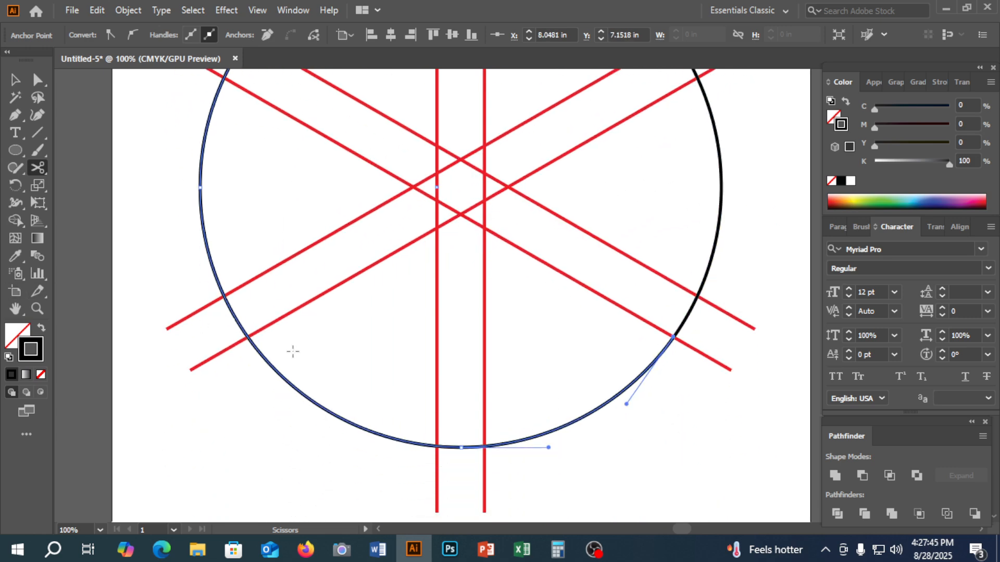
pyautogui.click(248, 335)
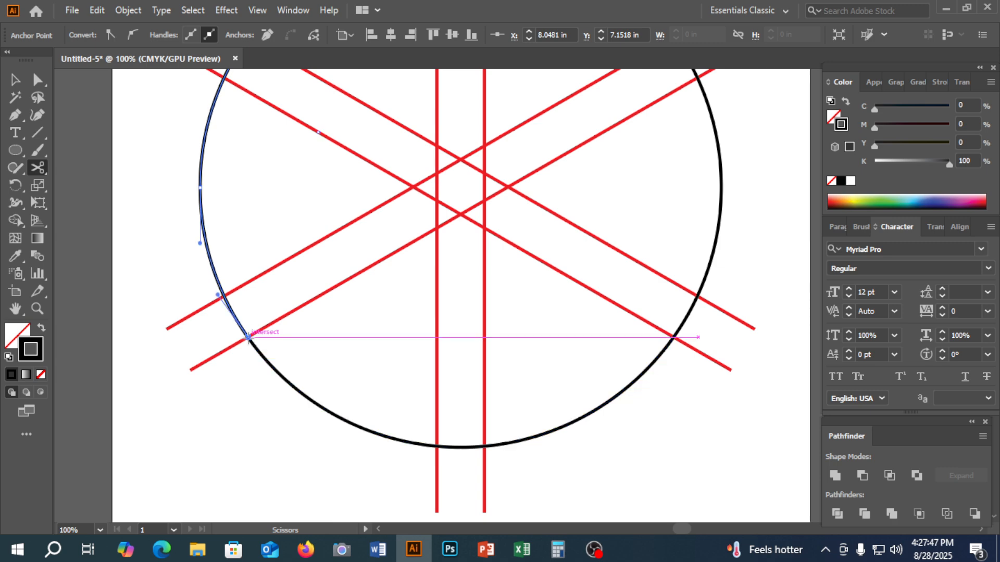
pyautogui.click(224, 296)
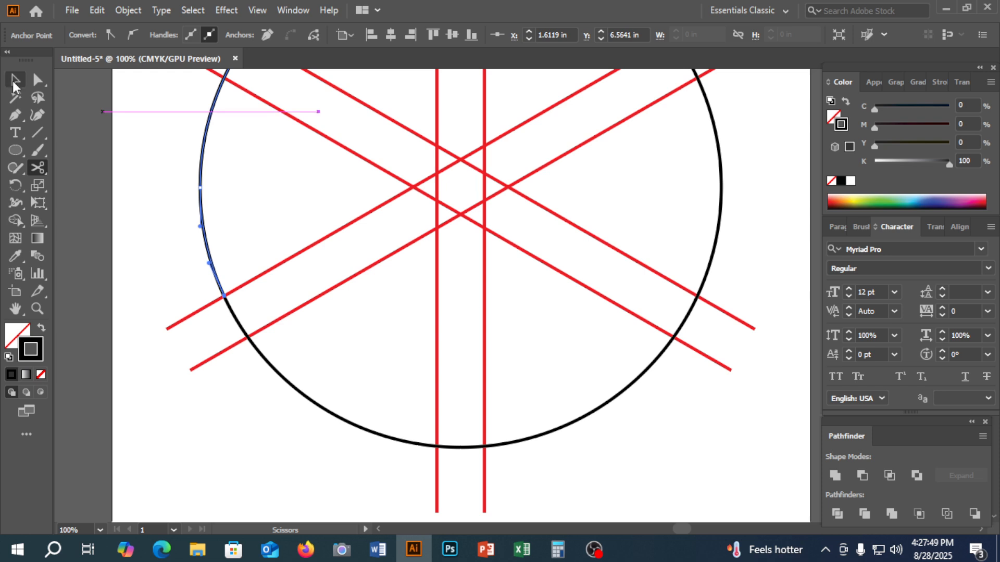
# Step: Delete the short arc between the two diagonal red lines at the circle's lower left
pyautogui.click(15, 80)
pyautogui.click(239, 262)
pyautogui.moveTo(233, 311); pyautogui.dragTo(196, 359)
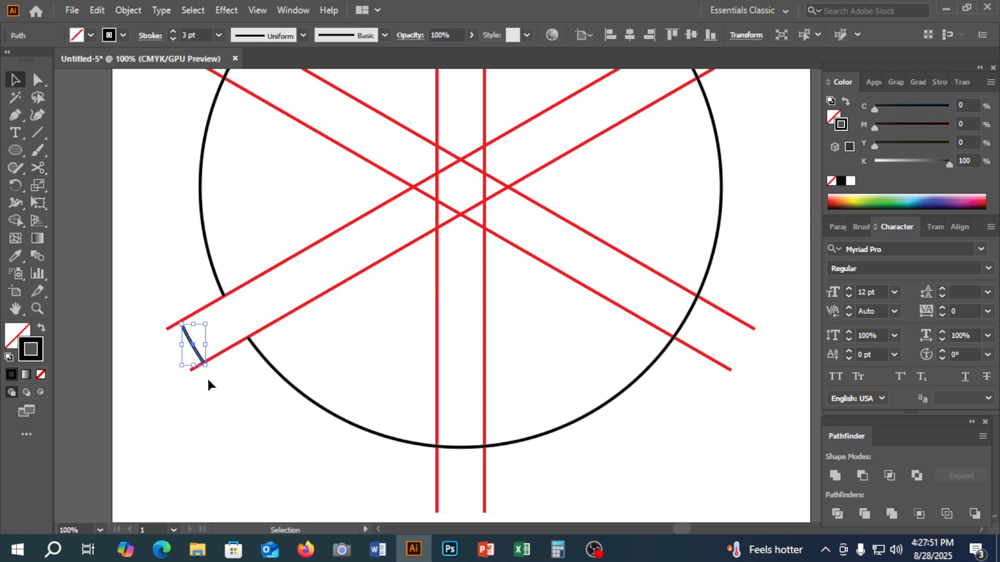
pyautogui.press('Delete')
# Step: Delete the short arcs between the red guide lines at the circle's lower right and at its top
pyautogui.scroll(3, 234, 383)
pyautogui.scroll(1, 536, 390)
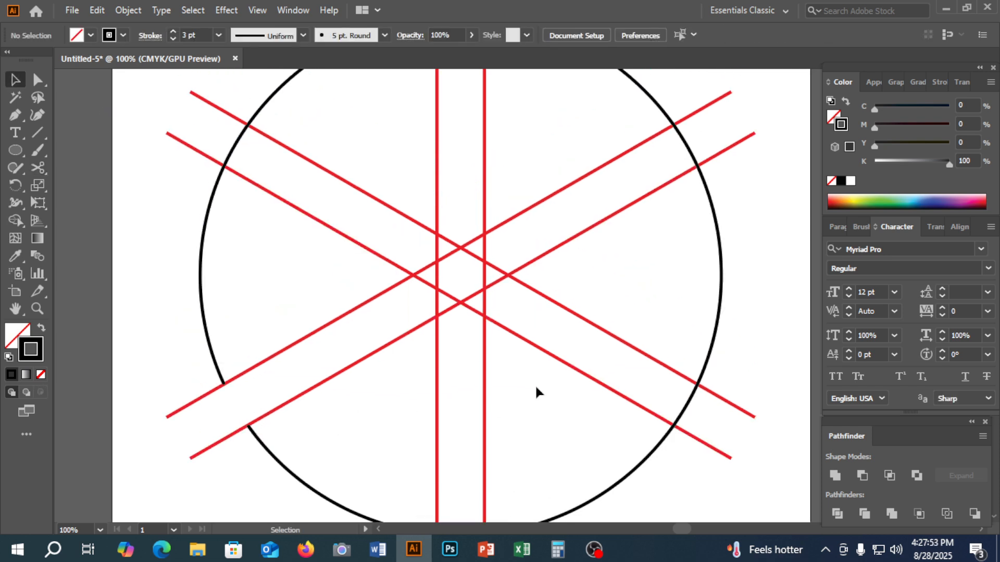
pyautogui.click(224, 385)
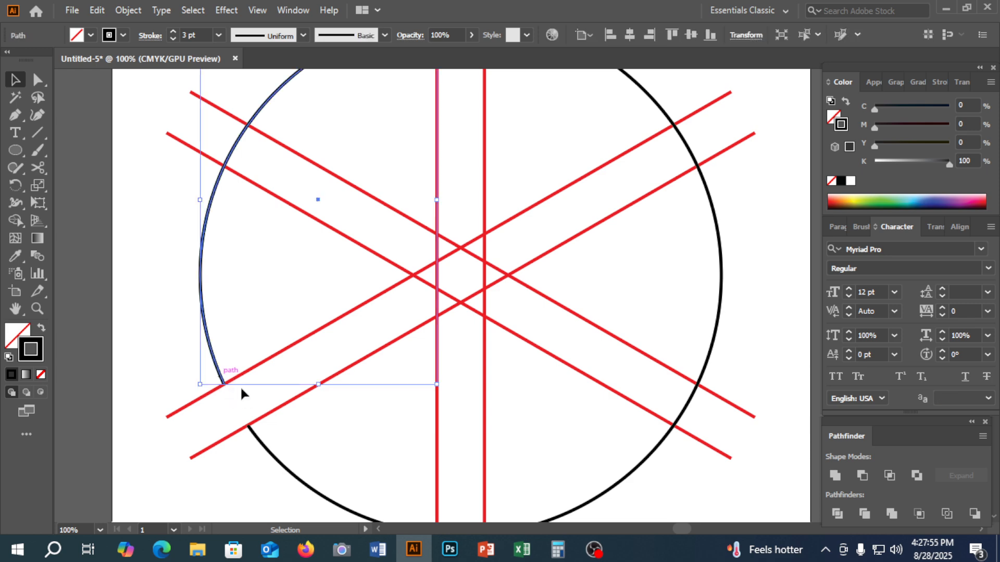
pyautogui.click(263, 408)
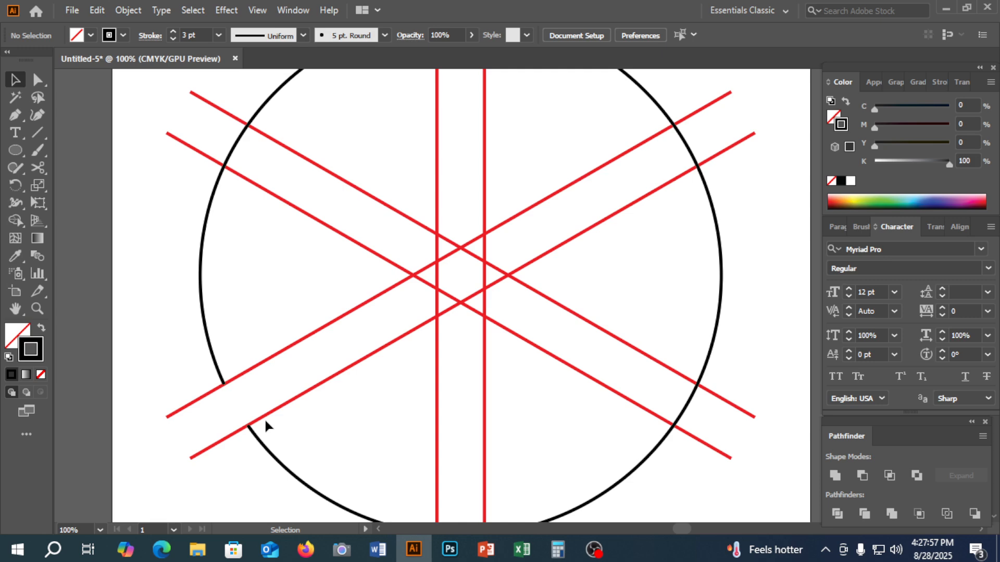
pyautogui.scroll(-1, 265, 424)
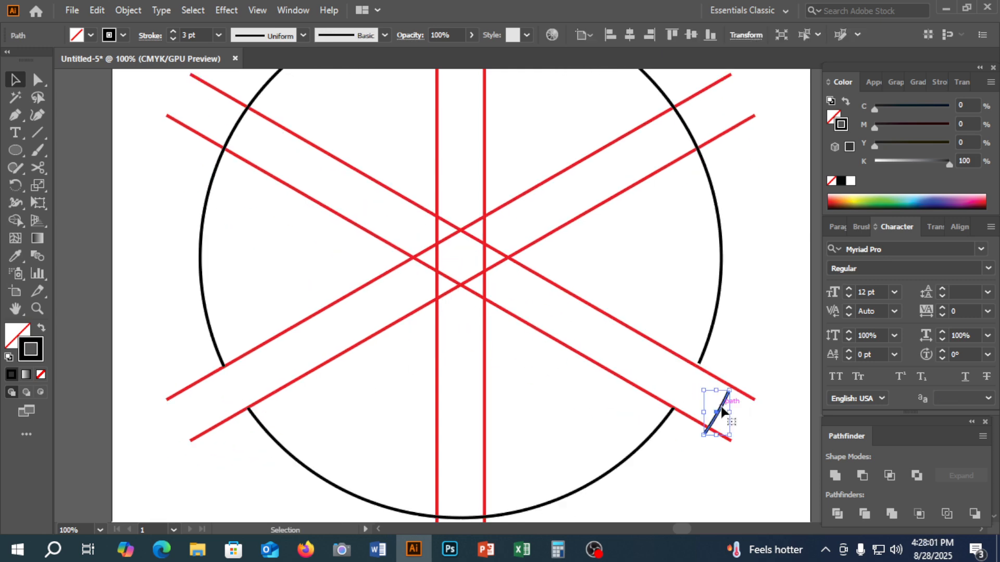
pyautogui.scroll(8, 721, 364)
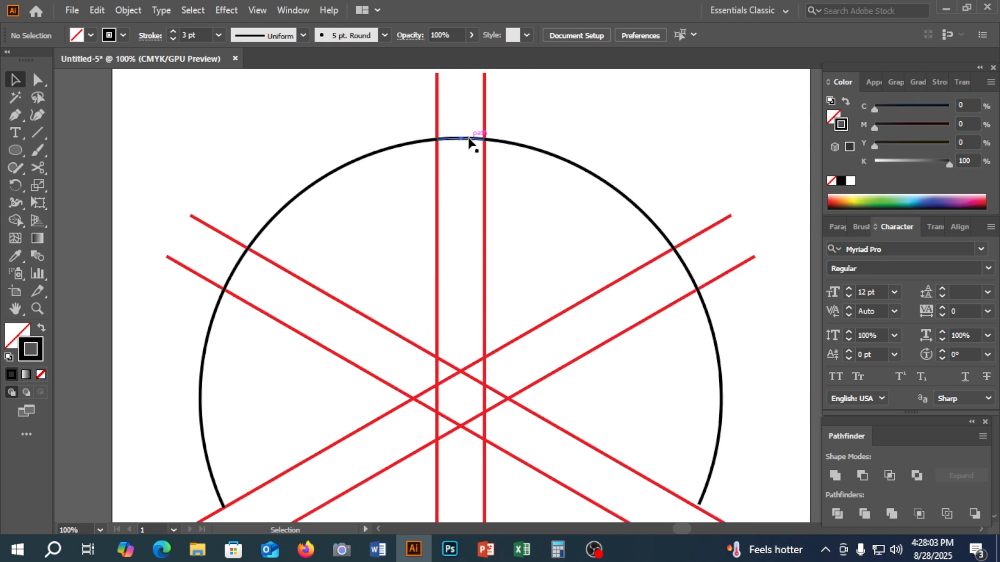
pyautogui.moveTo(469, 138); pyautogui.dragTo(518, 107)
pyautogui.press('Delete')
pyautogui.scroll(-4, 655, 319)
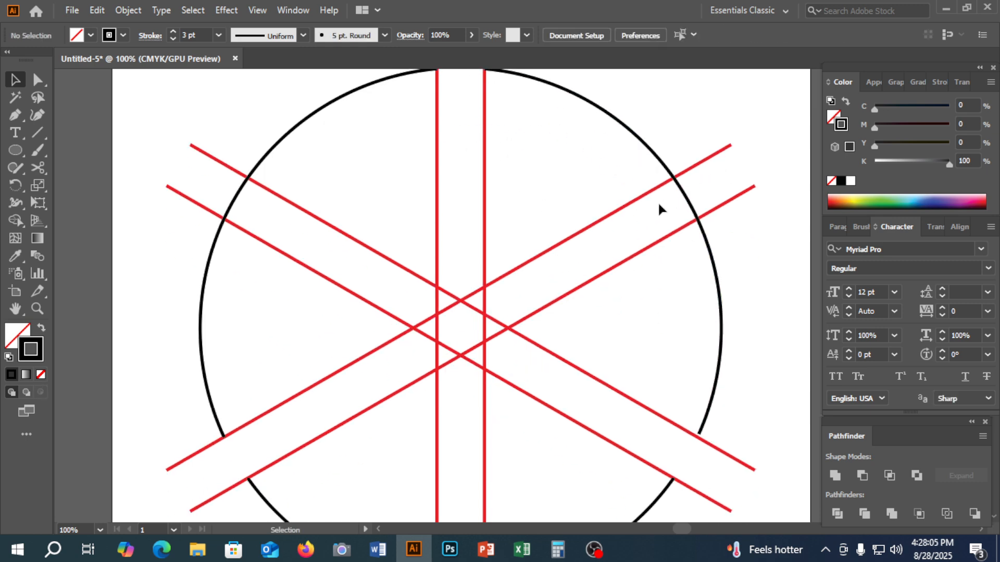
# Step: Unlock all locked objects, including the three pairs of red guide lines and the reference logo image
pyautogui.scroll(-8, 657, 292)
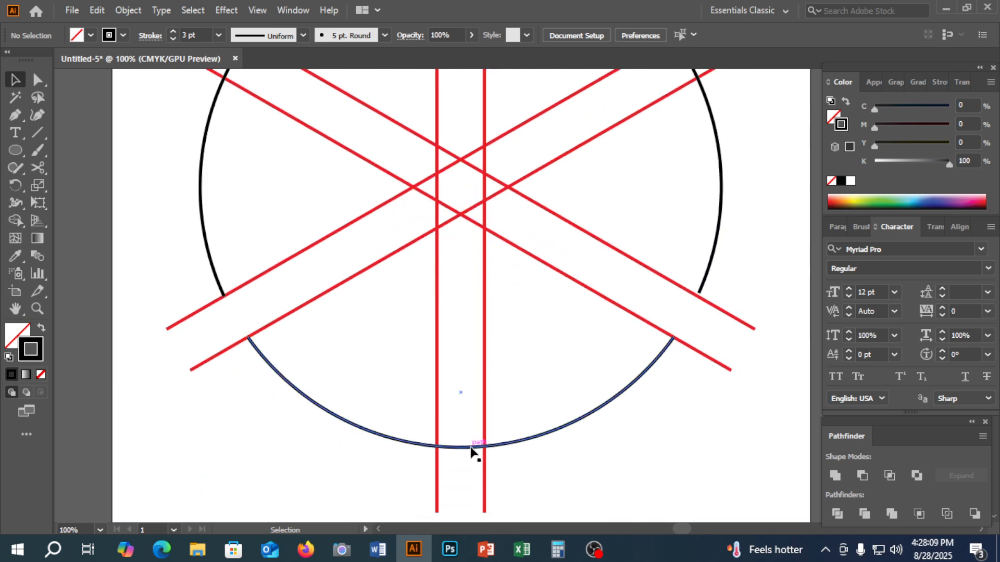
pyautogui.scroll(4, 474, 452)
pyautogui.hotkey('ctrl', '-')
pyautogui.hotkey('ctrl', '-')
pyautogui.hotkey('ctrl', '-')
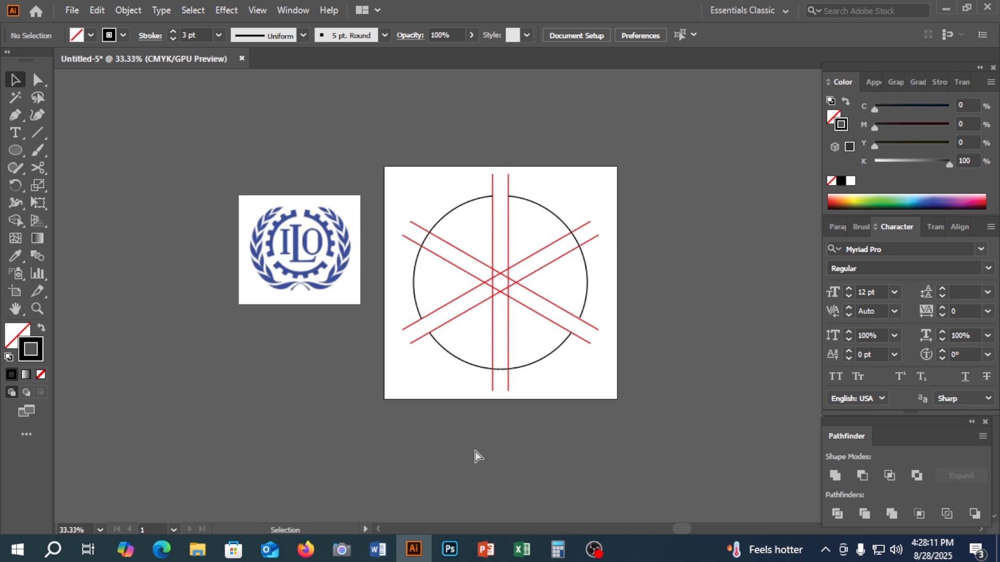
pyautogui.hotkey('ctrl', '+')
pyautogui.hotkey('ctrl', '+')
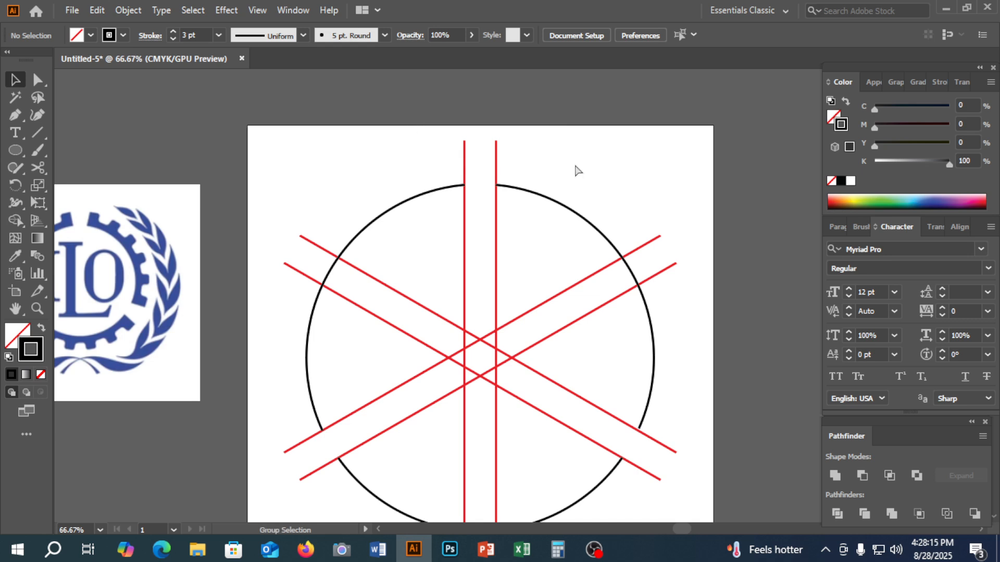
pyautogui.hotkey('ctrl', 'a')
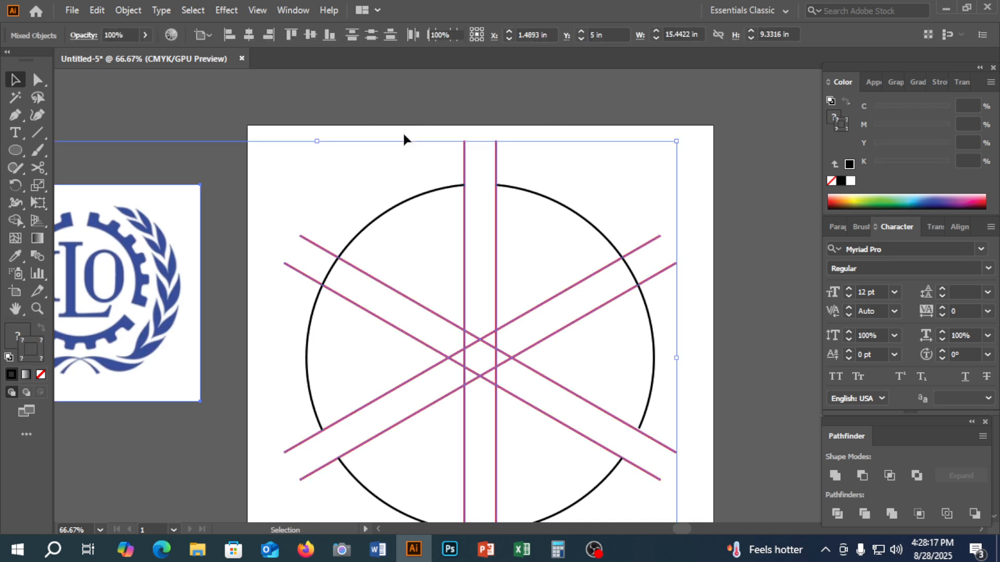
# Step: Delete all three pairs of red guide lines, keeping only the three black arcs
pyautogui.click(496, 147)
pyautogui.press('Delete')
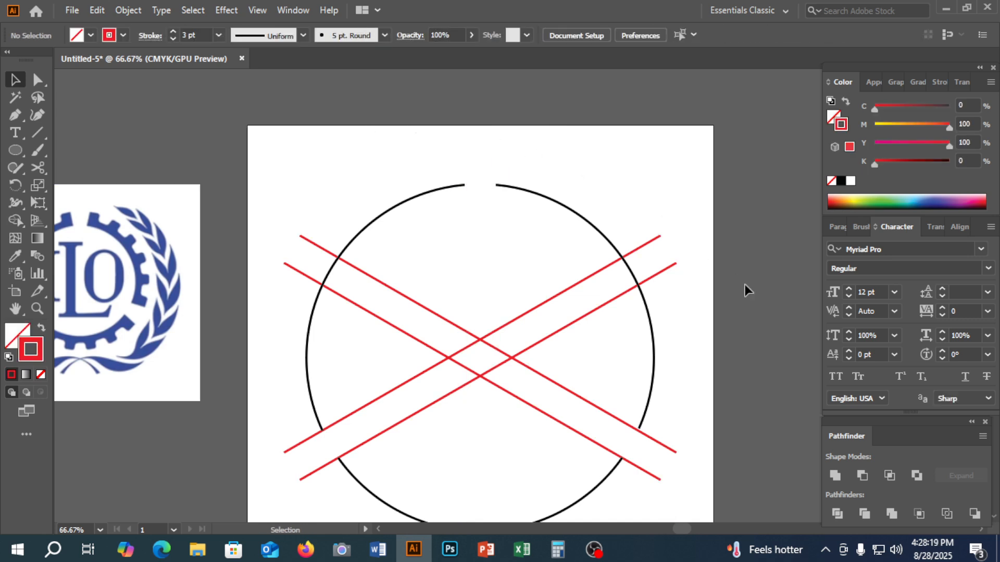
pyautogui.click(655, 240)
pyautogui.press('Delete')
pyautogui.scroll(-2, 695, 386)
pyautogui.moveTo(672, 440); pyautogui.dragTo(673, 440)
pyautogui.press('Delete')
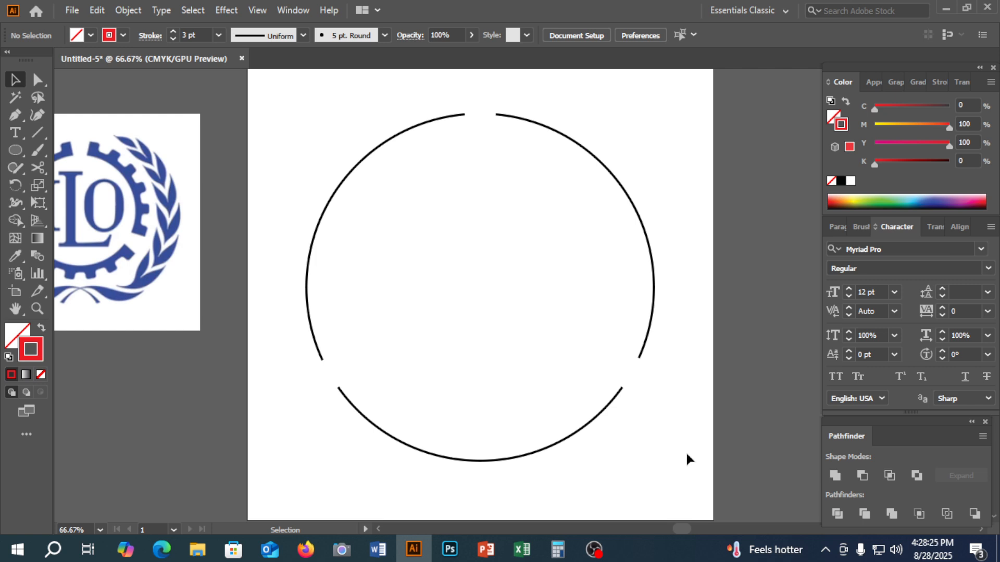
# Step: Enlarge the ILO reference image proportionally and shift it left, clear of the artboard
pyautogui.moveTo(302, 198); pyautogui.dragTo(365, 326)
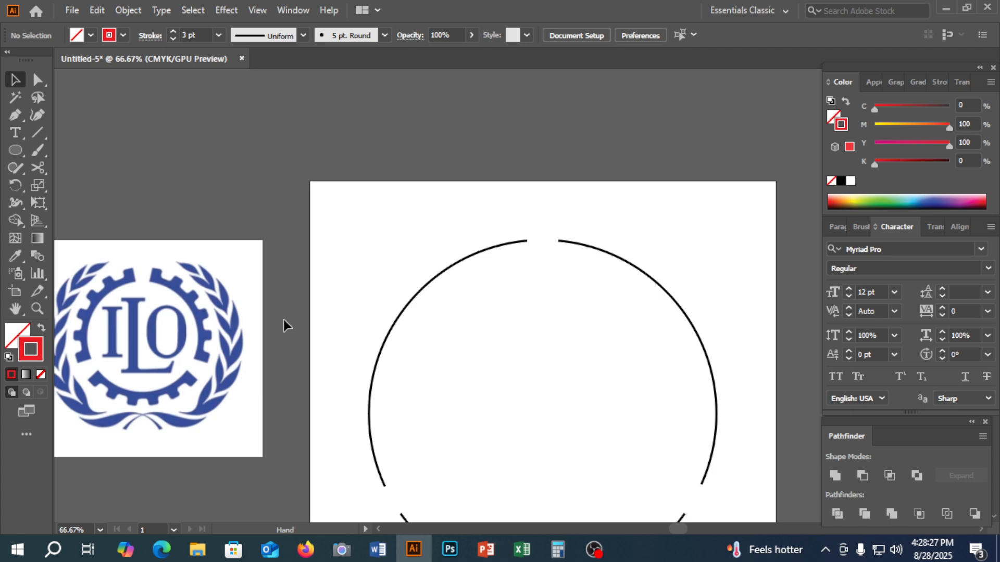
pyautogui.moveTo(415, 259); pyautogui.dragTo(574, 197)
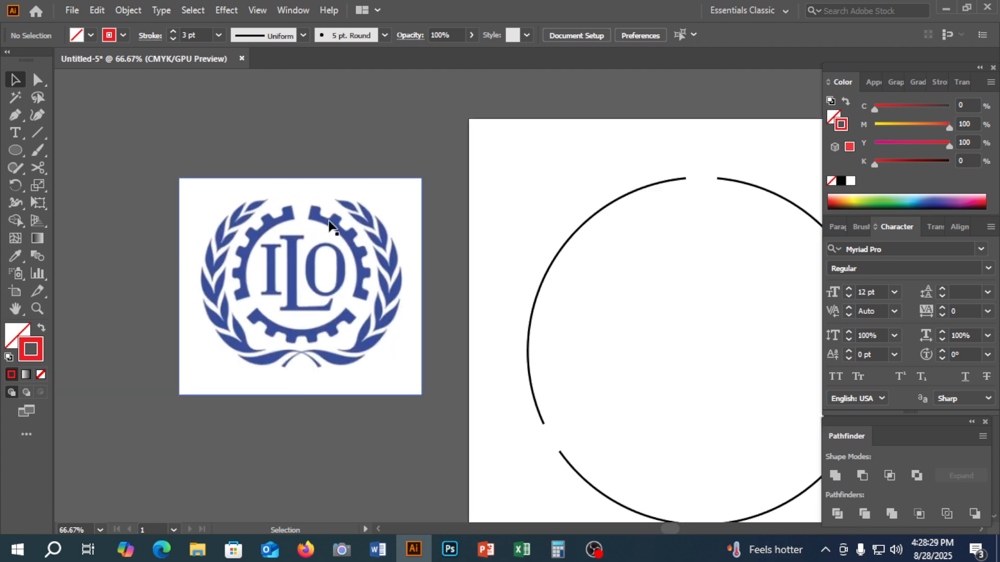
pyautogui.click(358, 323)
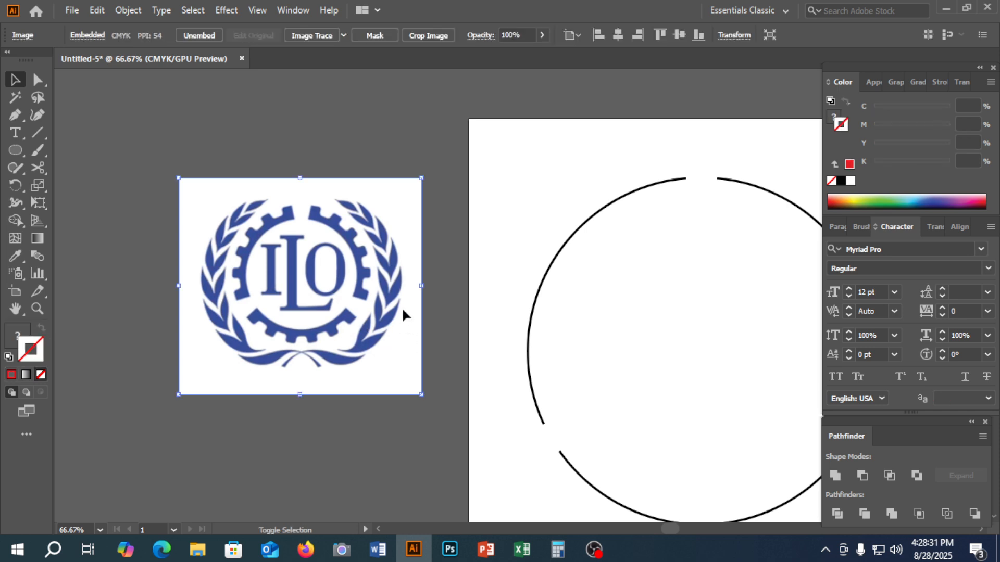
pyautogui.moveTo(423, 289); pyautogui.dragTo(474, 293)
pyautogui.moveTo(438, 325); pyautogui.dragTo(375, 322)
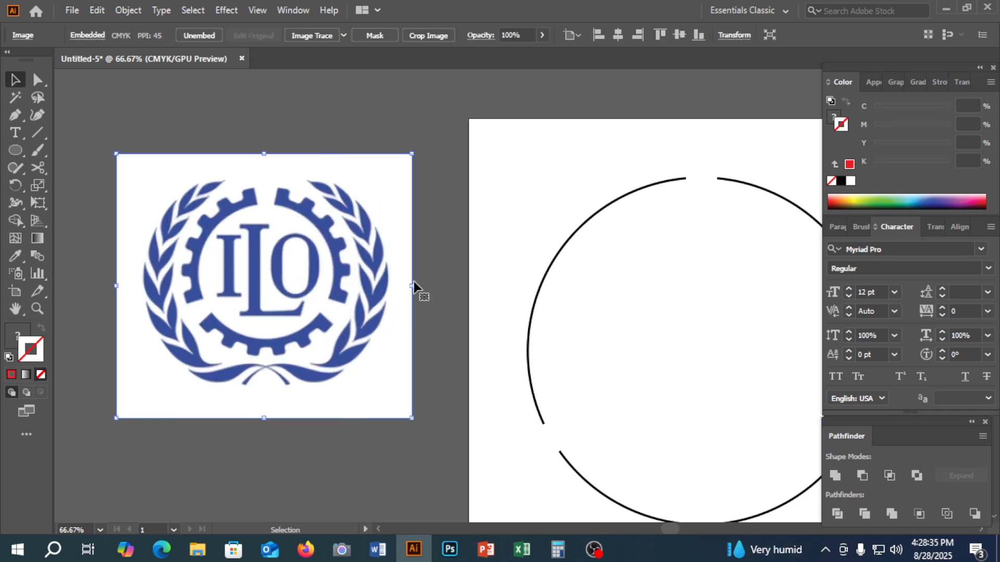
pyautogui.click(525, 295)
# Step: Draw a long, thin horizontal rectangle across the artboard just above the circle
pyautogui.moveTo(679, 282); pyautogui.dragTo(328, 313)
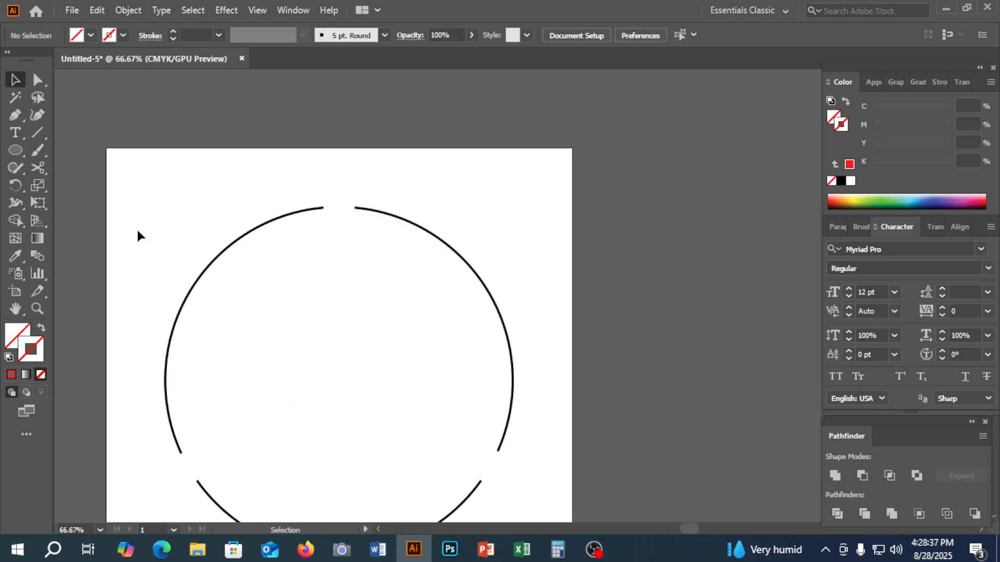
pyautogui.moveTo(15, 151); pyautogui.dragTo(60, 148)
pyautogui.moveTo(182, 169); pyautogui.dragTo(481, 188)
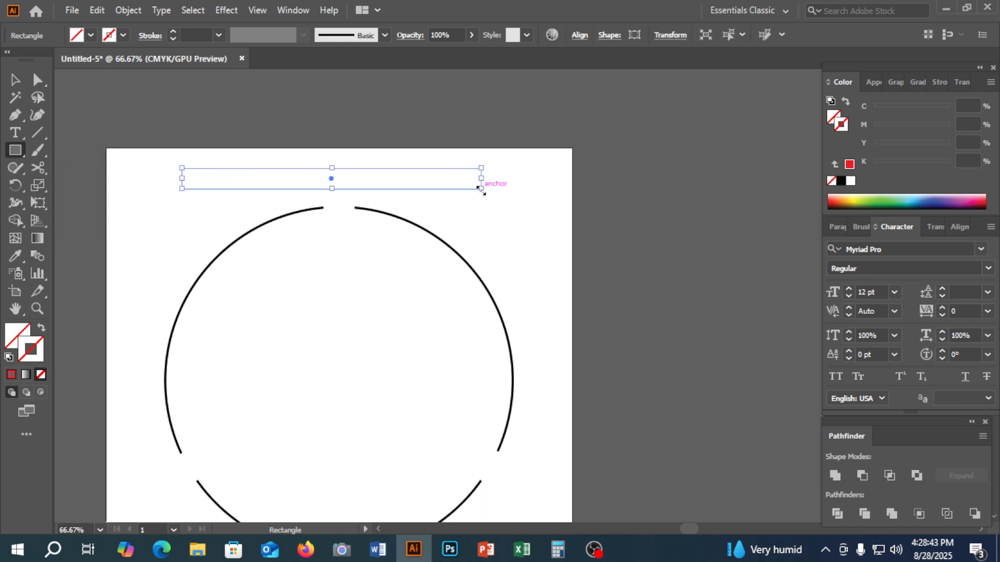
# Step: Remove the rectangle's stroke and fill it with dark blue, C 100, M 100, Y 0, K 0
pyautogui.click(9, 357)
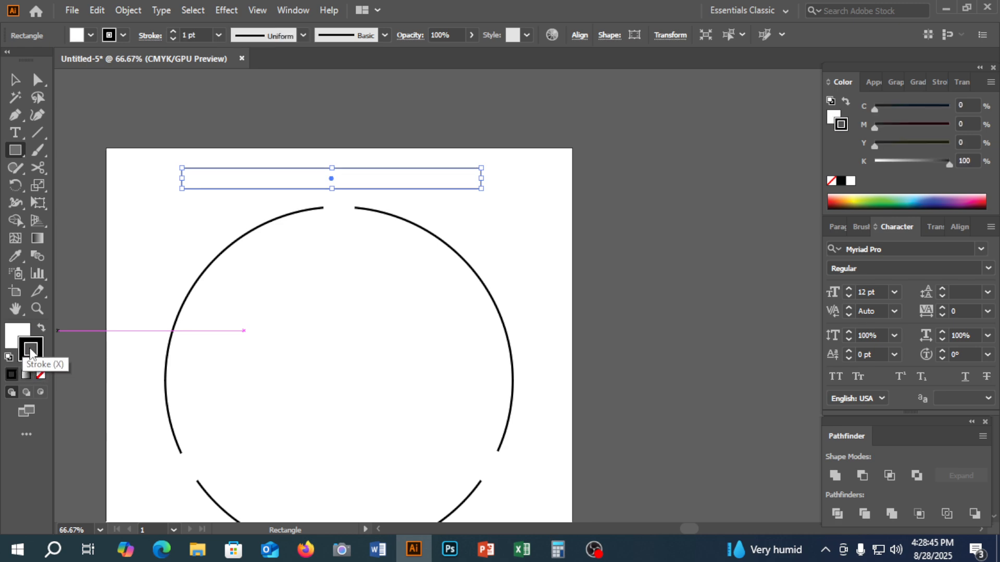
pyautogui.click(39, 373)
pyautogui.click(16, 334)
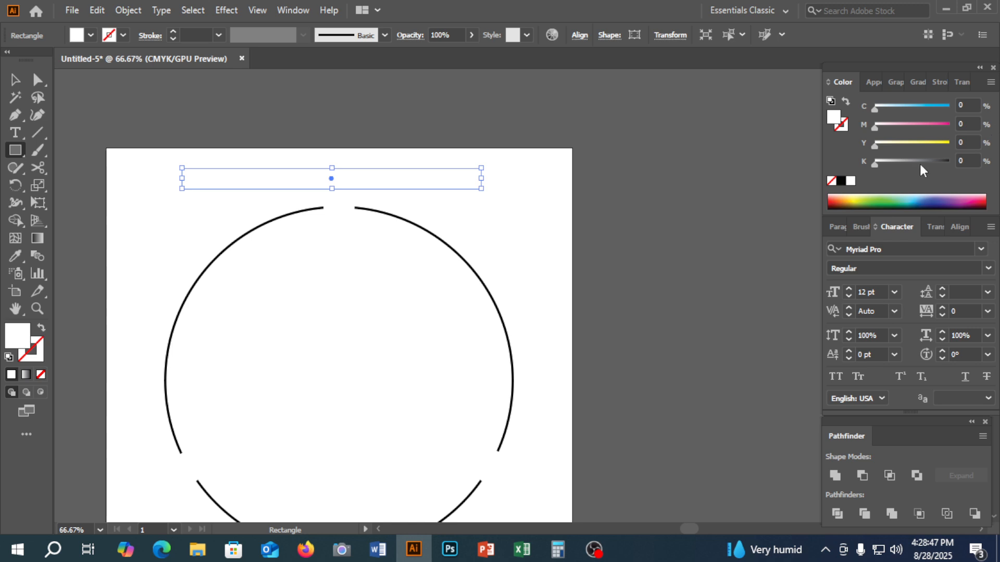
pyautogui.moveTo(885, 107); pyautogui.dragTo(949, 107)
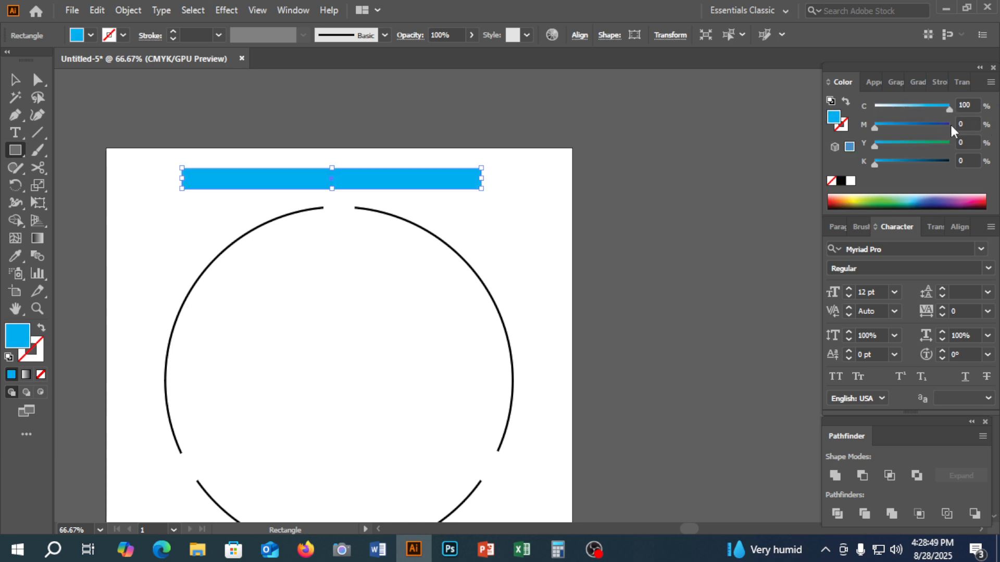
pyautogui.click(949, 124)
pyautogui.press('v')
pyautogui.click(568, 291)
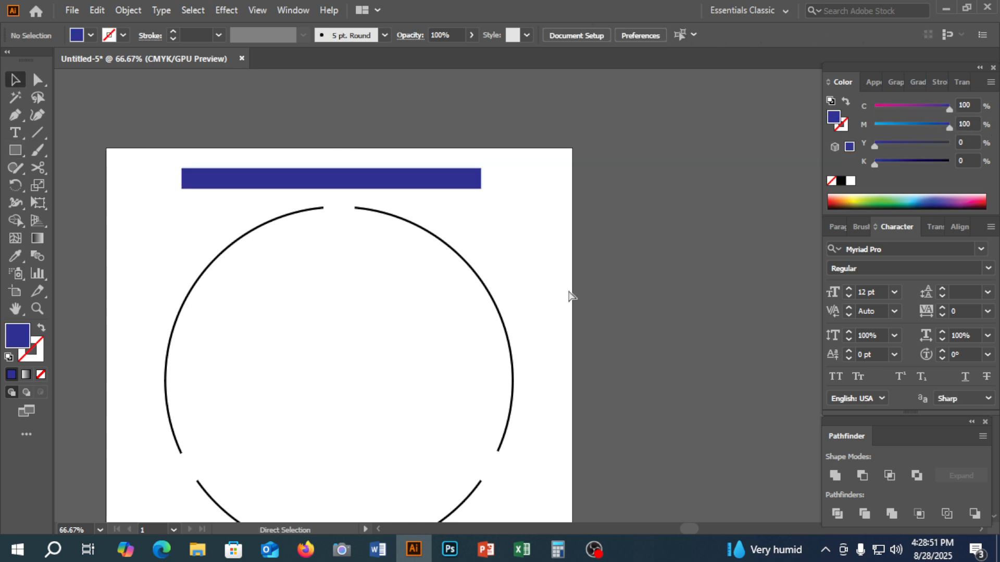
# Step: Make the blue bar slightly thicker to match the reference gear, and move it down closer to the circle
pyautogui.hotkey('ctrl', '=')
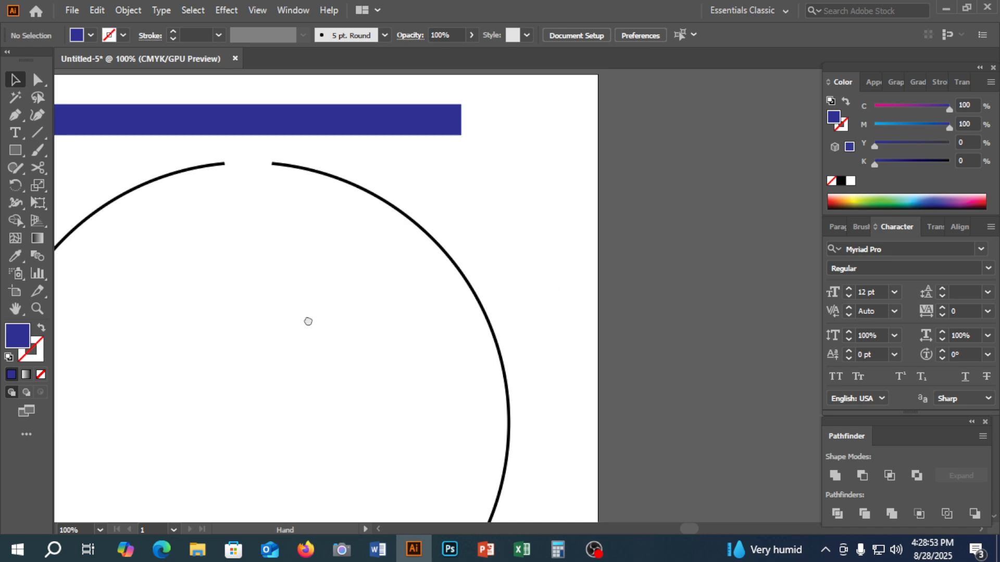
pyautogui.moveTo(307, 321); pyautogui.dragTo(526, 407)
pyautogui.click(416, 217)
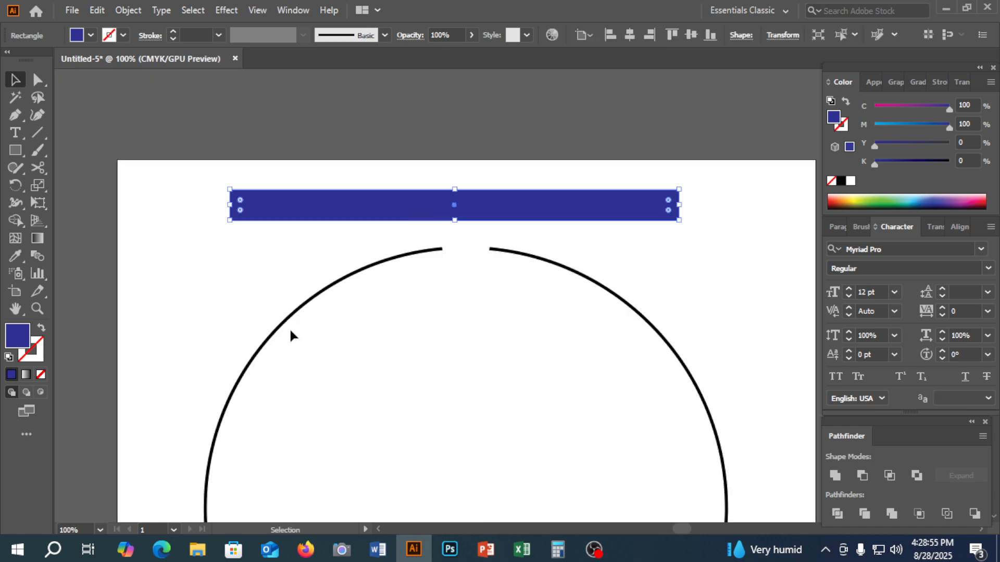
pyautogui.hotkey('ctrl', '-')
pyautogui.hotkey('ctrl', '-')
pyautogui.moveTo(277, 402); pyautogui.dragTo(332, 305)
pyautogui.click(482, 239)
pyautogui.hotkey('ctrl', '=')
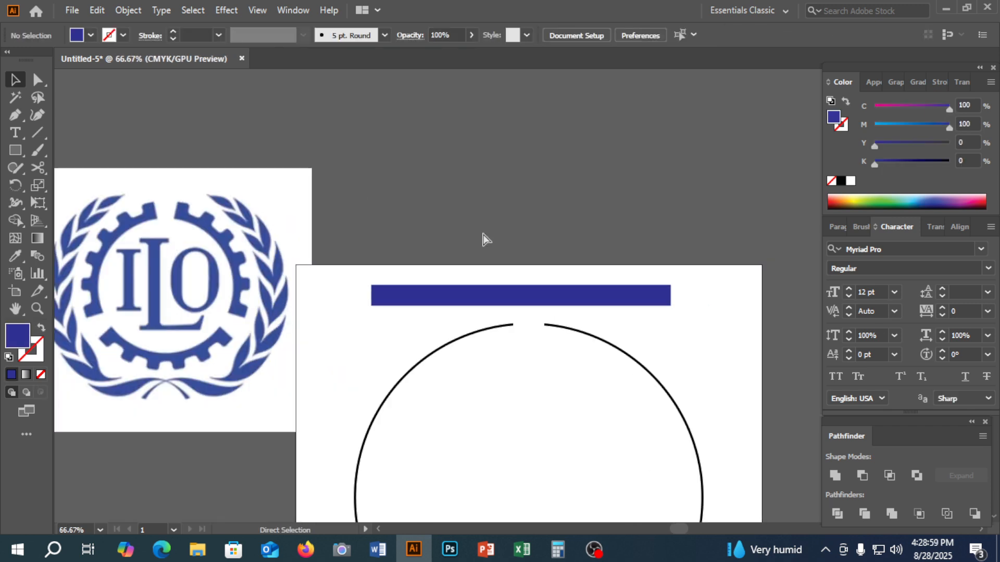
pyautogui.moveTo(478, 229); pyautogui.dragTo(500, 245)
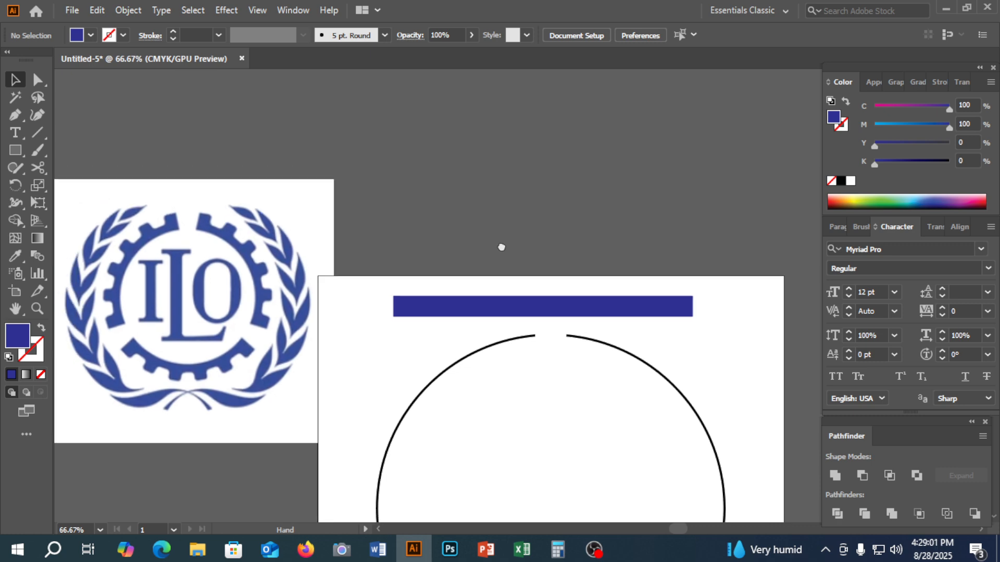
pyautogui.click(556, 302)
pyautogui.moveTo(693, 317); pyautogui.dragTo(695, 326)
pyautogui.click(690, 344)
pyautogui.moveTo(615, 317); pyautogui.dragTo(614, 326)
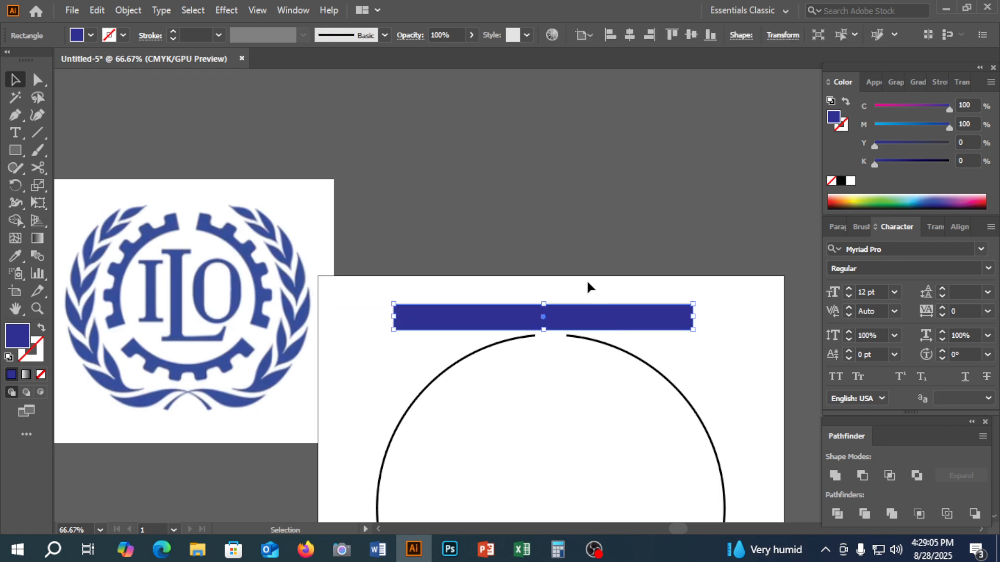
pyautogui.click(586, 279)
# Step: Draw a small blue square tooth at the bar's left end and lower it so about half stands above the bar
pyautogui.click(16, 149)
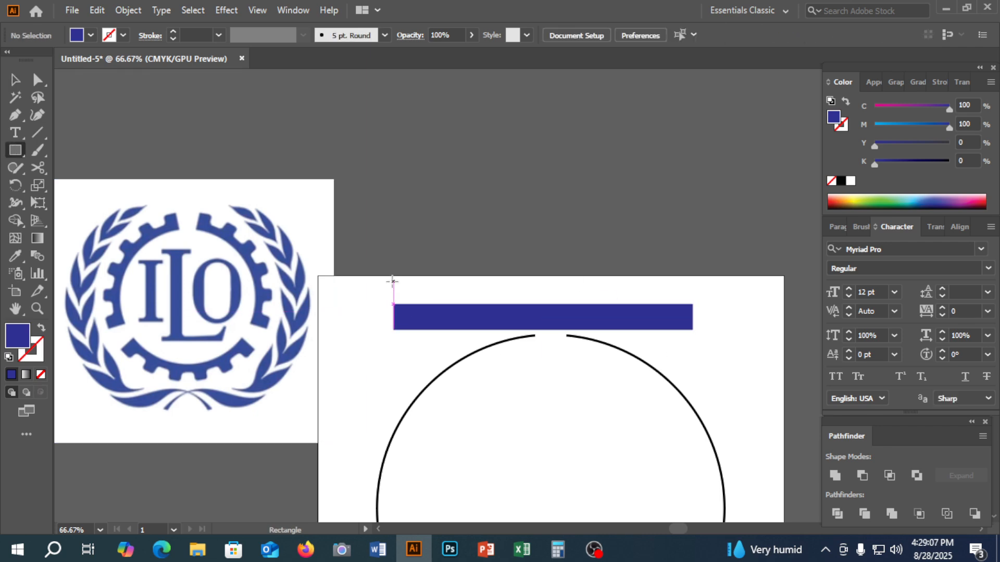
pyautogui.moveTo(394, 282); pyautogui.dragTo(423, 311)
pyautogui.press('v')
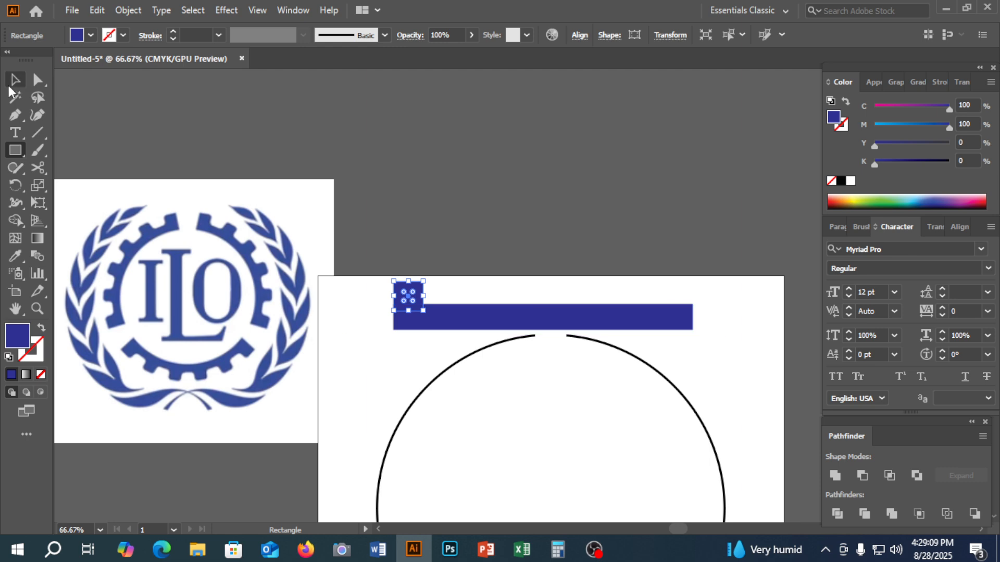
pyautogui.click(449, 229)
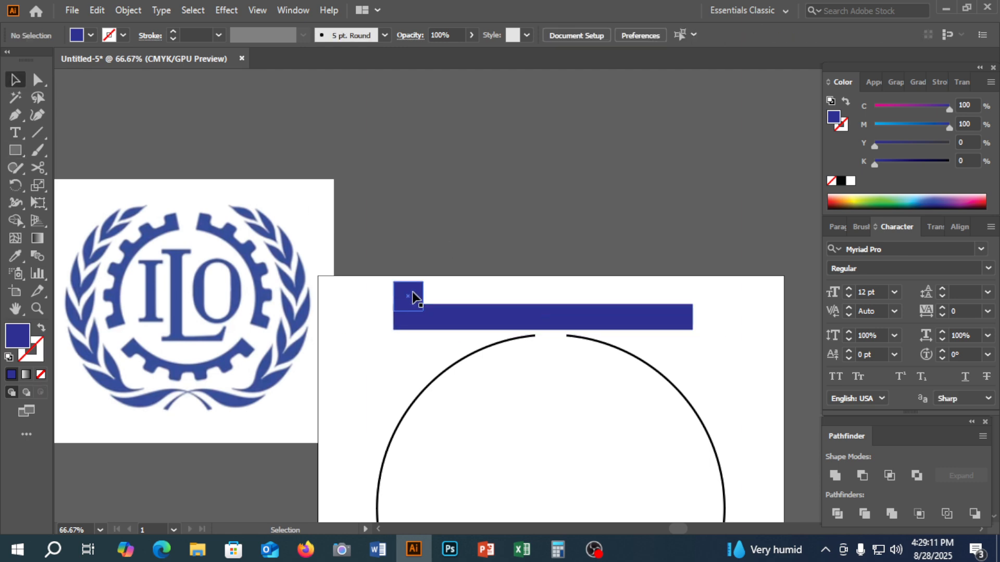
pyautogui.moveTo(412, 302); pyautogui.dragTo(412, 309)
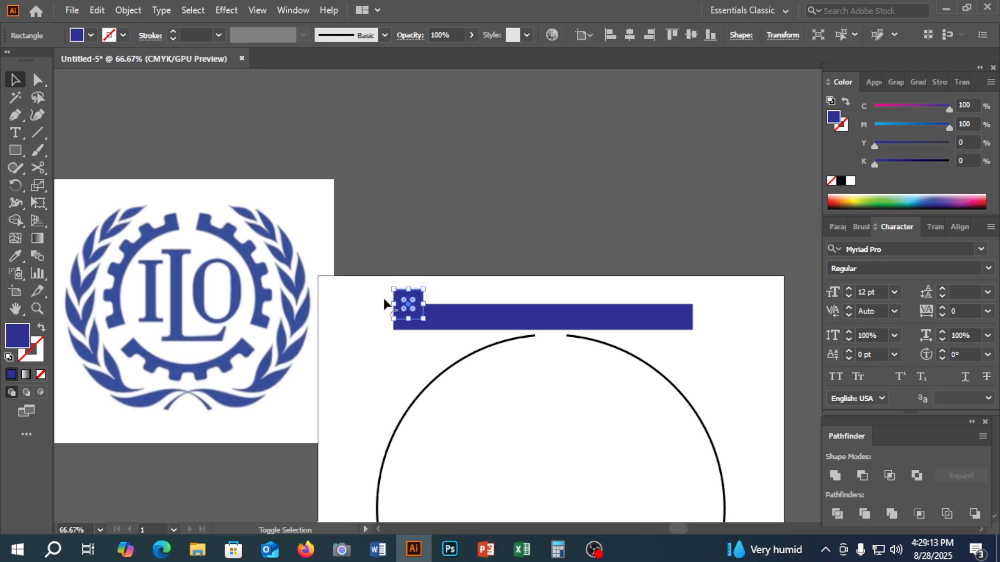
pyautogui.click(310, 224)
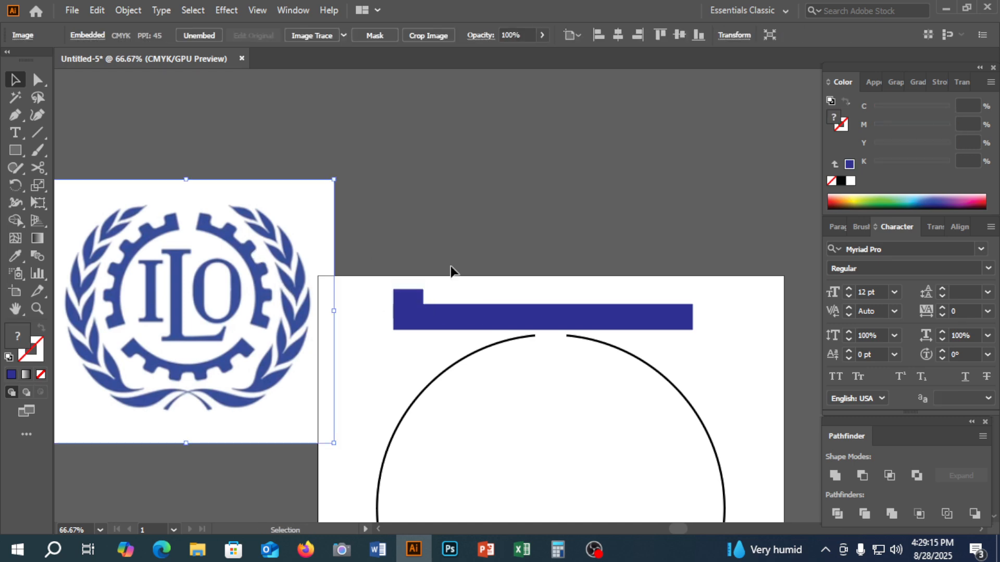
pyautogui.click(528, 243)
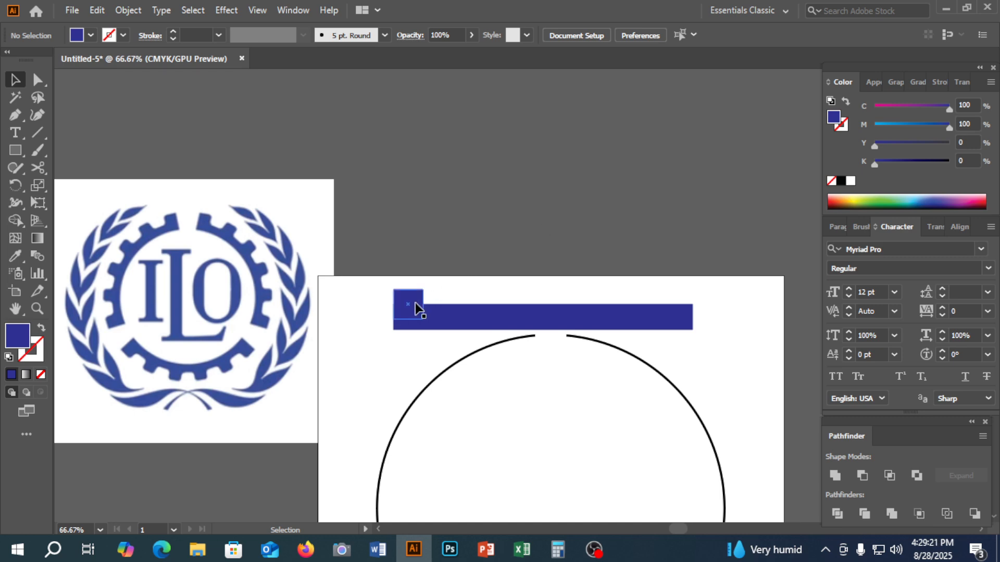
# Step: Copy the square tooth to the right and repeat the copy at equal spacing to make six teeth along the bar
pyautogui.moveTo(410, 304); pyautogui.dragTo(475, 312)
pyautogui.hotkey('ctrl', 'd')
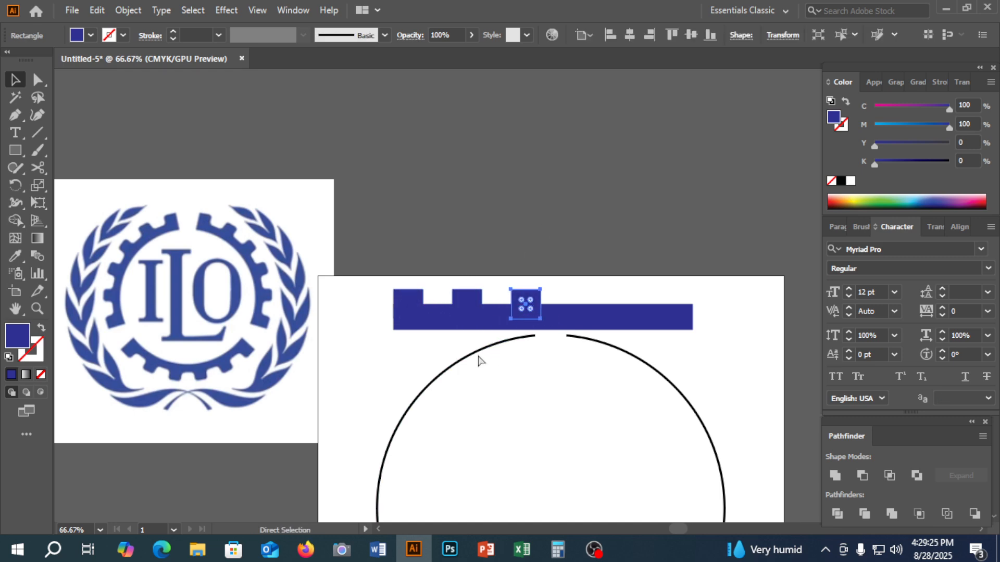
pyautogui.hotkey('ctrl', 'd')
pyautogui.hotkey('ctrl', 'd')
pyautogui.hotkey('ctrl', 'd')
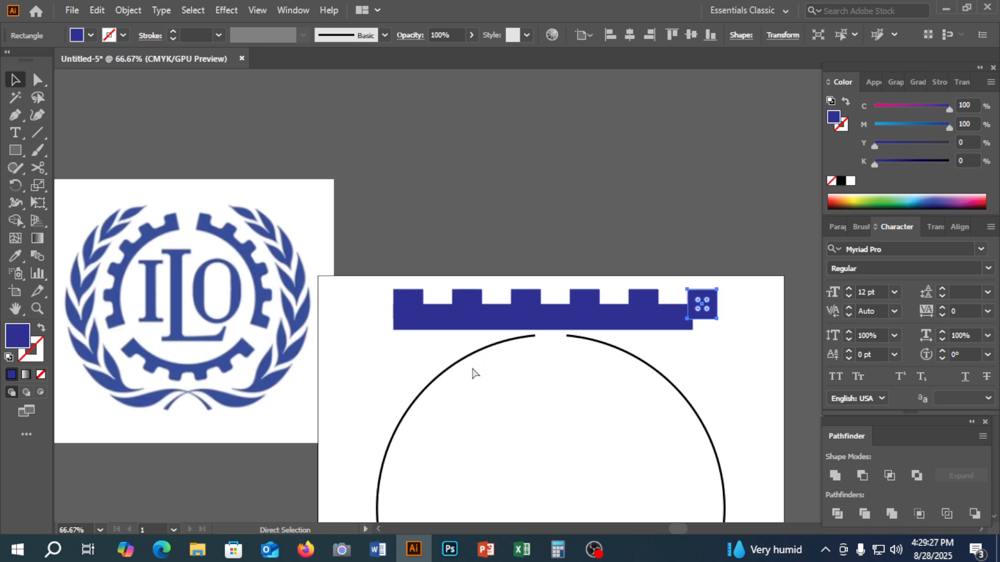
# Step: Lengthen the blue bar so its right end lines up with the outer edge of the last tooth
pyautogui.click(557, 218)
pyautogui.click(625, 324)
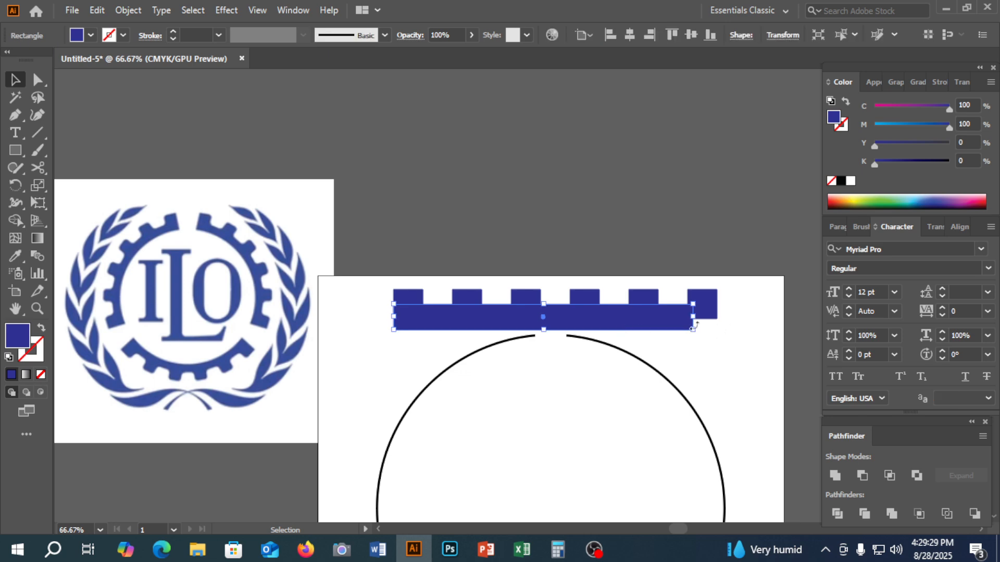
pyautogui.moveTo(695, 317); pyautogui.dragTo(719, 319)
pyautogui.click(730, 349)
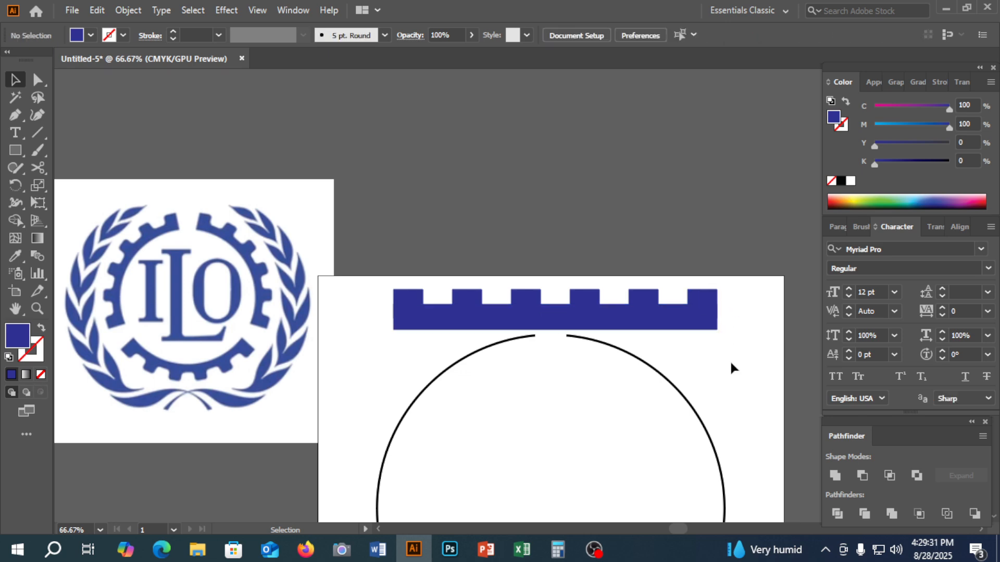
# Step: Make the blue bar slightly thinner by raising its lower edge
pyautogui.scroll(-1, 729, 369)
pyautogui.scroll(-1, 728, 385)
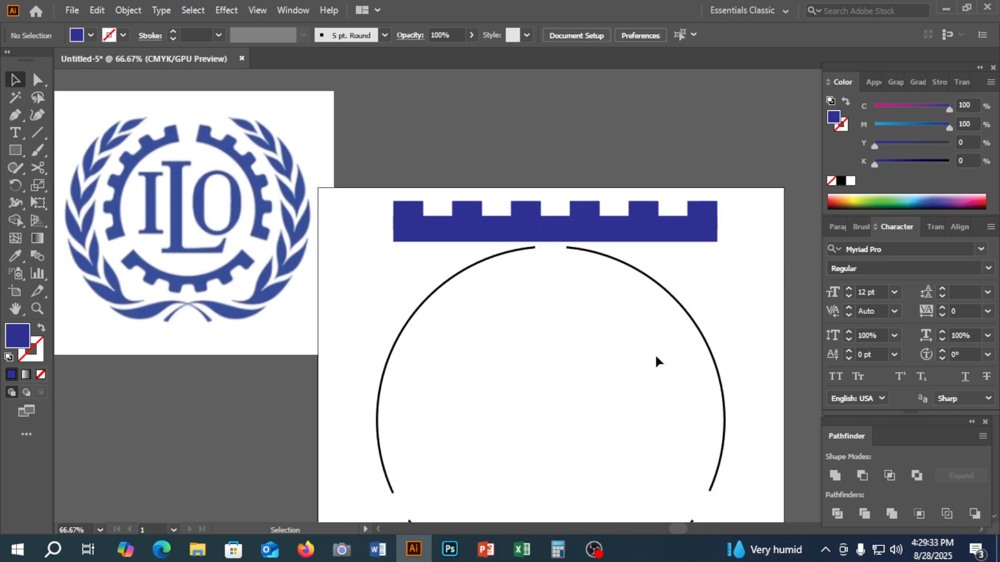
pyautogui.click(460, 236)
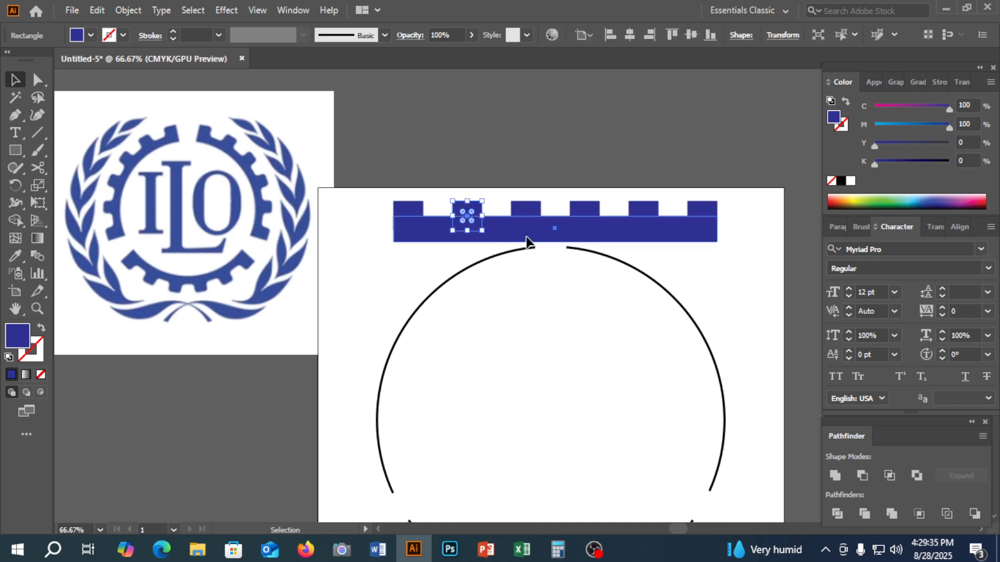
pyautogui.moveTo(558, 241); pyautogui.dragTo(558, 237)
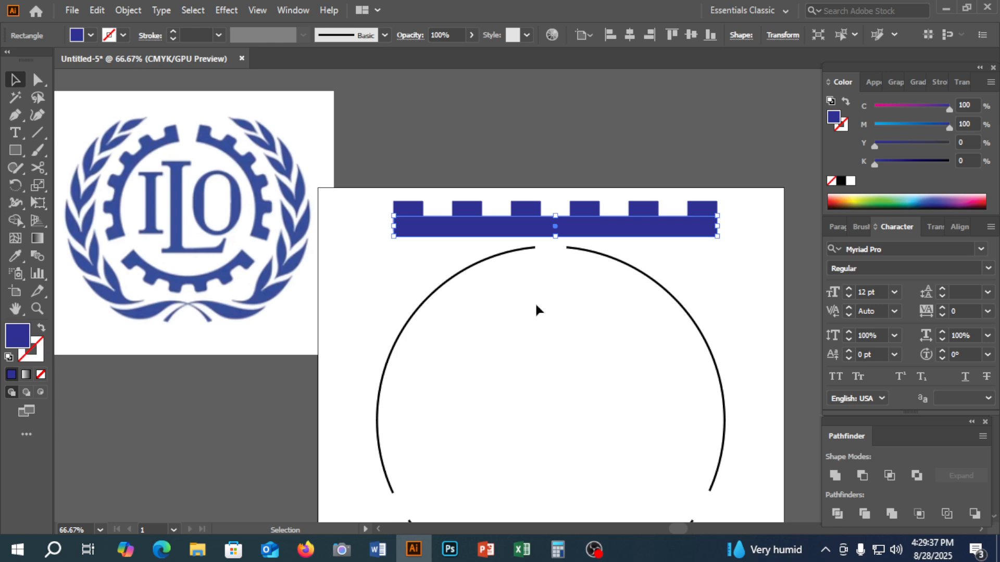
pyautogui.click(535, 308)
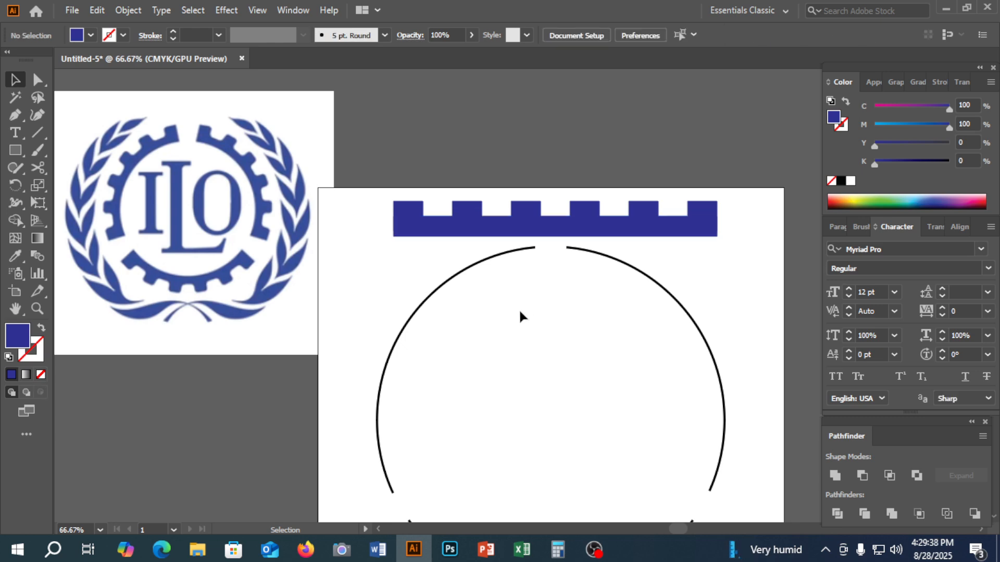
# Step: Round the teeth's upper corners by about 0.18 in, leaving the outermost corner of each end tooth square
pyautogui.click(38, 79)
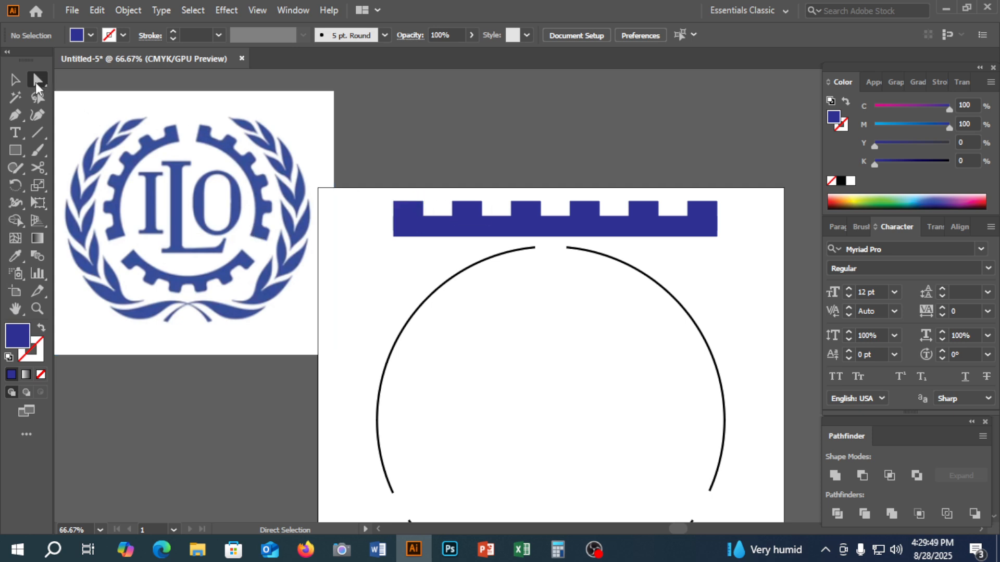
pyautogui.moveTo(407, 193); pyautogui.dragTo(595, 228)
pyautogui.moveTo(676, 204); pyautogui.dragTo(693, 202)
pyautogui.click(550, 175)
pyautogui.moveTo(426, 195); pyautogui.dragTo(706, 216)
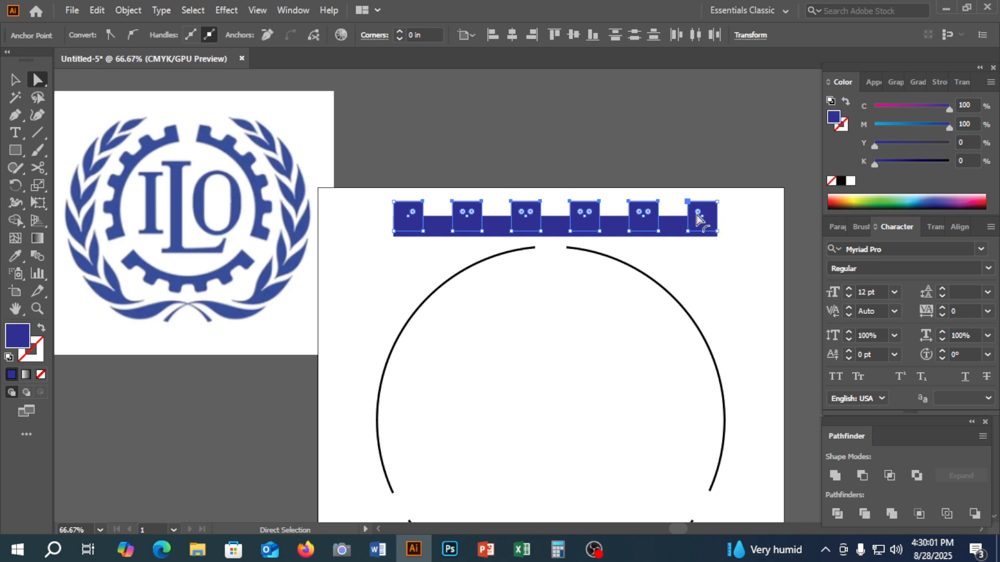
pyautogui.moveTo(698, 216); pyautogui.dragTo(688, 212)
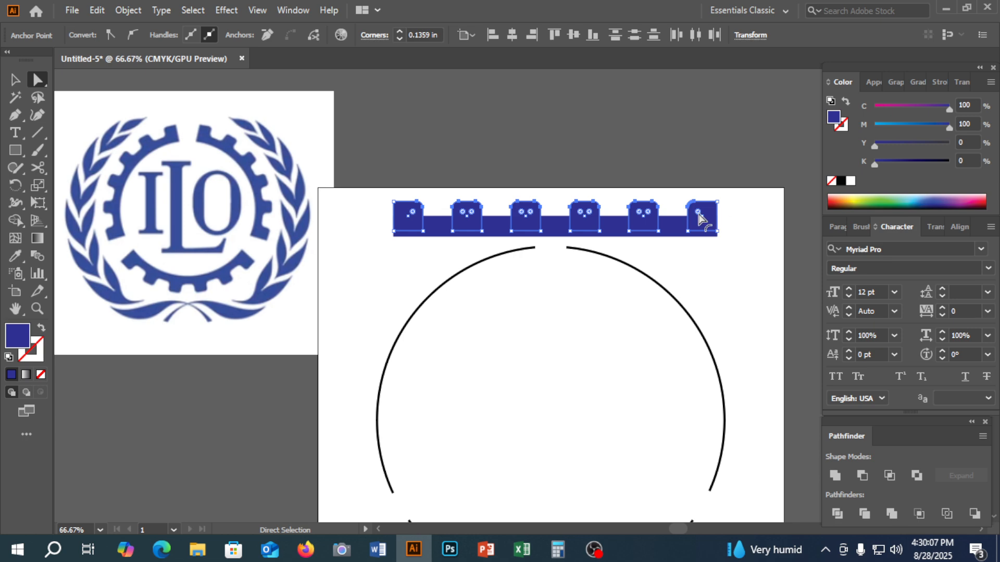
pyautogui.press('v')
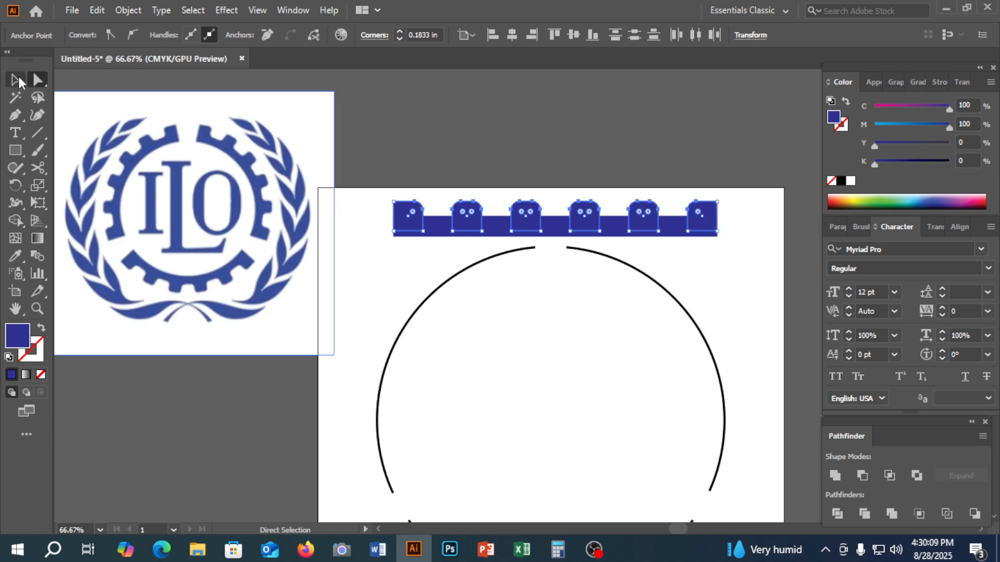
pyautogui.click(608, 172)
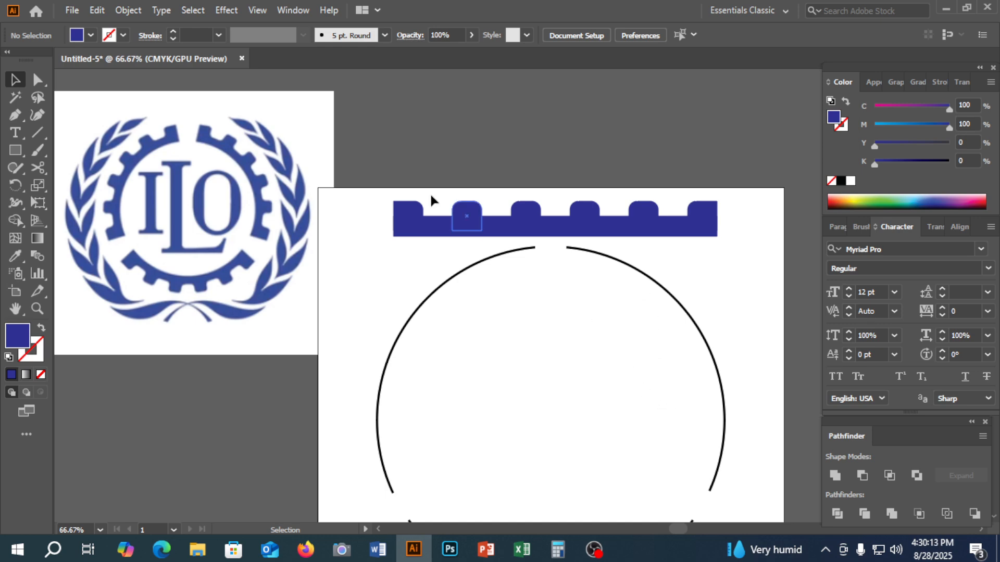
# Step: Group the bar with its six teeth and move the group above the artboard
pyautogui.moveTo(375, 161); pyautogui.dragTo(718, 231)
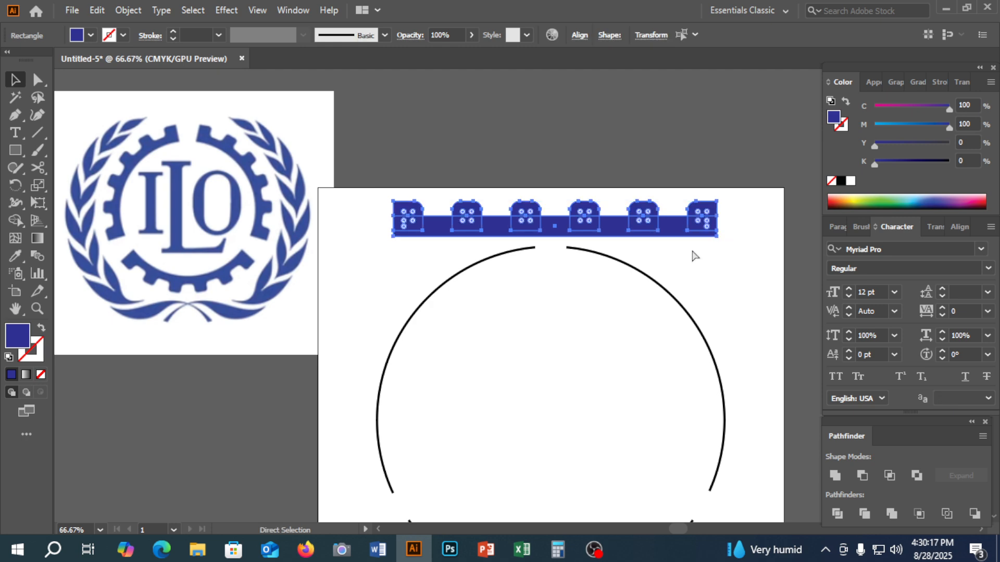
pyautogui.hotkey('ctrl', 'g')
pyautogui.moveTo(705, 286); pyautogui.dragTo(641, 242)
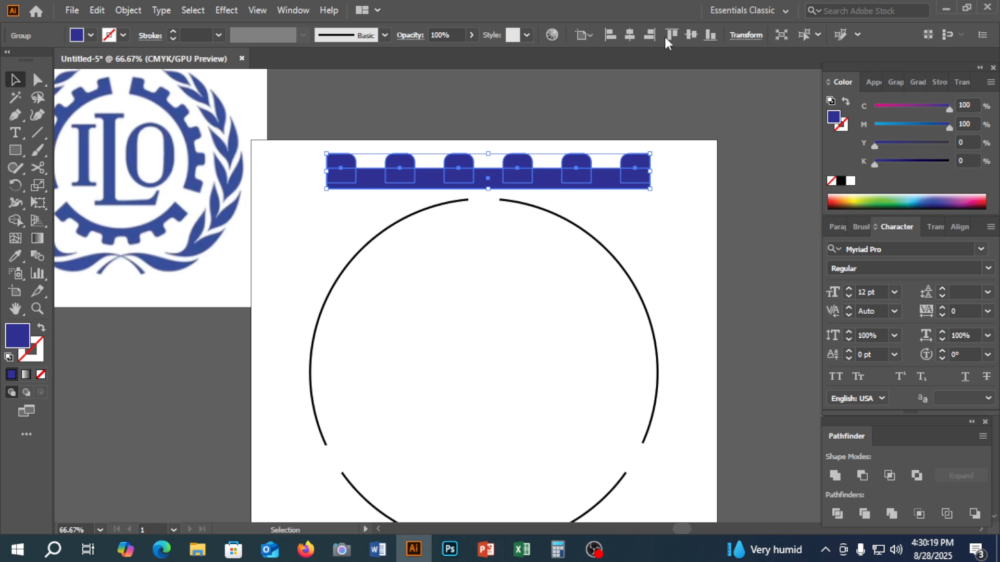
pyautogui.moveTo(539, 186); pyautogui.dragTo(553, 131)
pyautogui.scroll(2, 594, 203)
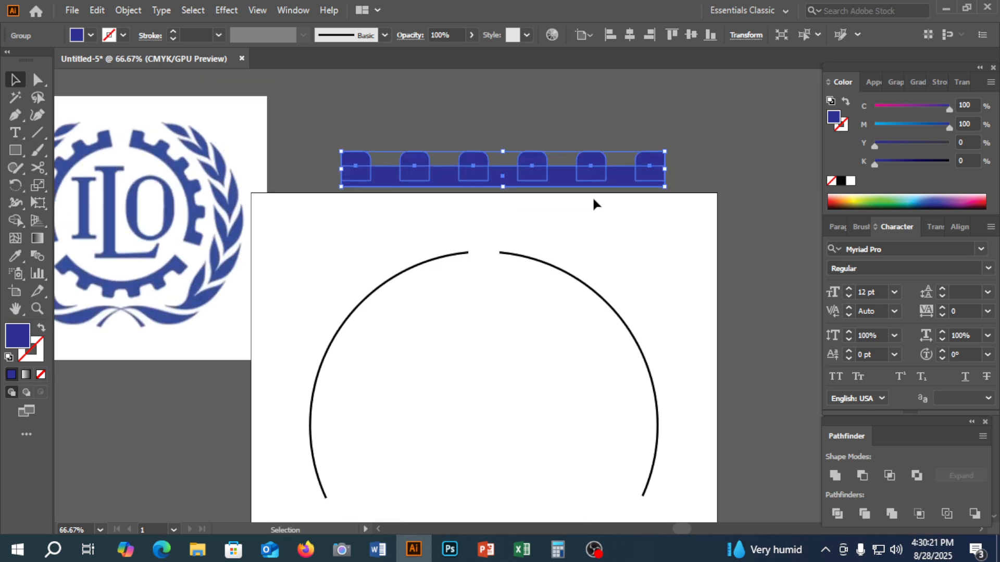
pyautogui.scroll(-2, 593, 199)
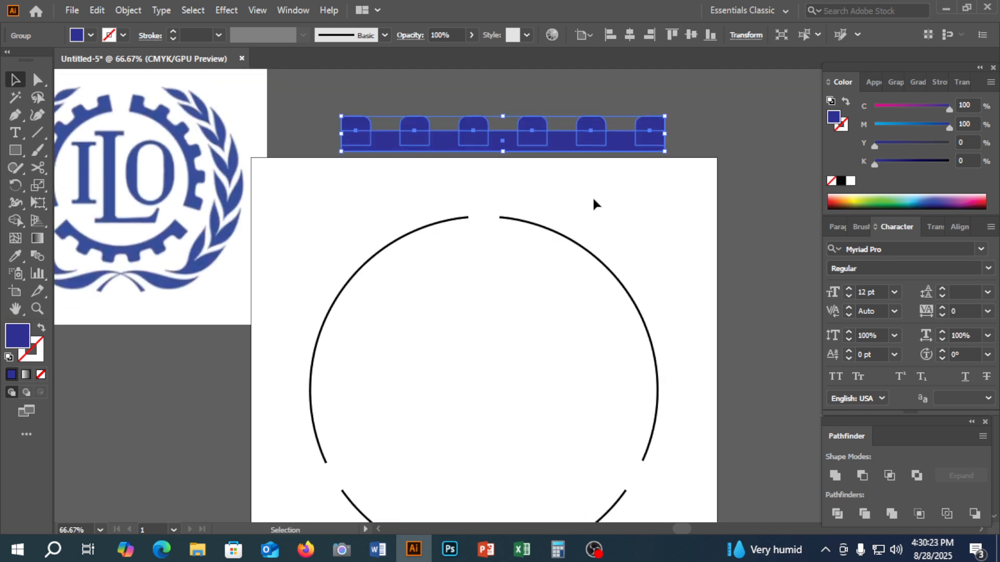
pyautogui.click(293, 10)
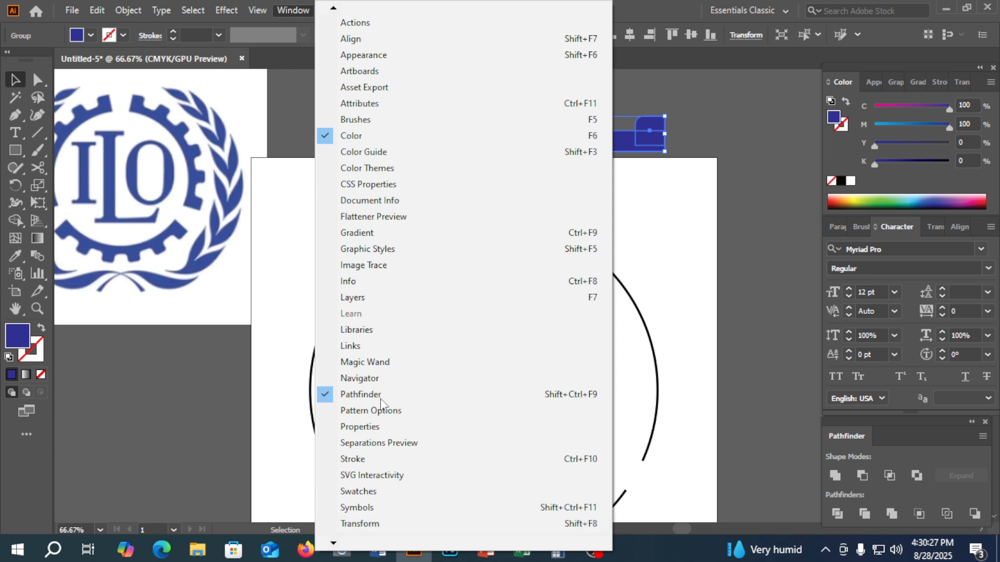
pyautogui.moveTo(348, 544)
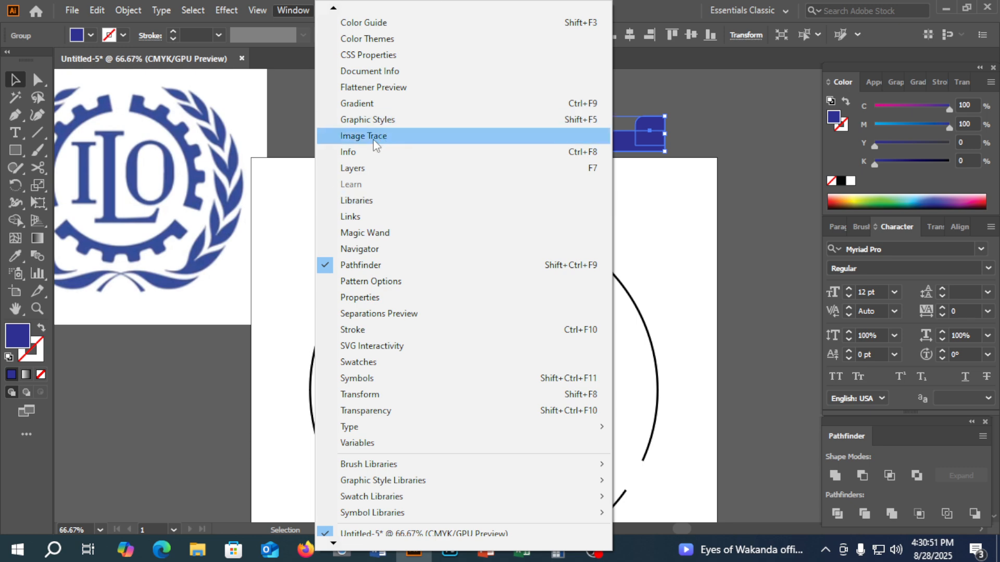
pyautogui.click(280, 245)
pyautogui.click(446, 151)
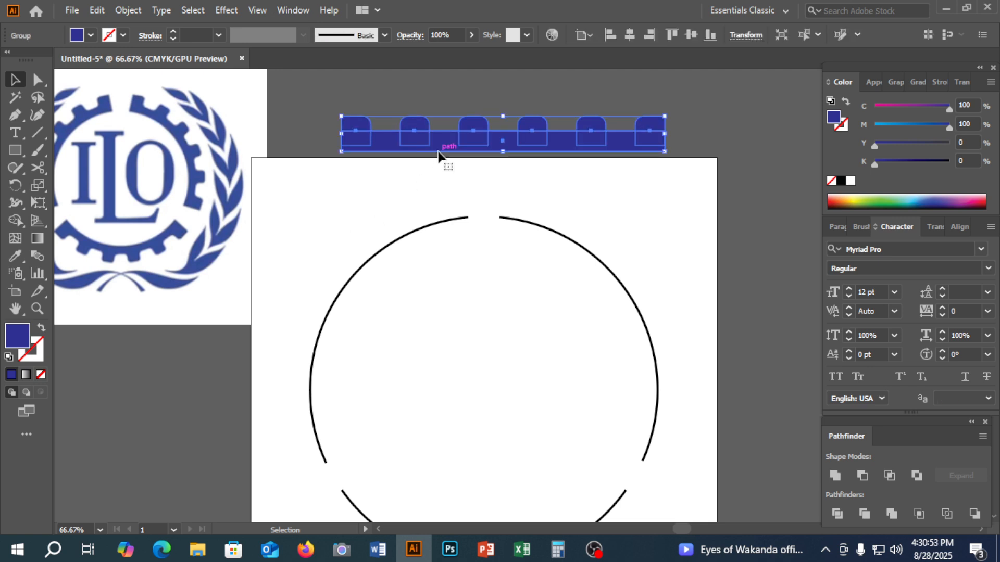
# Step: Reduce the rounding of the teeth's upper corners to about 0.16 in, keeping the outermost end corners square
pyautogui.press('a')
pyautogui.moveTo(352, 101); pyautogui.dragTo(655, 131)
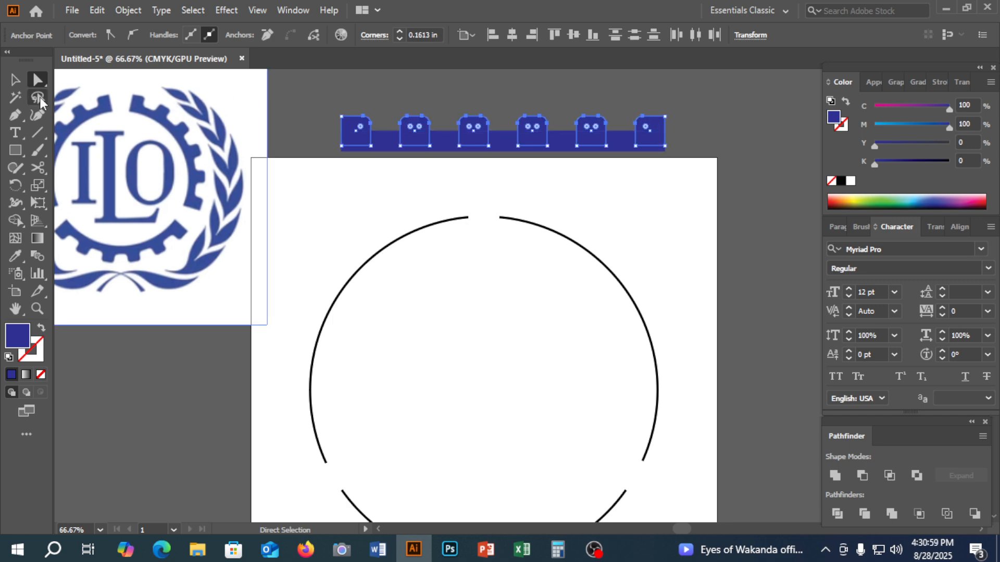
pyautogui.click(16, 79)
pyautogui.click(580, 112)
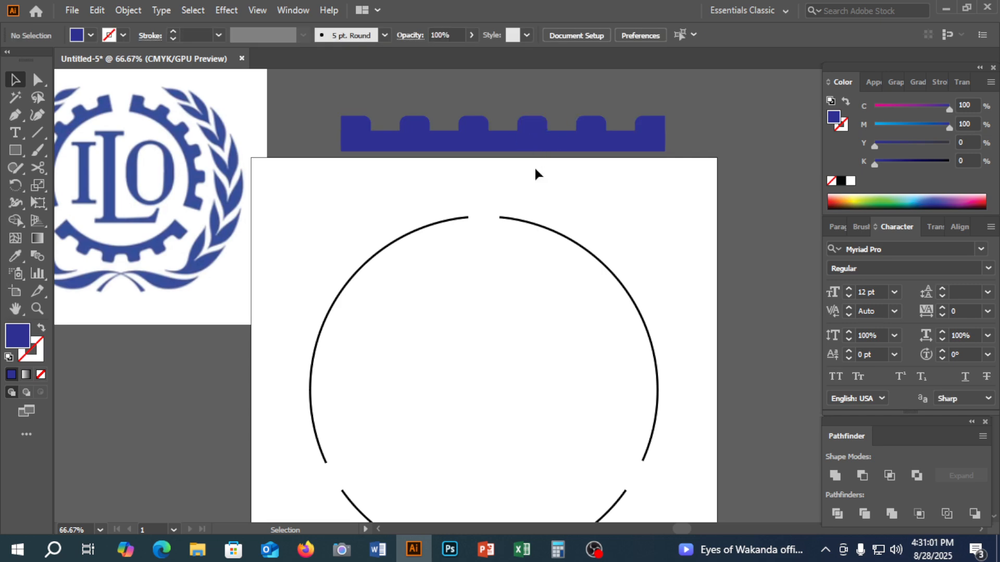
pyautogui.click(521, 138)
pyautogui.click(575, 239)
# Step: Move the toothed bar group slightly higher and define it as a new Art Brush set to Stretch to Fit Stroke Length
pyautogui.click(292, 10)
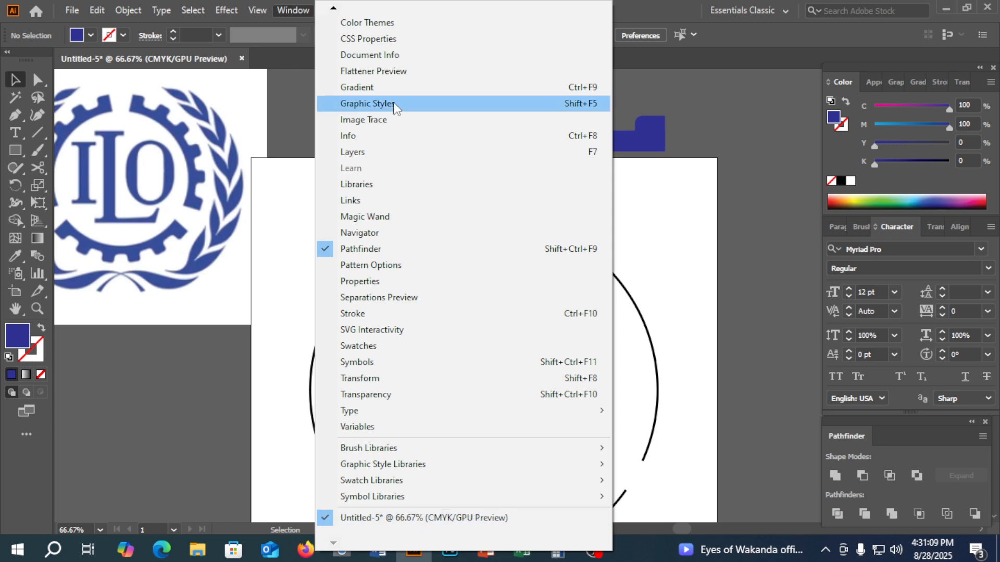
pyautogui.scroll(4, 354, 208)
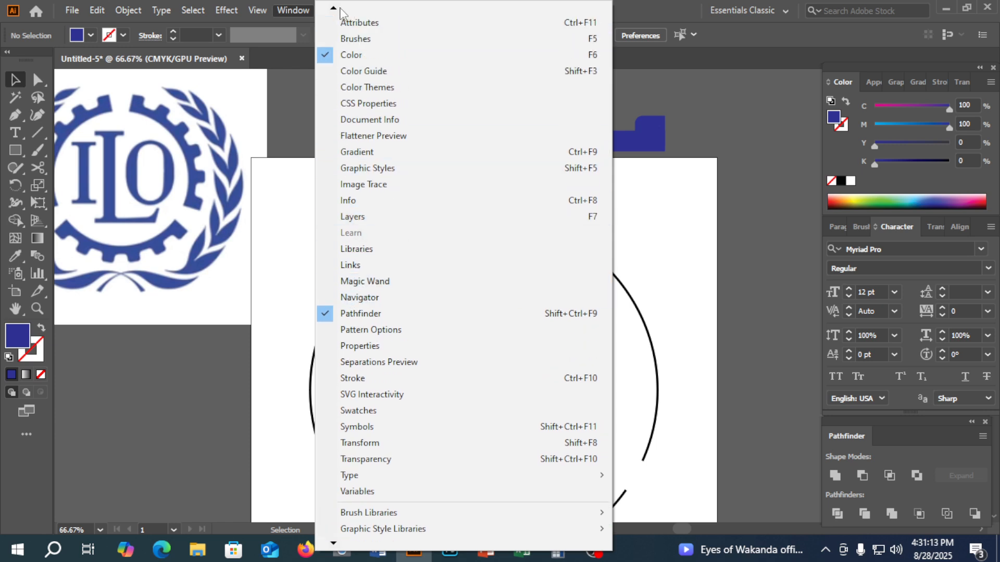
pyautogui.click(354, 39)
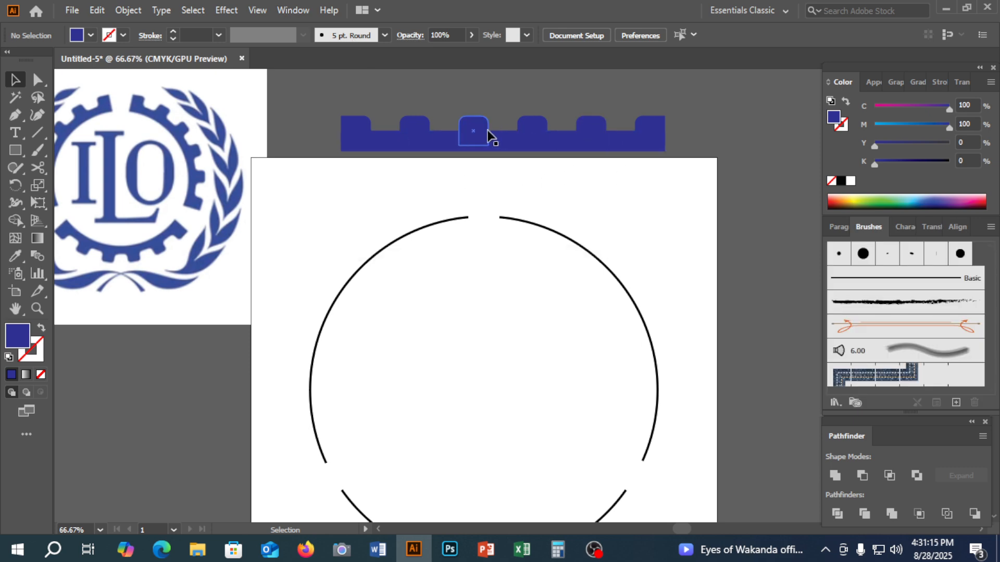
pyautogui.moveTo(489, 136)
pyautogui.mouseDown()
pyautogui.moveTo(566, 155)
pyautogui.moveTo(487, 112)
pyautogui.mouseUp()
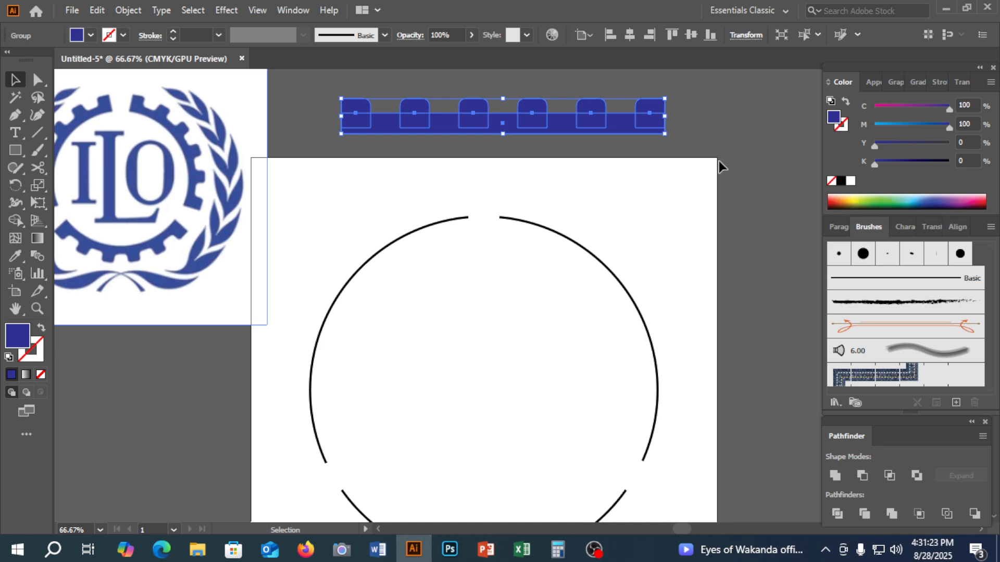
pyautogui.moveTo(440, 128)
pyautogui.mouseDown()
pyautogui.moveTo(743, 217)
pyautogui.moveTo(880, 296)
pyautogui.mouseUp()
pyautogui.click(459, 315)
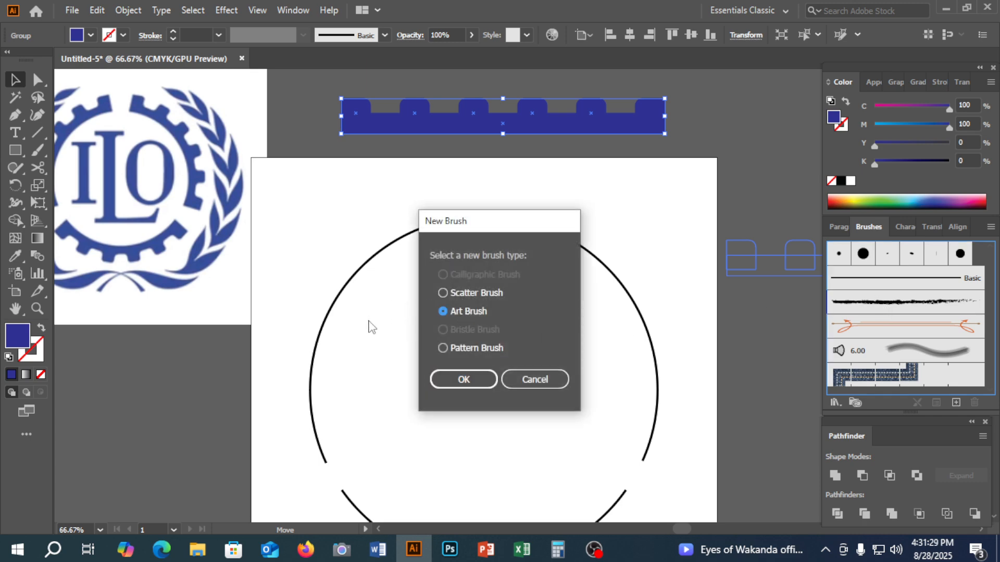
pyautogui.click(468, 385)
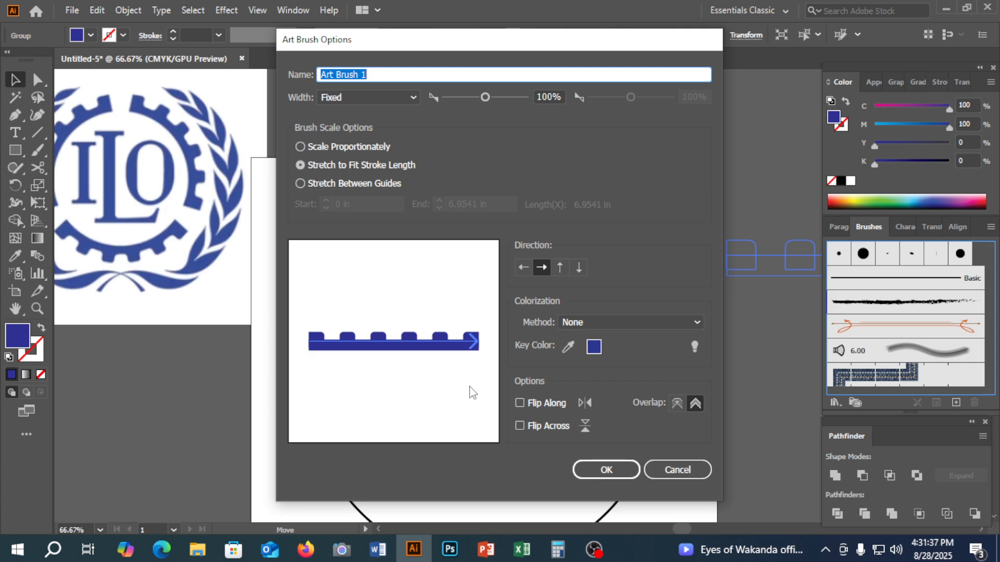
pyautogui.click(607, 470)
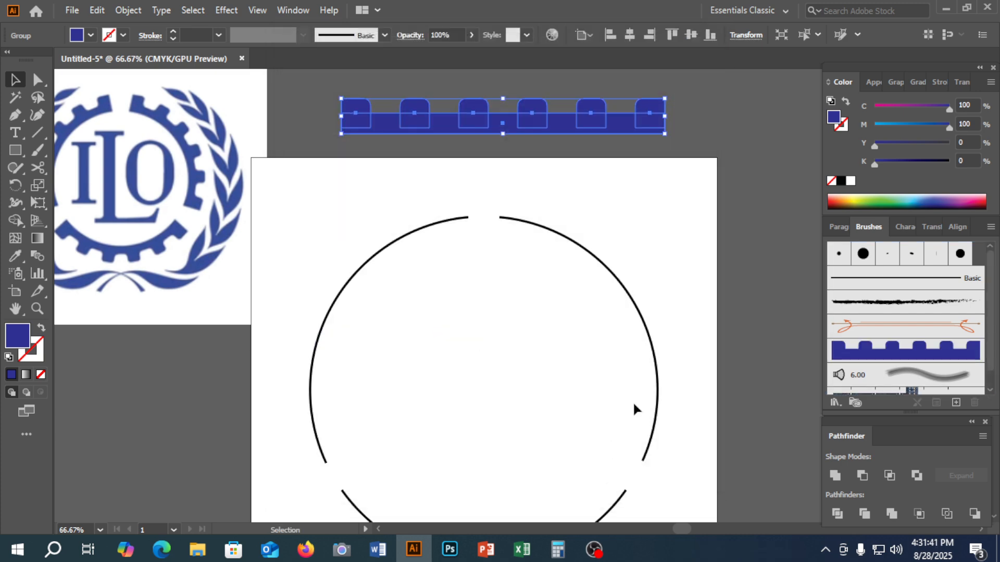
# Step: Apply the new toothed-bar art brush to the right, bottom and left arcs of the circle
pyautogui.click(638, 313)
pyautogui.click(891, 350)
pyautogui.scroll(-3, 698, 421)
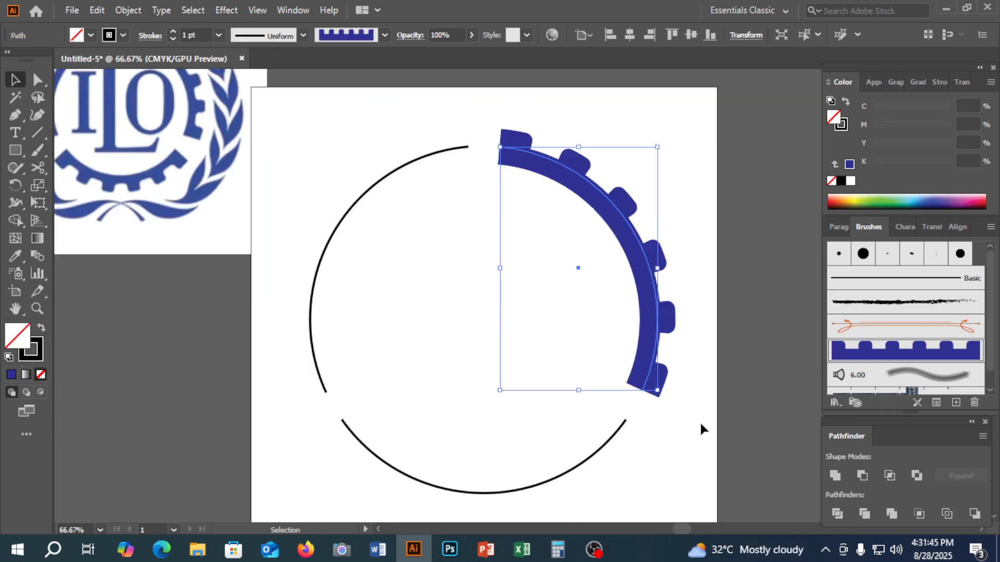
pyautogui.click(577, 458)
pyautogui.click(891, 351)
pyautogui.click(342, 218)
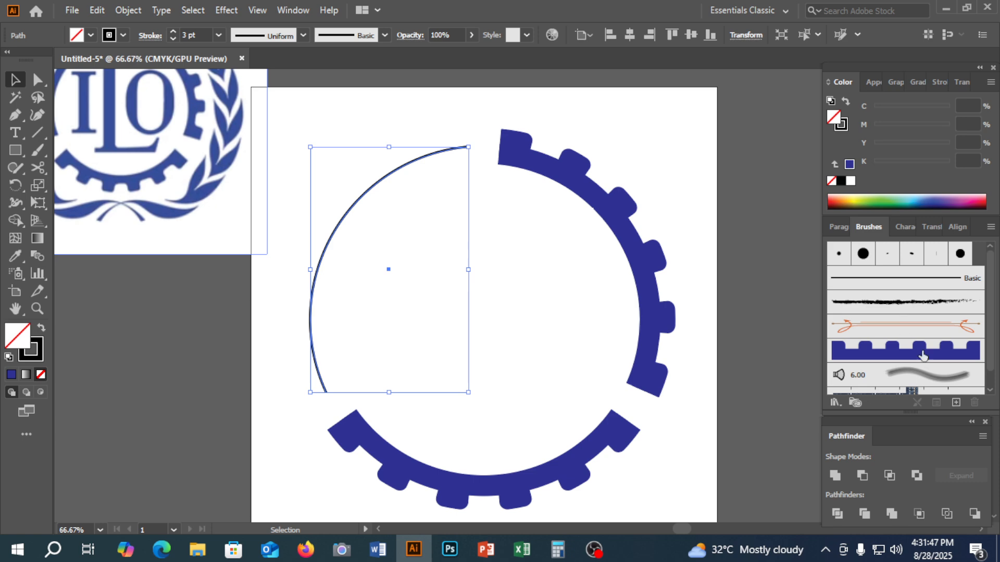
pyautogui.click(891, 350)
pyautogui.click(747, 259)
# Step: Delete the original toothed bar group above the artboard
pyautogui.scroll(2, 779, 294)
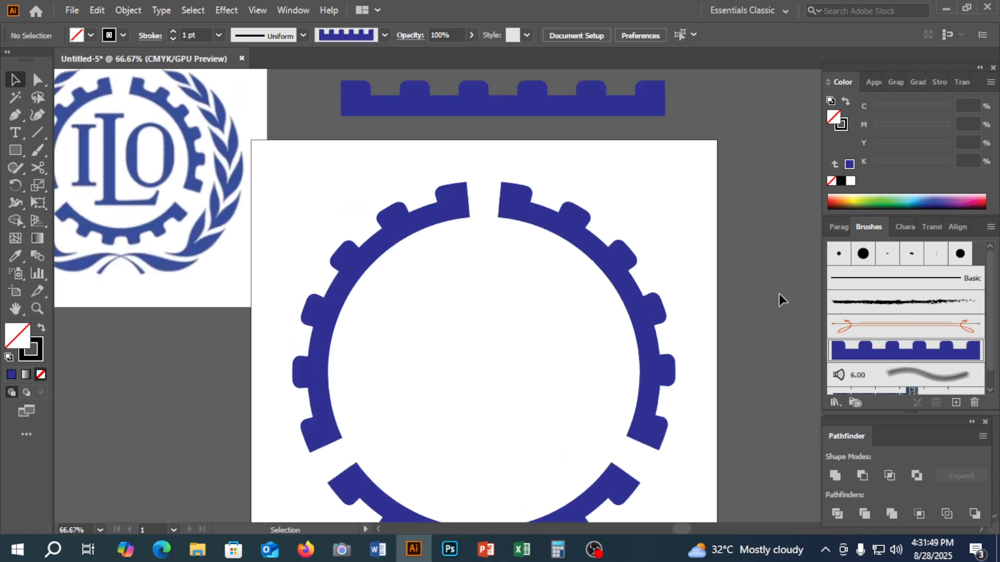
pyautogui.scroll(3, 784, 297)
pyautogui.scroll(-3, 784, 297)
pyautogui.click(564, 98)
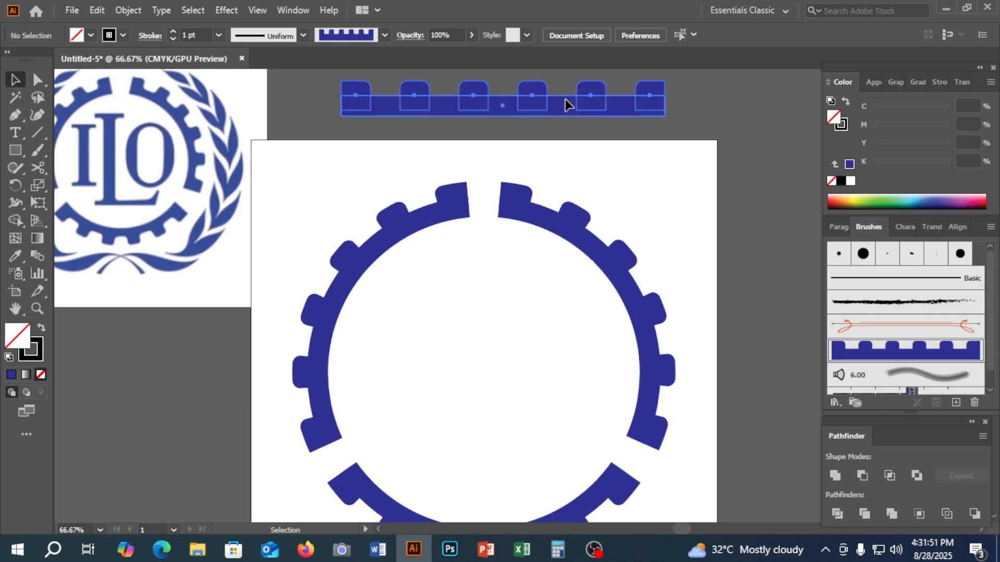
pyautogui.press('Delete')
pyautogui.scroll(3, 607, 227)
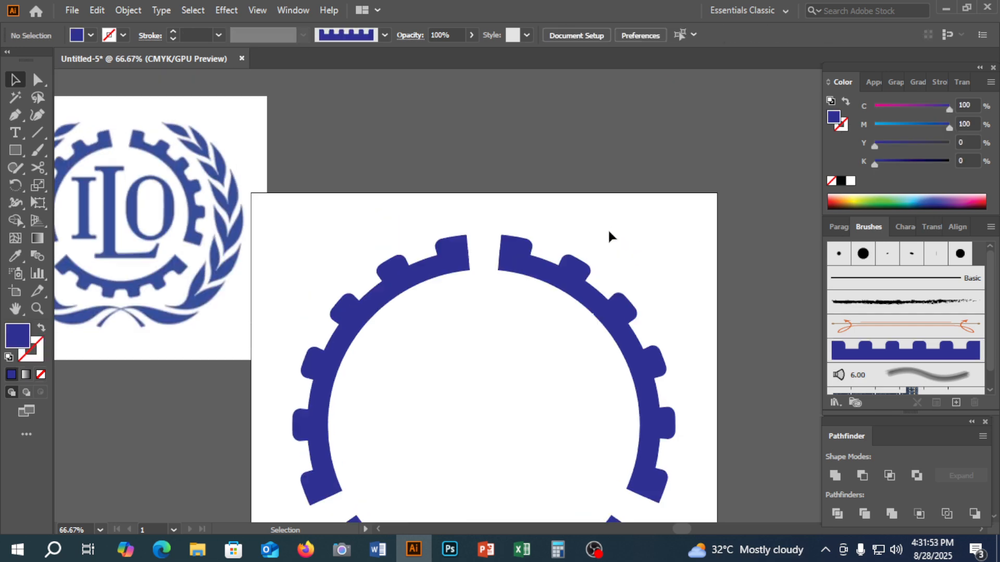
pyautogui.scroll(-3, 609, 236)
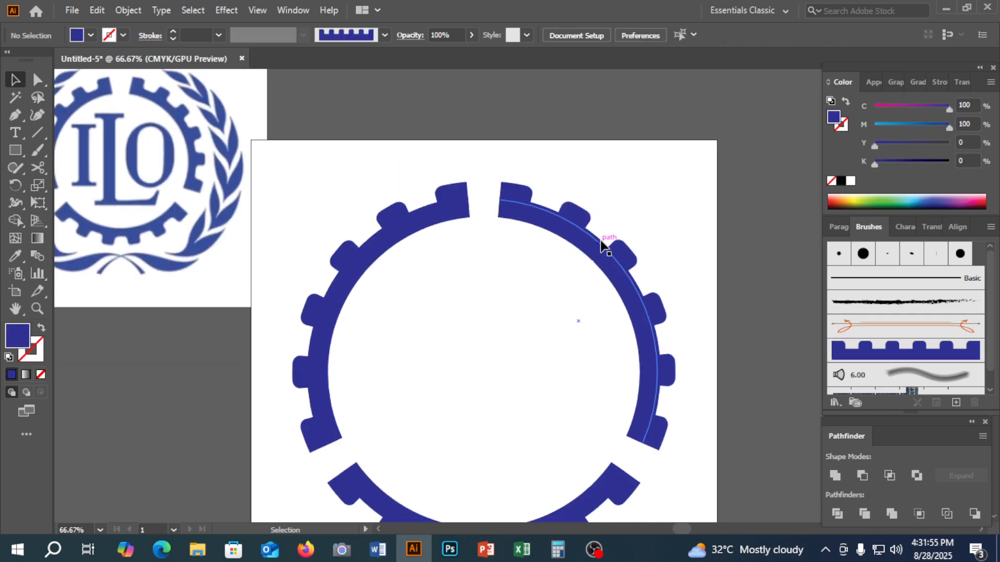
pyautogui.scroll(1, 604, 247)
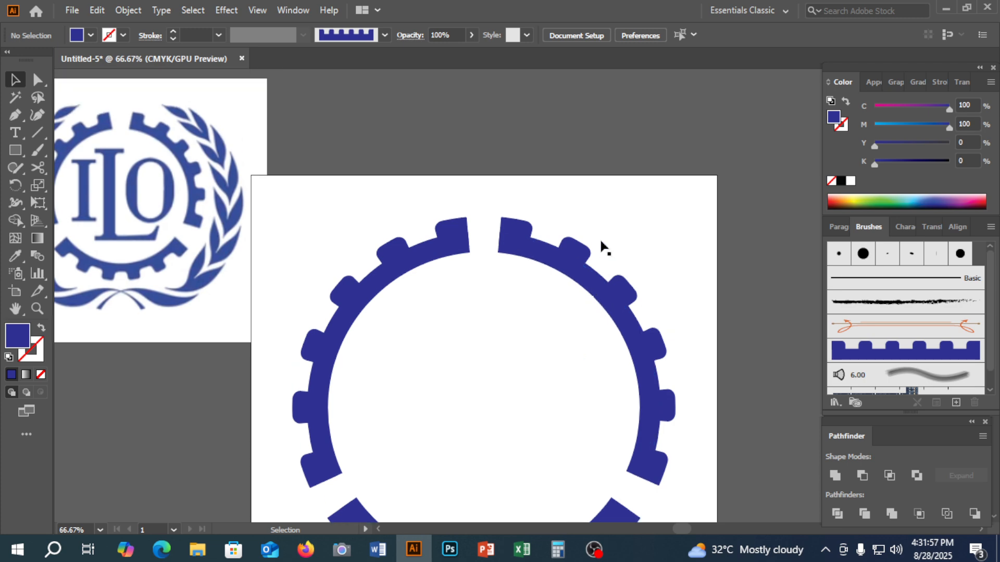
pyautogui.scroll(-3, 602, 247)
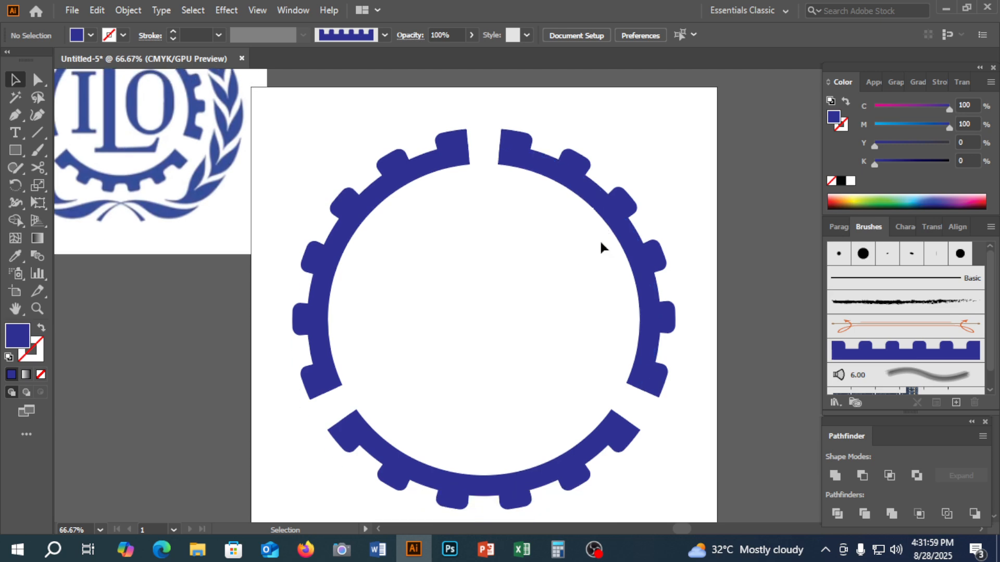
# Step: Set the stroke weight of all three toothed arcs to 1.25 pt
pyautogui.click(404, 209)
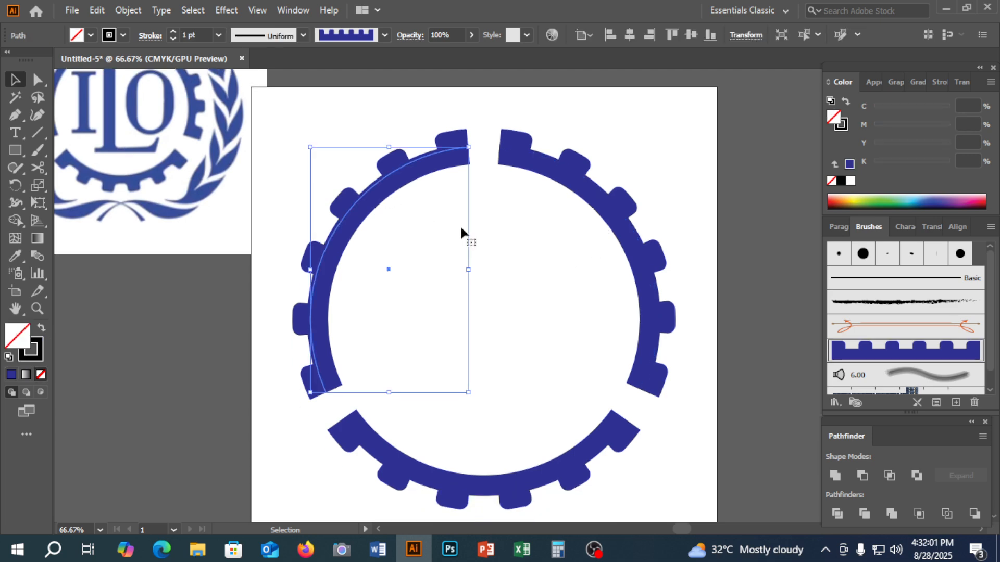
pyautogui.keyDown('shift'); pyautogui.click(547, 178); pyautogui.keyUp('shift')
pyautogui.keyDown('shift'); pyautogui.click(518, 484); pyautogui.keyUp('shift')
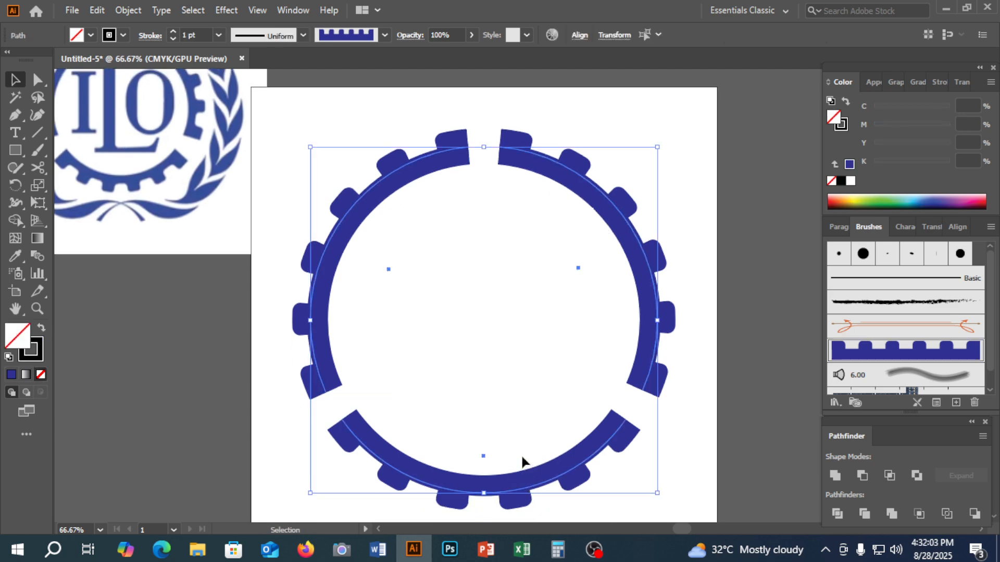
pyautogui.click(172, 31)
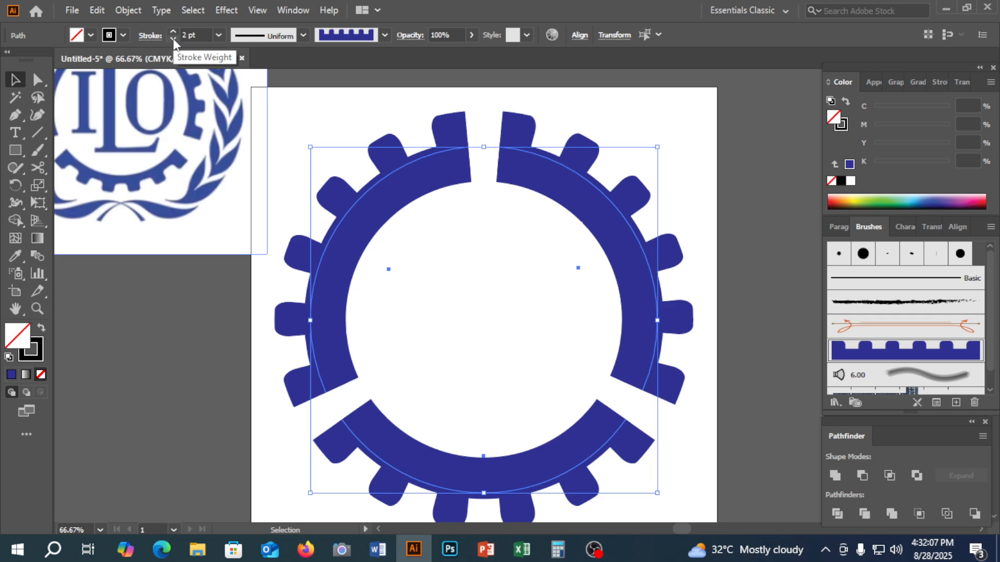
pyautogui.click(173, 38)
pyautogui.click(173, 38)
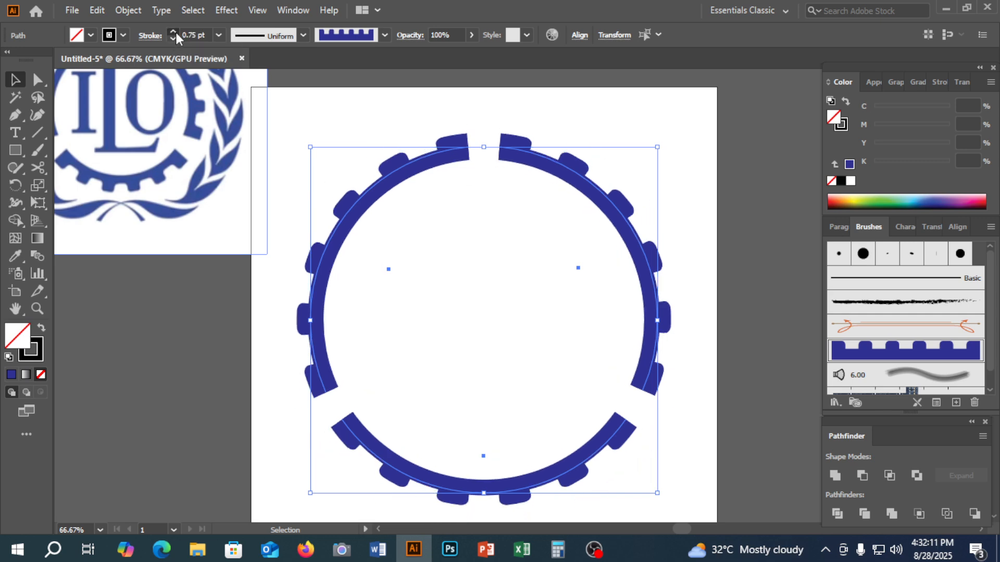
pyautogui.click(174, 31)
pyautogui.click(205, 40)
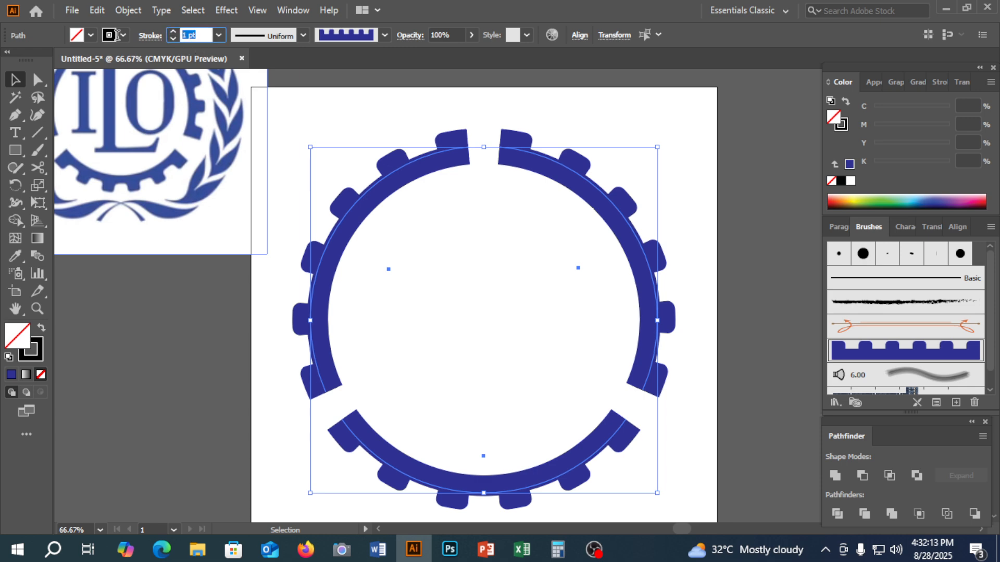
pyautogui.write('1.25')
pyautogui.press('Return')
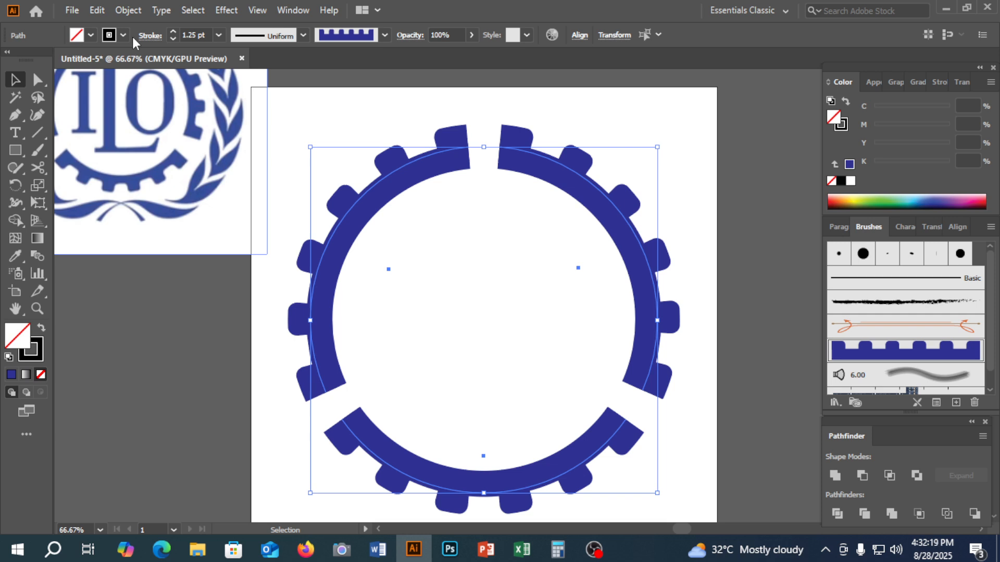
pyautogui.click(735, 299)
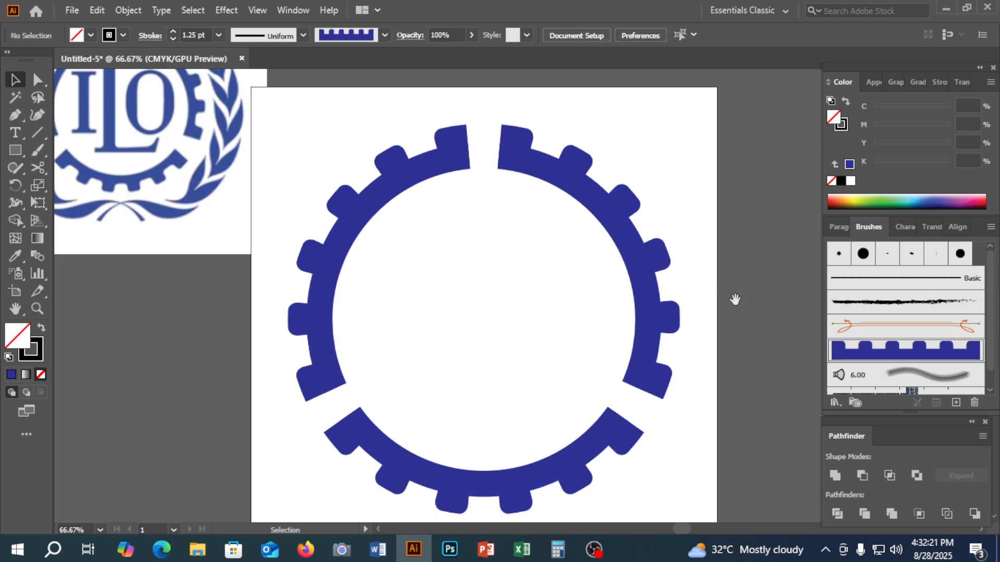
# Step: Expand the appearance of the three brushed arcs into editable filled shapes
pyautogui.moveTo(735, 299); pyautogui.dragTo(720, 302)
pyautogui.moveTo(719, 145); pyautogui.dragTo(381, 353)
pyautogui.keyDown('shift'); pyautogui.click(563, 475); pyautogui.keyUp('shift')
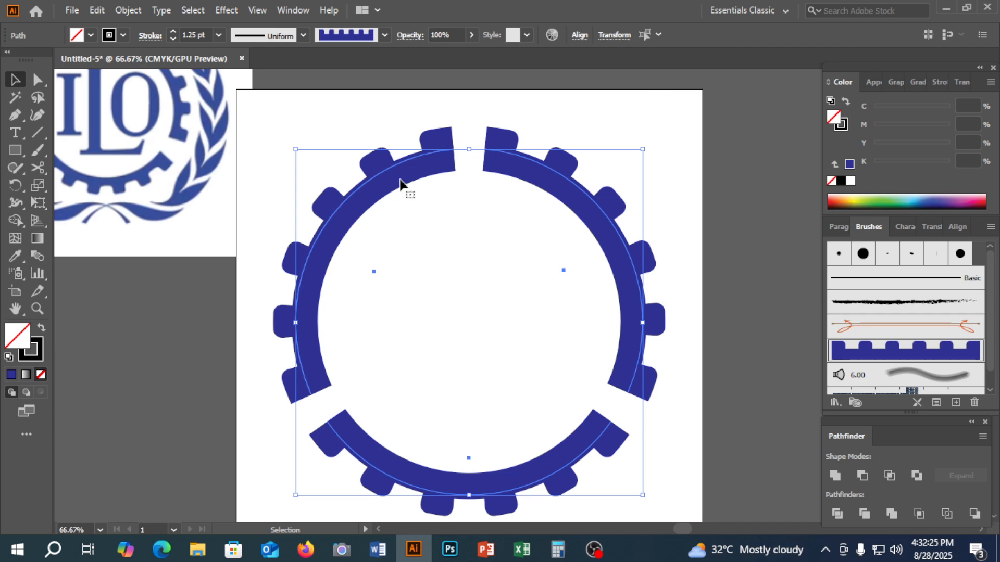
pyautogui.click(119, 12)
pyautogui.click(209, 195)
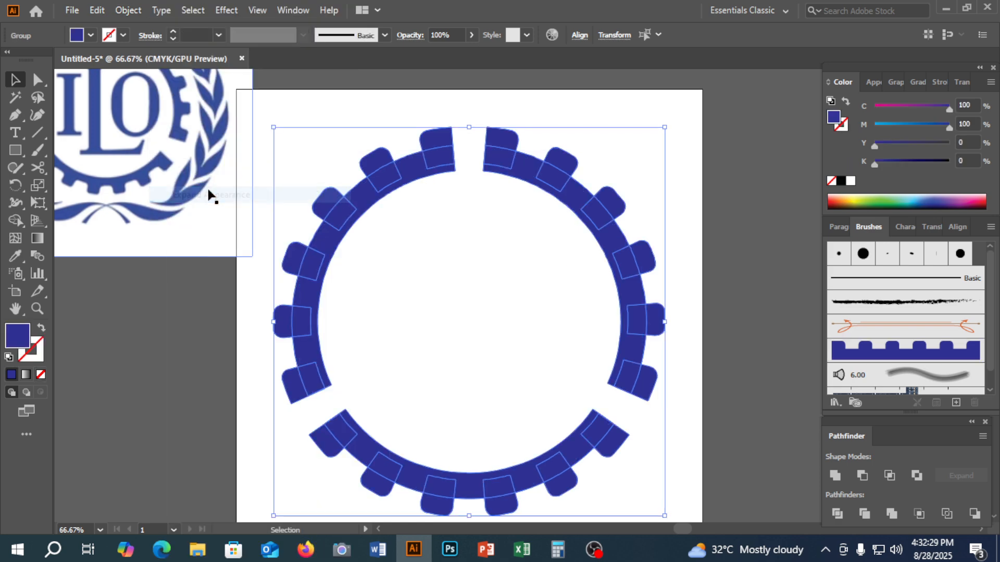
pyautogui.click(130, 10)
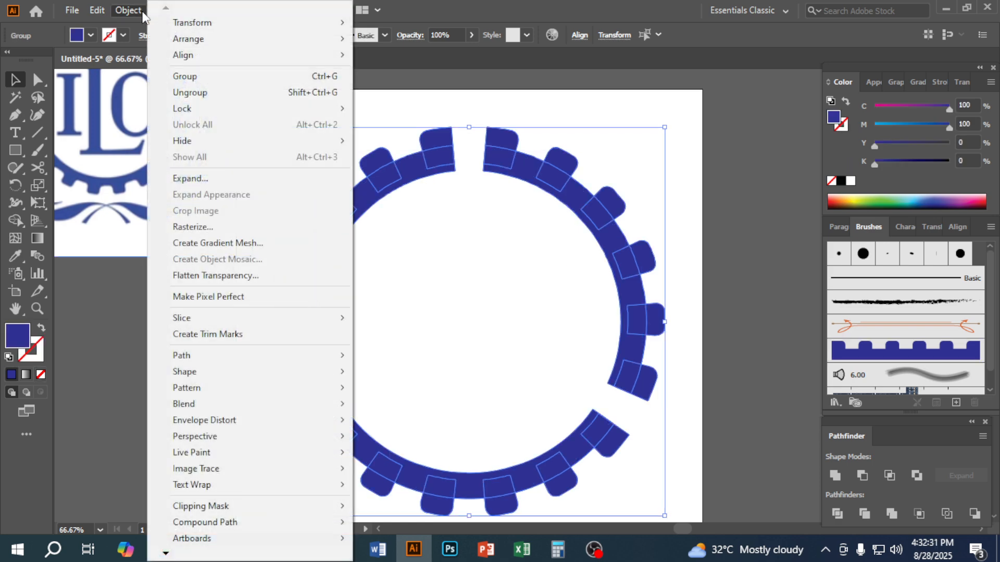
pyautogui.click(216, 182)
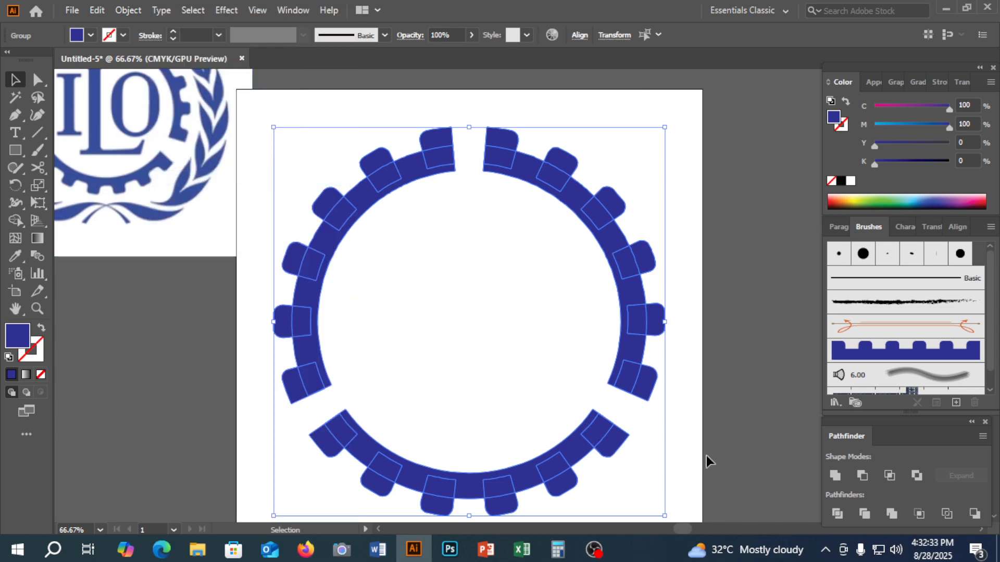
# Step: Scale the whole expanded gear ring down proportionally about its centre, to about seven-eighths of its size
pyautogui.moveTo(664, 516); pyautogui.dragTo(651, 496)
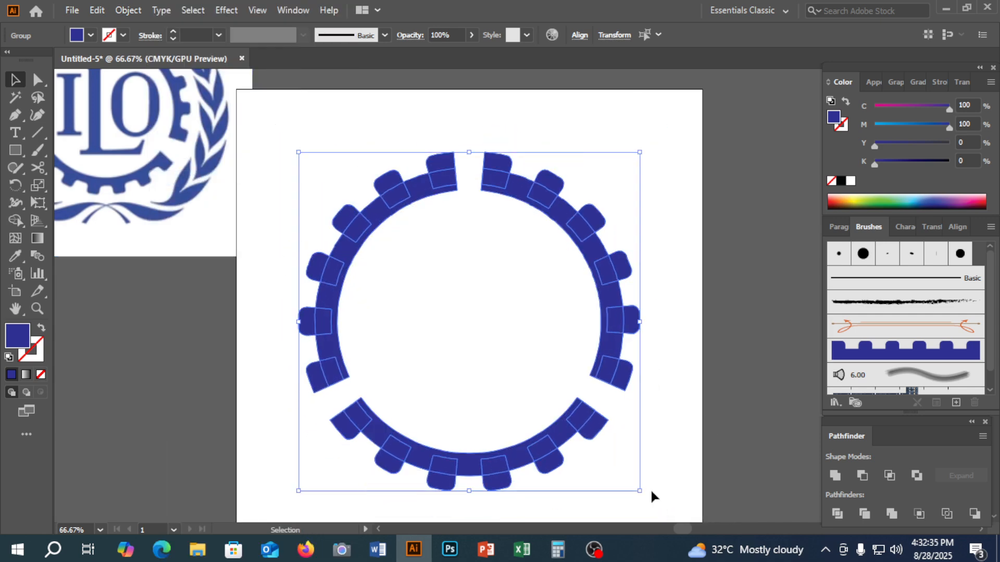
pyautogui.click(756, 440)
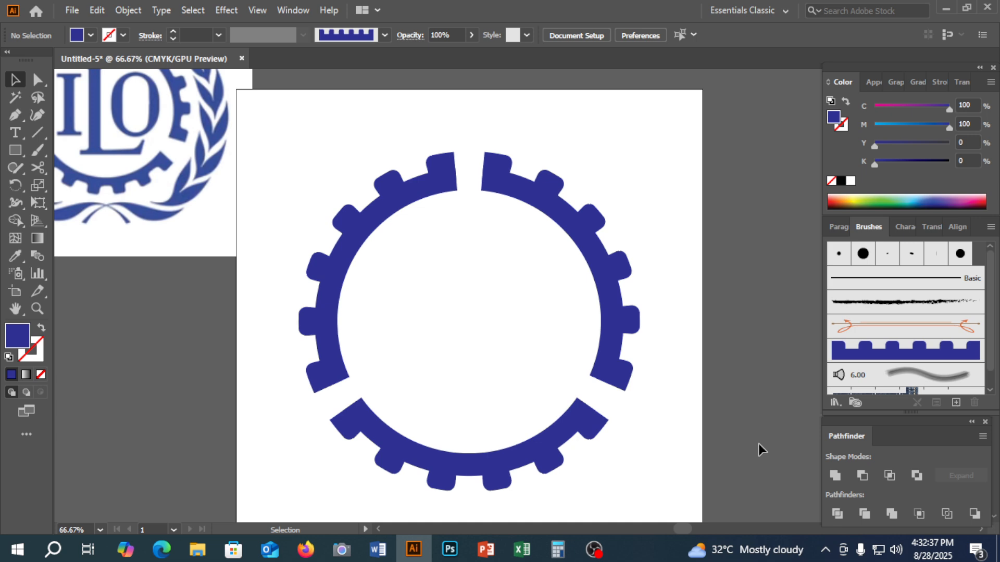
pyautogui.click(416, 204)
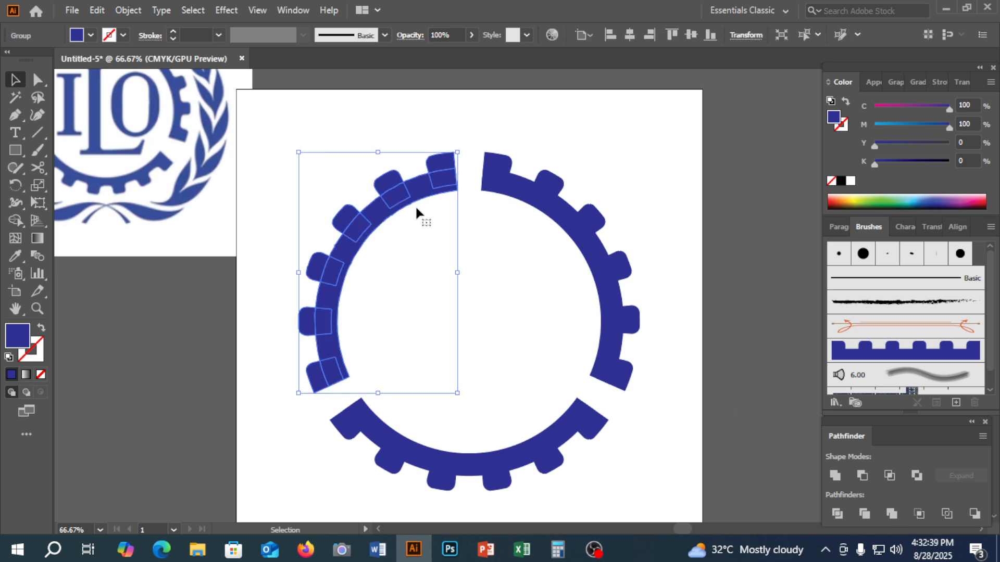
pyautogui.keyDown('shift'); pyautogui.click(565, 239); pyautogui.keyUp('shift')
pyautogui.keyDown('shift'); pyautogui.click(556, 445); pyautogui.keyUp('shift')
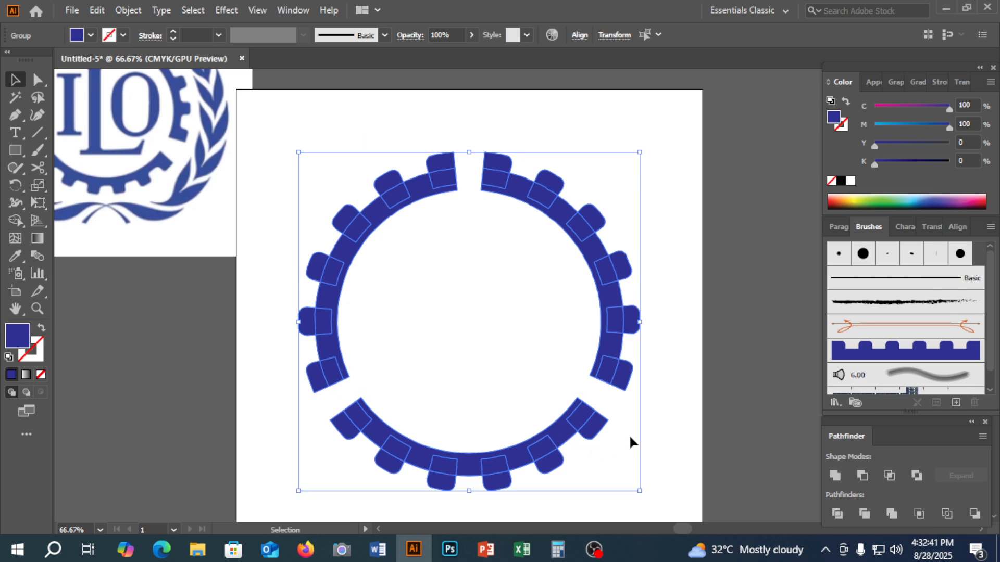
pyautogui.click(714, 389)
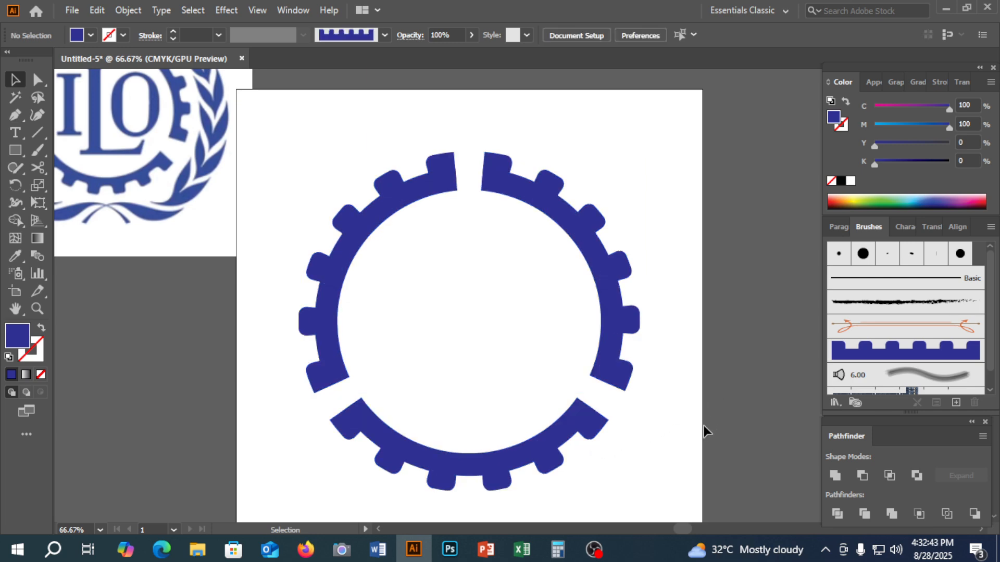
# Step: Shrink the reference logo image and reposition it beside the artboard's upper-left corner so the whole emblem shows next to the gear
pyautogui.moveTo(120, 179); pyautogui.dragTo(155, 199)
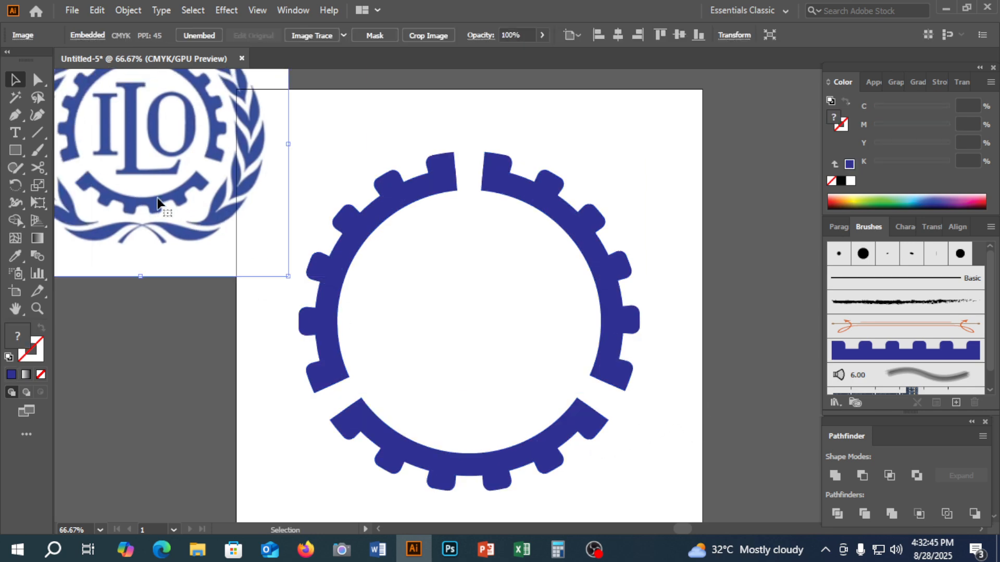
pyautogui.press('space')
pyautogui.moveTo(201, 241); pyautogui.dragTo(237, 250)
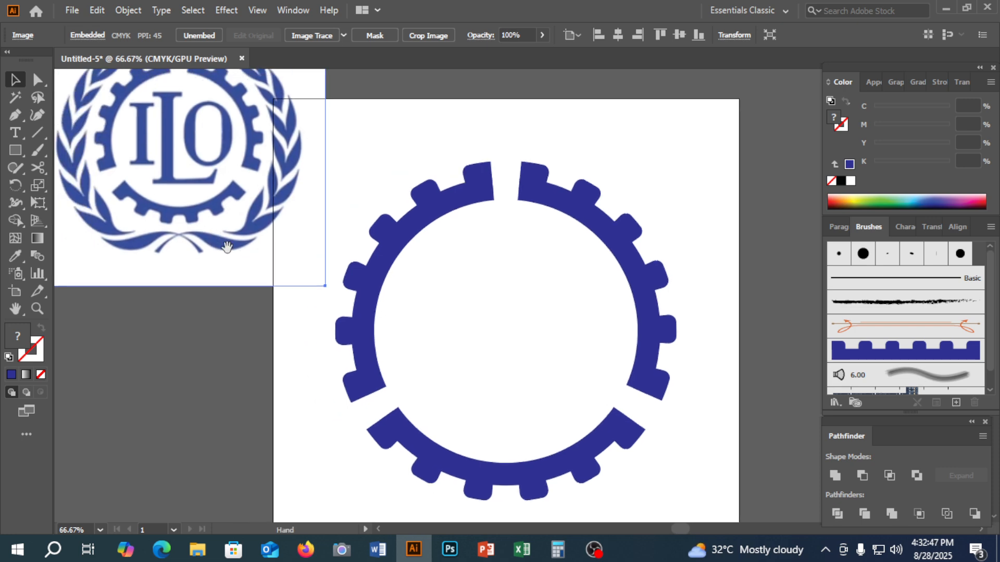
pyautogui.moveTo(325, 286); pyautogui.dragTo(299, 250)
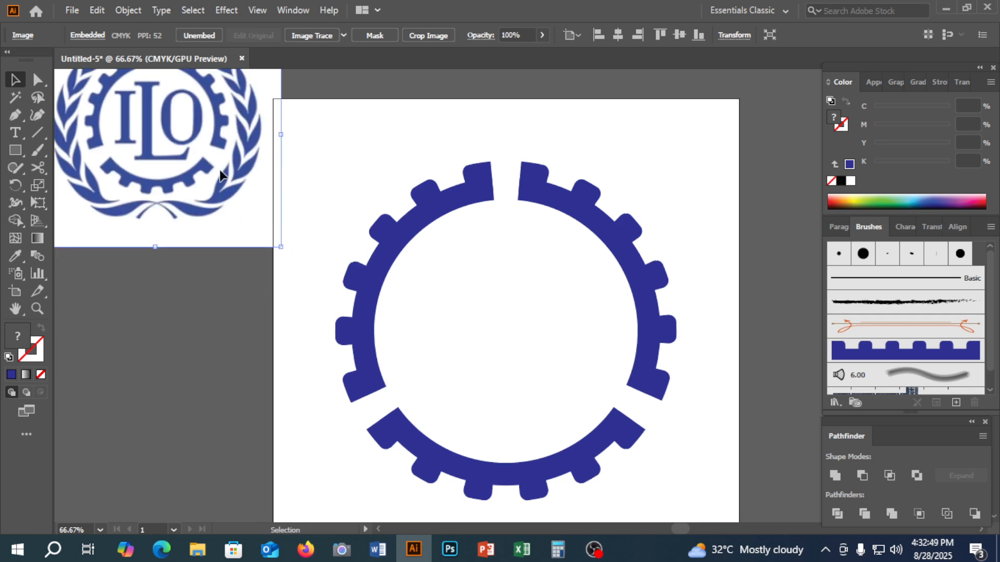
pyautogui.moveTo(231, 176); pyautogui.dragTo(252, 242)
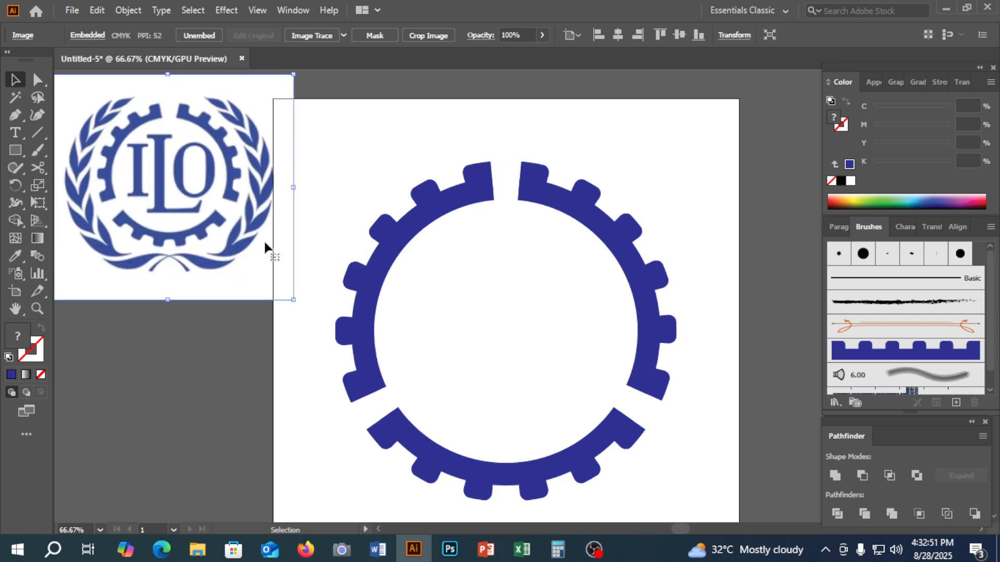
pyautogui.moveTo(293, 299); pyautogui.dragTo(261, 272)
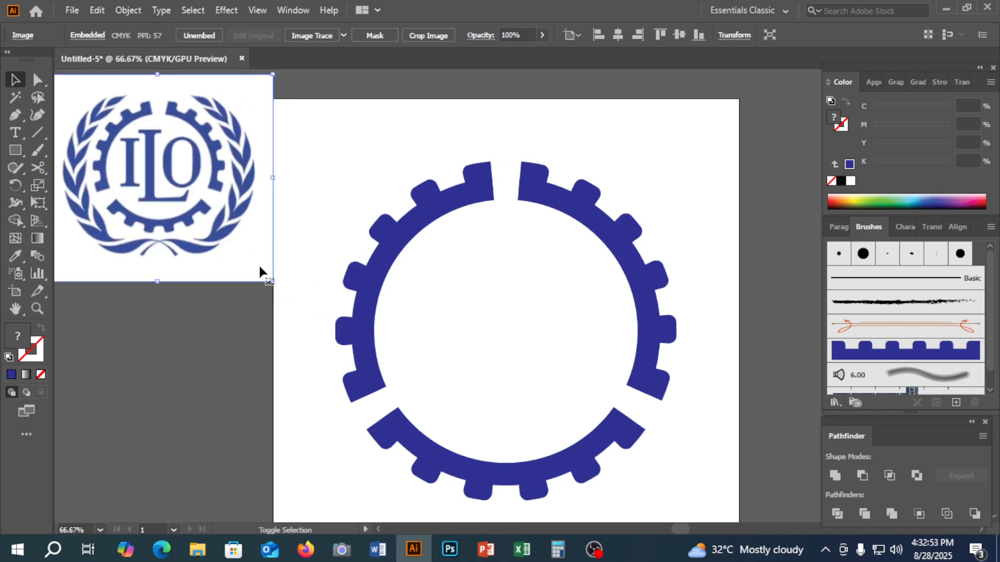
pyautogui.moveTo(221, 213); pyautogui.dragTo(227, 232)
pyautogui.click(322, 230)
pyautogui.scroll(-1, 321, 227)
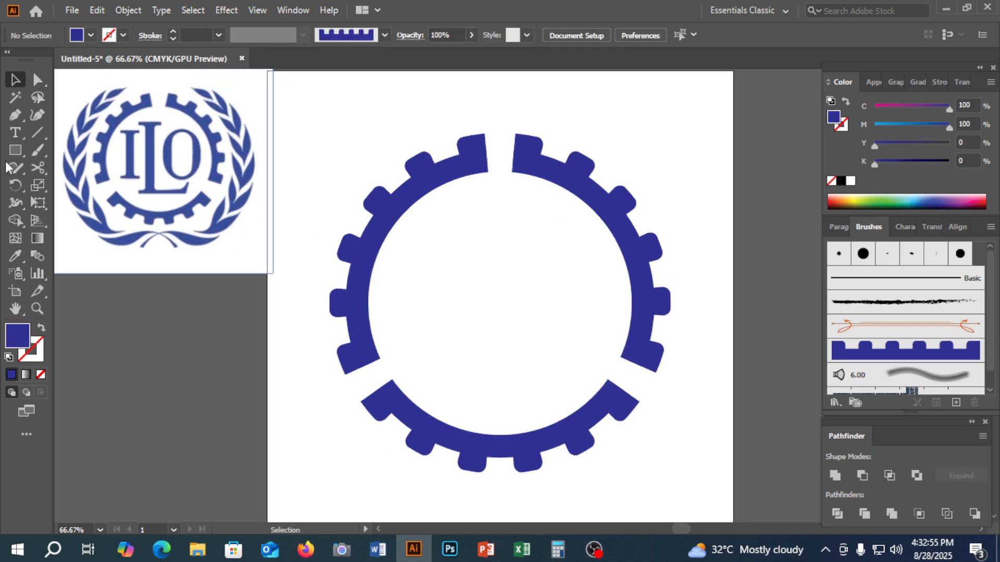
# Step: Draw a circle with the Ellipse tool from the gear ring's centre, slightly larger than the outer teeth
pyautogui.click(17, 151)
pyautogui.moveTo(18, 151); pyautogui.dragTo(47, 180)
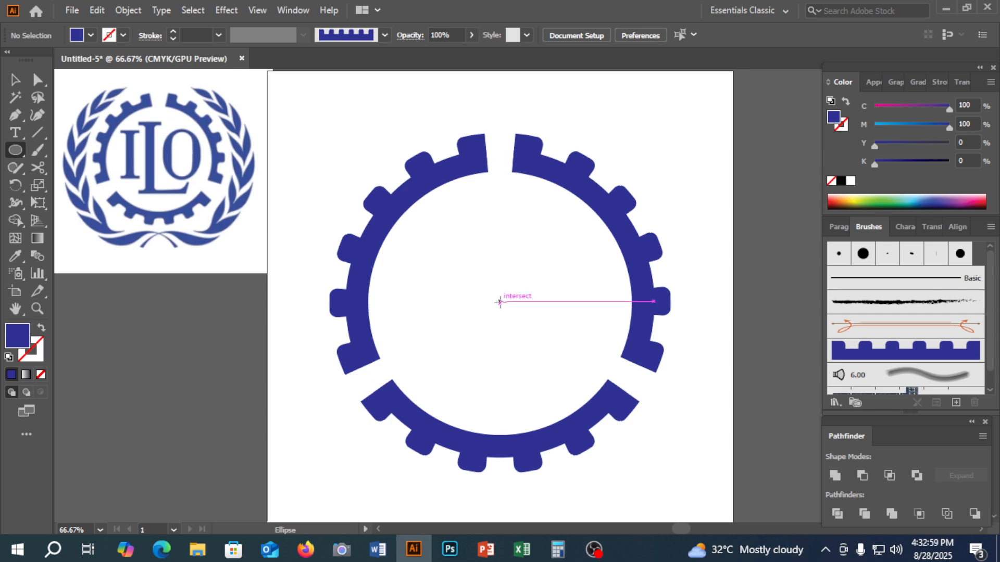
pyautogui.moveTo(500, 301); pyautogui.dragTo(664, 491)
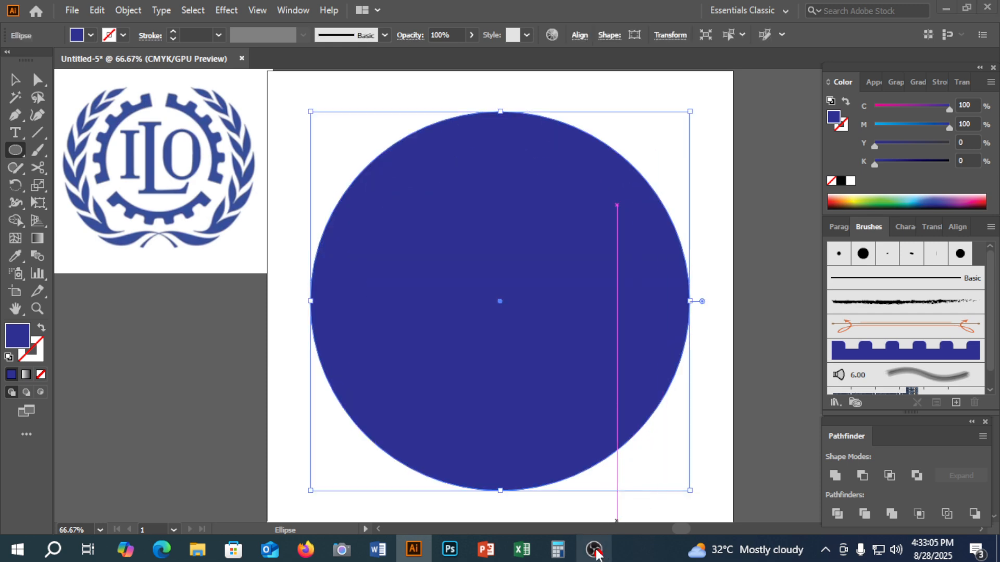
pyautogui.click(594, 548)
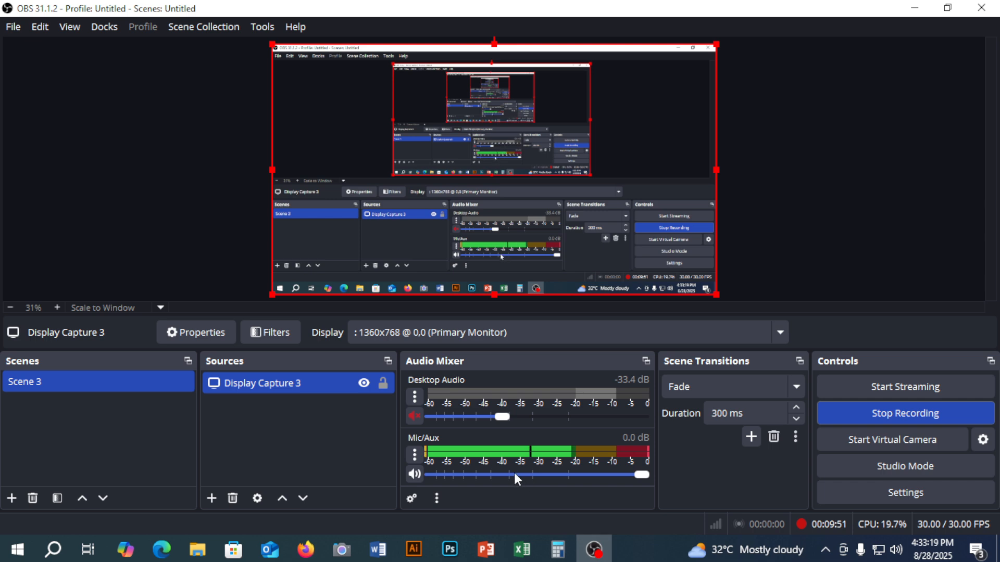
pyautogui.moveTo(514, 474); pyautogui.dragTo(417, 477)
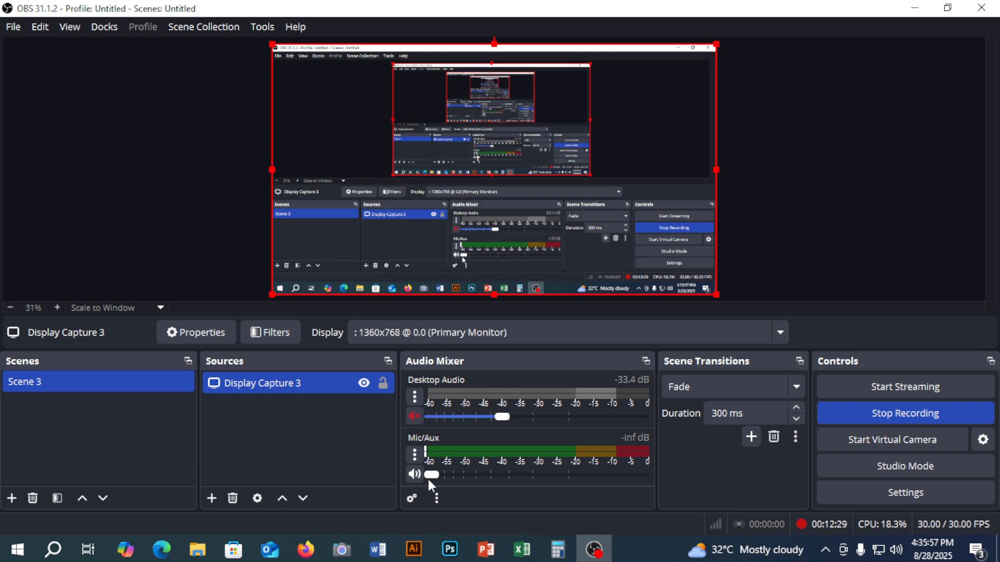
pyautogui.moveTo(432, 474); pyautogui.dragTo(676, 478)
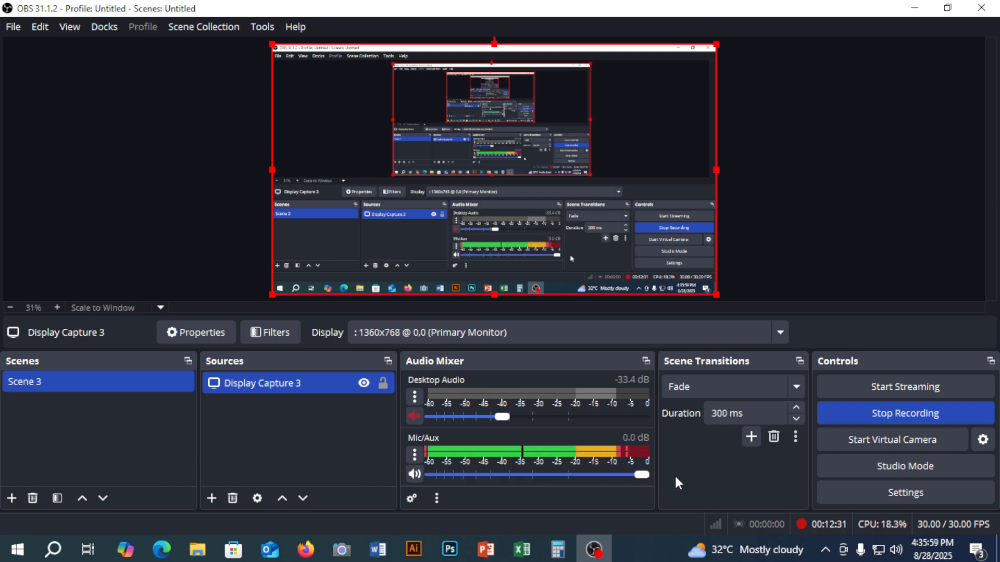
pyautogui.click(917, 8)
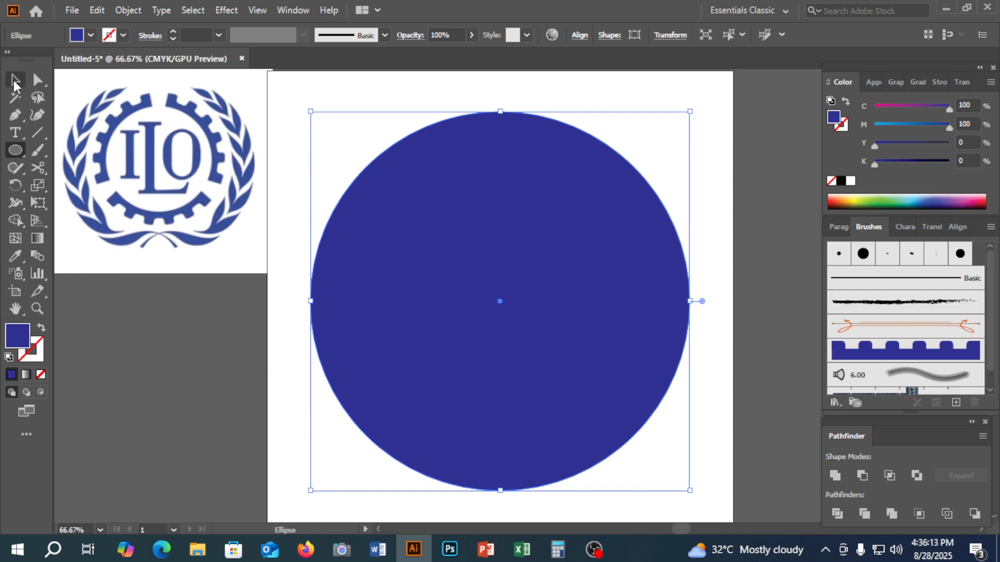
# Step: Give the large circle a stroke in its own blue colour and remove its fill
pyautogui.press('v')
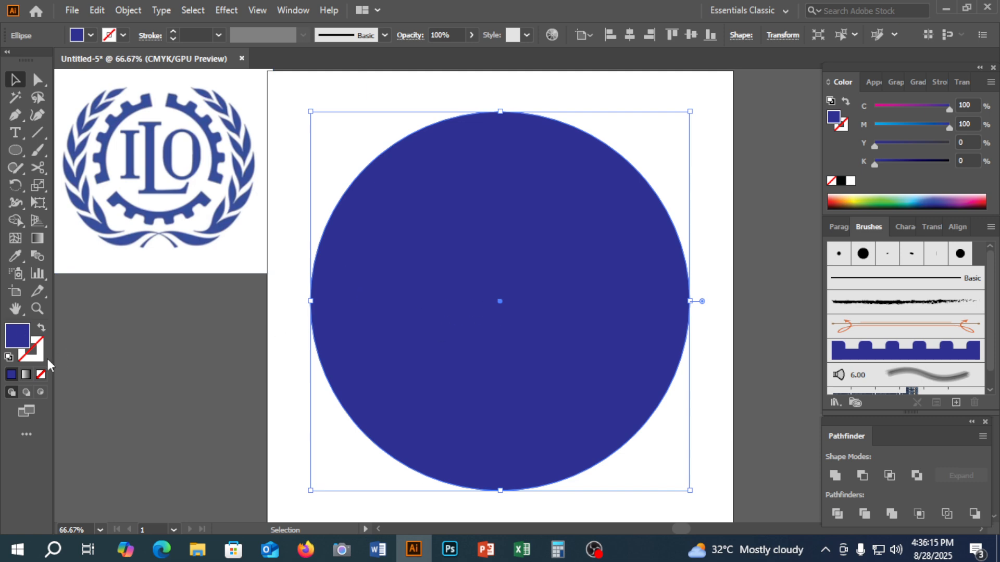
pyautogui.moveTo(20, 344); pyautogui.dragTo(34, 350)
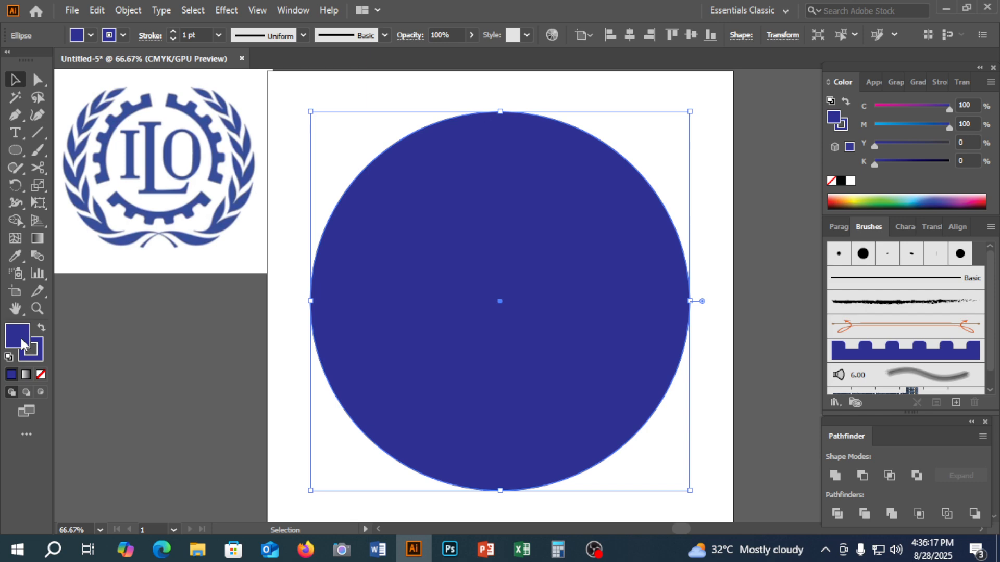
pyautogui.click(40, 373)
pyautogui.click(240, 409)
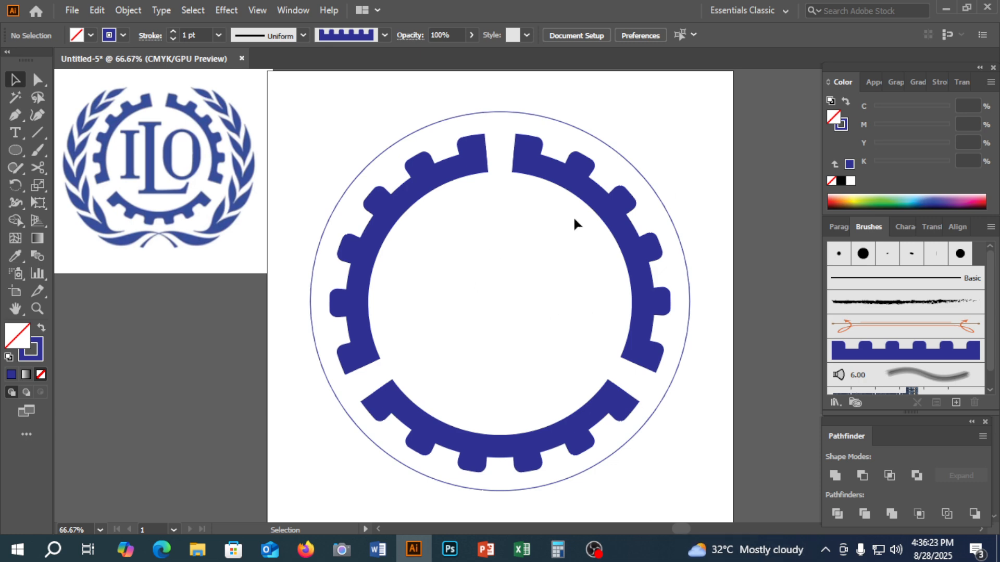
# Step: Enlarge the outlined circle proportionally about its centre to leave a wider margin around the gear teeth
pyautogui.click(671, 210)
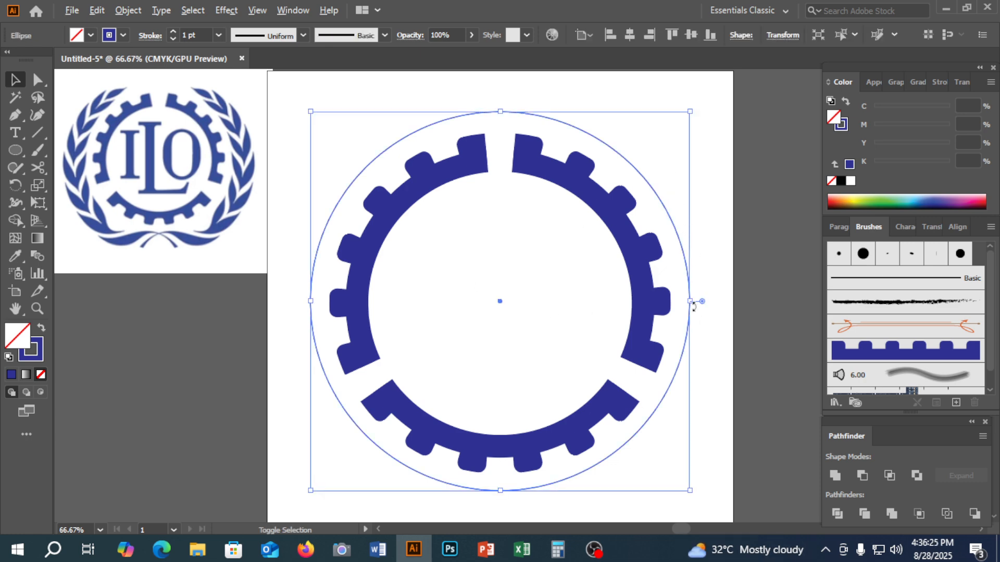
pyautogui.moveTo(692, 306)
pyautogui.mouseDown()
pyautogui.moveTo(698, 298)
pyautogui.moveTo(710, 307)
pyautogui.mouseUp()
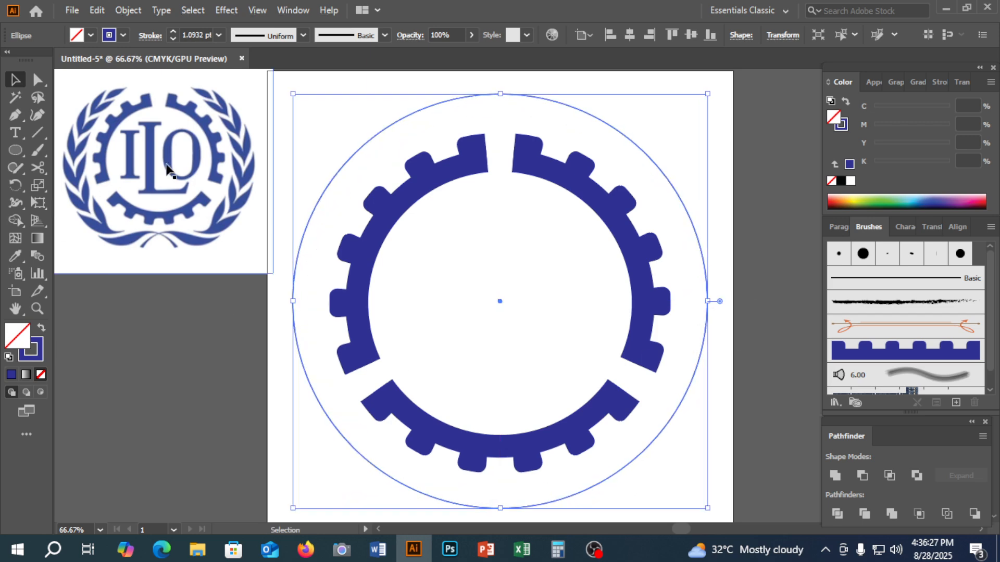
pyautogui.scroll(2, 239, 226)
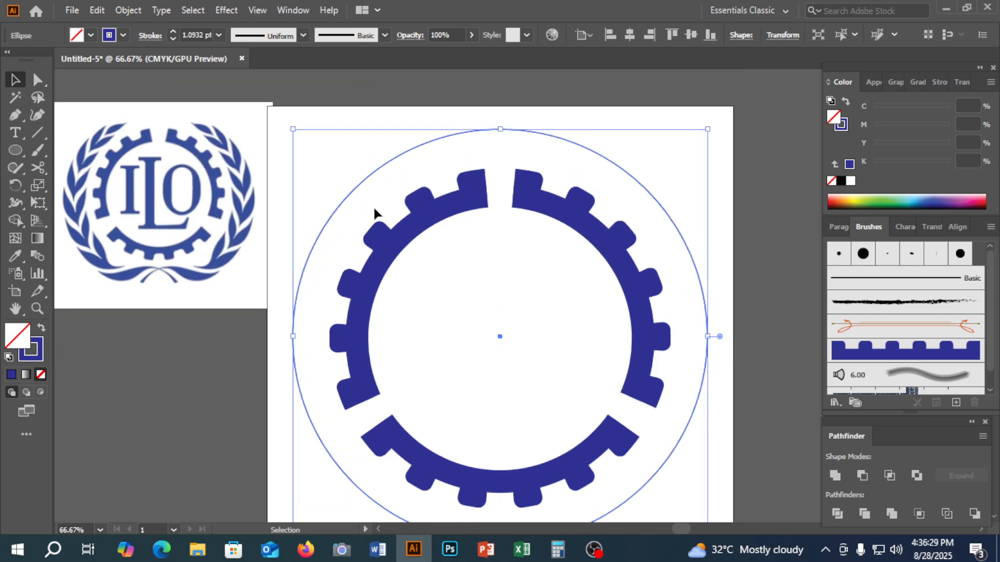
pyautogui.scroll(-2, 536, 327)
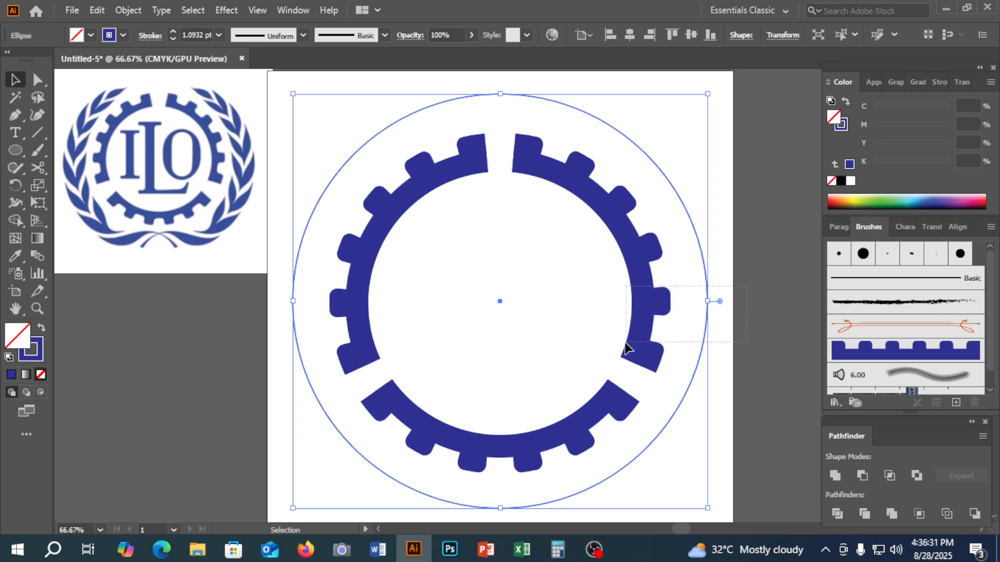
# Step: Select the three gear segments with the outer circle and scale them down together proportionally about their centre
pyautogui.keyDown('shift'); pyautogui.click(627, 348); pyautogui.keyUp('shift')
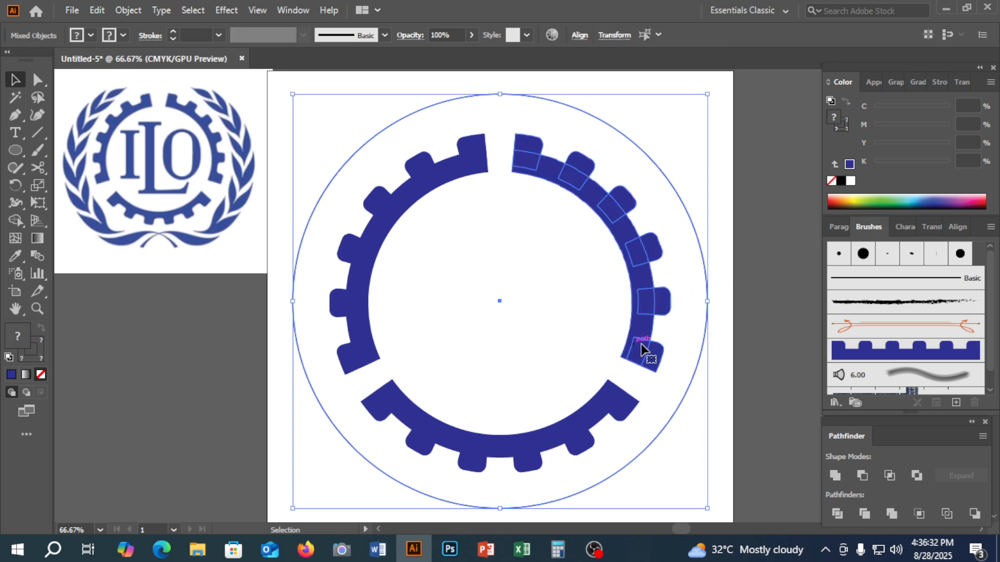
pyautogui.click(395, 232)
pyautogui.keyDown('shift'); pyautogui.click(558, 193); pyautogui.keyUp('shift')
pyautogui.keyDown('shift'); pyautogui.click(531, 454); pyautogui.keyUp('shift')
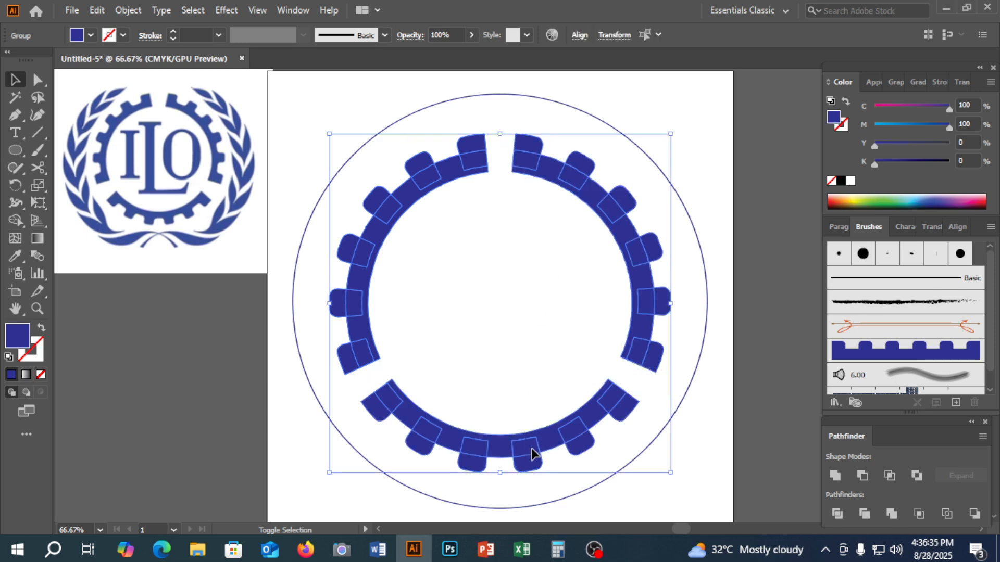
pyautogui.keyDown('shift'); pyautogui.click(707, 308); pyautogui.keyUp('shift')
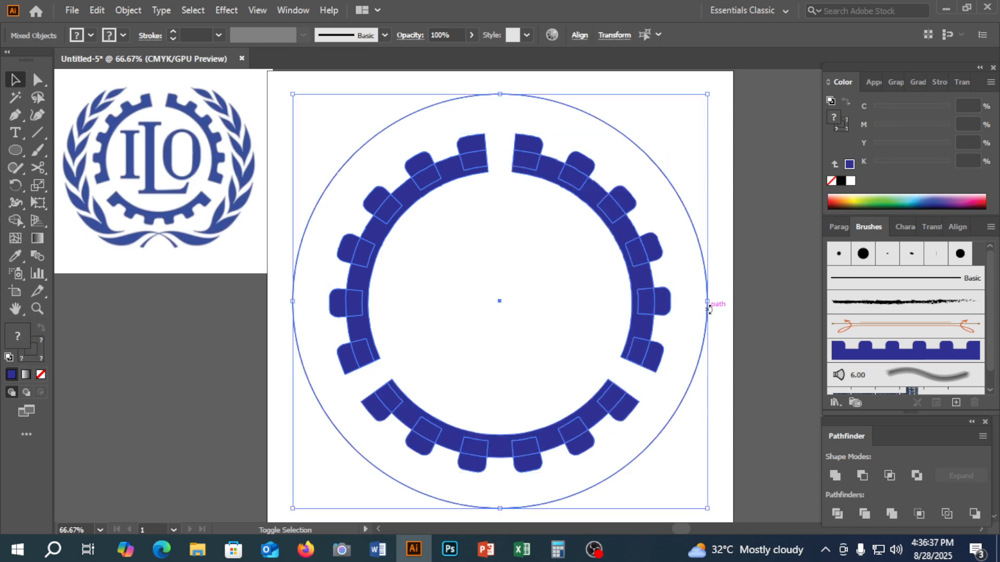
pyautogui.moveTo(709, 309); pyautogui.dragTo(689, 309)
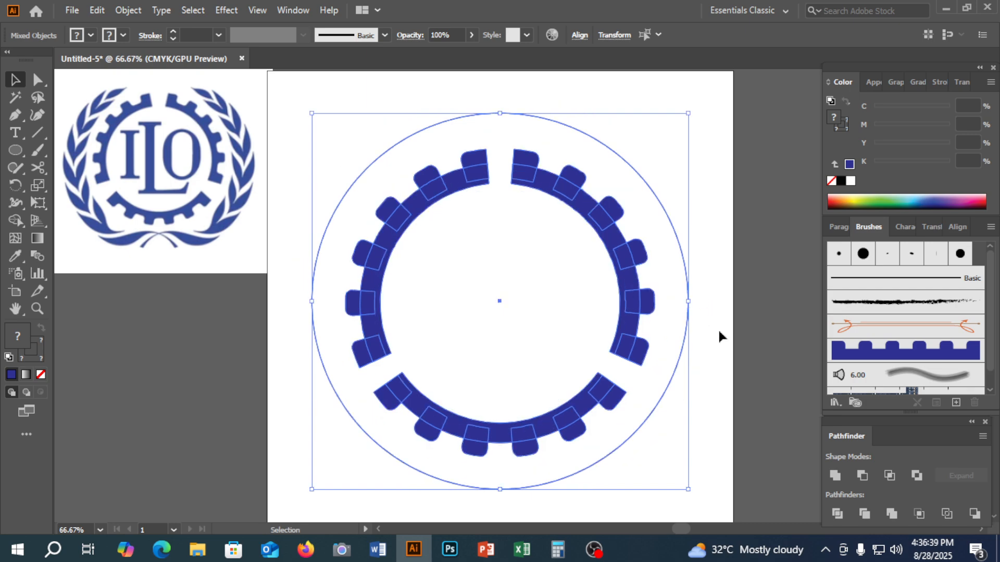
pyautogui.click(724, 343)
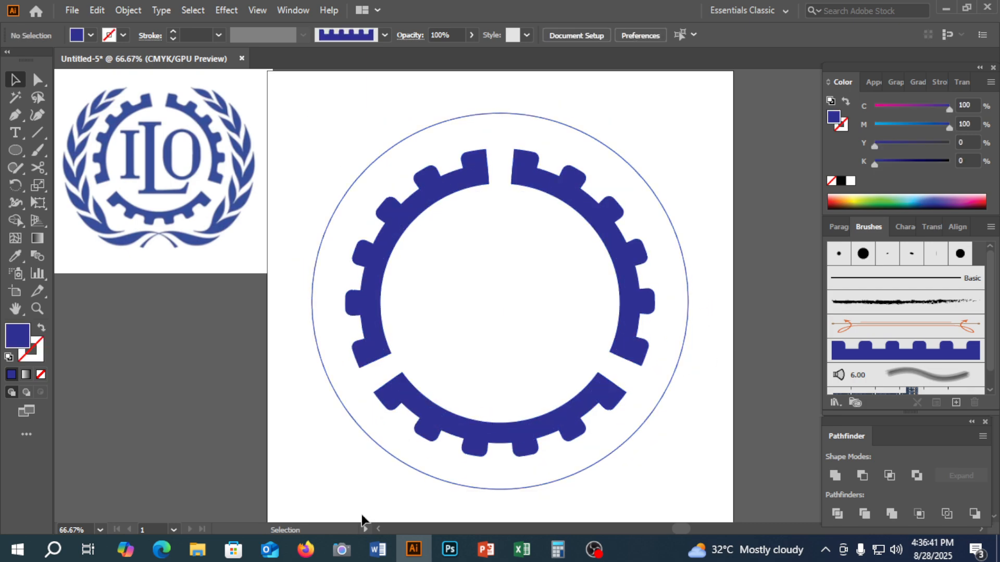
pyautogui.click(593, 549)
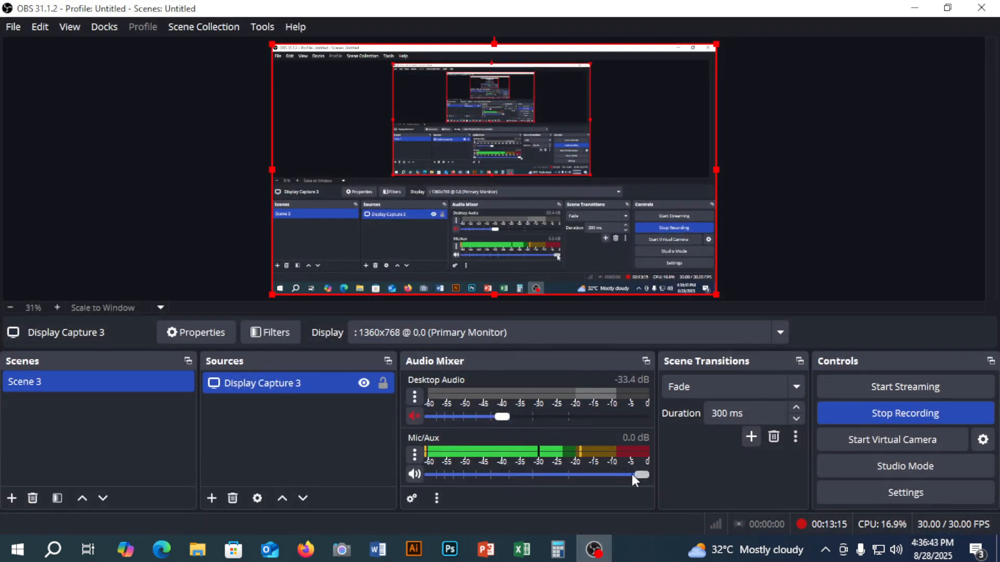
pyautogui.click(915, 7)
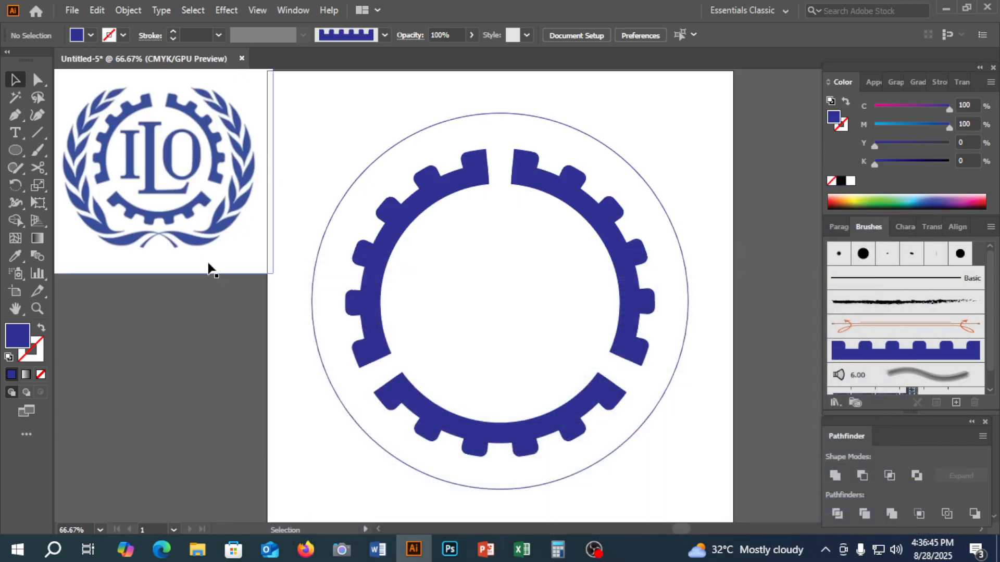
# Step: Move the reference logo image clear of the artboard so a small gap separates it from the artboard's left edge
pyautogui.press('space')
pyautogui.moveTo(232, 285); pyautogui.dragTo(351, 324)
pyautogui.moveTo(339, 286); pyautogui.dragTo(315, 297)
pyautogui.press('space')
pyautogui.moveTo(336, 352); pyautogui.dragTo(272, 332)
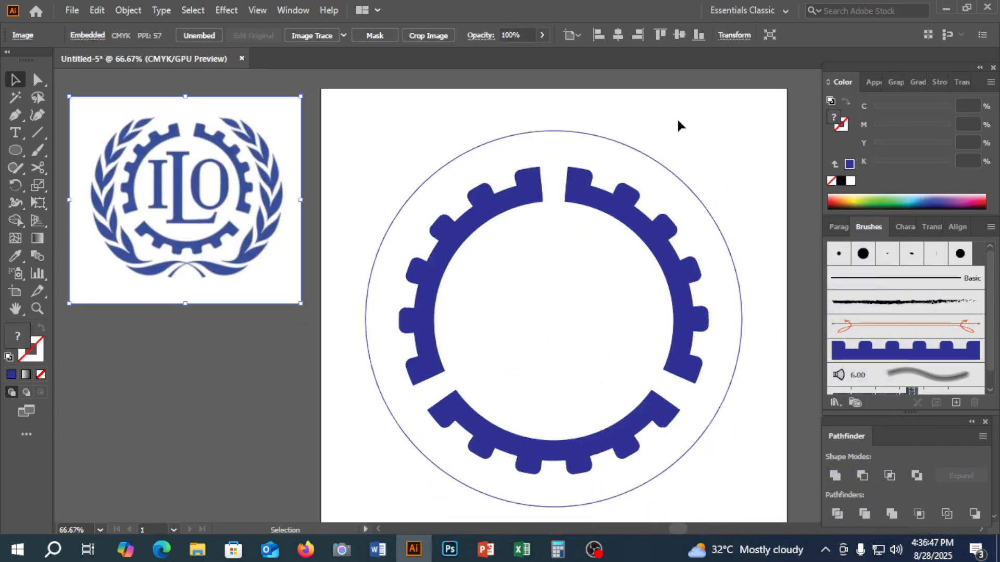
# Step: Show the rulers and place two vertical guides across the gear, at about 3.9 in and 6.1 in
pyautogui.click(607, 139)
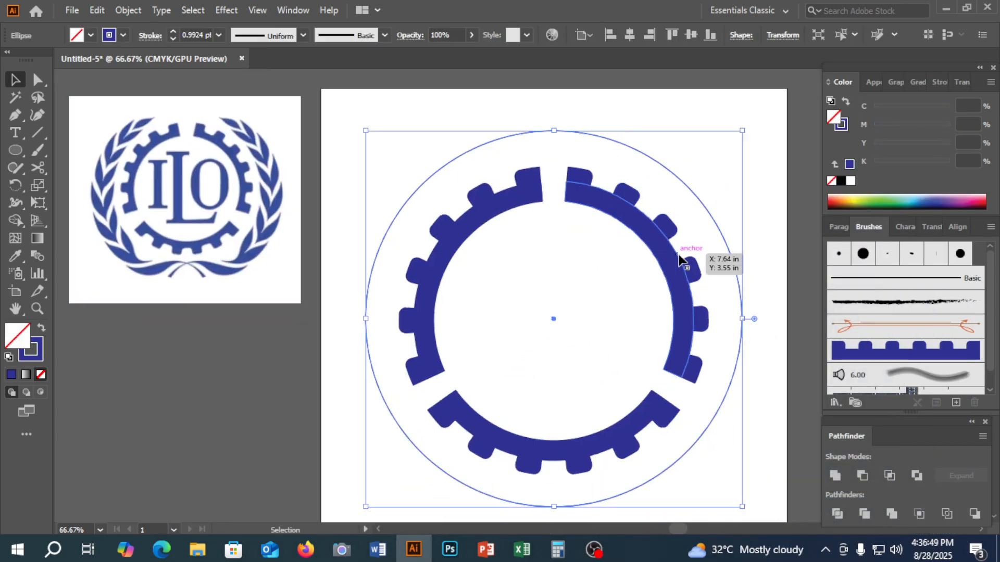
pyautogui.hotkey('ctrl', 'r')
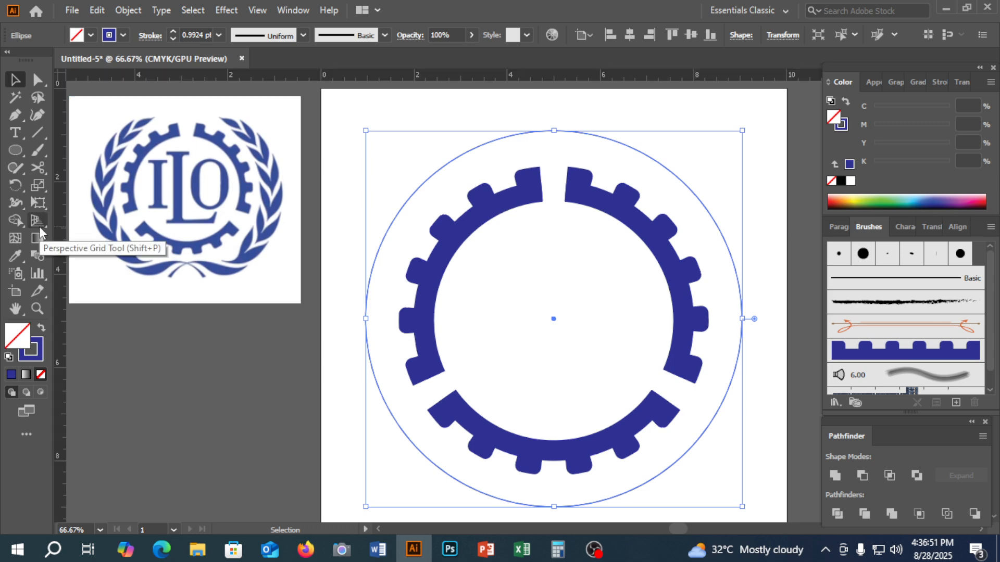
pyautogui.moveTo(61, 155); pyautogui.dragTo(493, 192)
pyautogui.moveTo(493, 192); pyautogui.dragTo(493, 192)
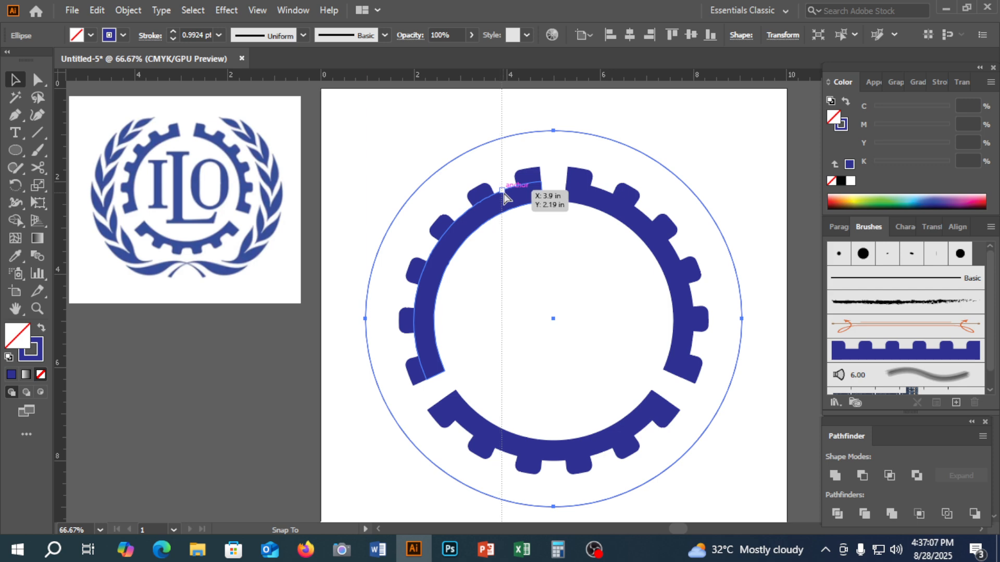
pyautogui.moveTo(503, 192); pyautogui.dragTo(503, 191)
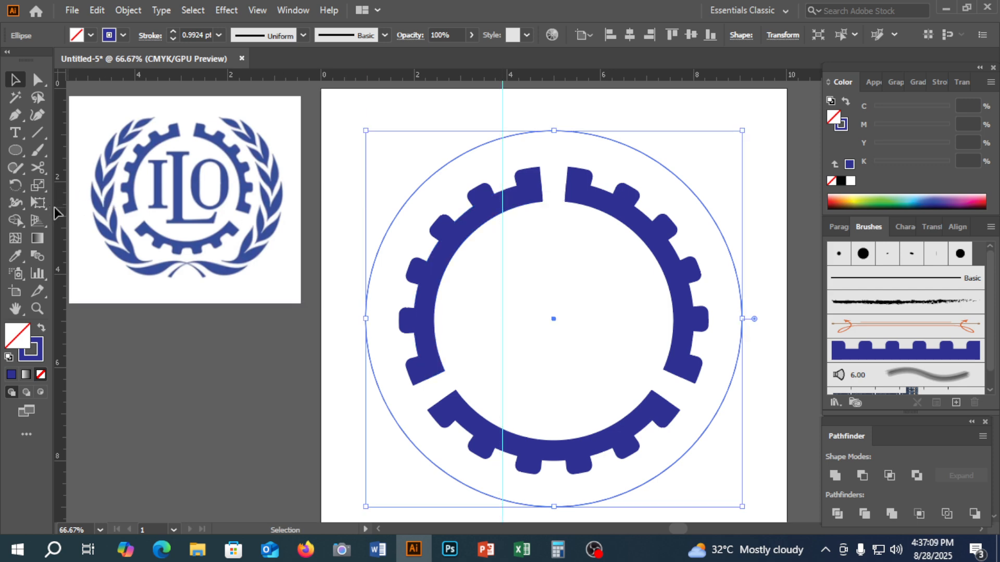
pyautogui.moveTo(58, 212); pyautogui.dragTo(606, 224)
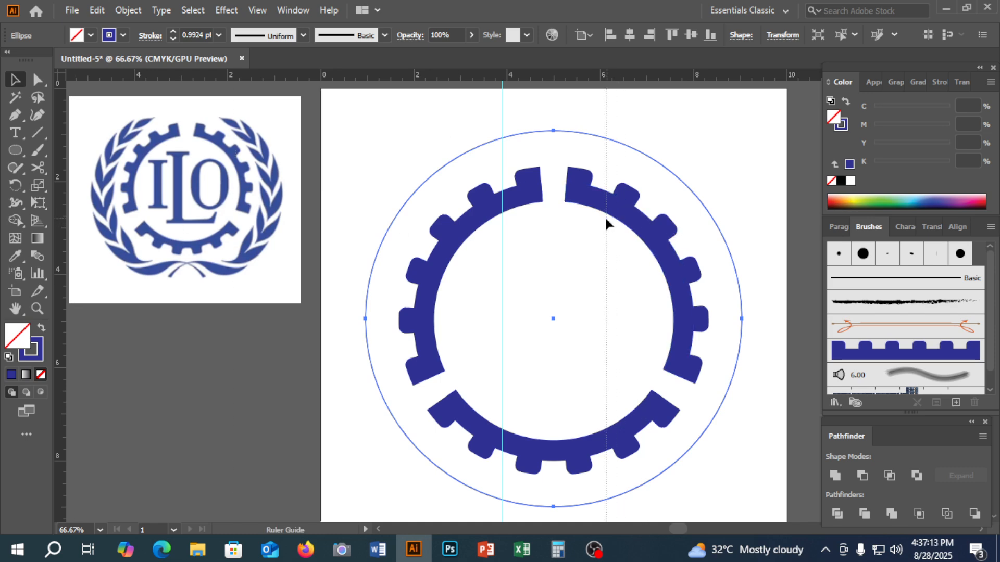
pyautogui.moveTo(604, 218); pyautogui.dragTo(604, 218)
pyautogui.click(642, 145)
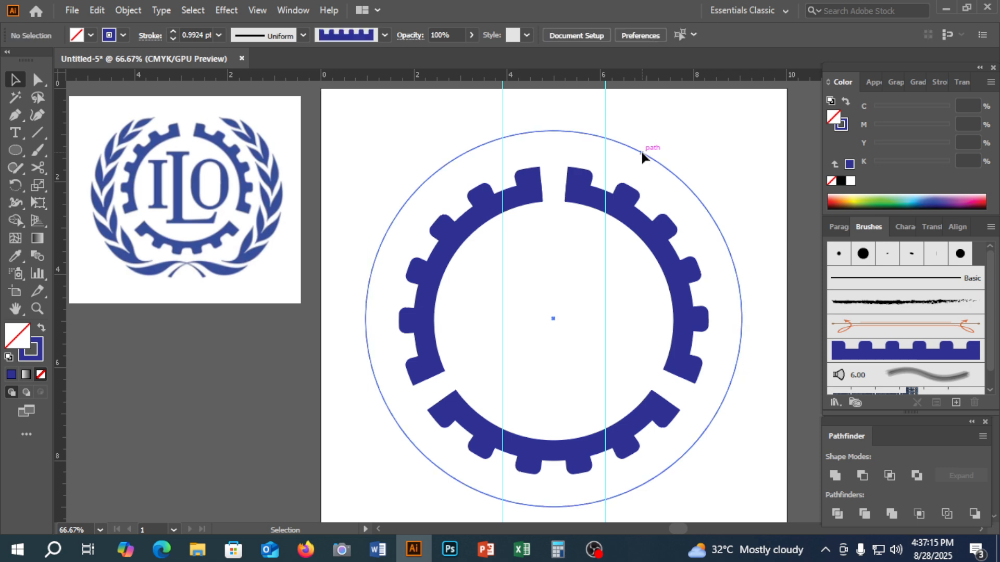
# Step: Cut the outer circle with the Scissors tool at both points where its upper arc crosses the vertical guides
pyautogui.click(643, 153)
pyautogui.scroll(1, 695, 228)
pyautogui.scroll(1, 697, 234)
pyautogui.click(683, 156)
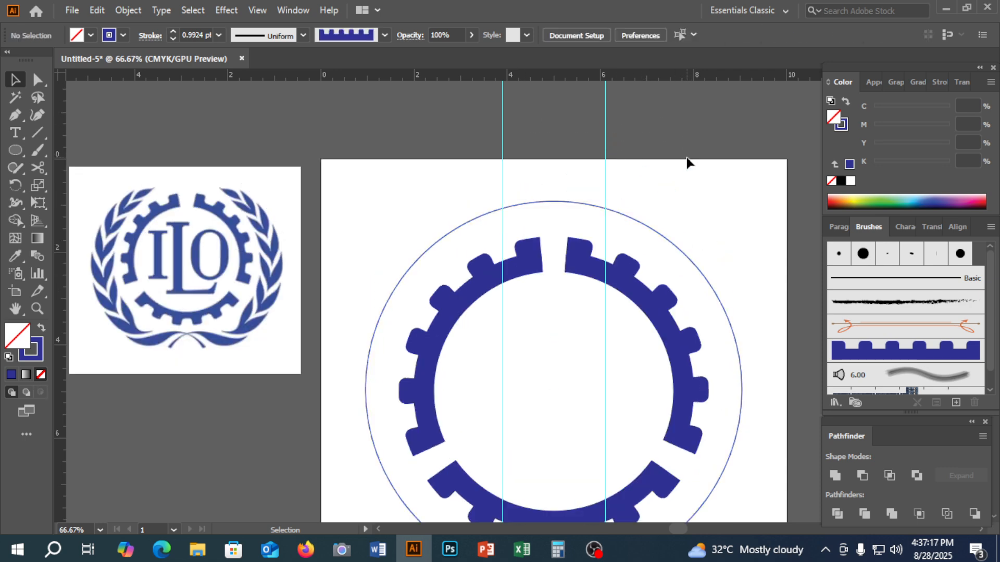
pyautogui.hotkey('ctrl', '+')
pyautogui.hotkey('ctrl', '+')
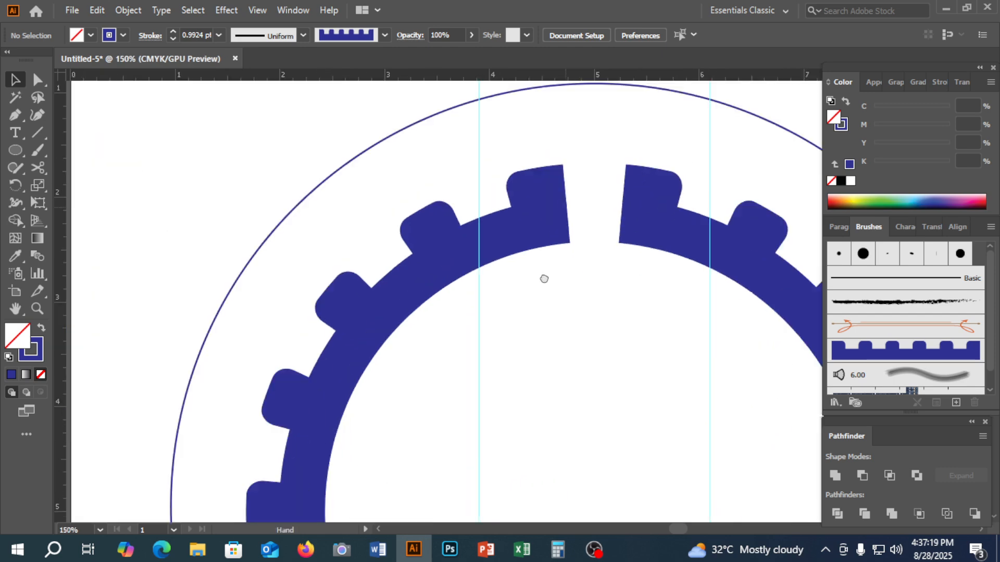
pyautogui.scroll(3, 544, 278)
pyautogui.click(442, 266)
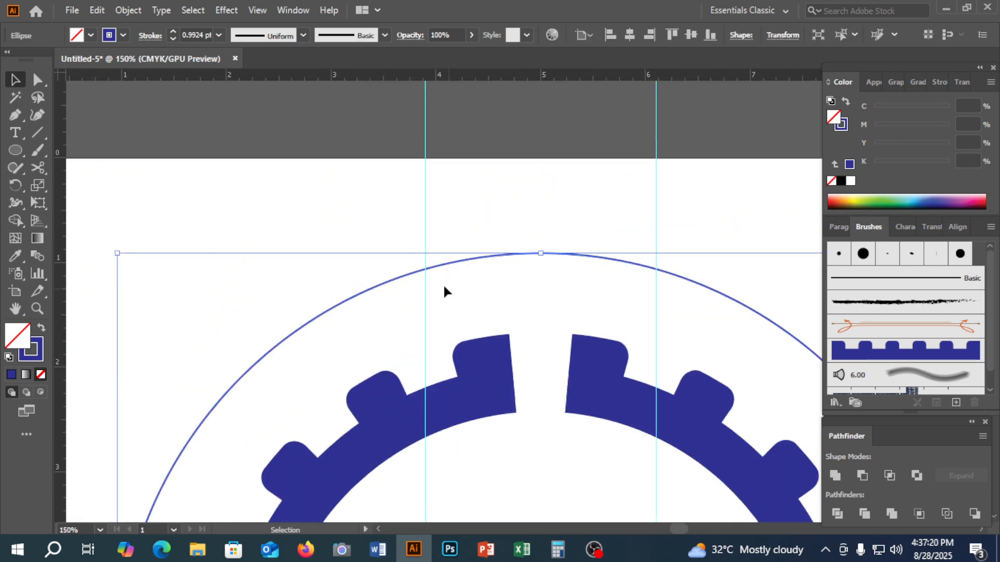
pyautogui.click(30, 358)
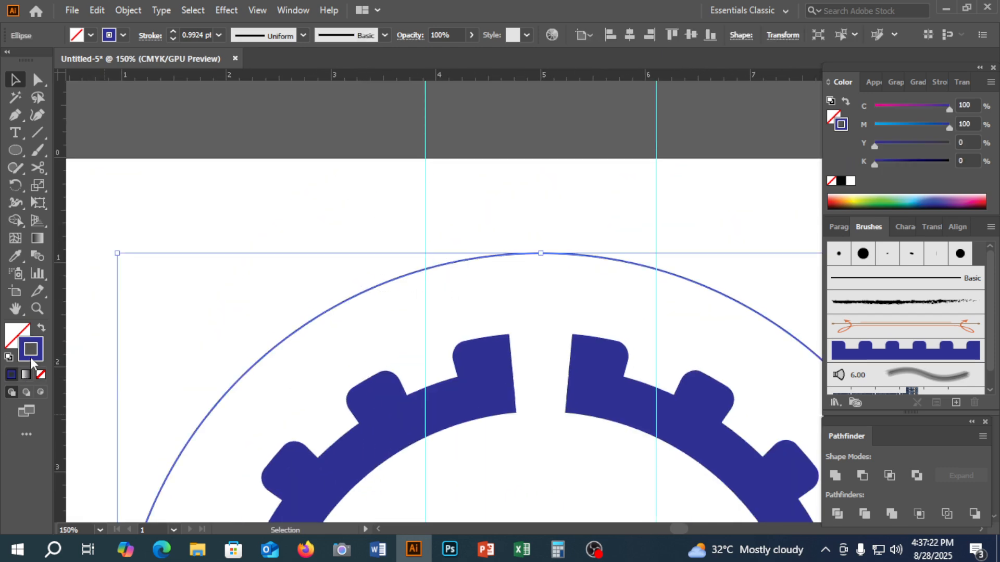
pyautogui.click(37, 168)
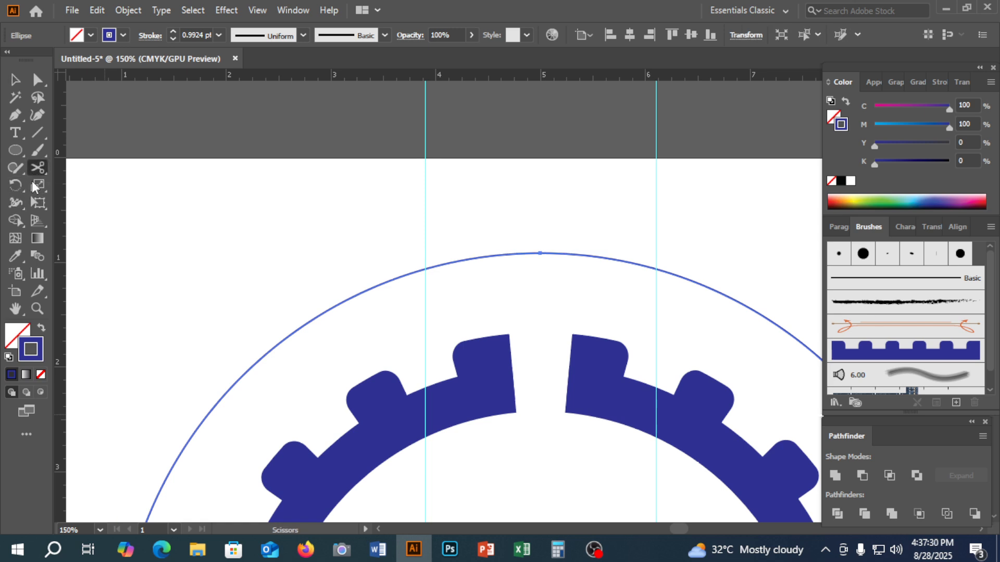
pyautogui.click(425, 268)
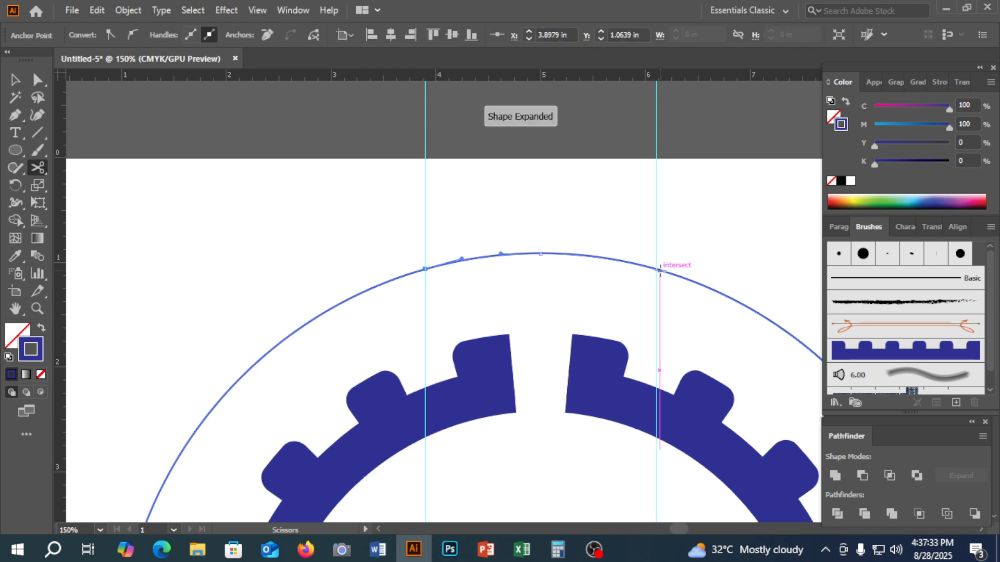
pyautogui.click(659, 271)
# Step: Cut the outer circle with the Scissors tool where its lower arc crosses the two vertical guides
pyautogui.scroll(-15, 529, 328)
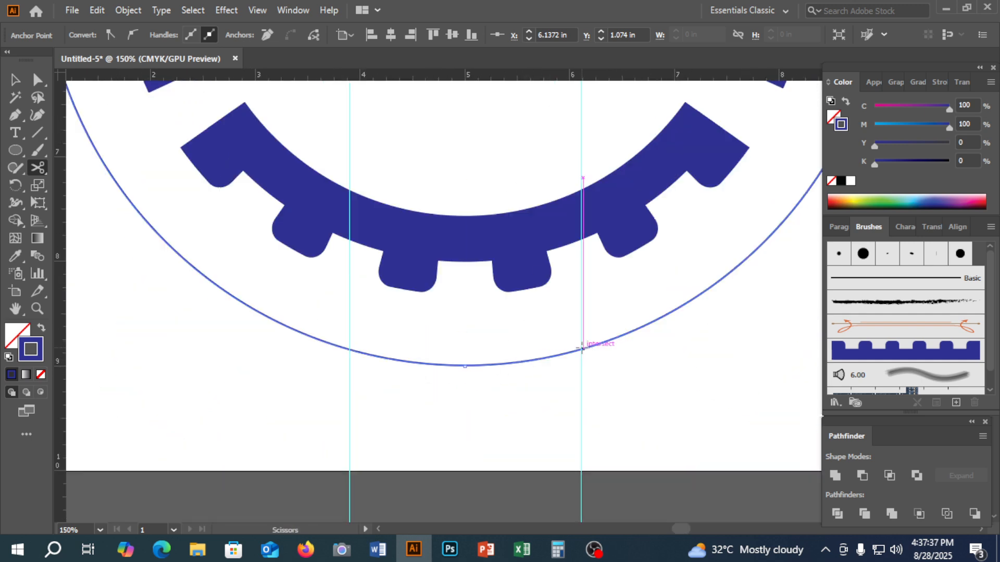
pyautogui.click(582, 349)
pyautogui.click(349, 352)
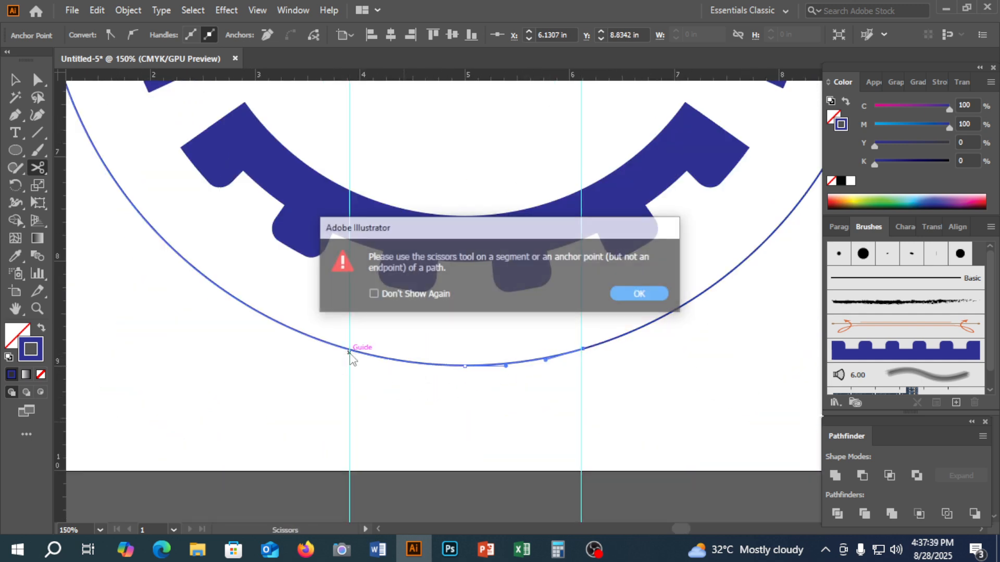
pyautogui.click(618, 295)
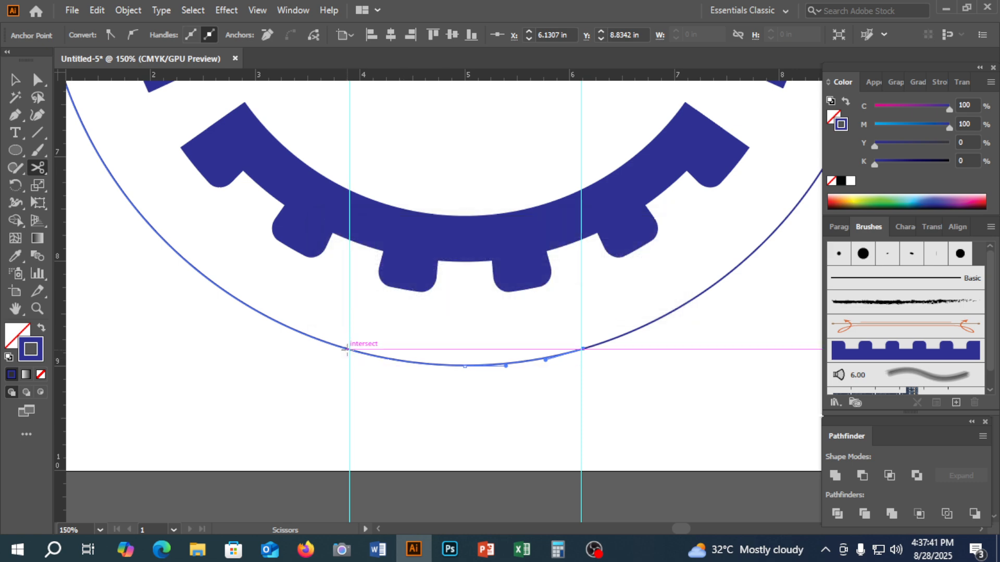
pyautogui.click(349, 350)
# Step: Delete the outer circle's short bottom and top arcs between the guides, and hide the guides
pyautogui.click(15, 79)
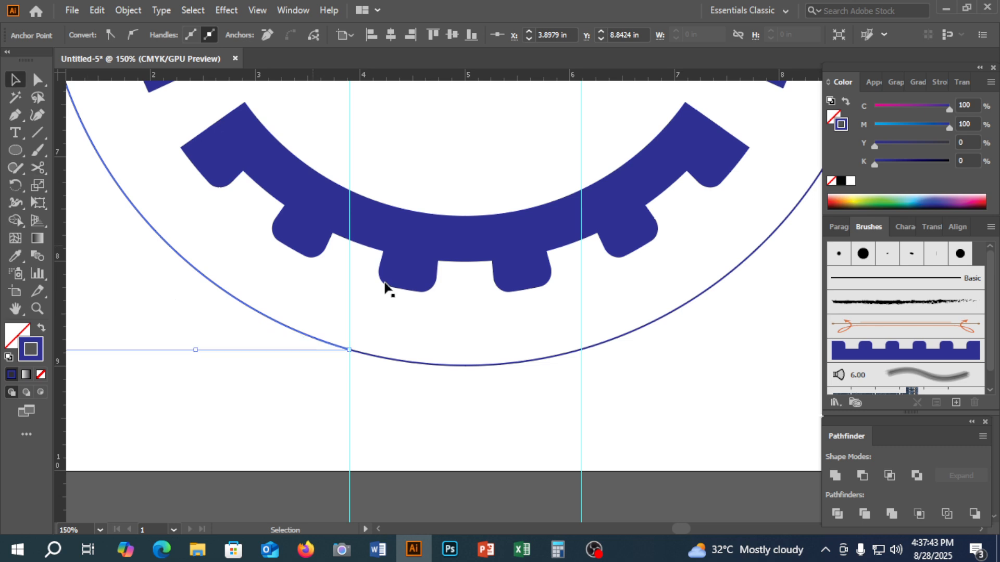
pyautogui.click(438, 365)
pyautogui.press('Delete')
pyautogui.scroll(3, 510, 329)
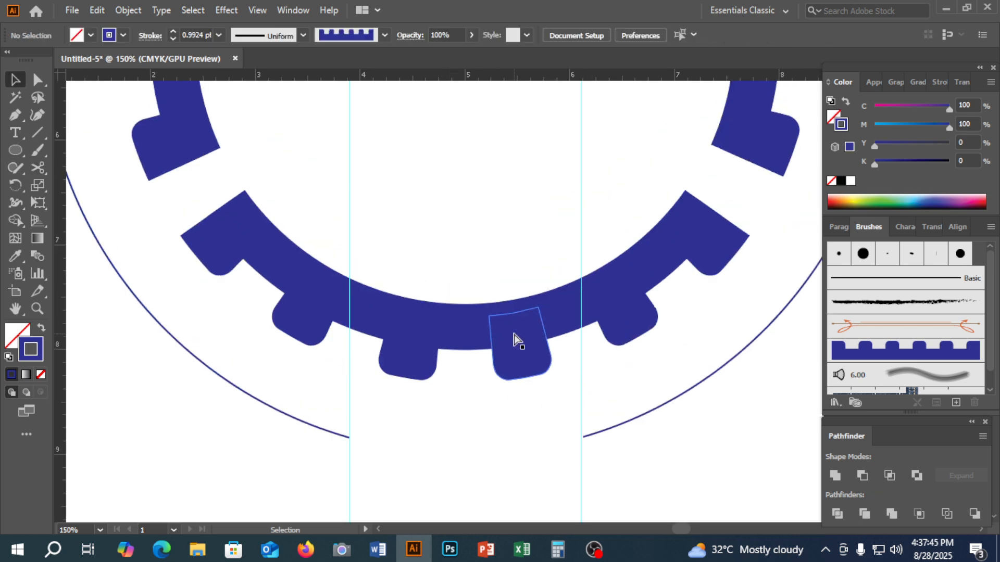
pyautogui.press('a')
pyautogui.hotkey('ctrl', '-')
pyautogui.press('v')
pyautogui.hotkey('ctrl', '-')
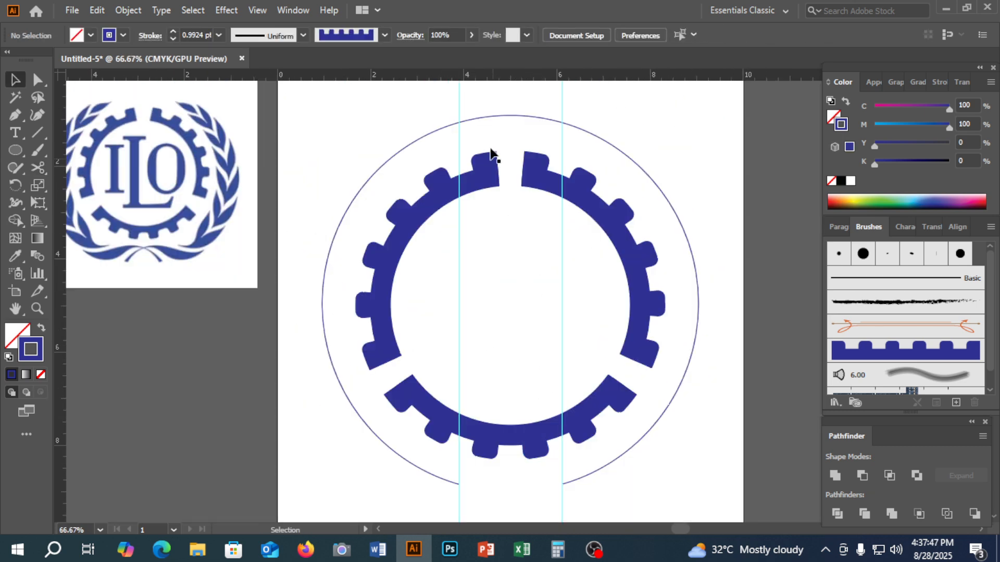
pyautogui.moveTo(500, 124); pyautogui.dragTo(495, 131)
pyautogui.press('Delete')
pyautogui.hotkey('ctrl', ';')
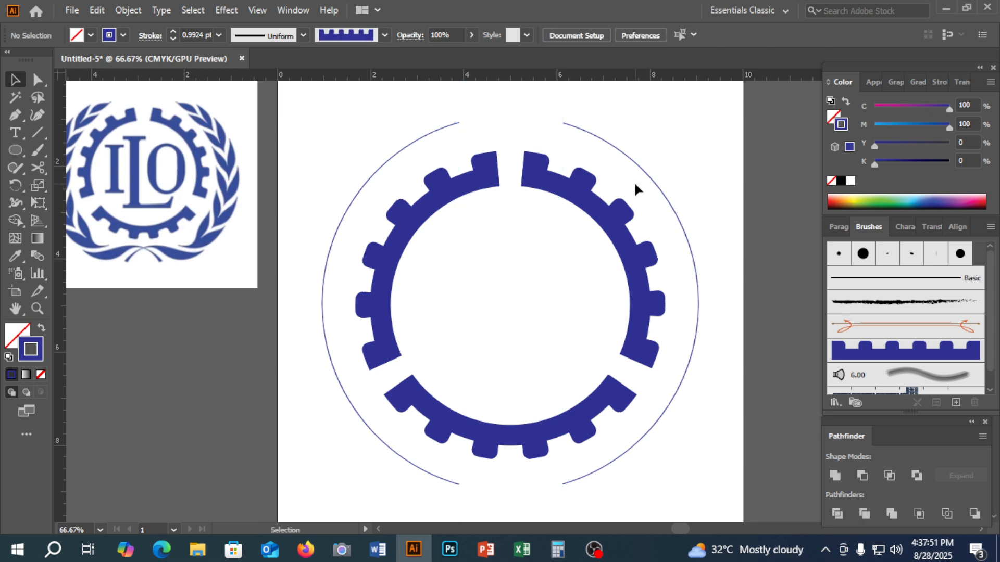
# Step: Move the reference logo image to the empty canvas above the artboard's upper-left corner
pyautogui.scroll(2, 639, 147)
pyautogui.scroll(-3, 472, 208)
pyautogui.scroll(3, 308, 264)
pyautogui.scroll(-3, 349, 280)
pyautogui.scroll(3, 360, 311)
pyautogui.scroll(10, 365, 318)
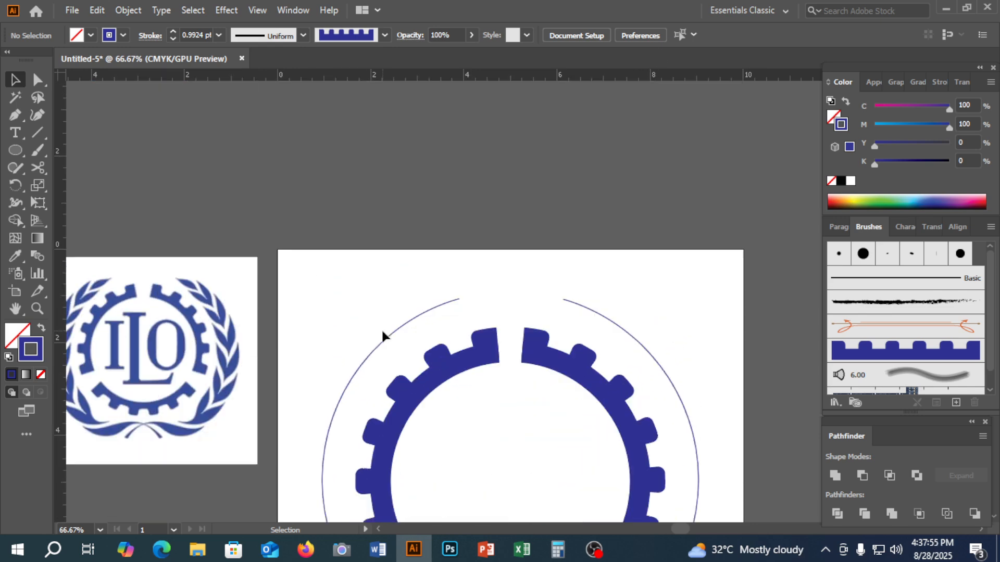
pyautogui.moveTo(172, 508); pyautogui.dragTo(360, 254)
pyautogui.scroll(2, 366, 265)
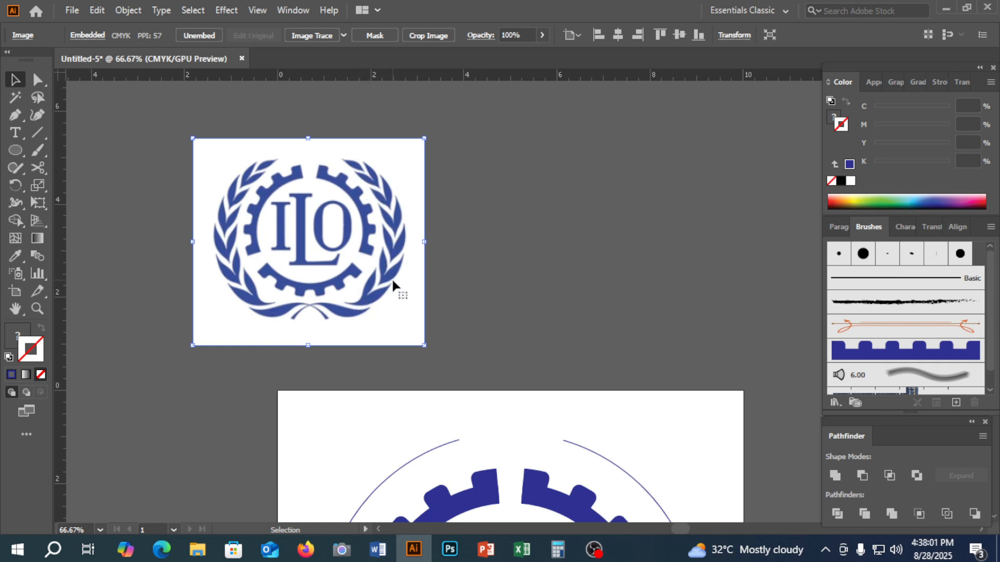
# Step: Draw a circle about 3.5 in across with the Ellipse tool on the empty canvas right of the reference logo
pyautogui.click(573, 284)
pyautogui.moveTo(573, 285); pyautogui.dragTo(501, 295)
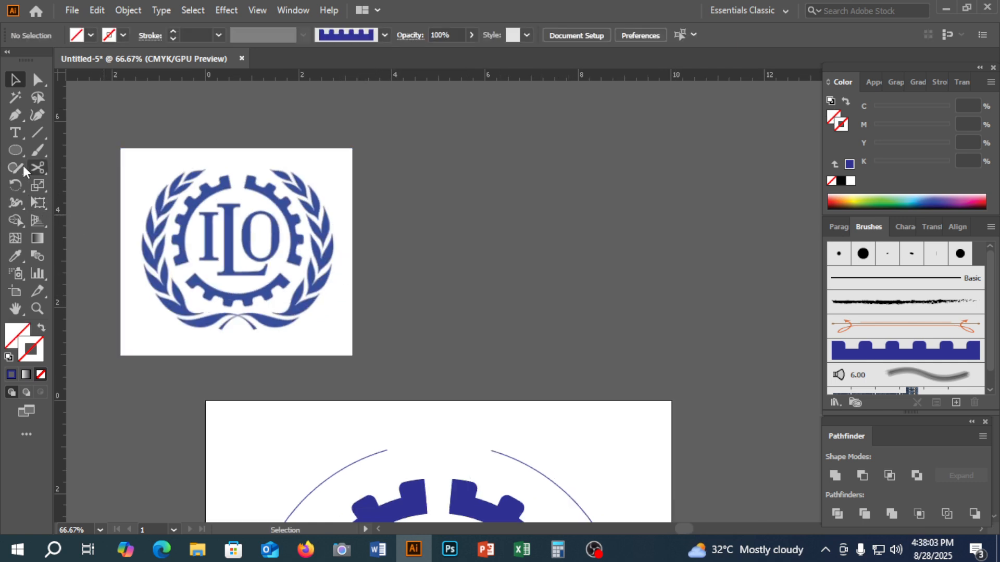
pyautogui.moveTo(15, 150); pyautogui.dragTo(81, 189)
pyautogui.moveTo(540, 231); pyautogui.dragTo(588, 312)
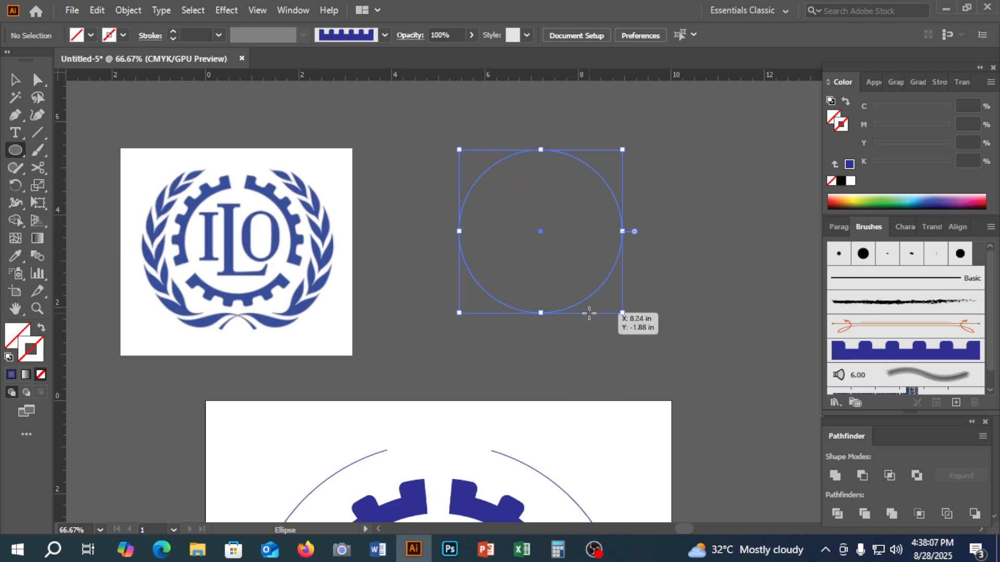
# Step: Remove the new circle's stroke and fill it with dark blue at C 100, M 100, Y 0, K 0
pyautogui.click(9, 358)
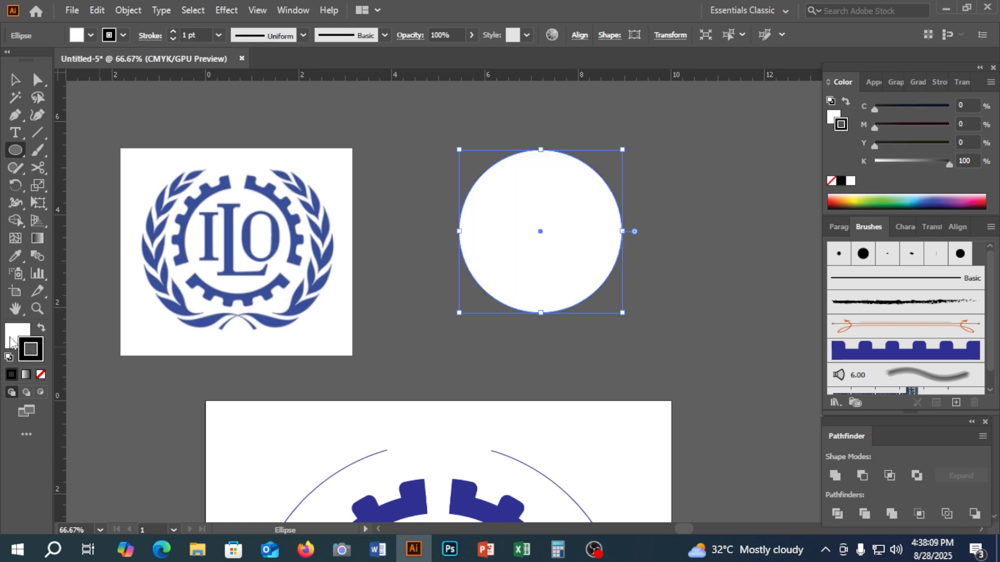
pyautogui.click(40, 375)
pyautogui.click(9, 333)
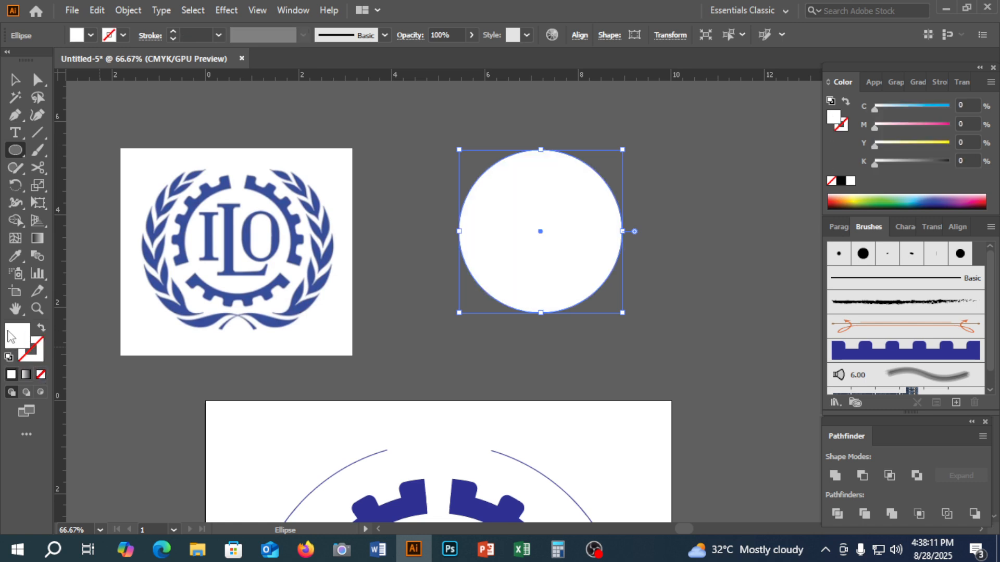
pyautogui.moveTo(902, 105); pyautogui.dragTo(954, 107)
pyautogui.click(949, 125)
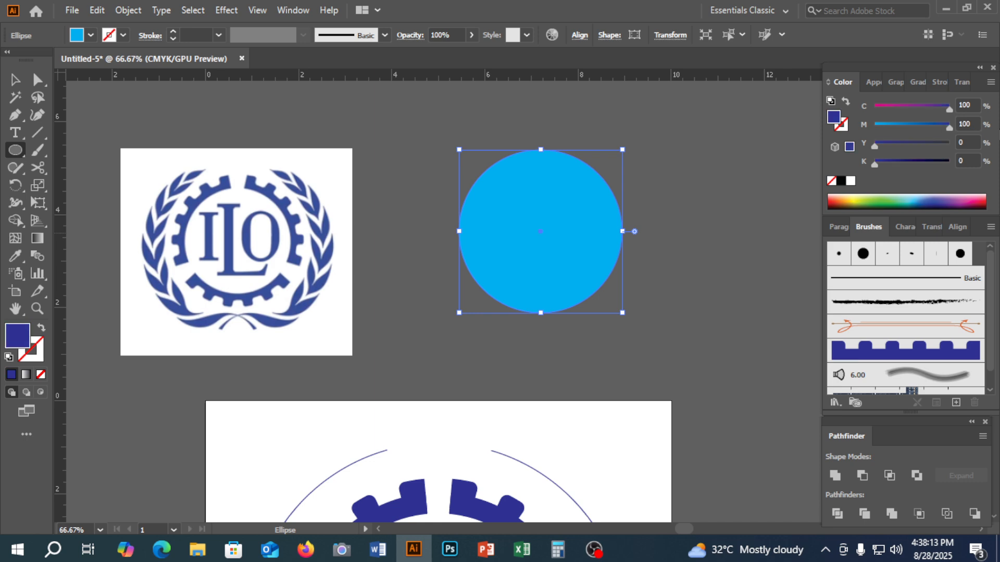
pyautogui.click(14, 80)
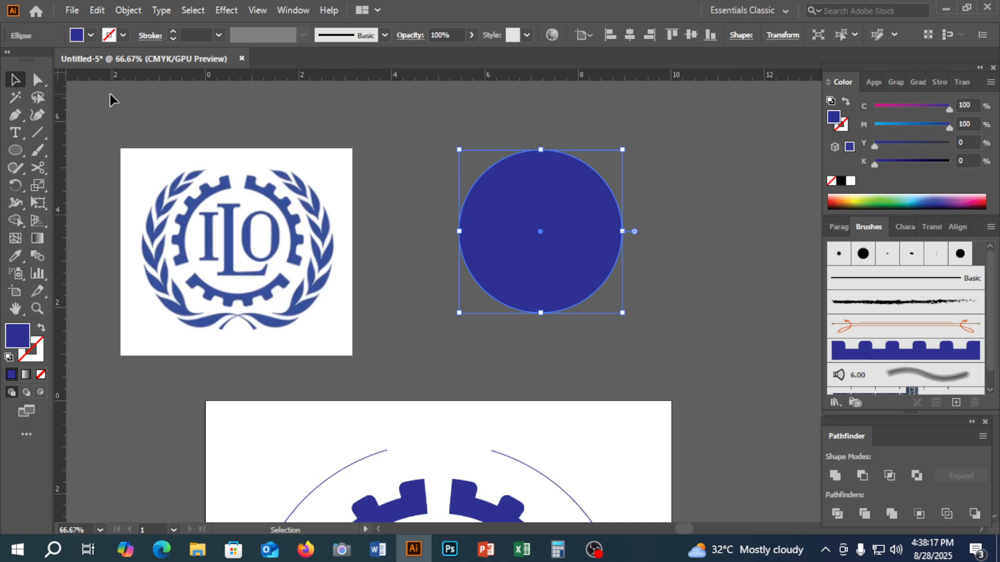
# Step: Convert the blue circle's upper and lower anchor points to corner points
pyautogui.click(37, 80)
pyautogui.moveTo(586, 171); pyautogui.dragTo(585, 172)
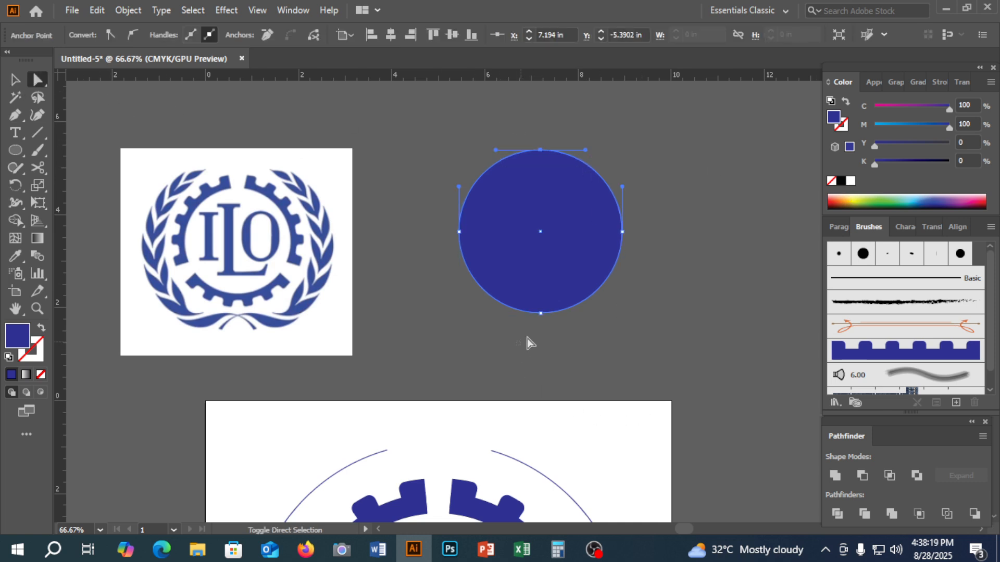
pyautogui.moveTo(585, 307); pyautogui.dragTo(586, 307)
pyautogui.click(586, 307)
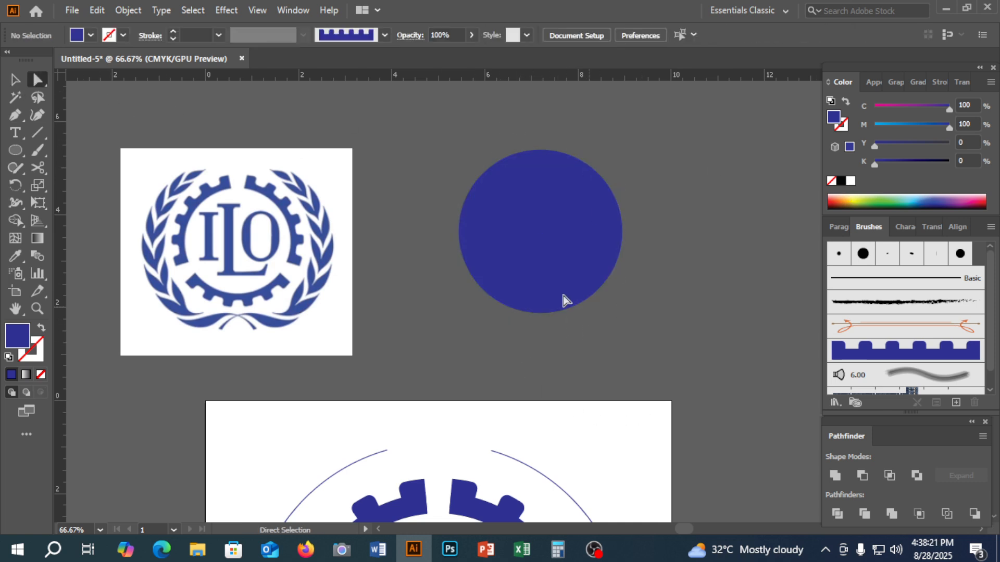
pyautogui.moveTo(486, 147); pyautogui.dragTo(623, 204)
pyautogui.moveTo(507, 331); pyautogui.dragTo(673, 271)
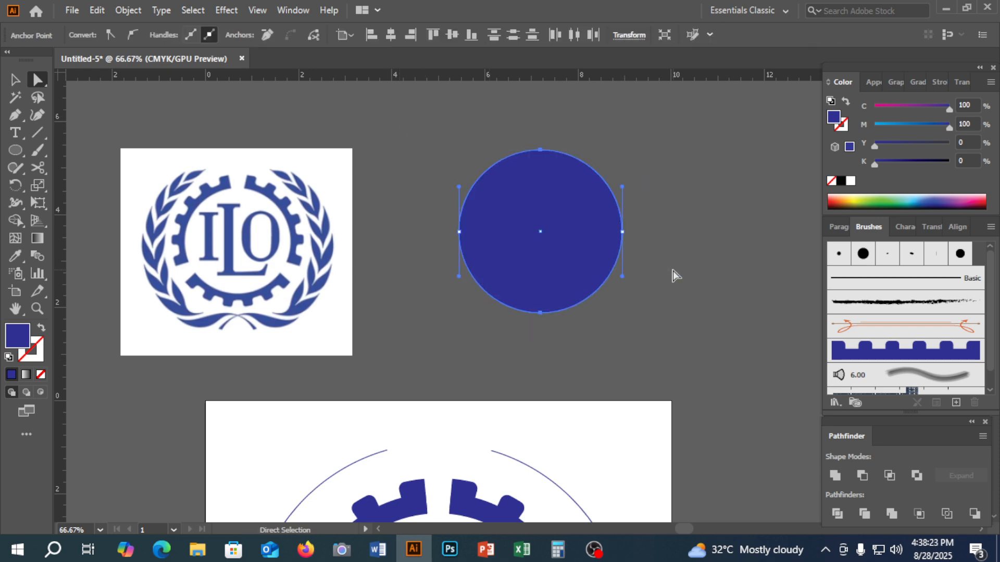
pyautogui.click(109, 36)
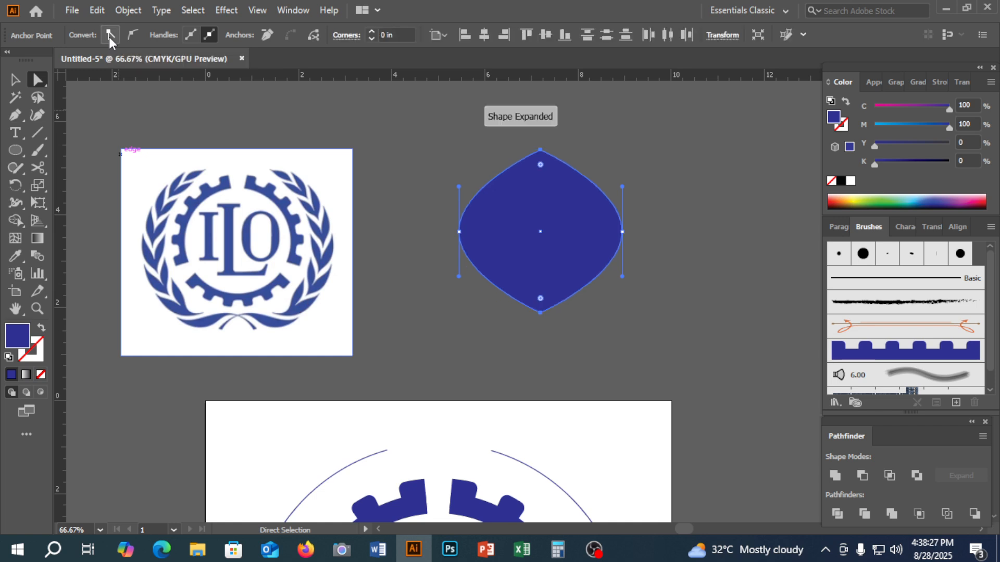
# Step: Narrow the pointed shape symmetrically into a leaf about 1.9 in wide, keeping its height
pyautogui.click(11, 80)
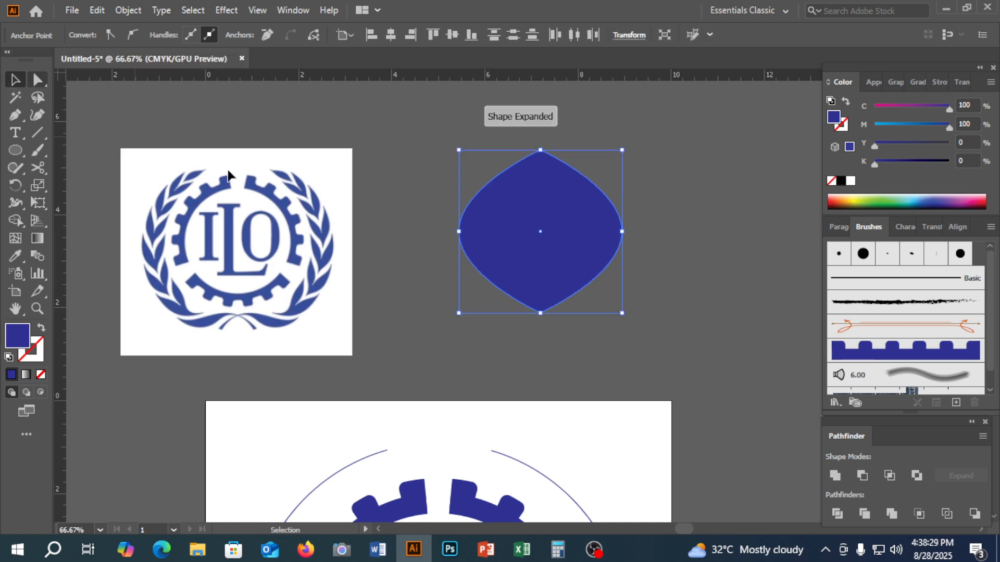
pyautogui.click(566, 366)
pyautogui.click(531, 239)
pyautogui.moveTo(625, 230); pyautogui.dragTo(559, 241)
pyautogui.click(621, 299)
pyautogui.press('space')
pyautogui.moveTo(598, 363); pyautogui.dragTo(589, 360)
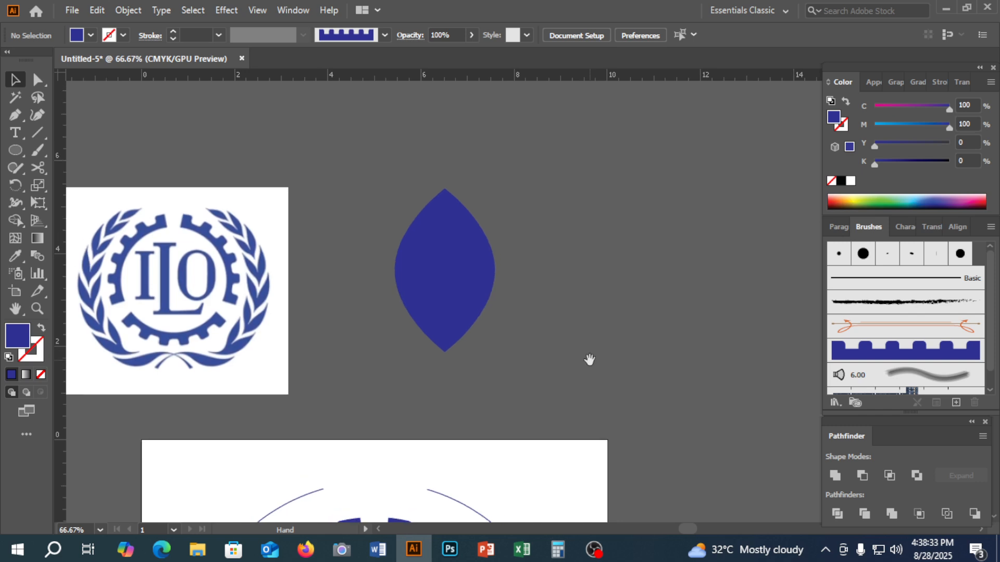
pyautogui.click(486, 303)
pyautogui.moveTo(493, 268); pyautogui.dragTo(482, 270)
pyautogui.click(537, 333)
pyautogui.press('space')
pyautogui.moveTo(545, 343); pyautogui.dragTo(556, 341)
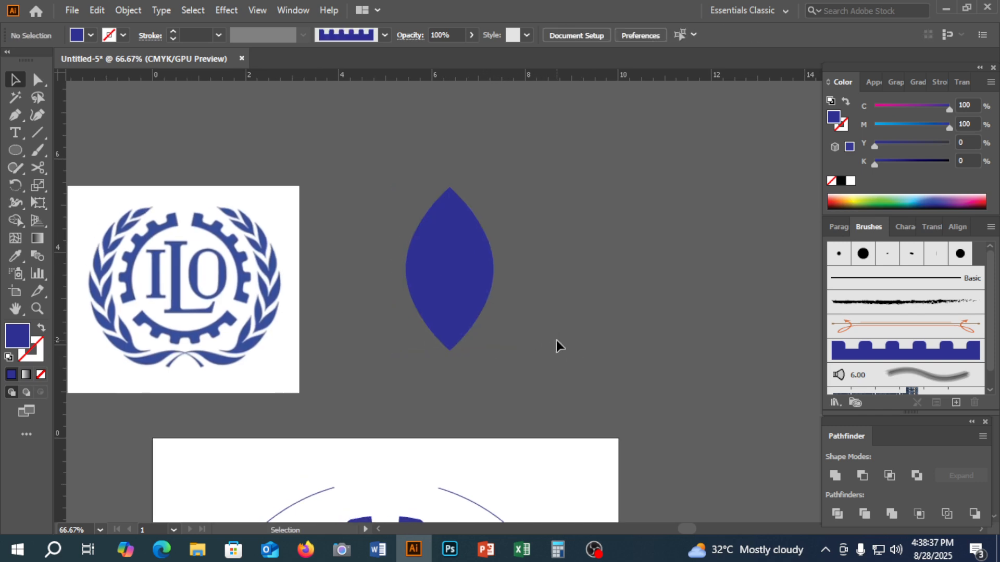
# Step: Duplicate the leaf about 3.6 in to the right of the original, level with it
pyautogui.moveTo(454, 300); pyautogui.dragTo(686, 214)
pyautogui.press('space')
pyautogui.moveTo(601, 305); pyautogui.dragTo(488, 352)
pyautogui.click(627, 313)
pyautogui.hotkey('ctrl', '=')
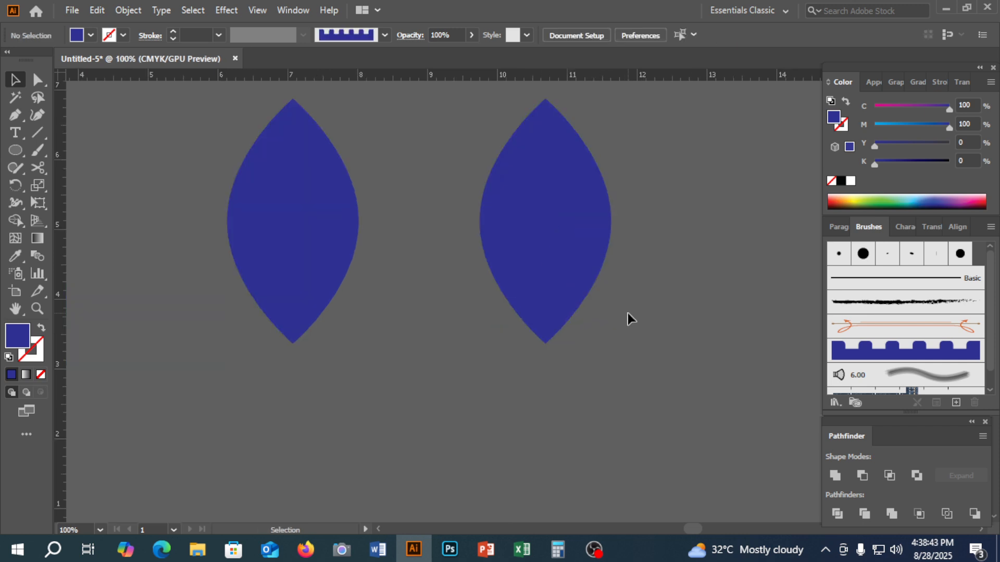
# Step: Draw an upright triangle about 2.9 in wide below and between the two leaves with the Polygon tool
pyautogui.click(16, 150)
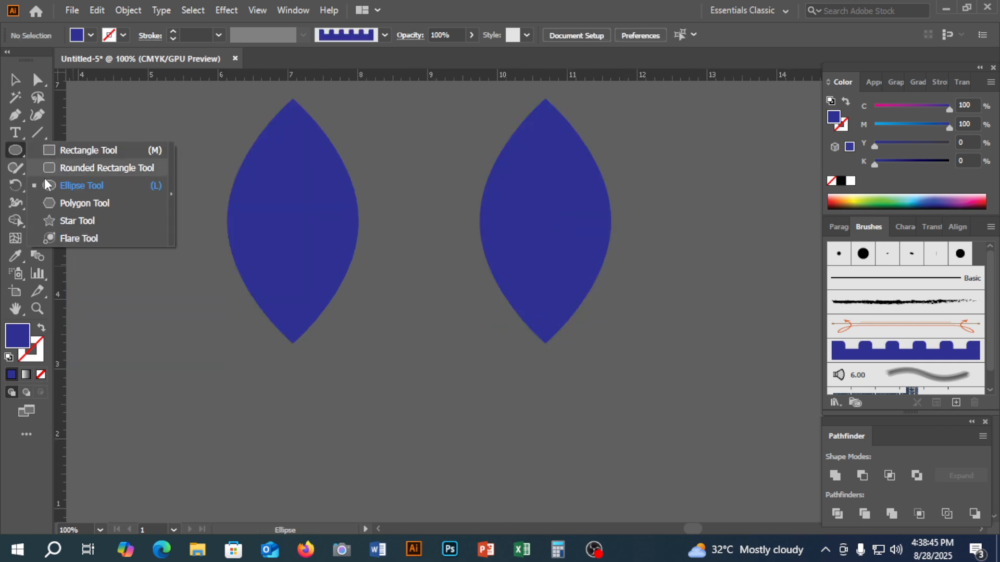
pyautogui.click(62, 203)
pyautogui.moveTo(419, 390); pyautogui.dragTo(516, 456)
pyautogui.press('Up')
pyautogui.press('Up')
pyautogui.press('Down')
pyautogui.press('Up')
pyautogui.press('Down')
pyautogui.press('Down')
pyautogui.press('v')
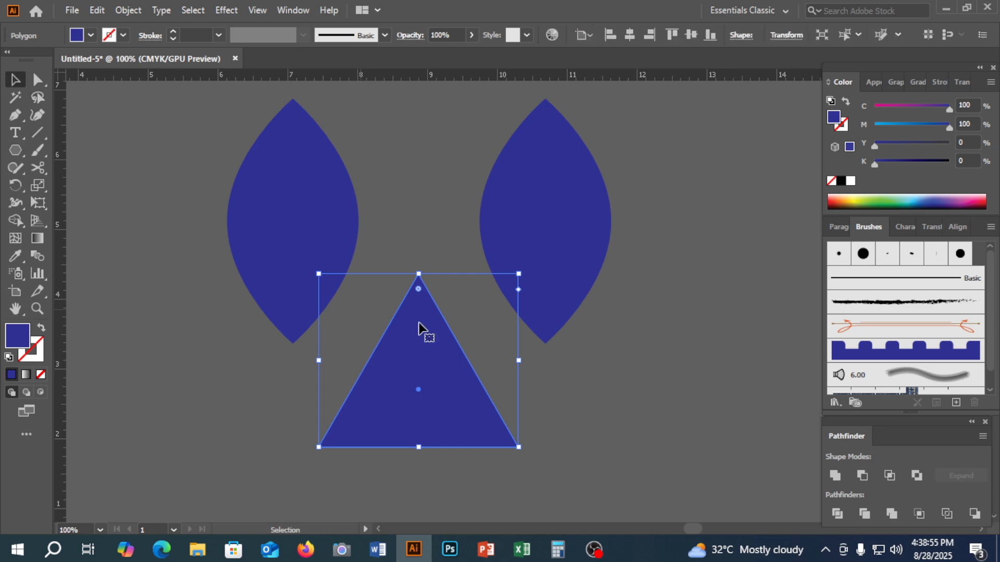
# Step: Turn the triangle point-down over the copied leaf's lower tip and resize it to about 1.4 in wide and 2 in tall
pyautogui.moveTo(521, 269); pyautogui.dragTo(354, 465)
pyautogui.moveTo(425, 381); pyautogui.dragTo(605, 336)
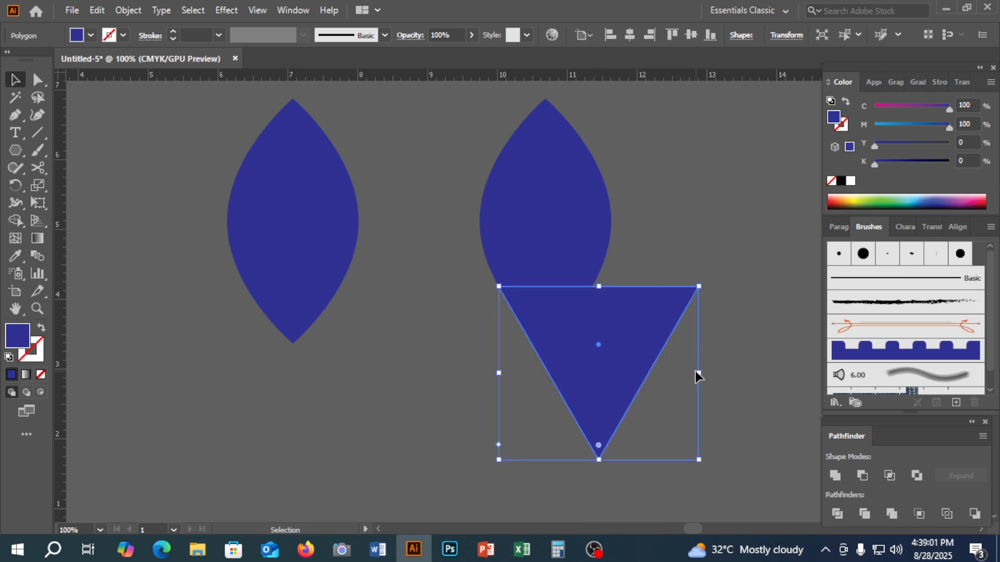
pyautogui.moveTo(698, 373); pyautogui.dragTo(595, 381)
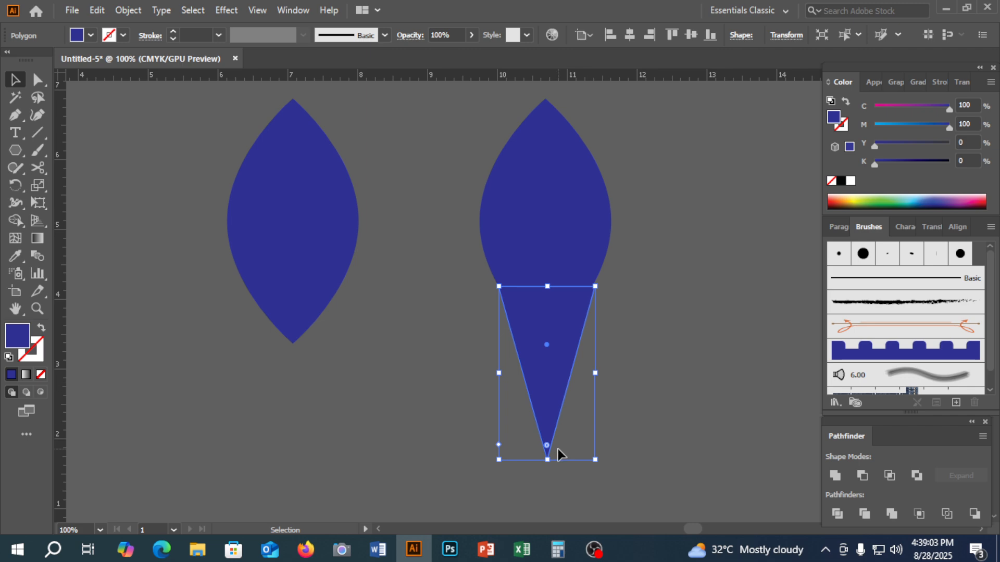
pyautogui.moveTo(548, 461); pyautogui.dragTo(548, 430)
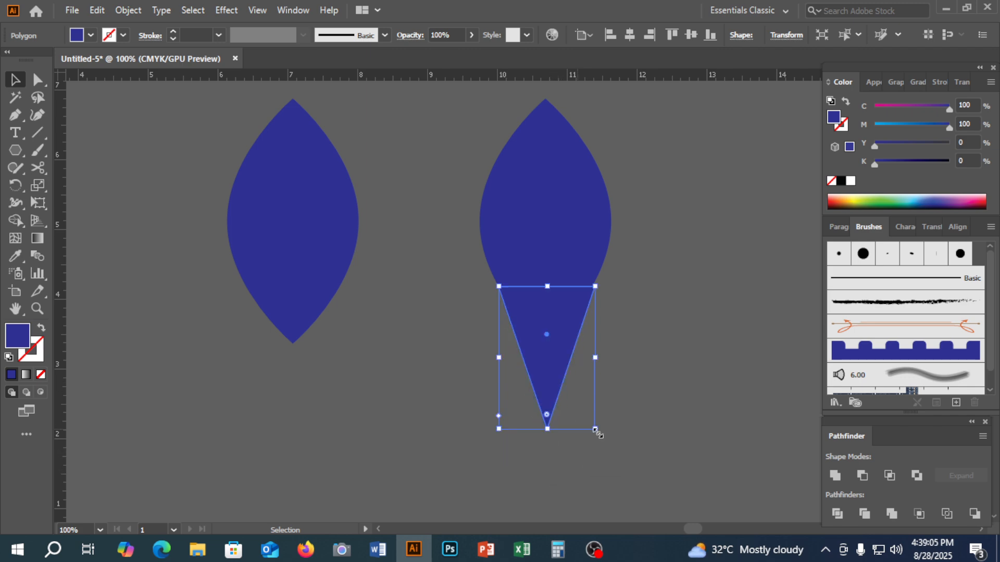
pyautogui.click(633, 436)
pyautogui.hotkey('ctrl', '=')
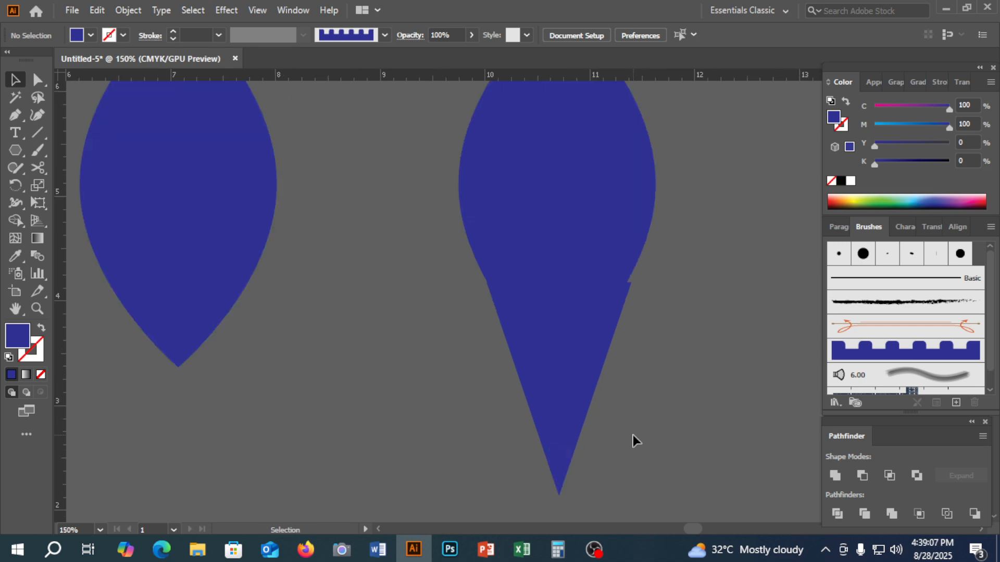
# Step: Reposition the triangle so it is centred under the copied leaf and its upper corners meet the leaf's edges
pyautogui.moveTo(557, 357); pyautogui.dragTo(637, 364)
pyautogui.moveTo(637, 364); pyautogui.dragTo(548, 339)
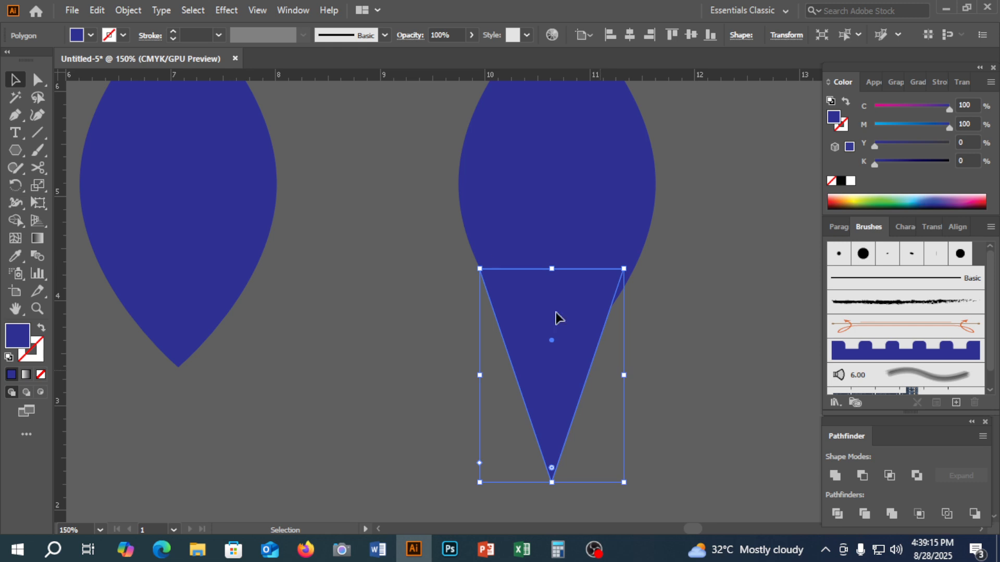
pyautogui.moveTo(561, 374); pyautogui.dragTo(627, 392)
pyautogui.click(708, 442)
pyautogui.scroll(2, 708, 442)
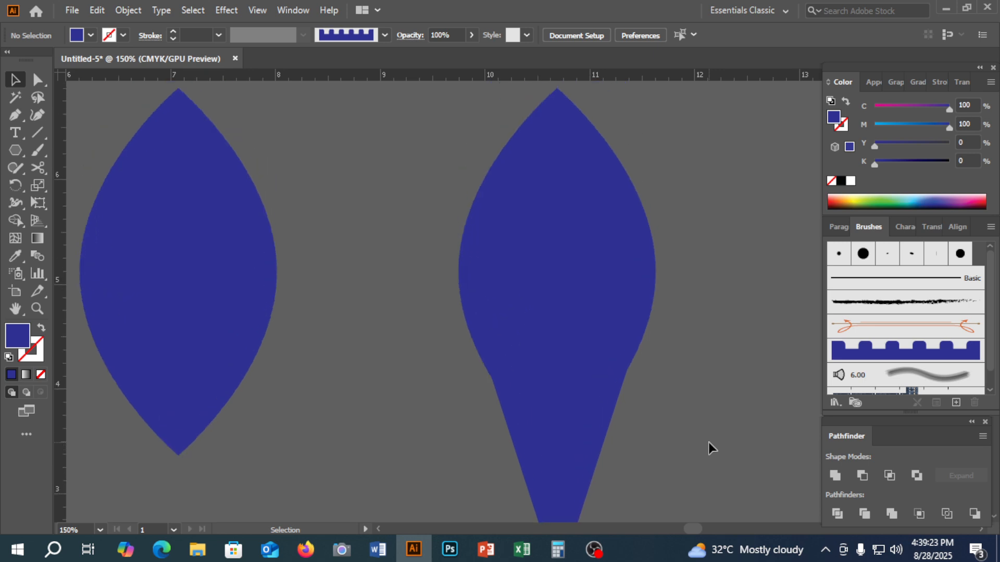
pyautogui.scroll(-2, 706, 401)
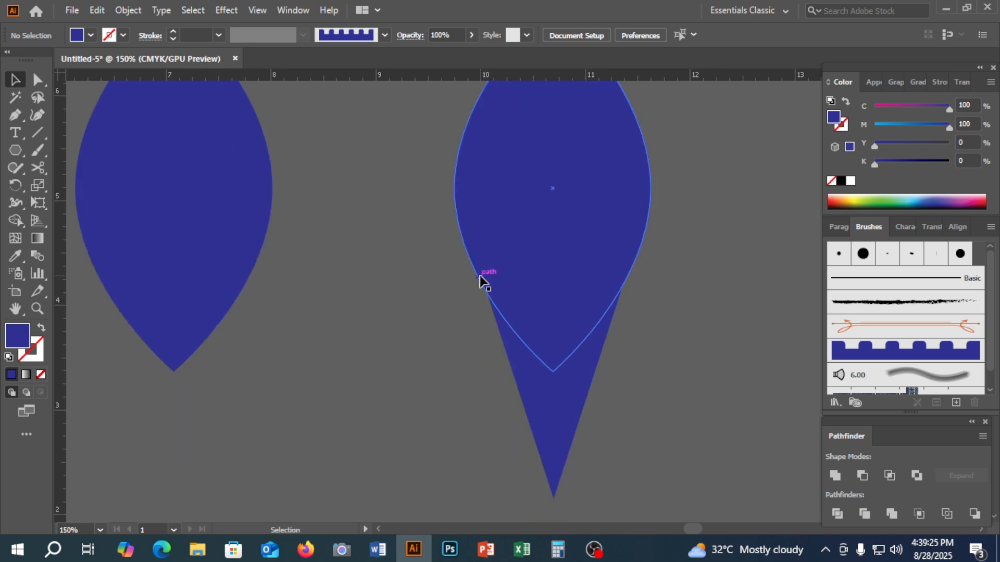
# Step: Bend both slanted sides of the triangle inward with the Curvature tool to form a tapered tail
pyautogui.press('a')
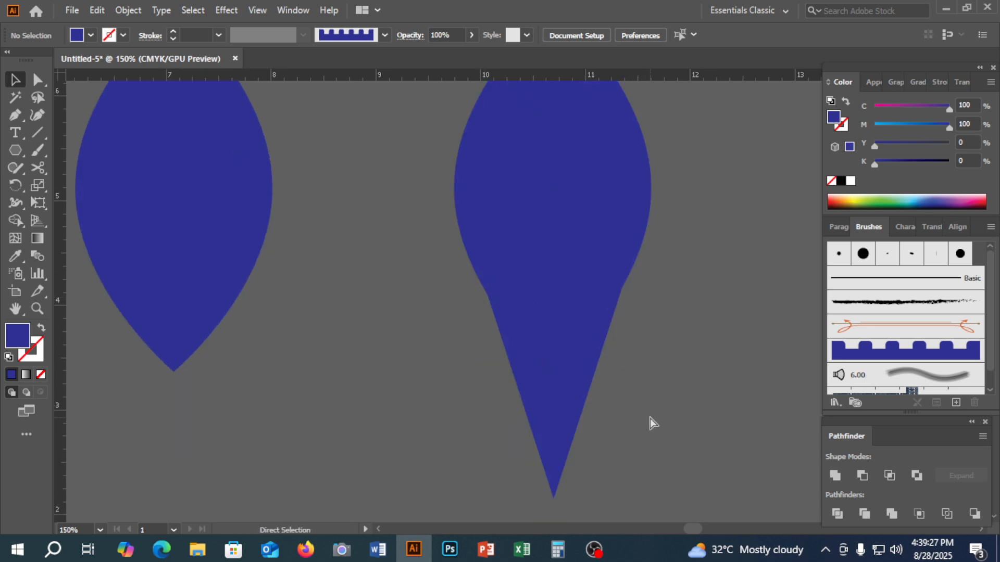
pyautogui.hotkey('ctrl', '-')
pyautogui.hotkey('ctrl', '+')
pyautogui.press('space')
pyautogui.moveTo(640, 412); pyautogui.dragTo(626, 364)
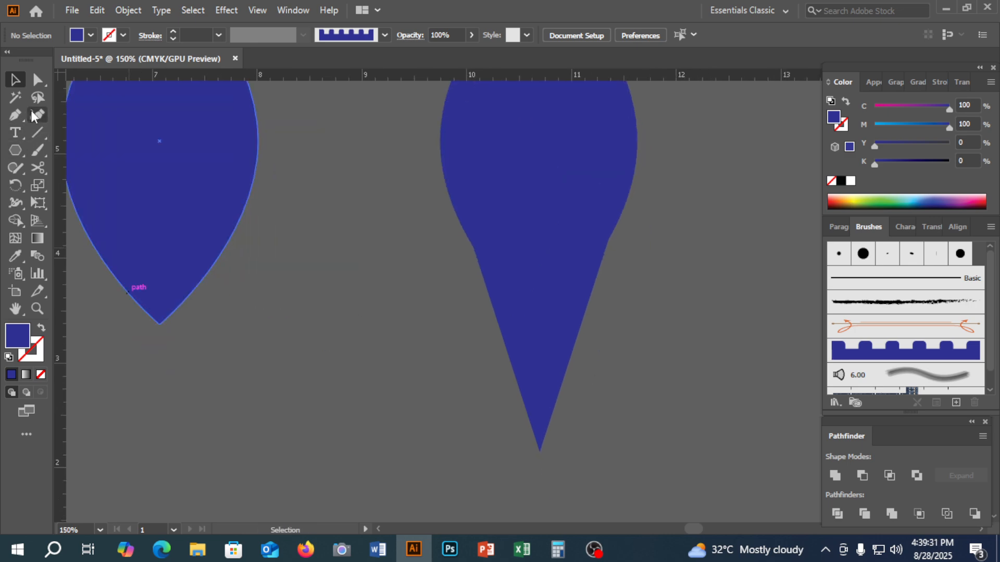
pyautogui.click(35, 113)
pyautogui.click(523, 366)
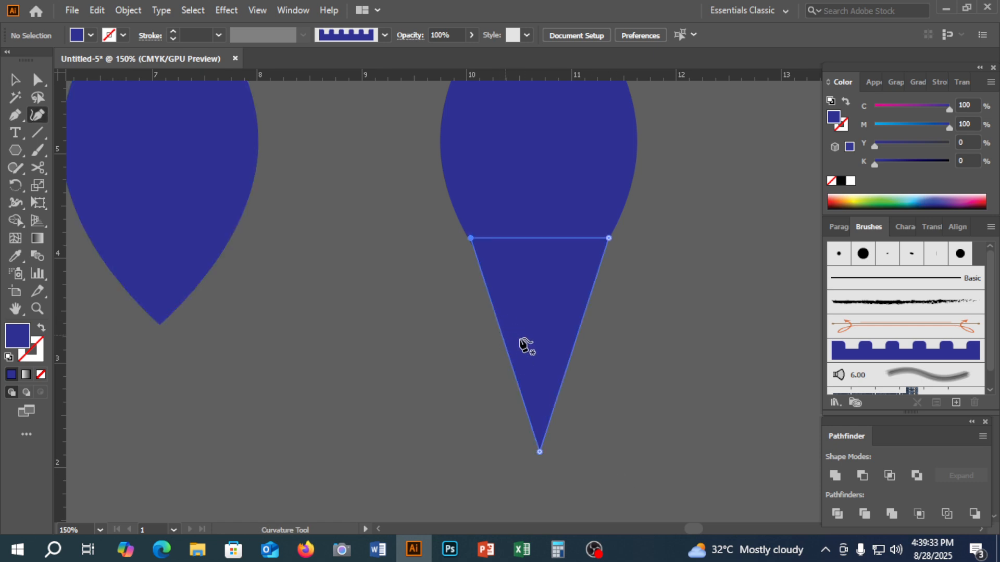
pyautogui.moveTo(504, 341); pyautogui.dragTo(512, 340)
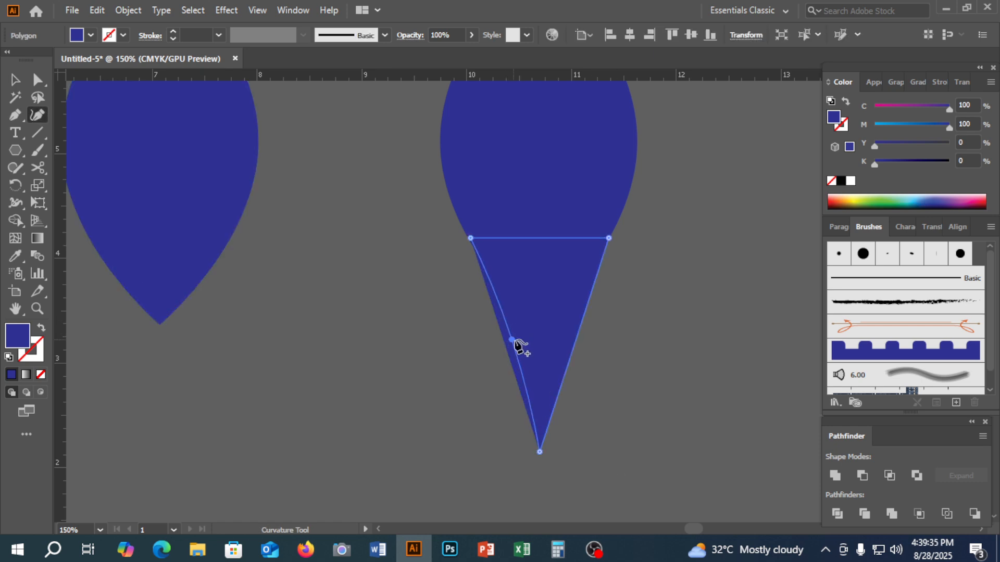
pyautogui.moveTo(578, 339); pyautogui.dragTo(516, 337)
pyautogui.click(15, 85)
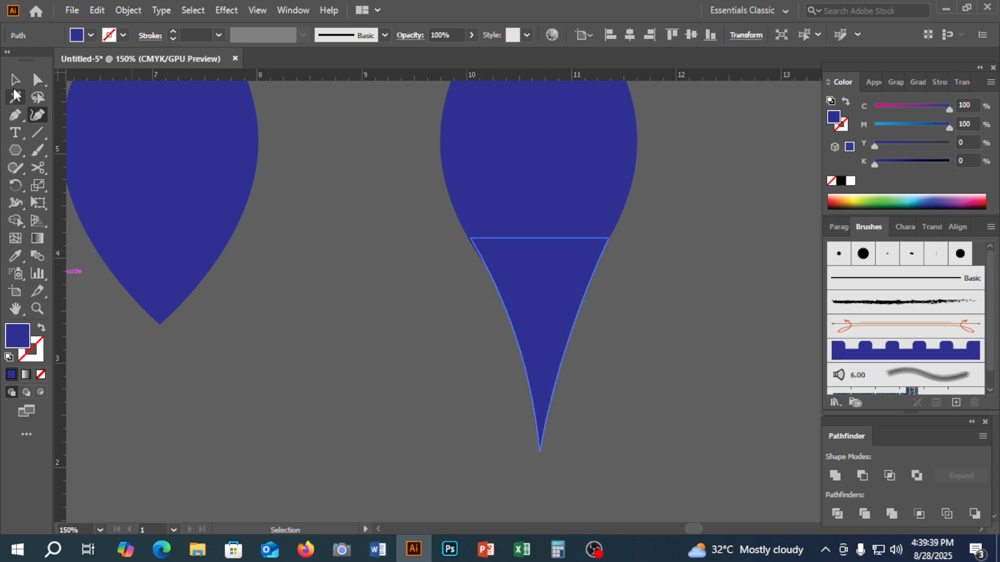
# Step: Nudge the curved tail slightly upward so its sides flow into the leaf's edges
pyautogui.click(315, 333)
pyautogui.moveTo(500, 373); pyautogui.dragTo(348, 438)
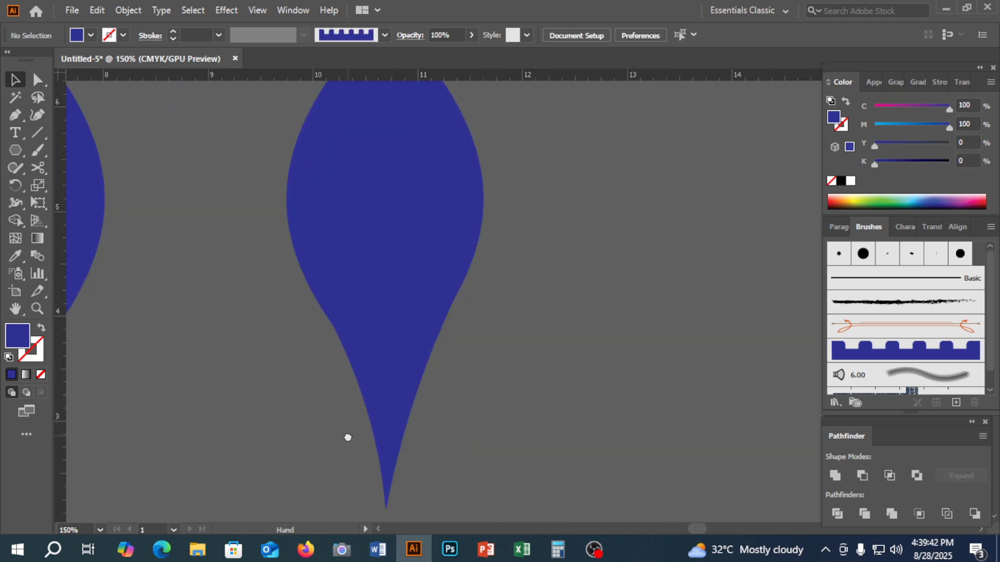
pyautogui.click(406, 418)
pyautogui.moveTo(402, 417)
pyautogui.mouseDown()
pyautogui.moveTo(402, 407)
pyautogui.moveTo(391, 427)
pyautogui.mouseUp()
pyautogui.click(439, 439)
pyautogui.click(494, 408)
pyautogui.click(412, 411)
pyautogui.press('Up')
pyautogui.press('Up')
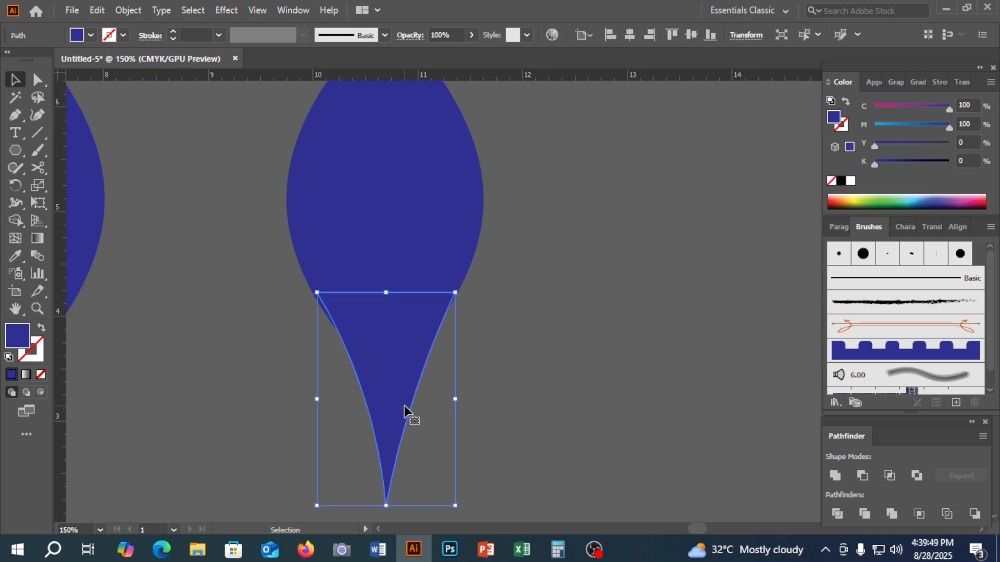
pyautogui.click(528, 402)
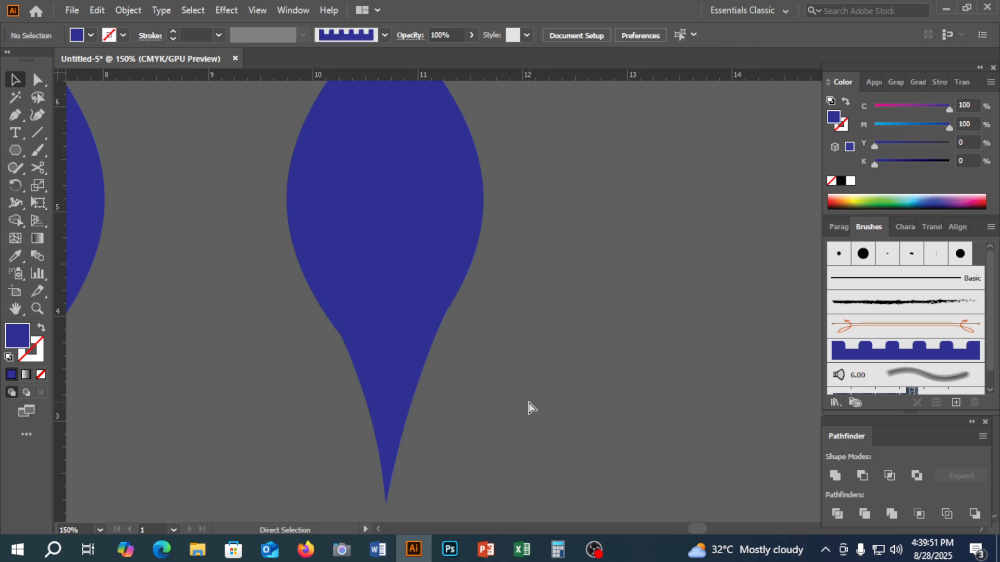
# Step: Duplicate the curved tail, rotate the copy 180 degrees and place it over the leaf's upper tip
pyautogui.hotkey('ctrl', '-')
pyautogui.moveTo(519, 358); pyautogui.dragTo(529, 413)
pyautogui.moveTo(438, 416); pyautogui.dragTo(771, 417)
pyautogui.moveTo(728, 497); pyautogui.dragTo(797, 342)
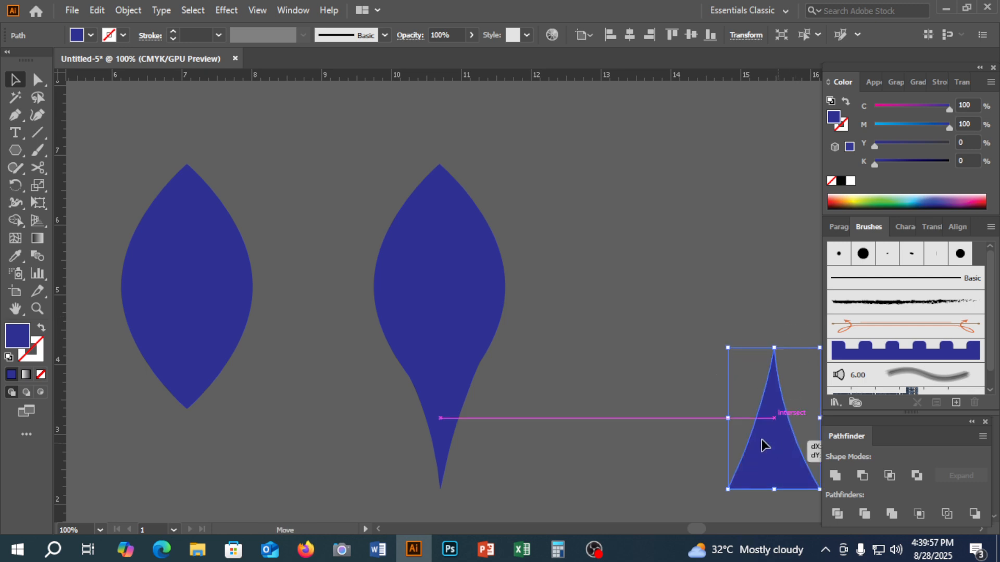
pyautogui.moveTo(761, 446); pyautogui.dragTo(443, 183)
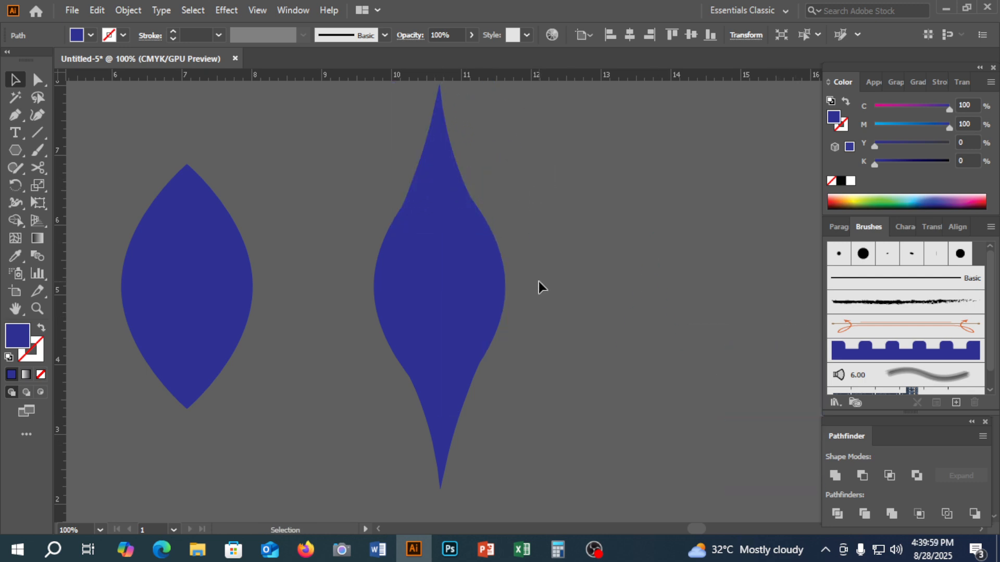
# Step: Shift the upper tail slightly down so it blends with the leaf's outline
pyautogui.click(544, 290)
pyautogui.click(445, 225)
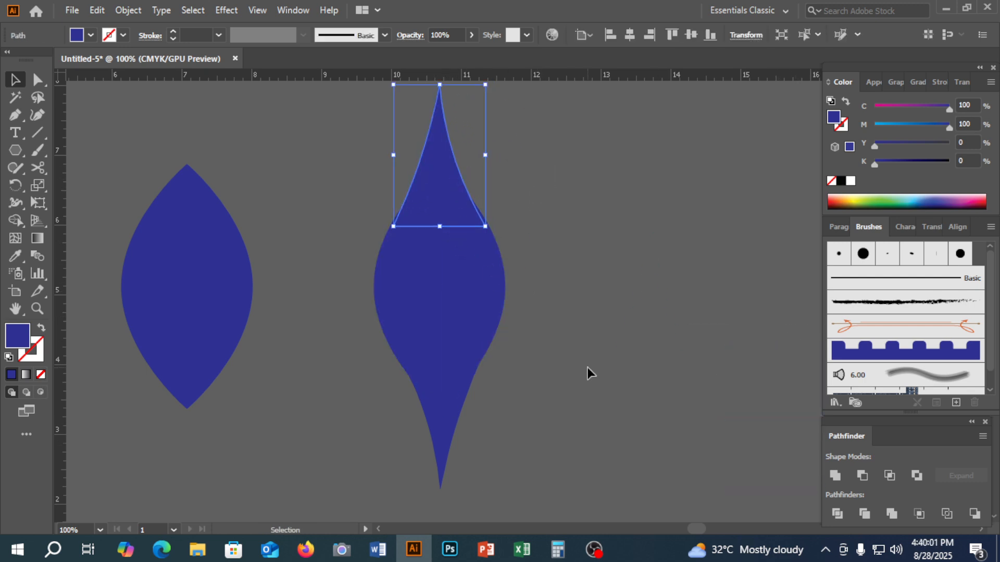
pyautogui.click(588, 367)
pyautogui.moveTo(471, 232)
pyautogui.mouseDown()
pyautogui.moveTo(470, 241)
pyautogui.moveTo(471, 230)
pyautogui.mouseUp()
pyautogui.click(546, 289)
pyautogui.moveTo(546, 297); pyautogui.dragTo(509, 306)
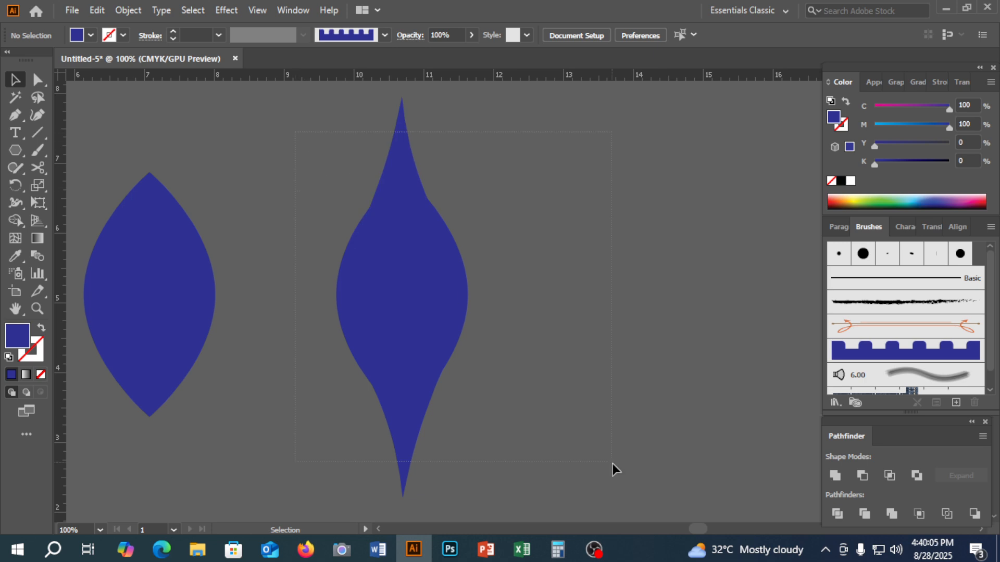
# Step: Unite the leaf and its two curved tails into a single shape with Pathfinder
pyautogui.moveTo(612, 463); pyautogui.dragTo(612, 458)
pyautogui.press('a')
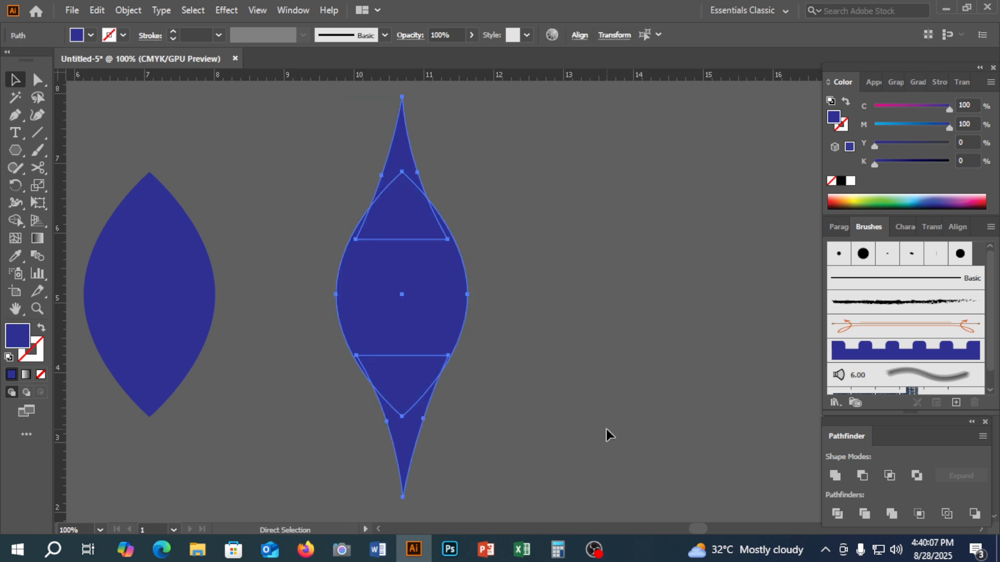
pyautogui.press('v')
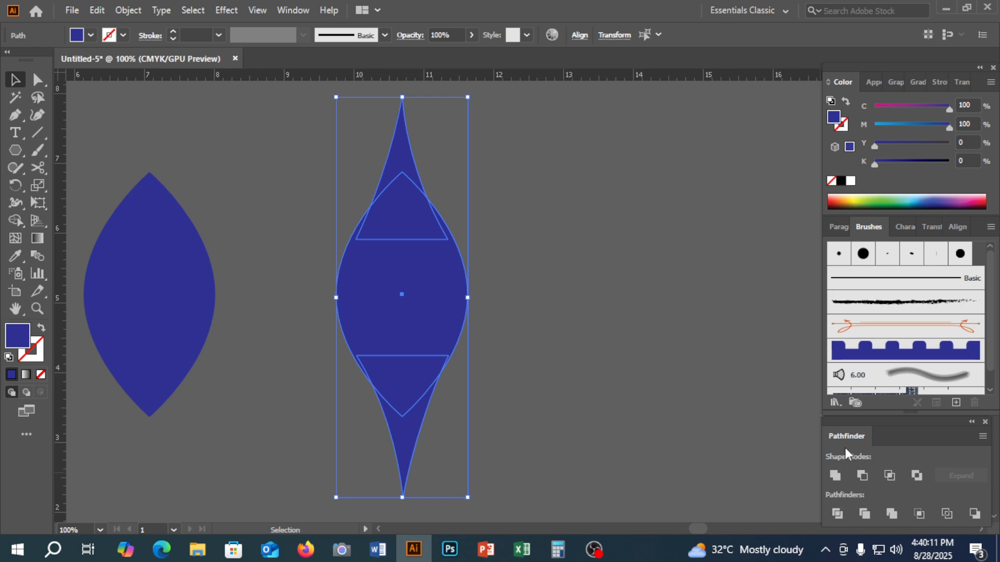
pyautogui.click(835, 476)
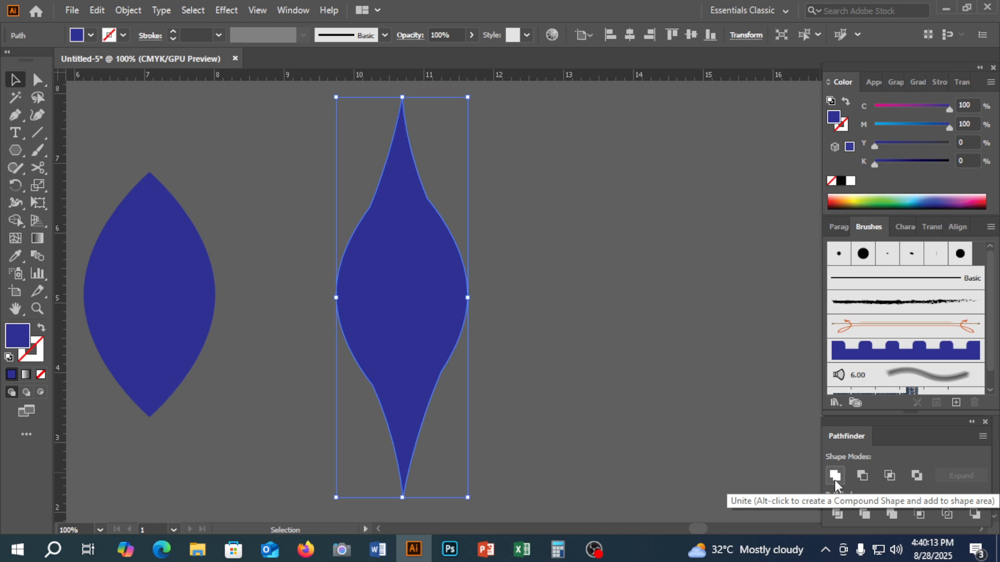
# Step: Duplicate the united leaf, scale the copy to about 0.9 in wide and 2.7 in tall, and place it over the original's upper tip
pyautogui.click(509, 352)
pyautogui.moveTo(404, 320); pyautogui.dragTo(650, 324)
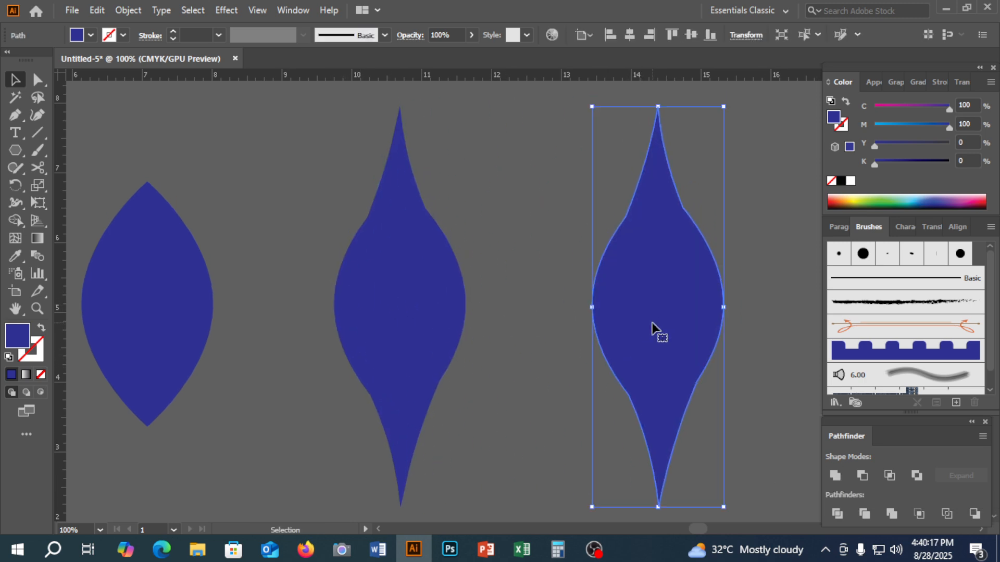
pyautogui.moveTo(658, 107); pyautogui.dragTo(659, 104)
pyautogui.moveTo(671, 321); pyautogui.dragTo(671, 322)
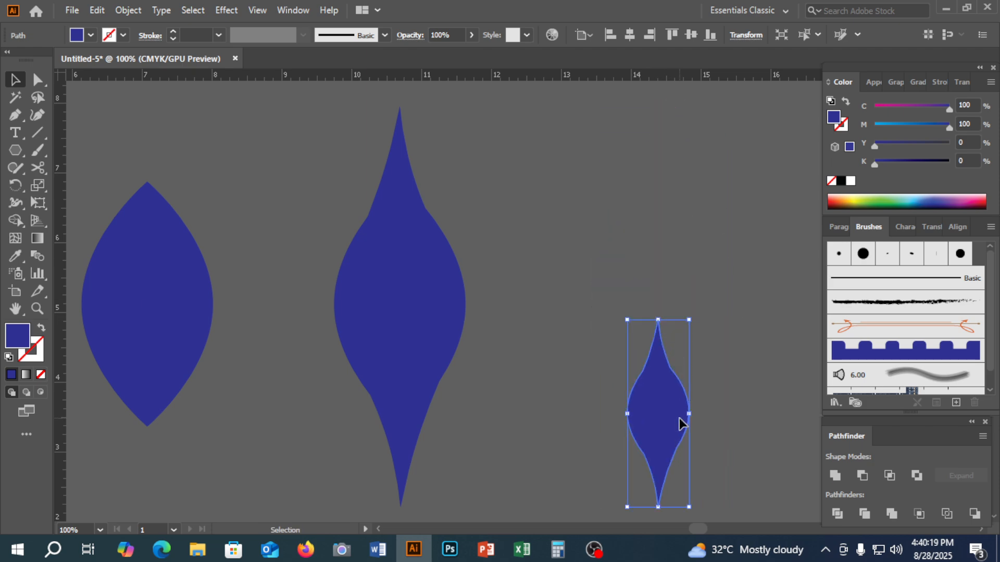
pyautogui.moveTo(679, 417); pyautogui.dragTo(406, 260)
pyautogui.scroll(2, 383, 192)
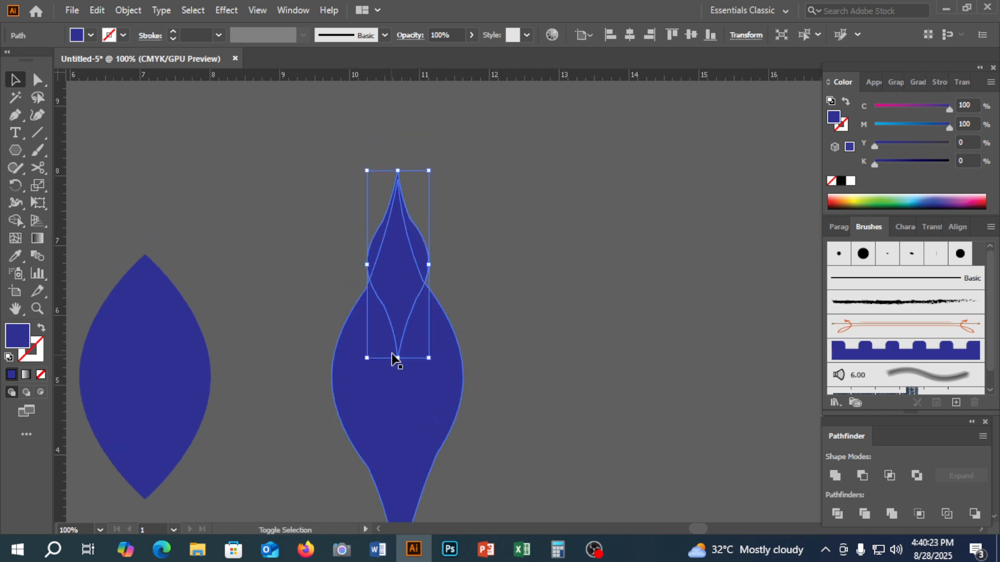
# Step: Enlarge the leaf copy to about 1.25 in wide and 3.8 in tall, and recolor it magenta with 0% cyan
pyautogui.moveTo(398, 358); pyautogui.dragTo(407, 439)
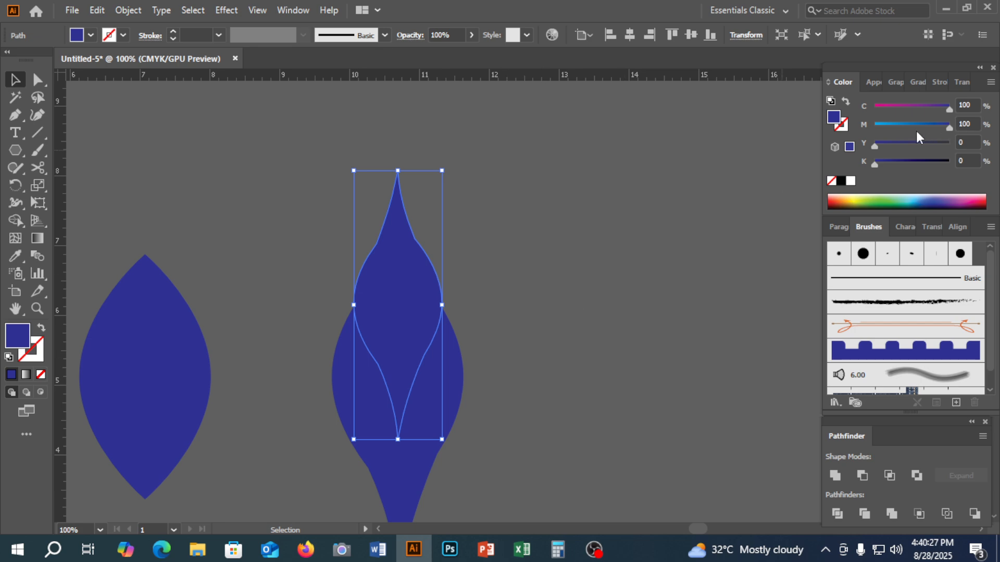
pyautogui.moveTo(949, 108); pyautogui.dragTo(813, 119)
pyautogui.click(697, 302)
pyautogui.scroll(-3, 687, 354)
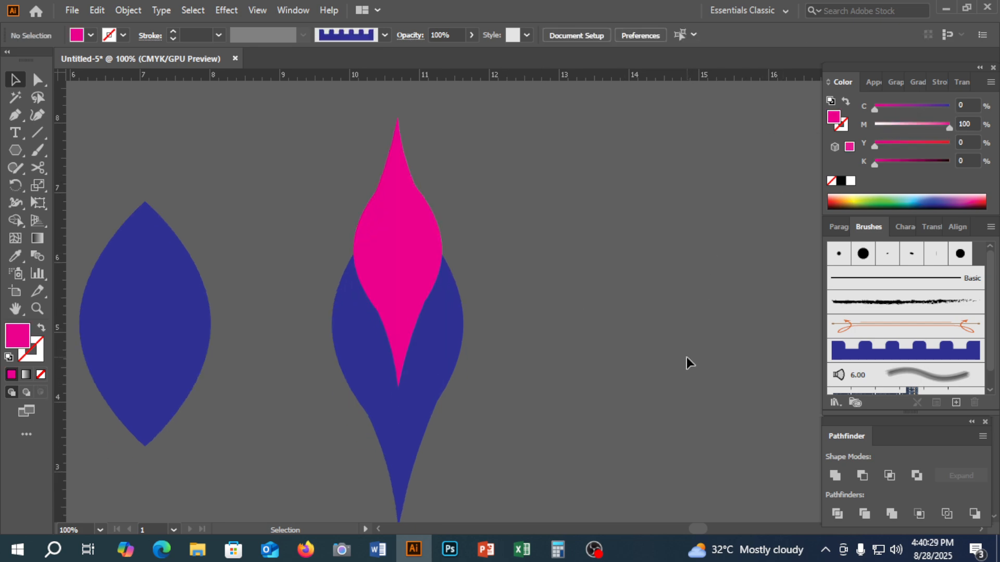
# Step: Enlarge the magenta leaf slightly to about 1.35 in wide and 4.1 in tall over the blue leaf's upper half
pyautogui.scroll(-1, 686, 357)
pyautogui.click(388, 208)
pyautogui.moveTo(398, 335); pyautogui.dragTo(401, 352)
pyautogui.click(565, 342)
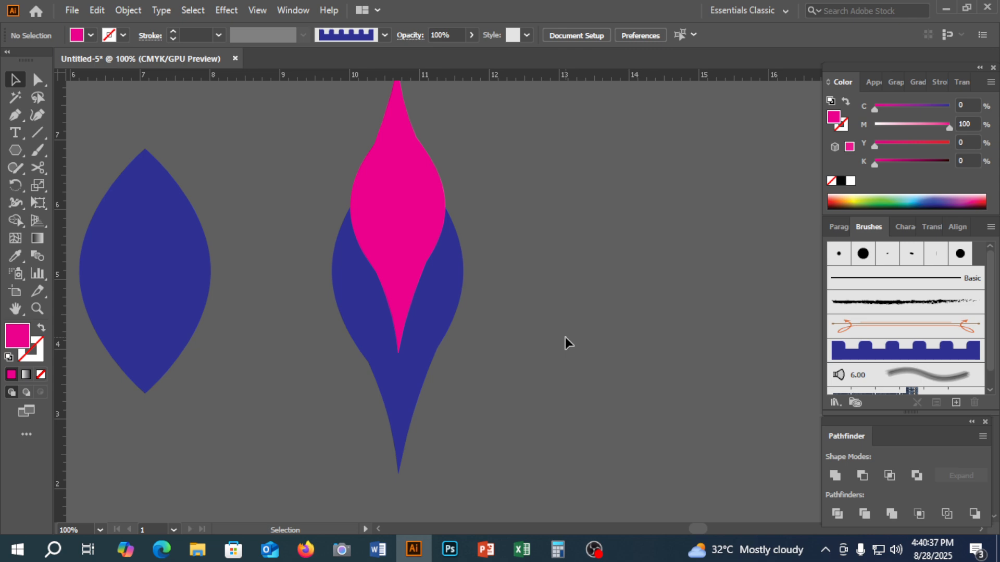
pyautogui.click(401, 250)
pyautogui.click(526, 368)
pyautogui.scroll(1, 526, 367)
pyautogui.scroll(1, 526, 368)
# Step: Duplicate the magenta leaf beside the original and shrink the copy to about 0.9 in wide and 2.7 in tall
pyautogui.moveTo(398, 300); pyautogui.dragTo(627, 319)
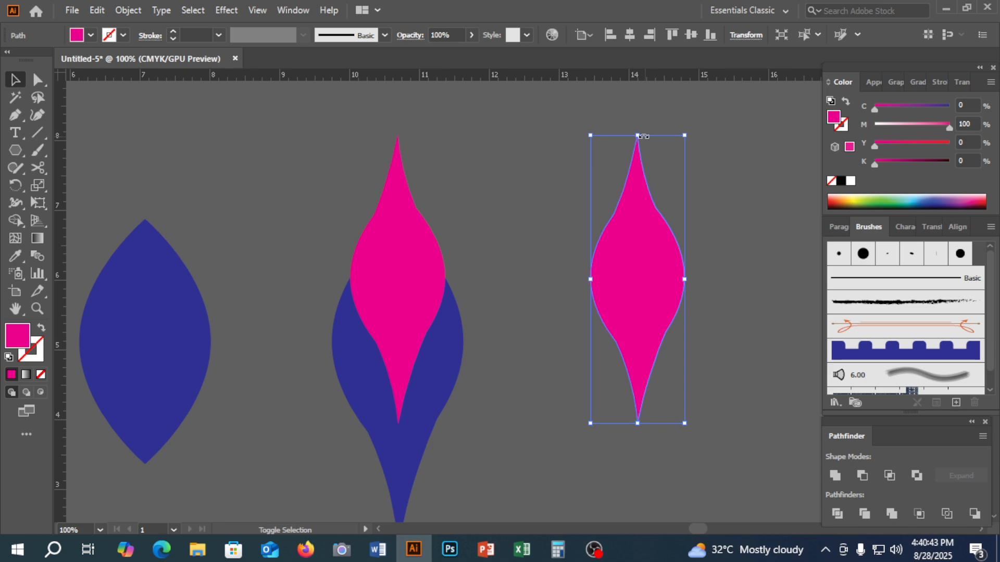
pyautogui.moveTo(638, 135); pyautogui.dragTo(638, 237)
pyautogui.moveTo(644, 360); pyautogui.dragTo(669, 243)
# Step: Recolor the small leaf copy to 67% cyan with 0% magenta and place it over the magenta leaf's upper part
pyautogui.click(874, 126)
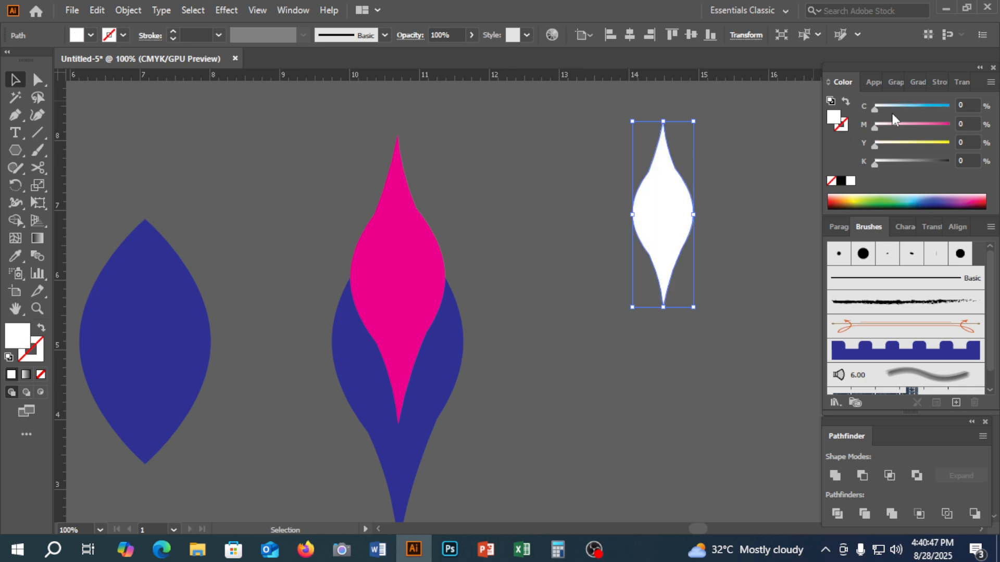
pyautogui.click(925, 108)
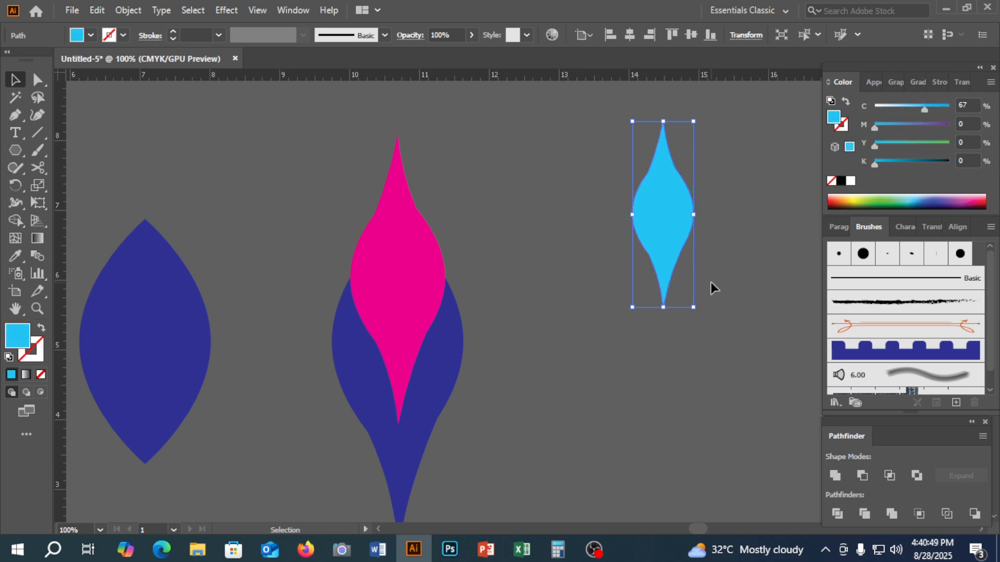
pyautogui.moveTo(659, 223); pyautogui.dragTo(394, 259)
pyautogui.click(523, 322)
pyautogui.moveTo(525, 327); pyautogui.dragTo(542, 251)
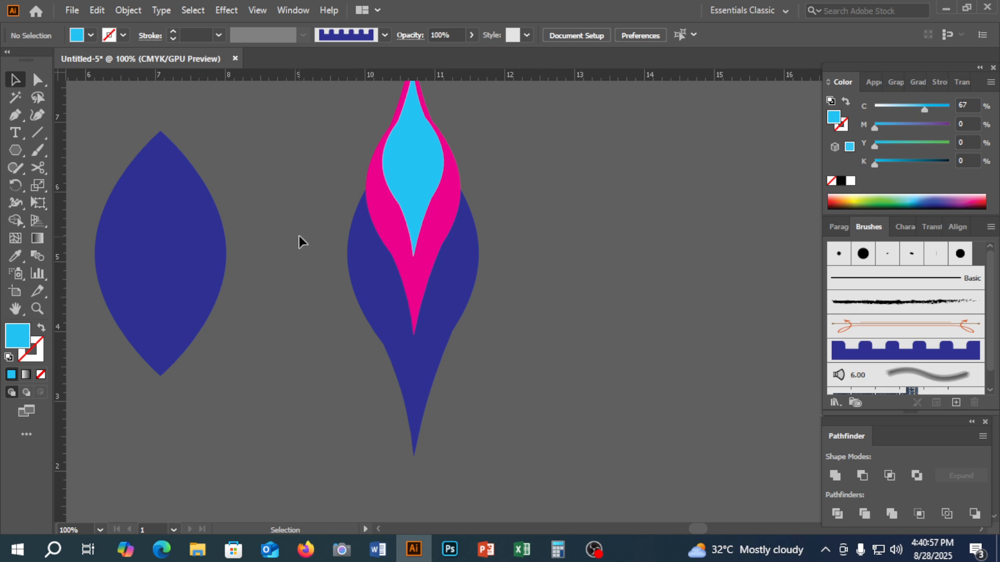
# Step: Try cutting the magenta leaf out of the large blue leaf with Shape Builder, and undo the cut
pyautogui.moveTo(404, 271); pyautogui.dragTo(503, 400)
pyautogui.click(504, 401)
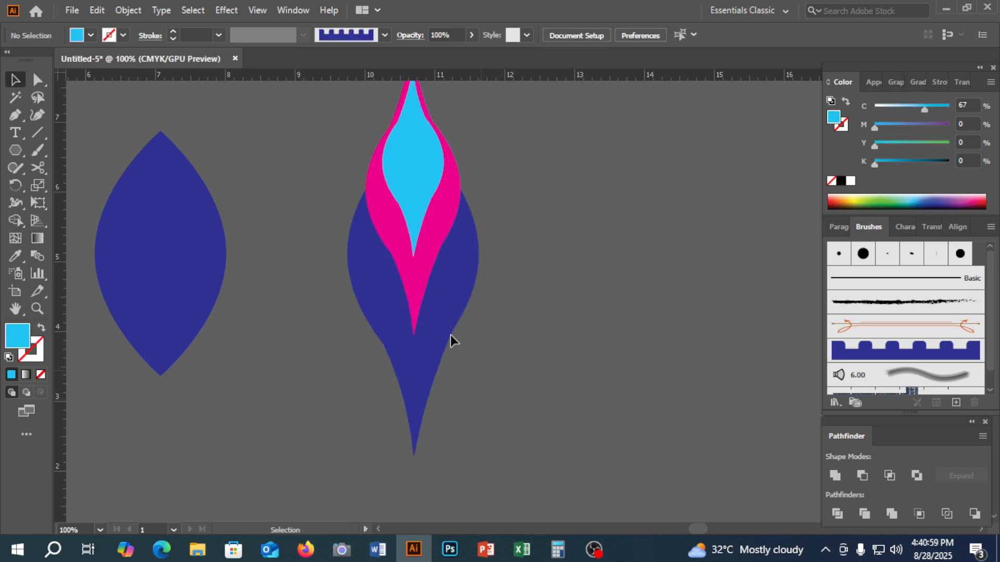
pyautogui.click(402, 276)
pyautogui.keyDown('shift'); pyautogui.click(428, 382); pyautogui.keyUp('shift')
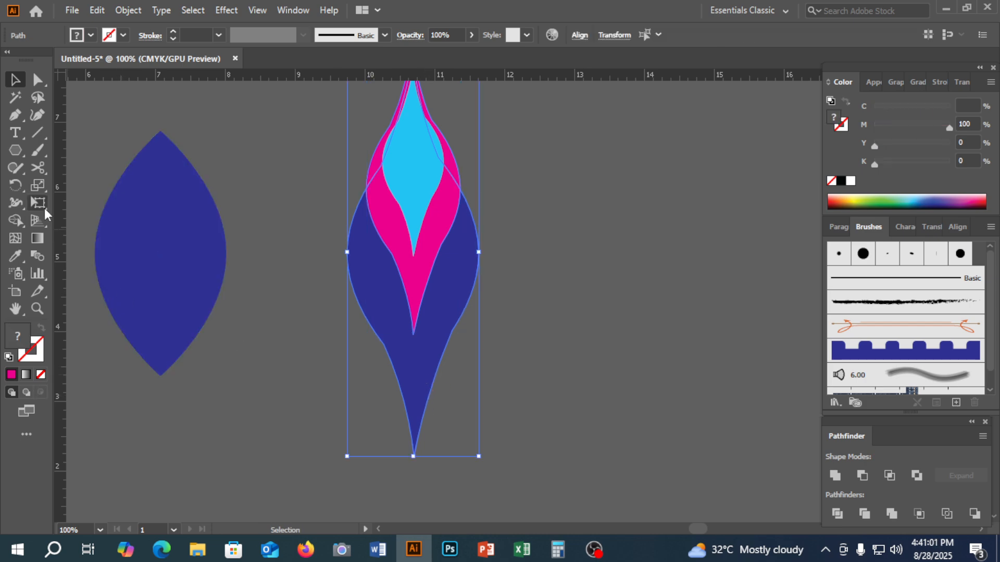
pyautogui.click(16, 223)
pyautogui.moveTo(389, 221); pyautogui.dragTo(361, 154)
pyautogui.click(15, 79)
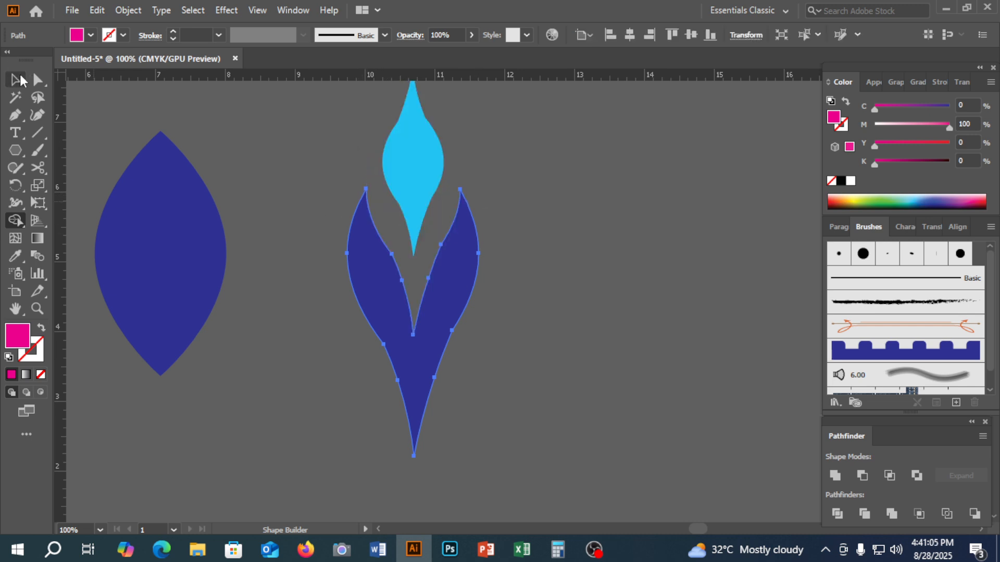
pyautogui.click(585, 285)
pyautogui.hotkey('ctrl', 'z')
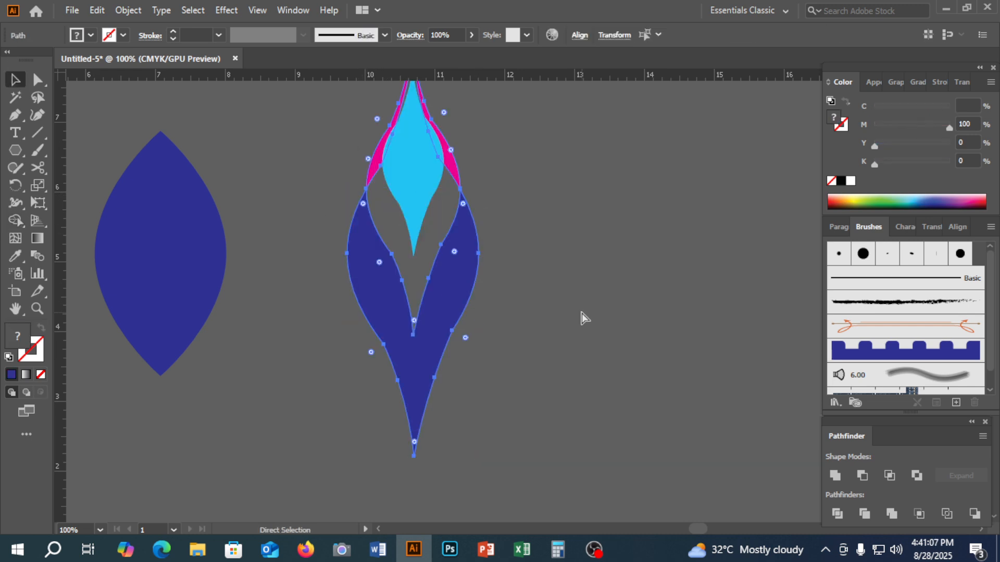
pyautogui.hotkey('ctrl', 'z')
pyautogui.click(576, 321)
# Step: Cut the magenta leaf and its overlap out of the large blue leaf with Shape Builder, leaving a forked lower leaf
pyautogui.click(403, 255)
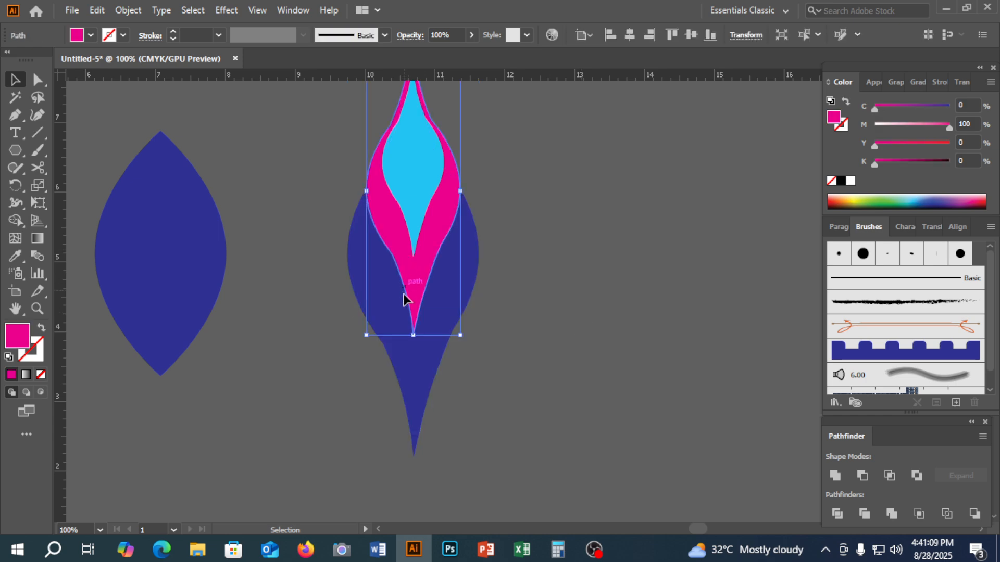
pyautogui.keyDown('shift'); pyautogui.click(399, 361); pyautogui.keyUp('shift')
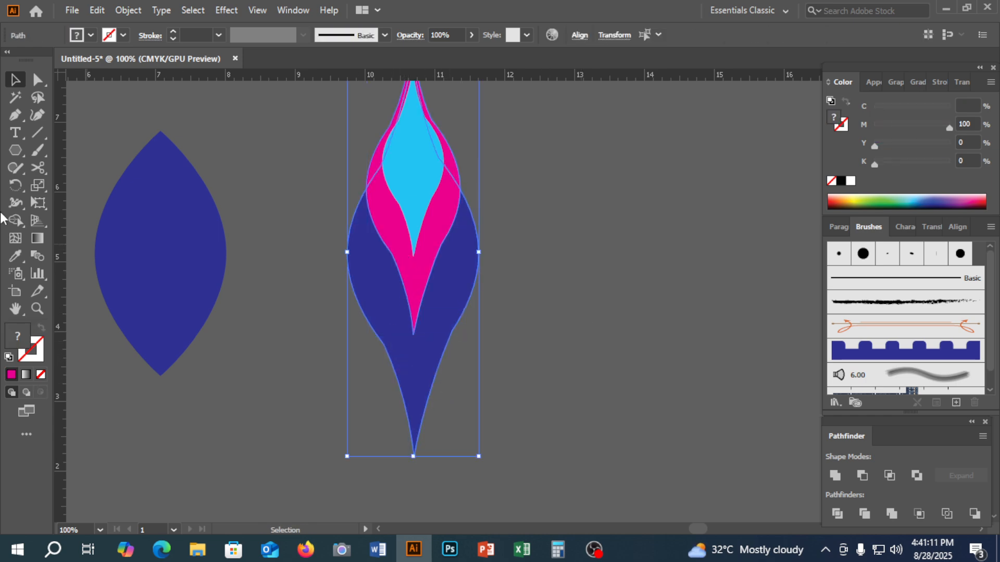
pyautogui.click(15, 219)
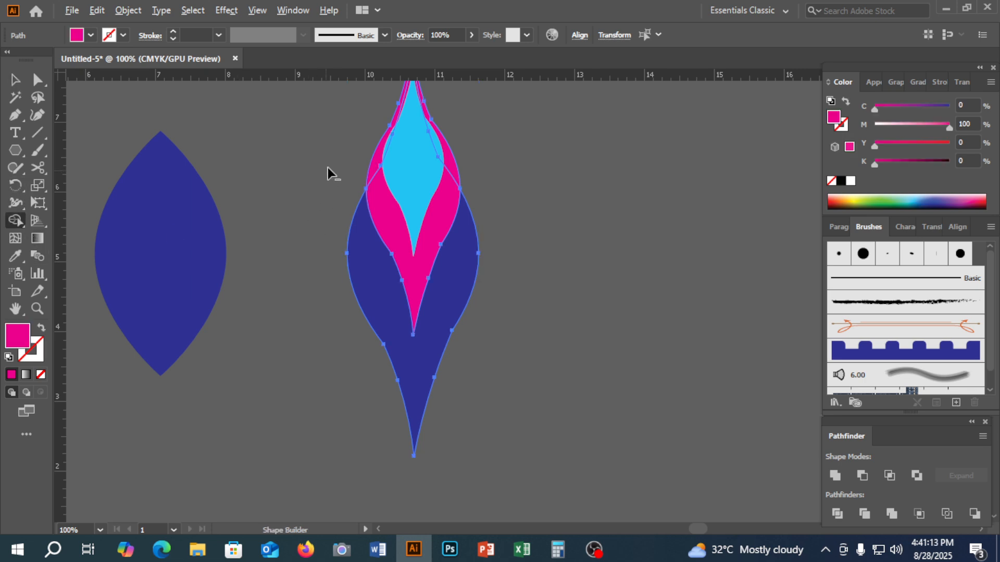
pyautogui.moveTo(363, 175); pyautogui.dragTo(407, 265)
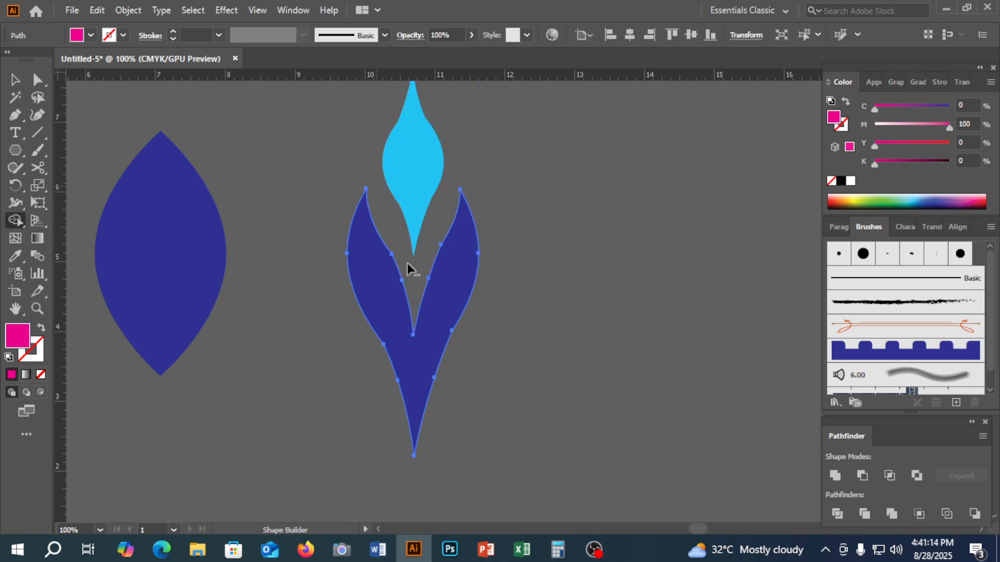
pyautogui.click(15, 79)
pyautogui.click(707, 286)
# Step: Match the small cyan leaf's fill to the forked leaf's dark blue with the Eyedropper
pyautogui.click(417, 145)
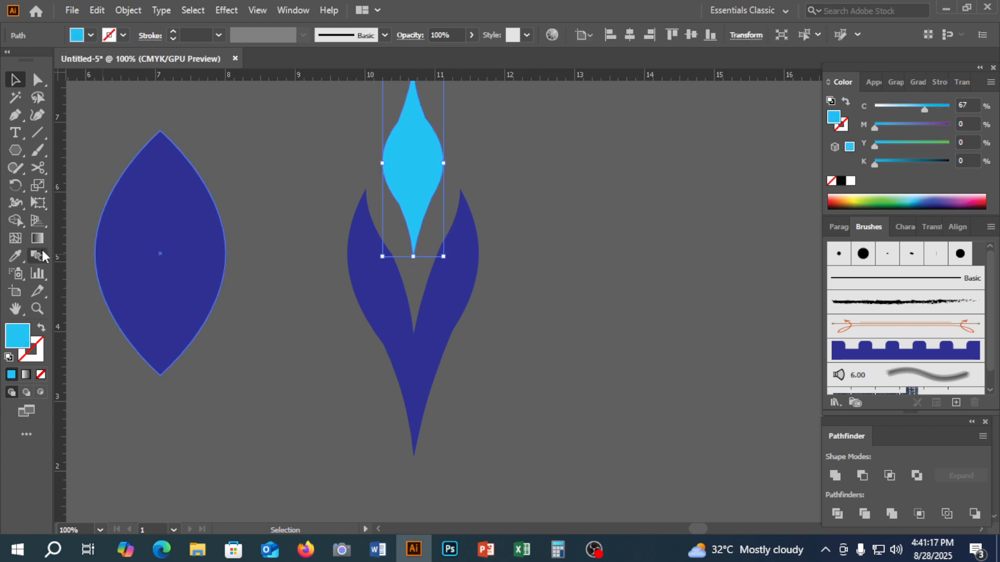
pyautogui.click(20, 254)
pyautogui.click(480, 272)
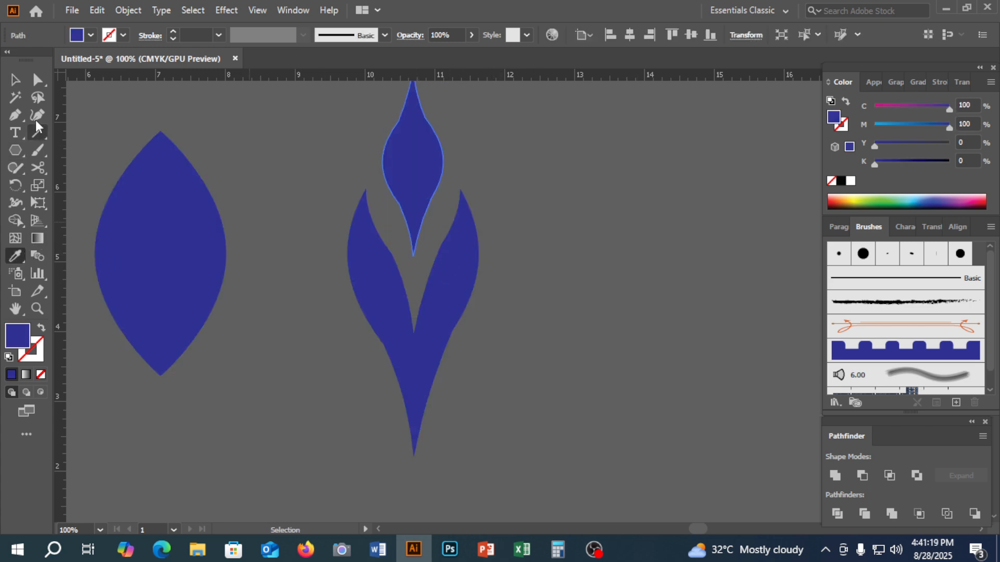
pyautogui.click(15, 82)
# Step: Group the small upper leaf and the forked lower leaf into one motif
pyautogui.moveTo(277, 204); pyautogui.dragTo(544, 354)
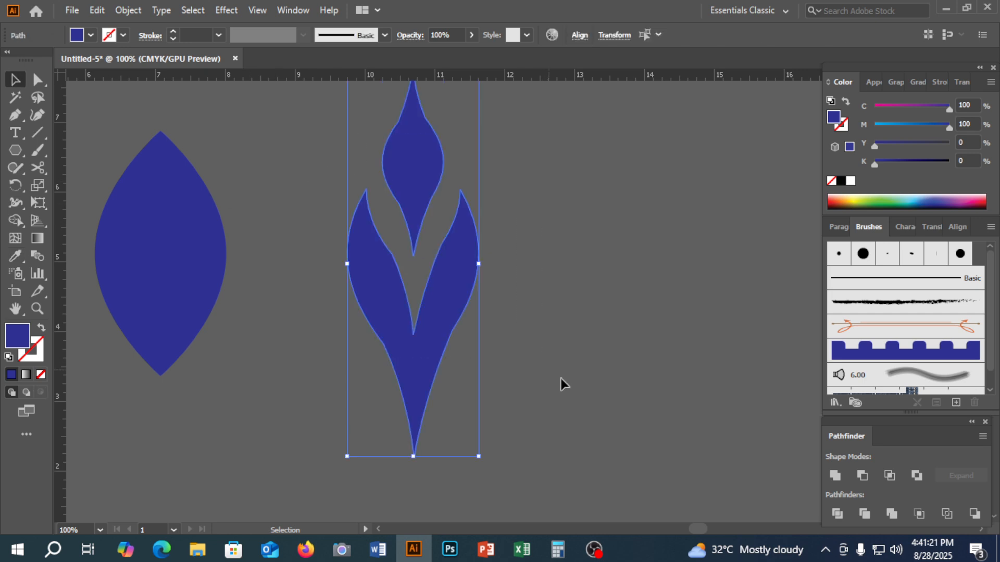
pyautogui.scroll(2, 612, 351)
pyautogui.click(613, 354)
pyautogui.scroll(-1, 617, 380)
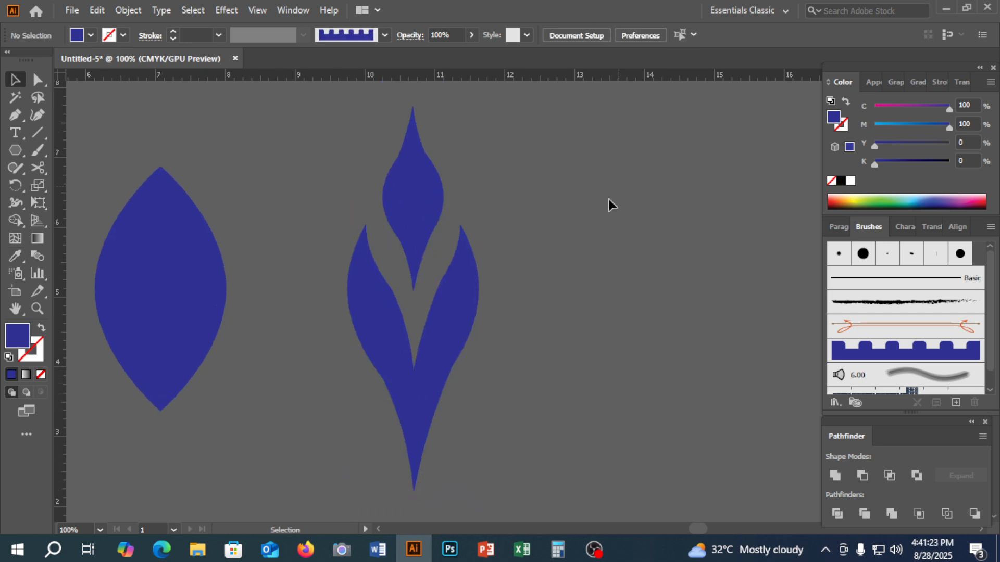
pyautogui.click(412, 459)
pyautogui.press('a')
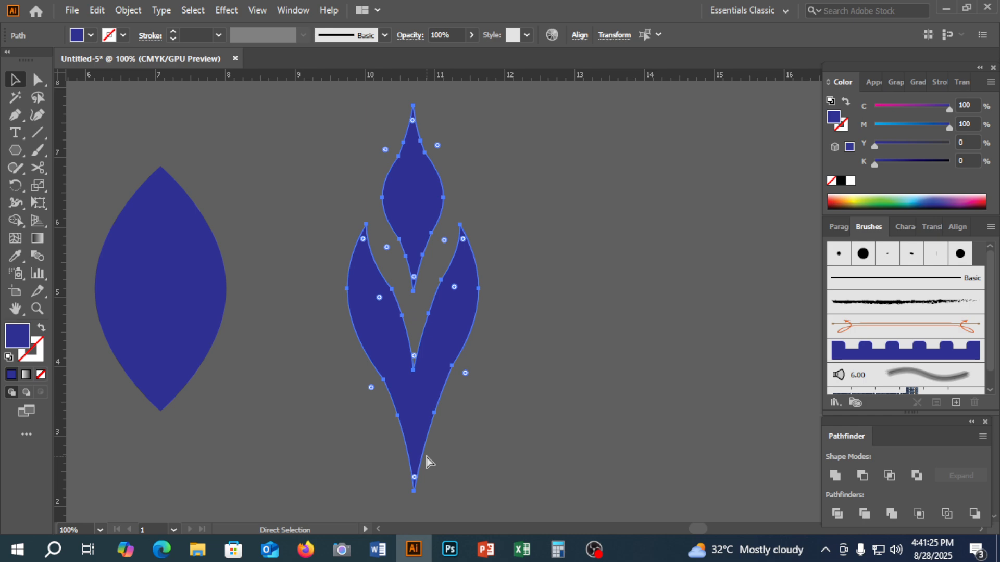
pyautogui.press('v')
pyautogui.click(636, 394)
# Step: Scale the leaf motif down to about 1.4 in wide and 4.2 in tall, and place it outside the artboard's right edge
pyautogui.hotkey('ctrl', '-')
pyautogui.hotkey('ctrl', '-')
pyautogui.hotkey('ctrl', '-')
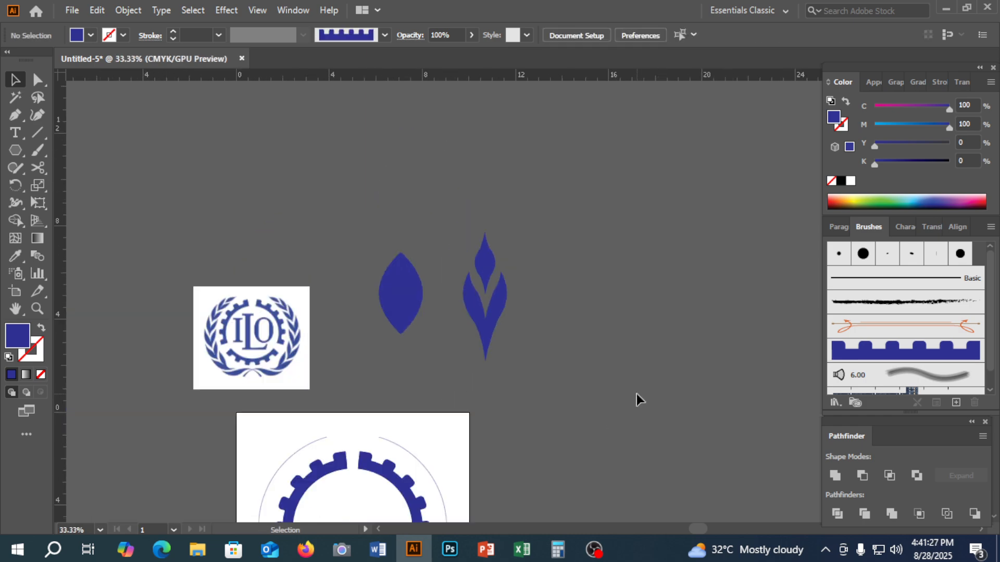
pyautogui.scroll(-5, 562, 219)
pyautogui.hscroll(1, 563, 218)
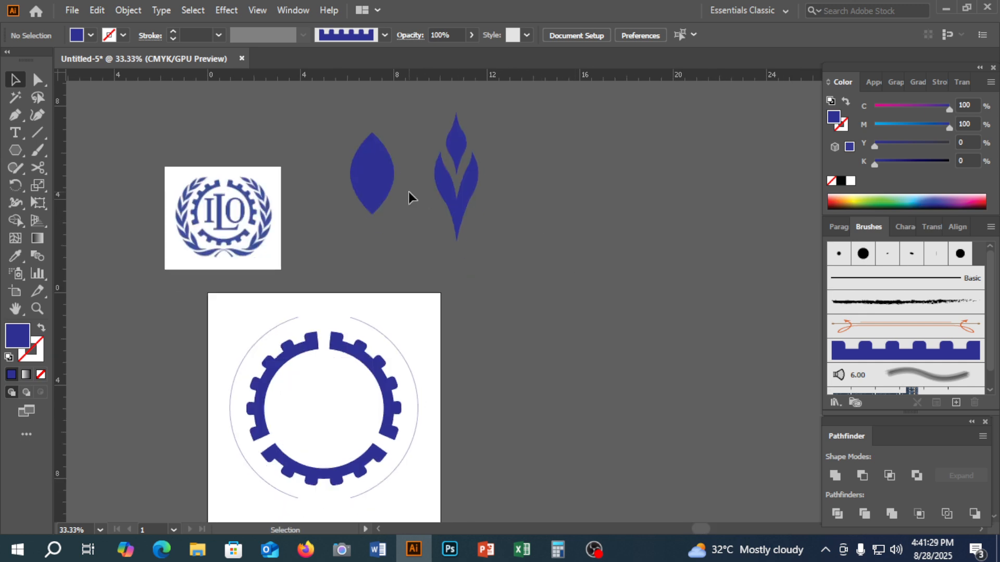
pyautogui.click(436, 193)
pyautogui.moveTo(456, 240); pyautogui.dragTo(534, 291)
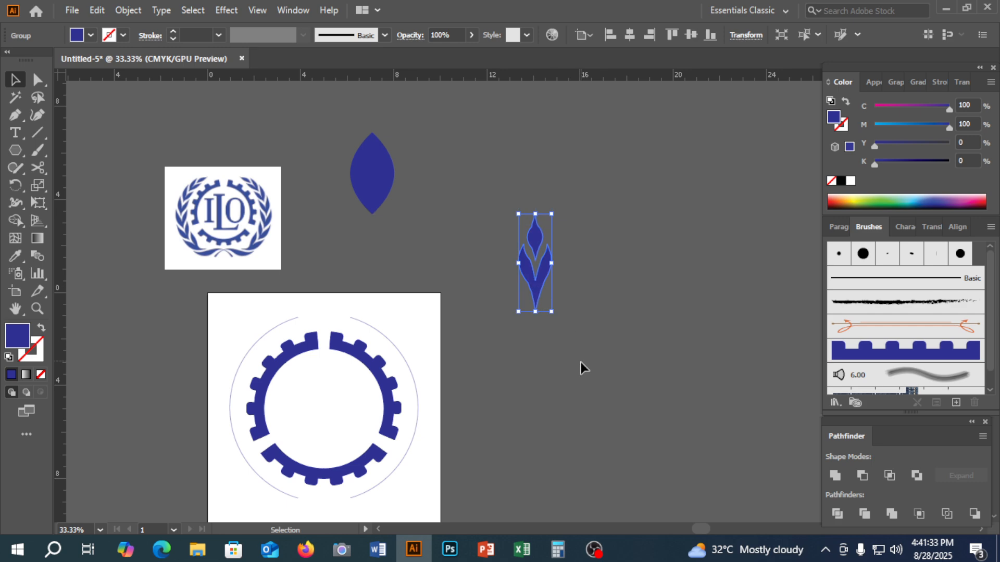
# Step: Ungroup the leaf motif into its separate upper and lower shapes
pyautogui.click(580, 361)
pyautogui.click(543, 265)
pyautogui.rightClick(537, 267)
pyautogui.click(581, 391)
pyautogui.click(549, 356)
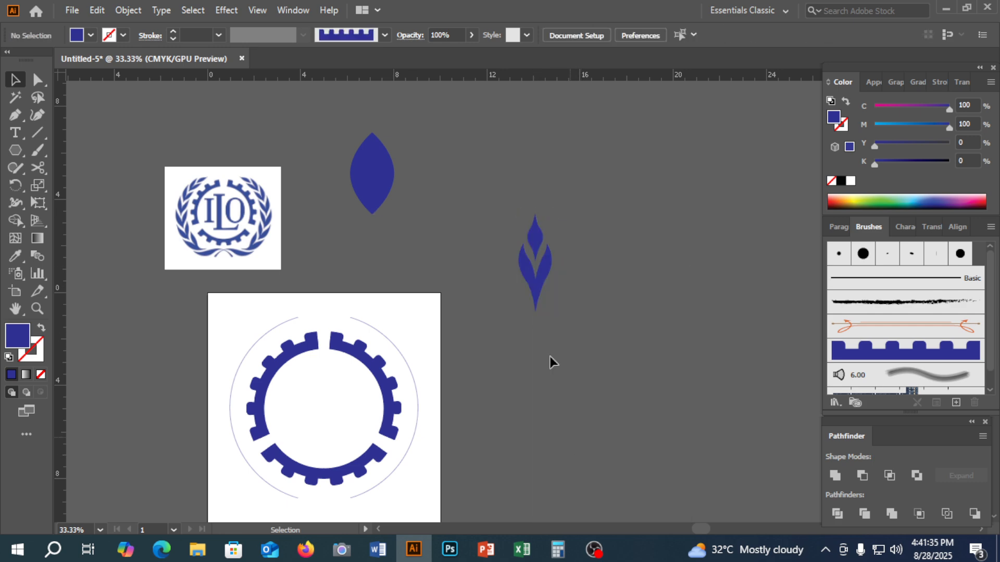
pyautogui.moveTo(535, 234); pyautogui.dragTo(555, 175)
pyautogui.hotkey('ctrl', 'z')
pyautogui.click(577, 339)
pyautogui.moveTo(540, 271); pyautogui.dragTo(556, 323)
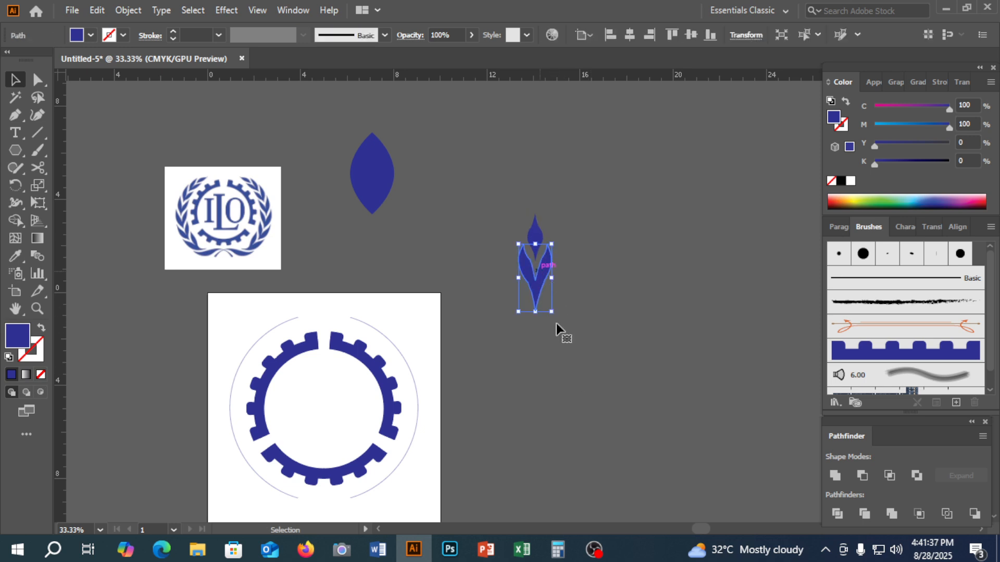
# Step: Enlarge the ILO reference image to about 8.6 in wide and move it clear of the artboard and the plain leaf
pyautogui.scroll(-2, 577, 419)
pyautogui.click(268, 194)
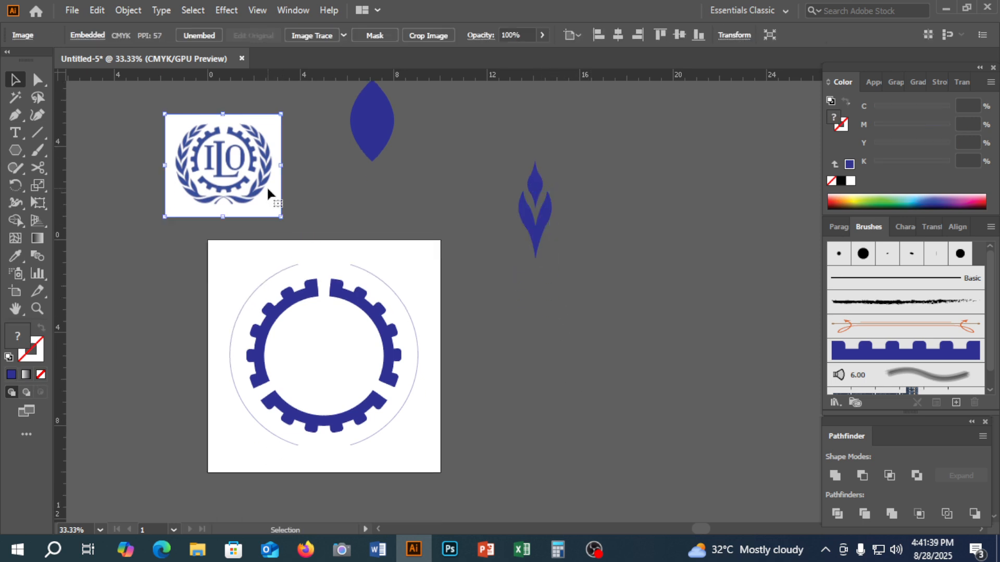
pyautogui.moveTo(281, 165); pyautogui.dragTo(367, 190)
pyautogui.moveTo(304, 196); pyautogui.dragTo(239, 228)
pyautogui.moveTo(237, 227); pyautogui.dragTo(224, 213)
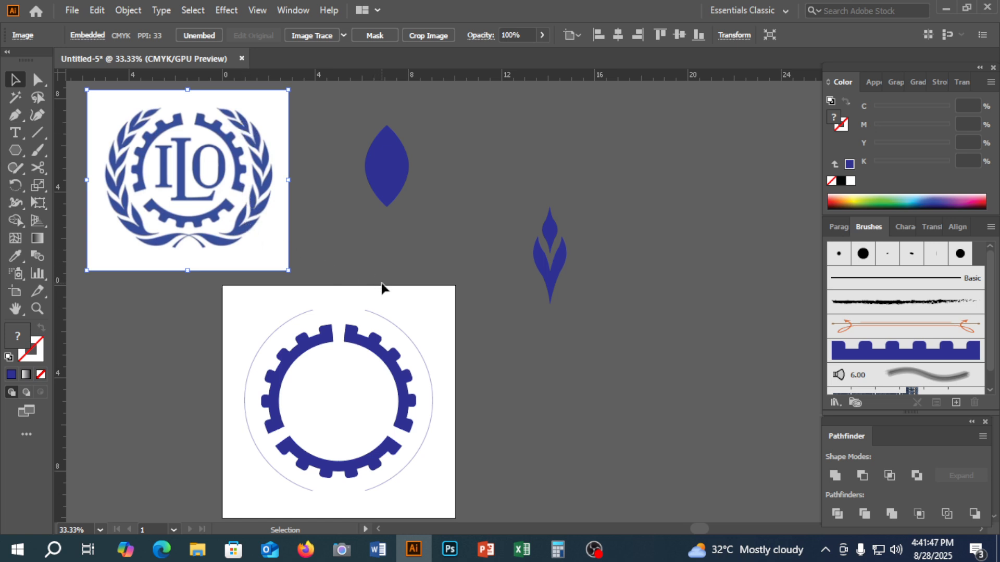
# Step: Start a Transform effect on the forked lower leaf with horizontal and vertical scale both set to 120%
pyautogui.click(560, 281)
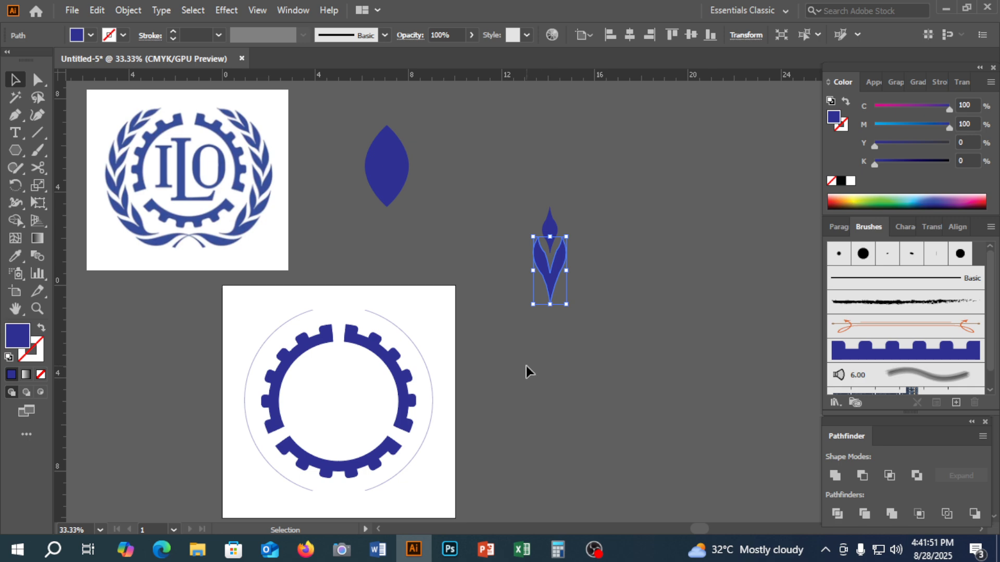
pyautogui.click(226, 11)
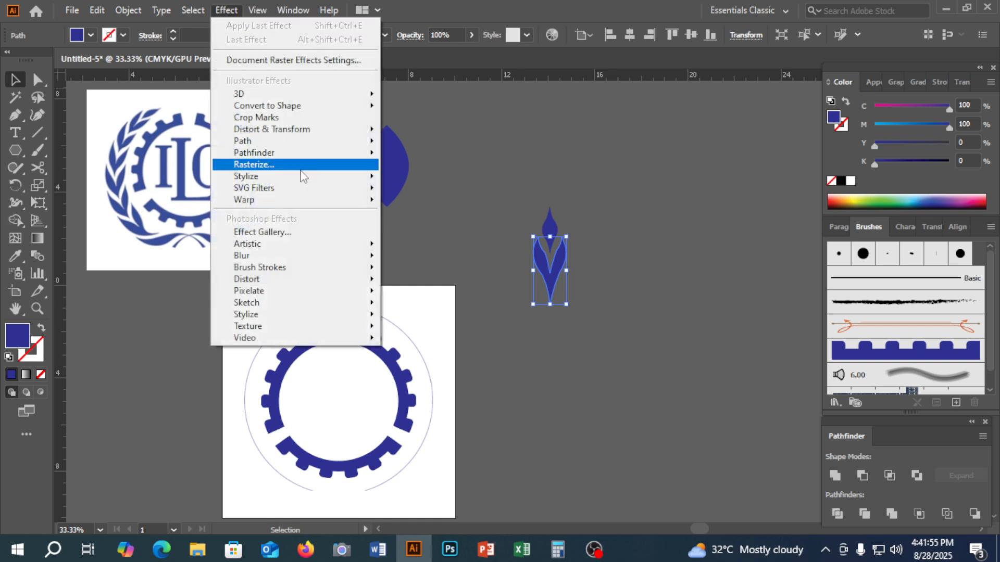
pyautogui.moveTo(297, 133)
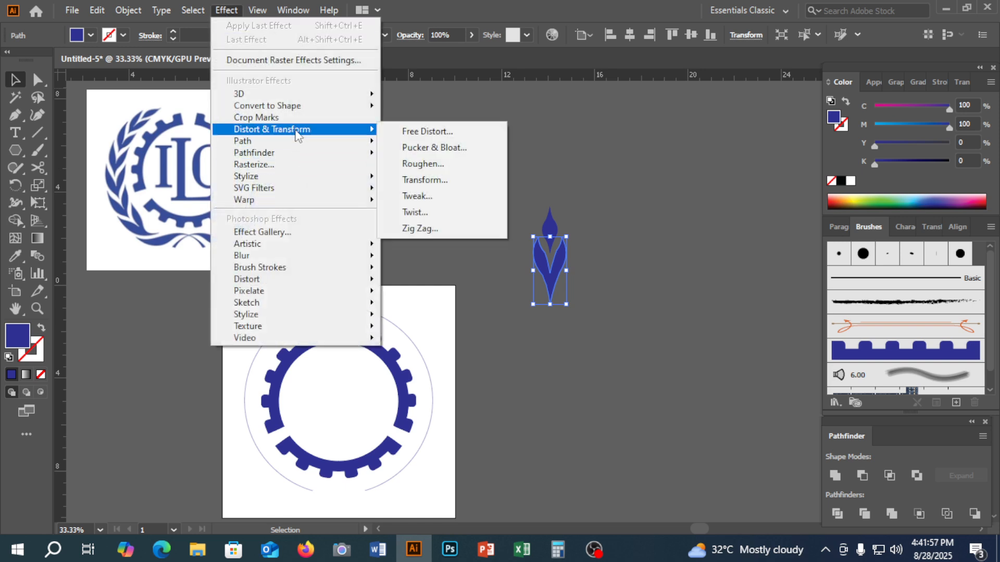
pyautogui.click(463, 180)
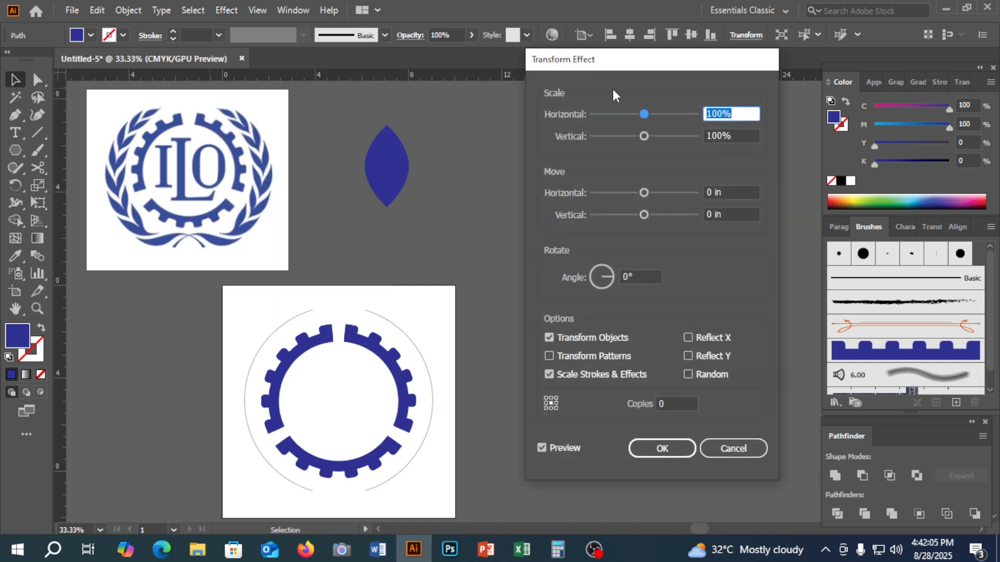
pyautogui.moveTo(606, 68); pyautogui.dragTo(673, 122)
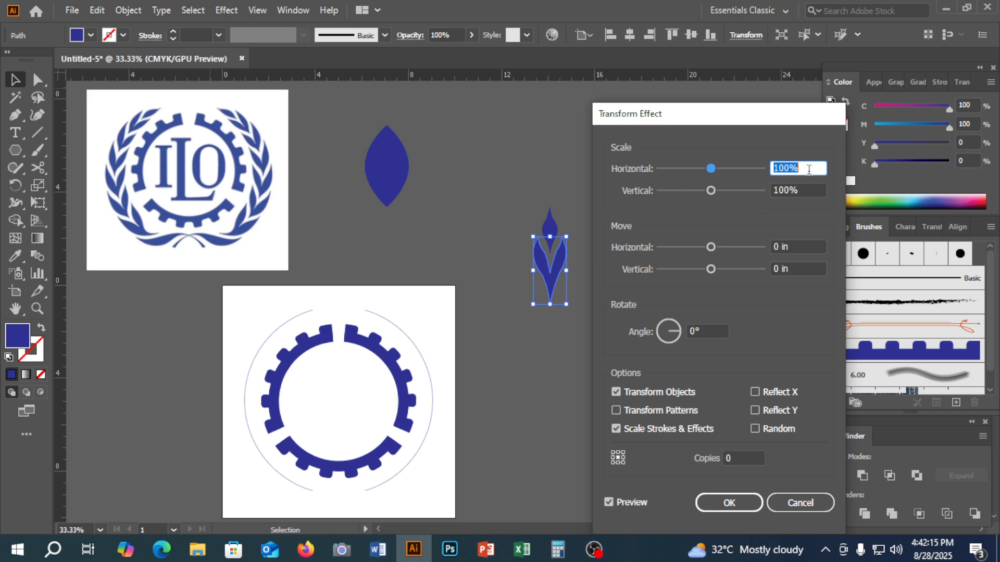
pyautogui.write('120')
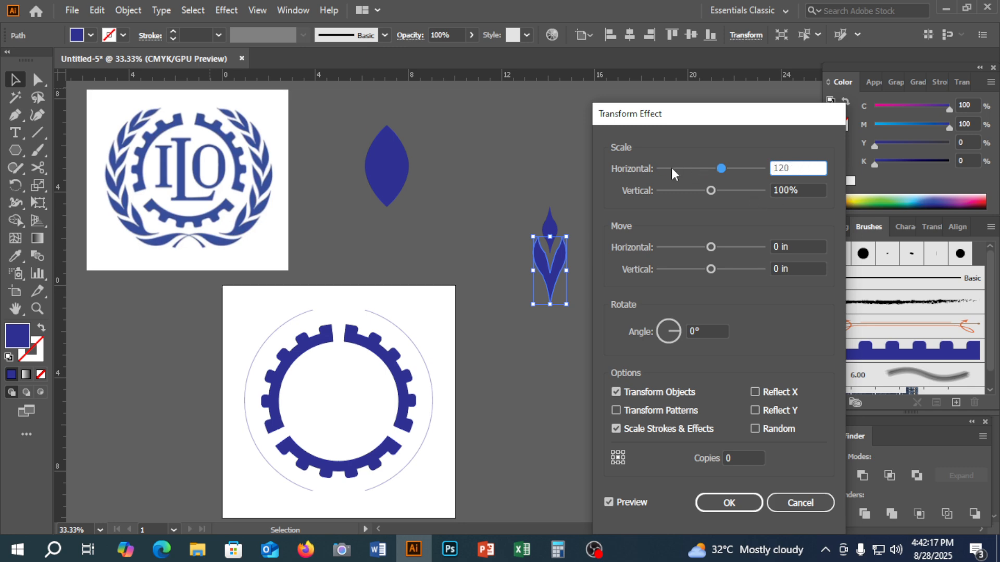
pyautogui.press('Tab')
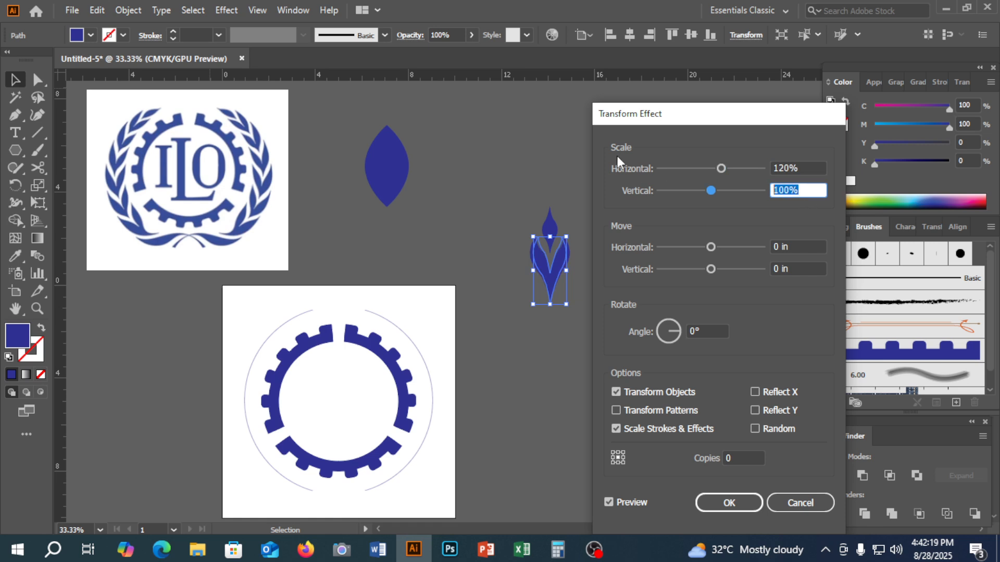
pyautogui.write('120')
pyautogui.press('Tab')
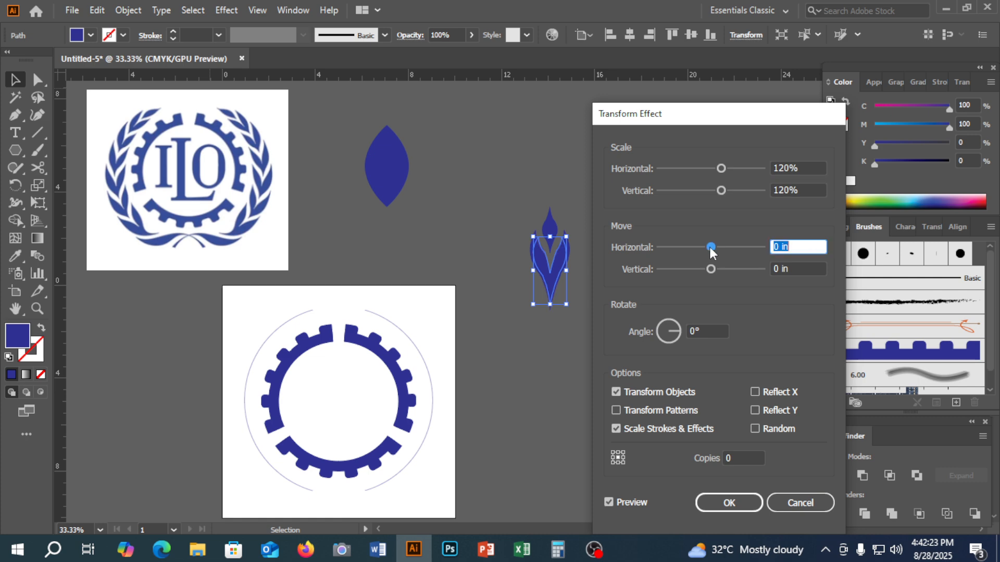
pyautogui.moveTo(711, 247)
pyautogui.mouseDown()
pyautogui.moveTo(735, 248)
pyautogui.moveTo(650, 248)
pyautogui.moveTo(679, 243)
pyautogui.moveTo(711, 254)
pyautogui.mouseUp()
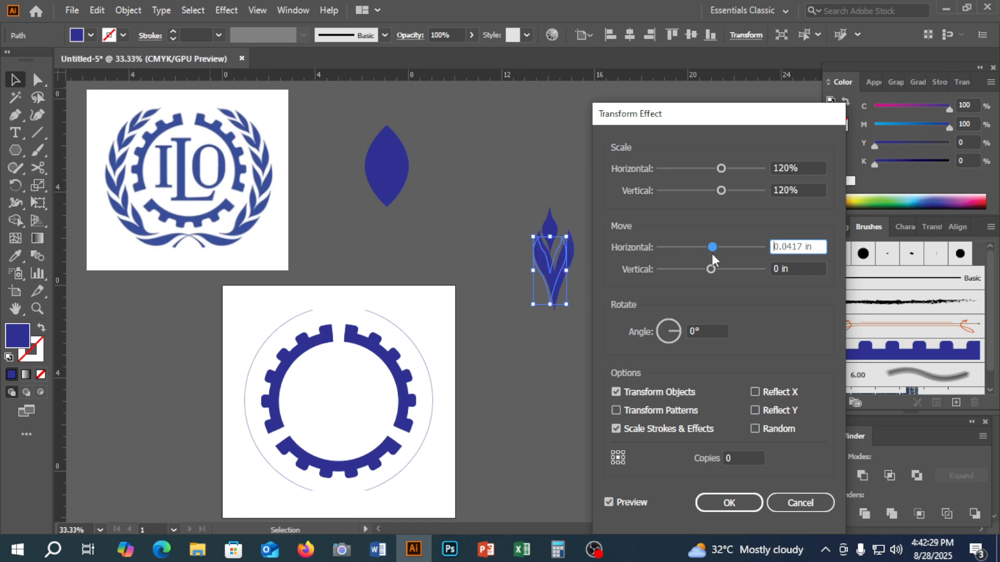
pyautogui.doubleClick(808, 247)
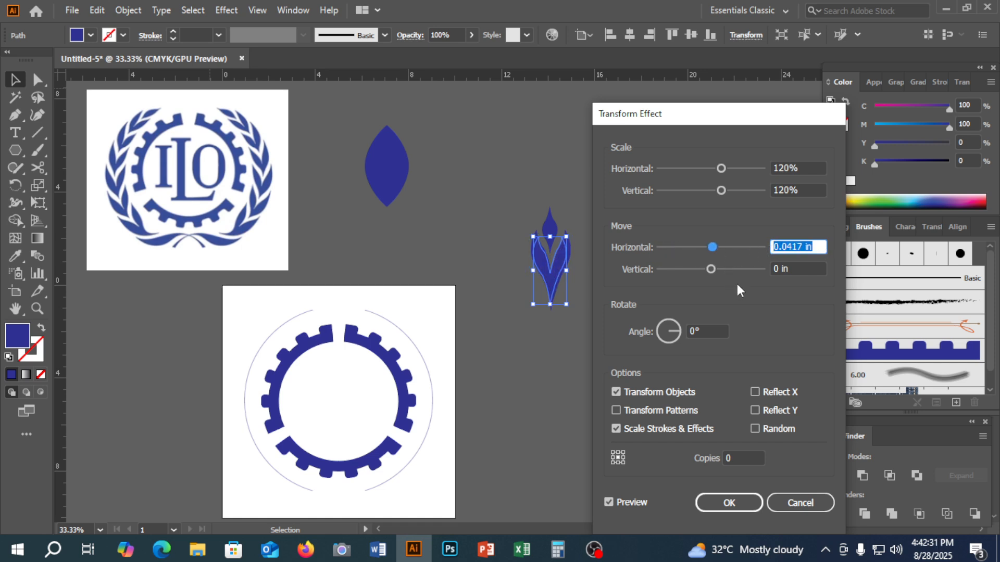
pyautogui.write('0')
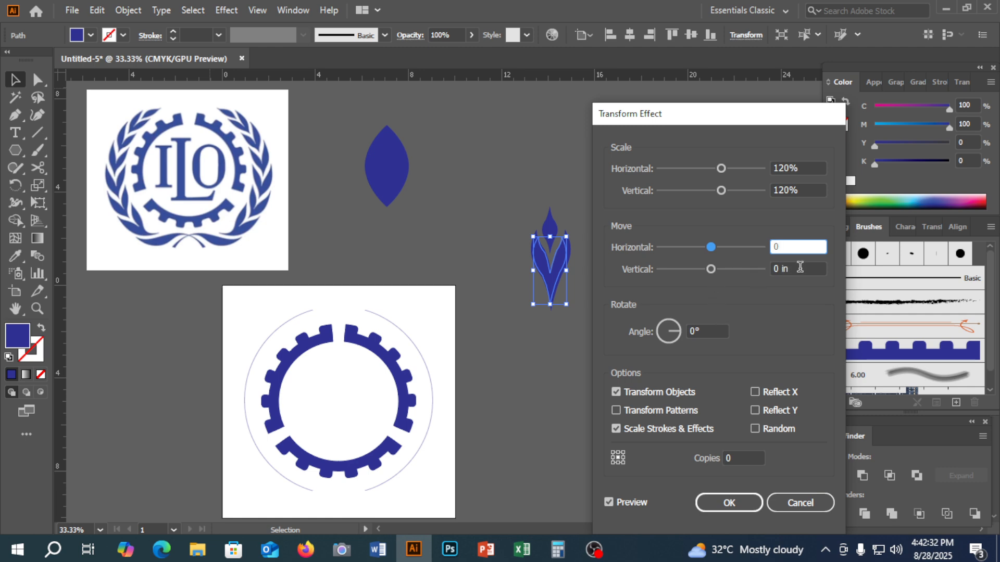
# Step: Set the Transform effect to 5 copies with a vertical move of 2.125 in, and apply it
pyautogui.click(713, 331)
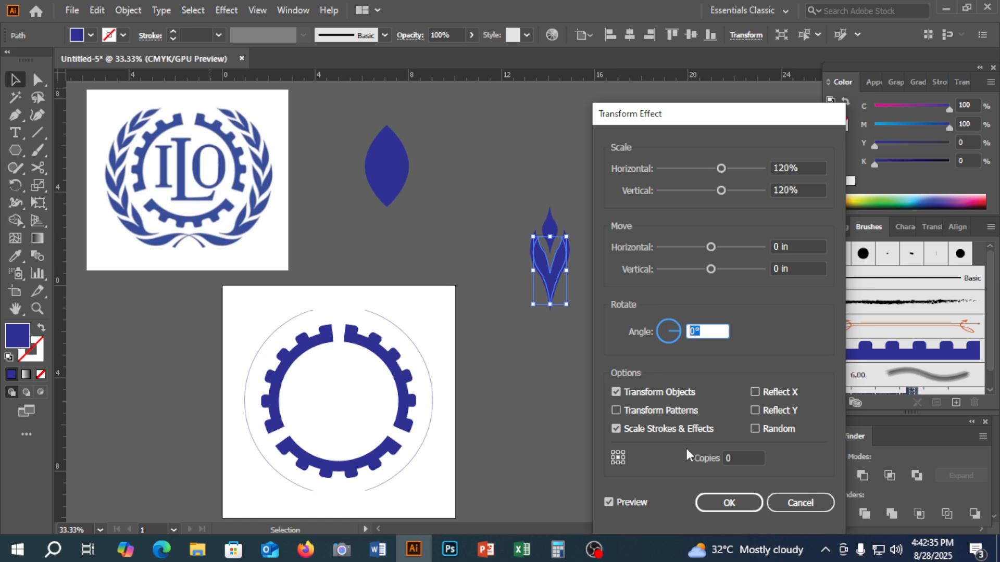
pyautogui.click(739, 458)
pyautogui.write('5')
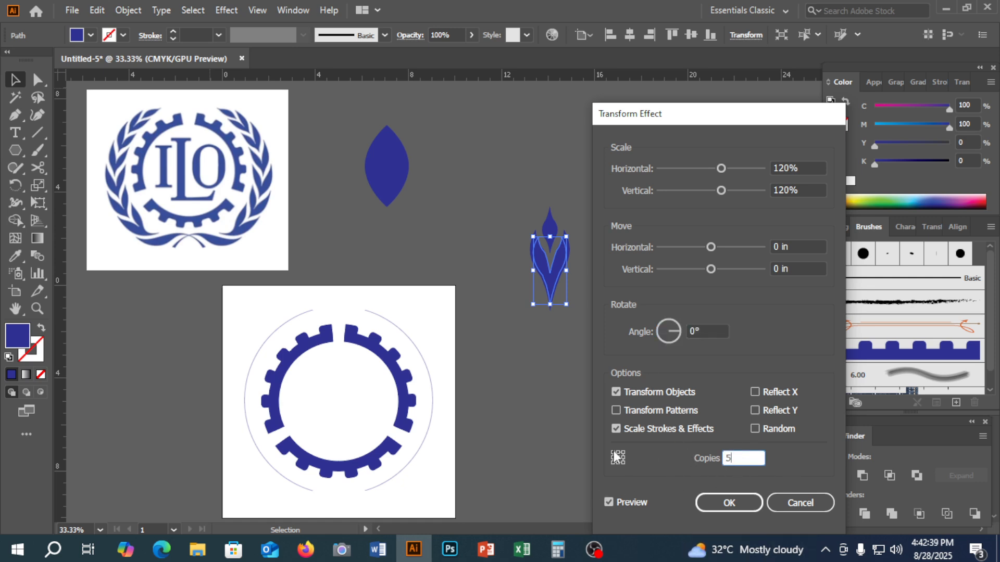
pyautogui.click(800, 270)
pyautogui.scroll(12, 793, 269)
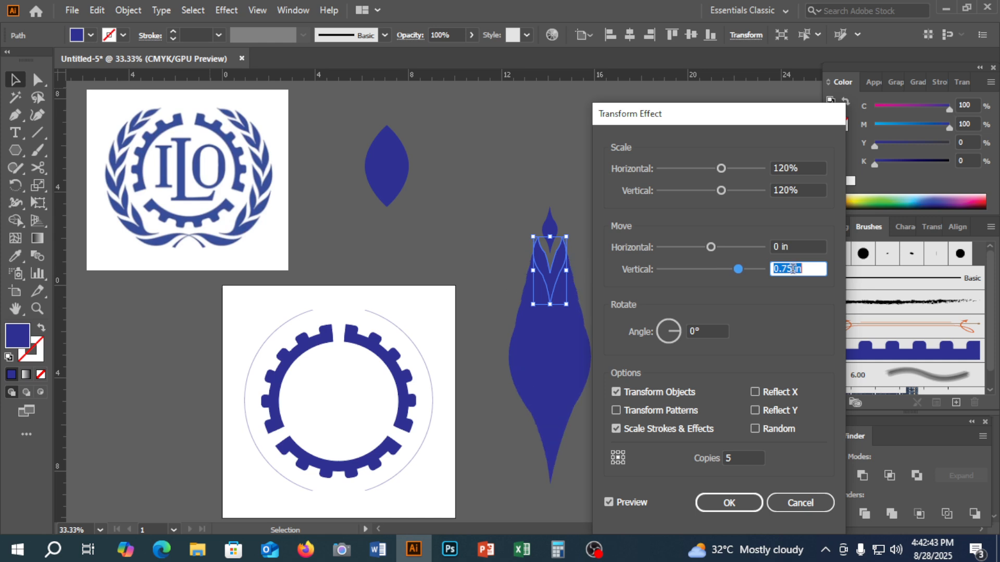
pyautogui.scroll(5, 793, 268)
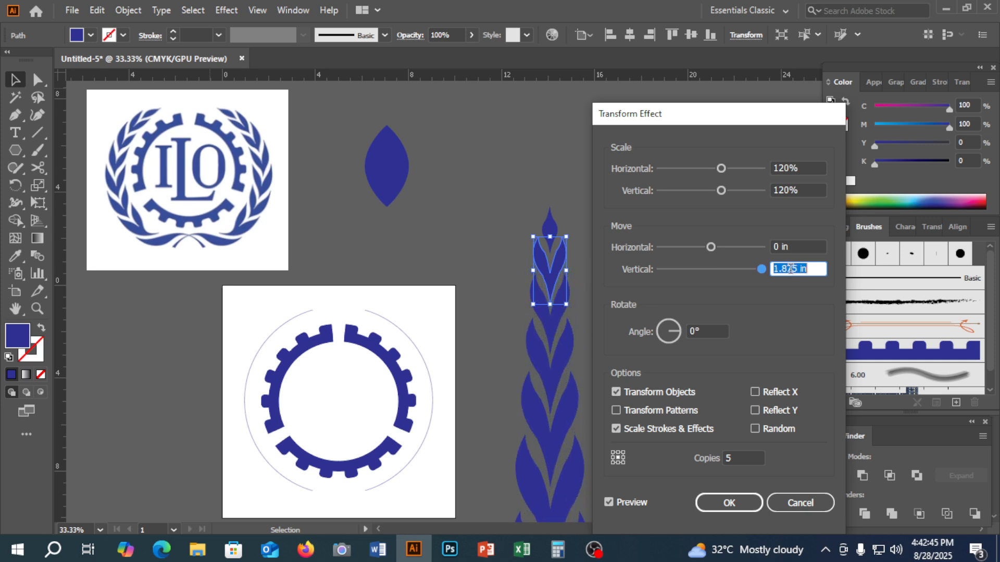
pyautogui.scroll(2, 788, 269)
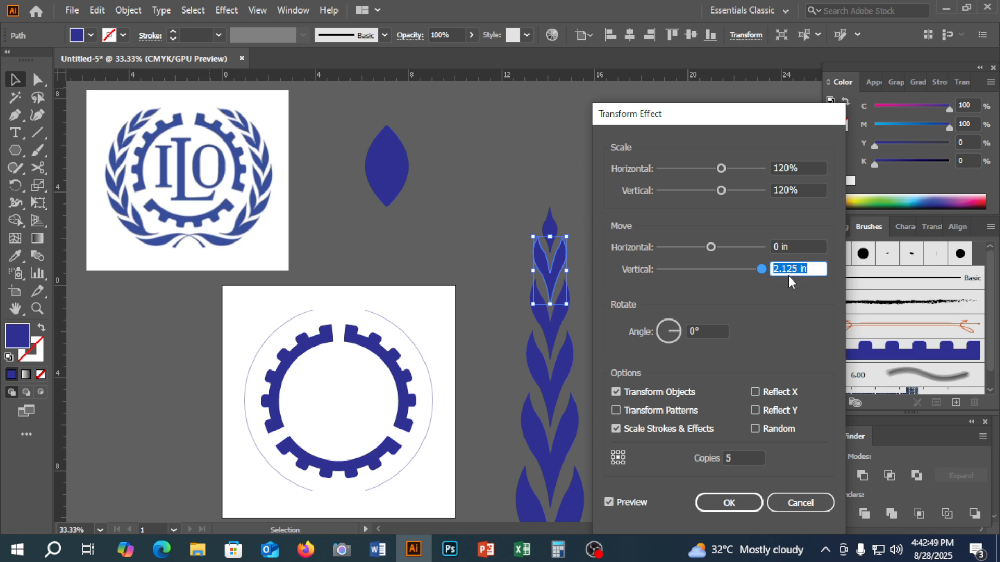
pyautogui.click(729, 503)
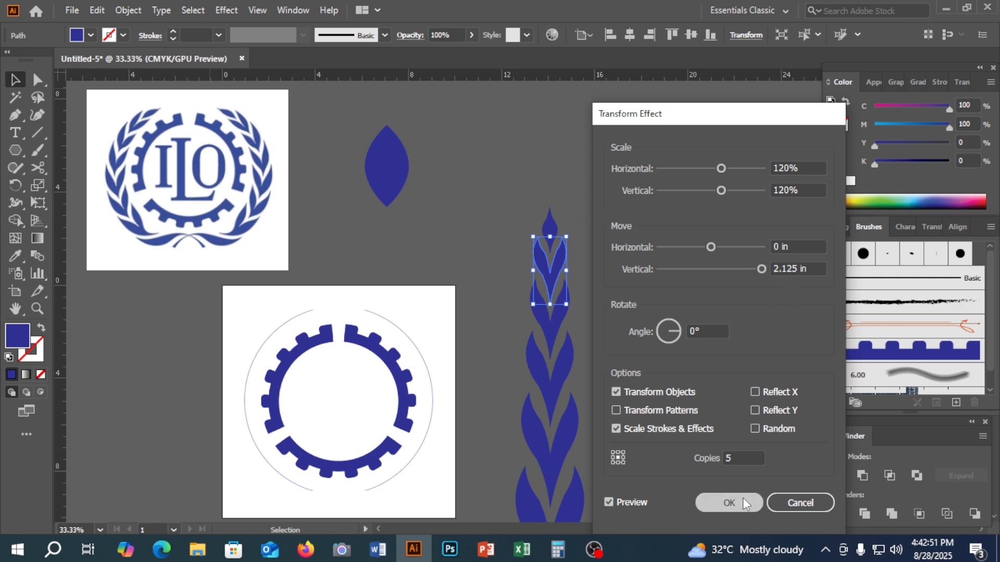
pyautogui.moveTo(538, 264); pyautogui.dragTo(619, 245)
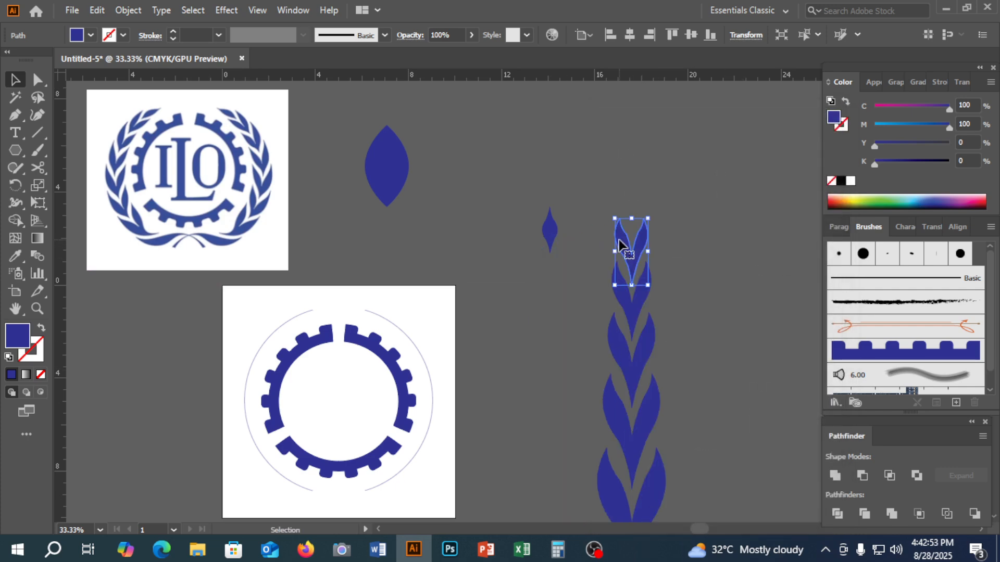
pyautogui.hotkey('ctrl', 'z')
pyautogui.moveTo(549, 277); pyautogui.dragTo(749, 130)
pyautogui.hotkey('ctrl', 'z')
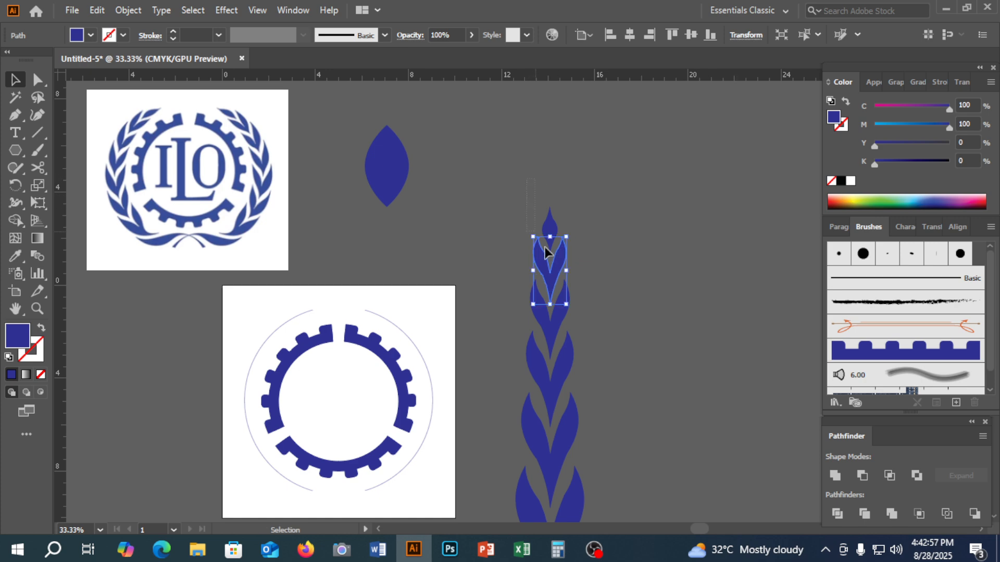
# Step: Move the small upper leaf and the forked leaf with its repeats up and farther away from the artboard
pyautogui.moveTo(545, 247); pyautogui.dragTo(593, 333)
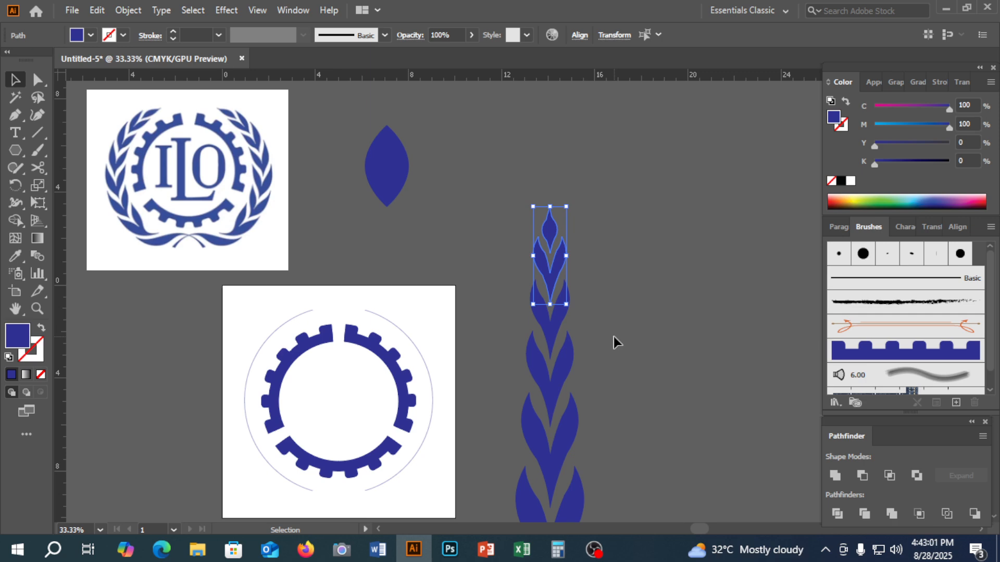
pyautogui.hotkey('ctrl', '-')
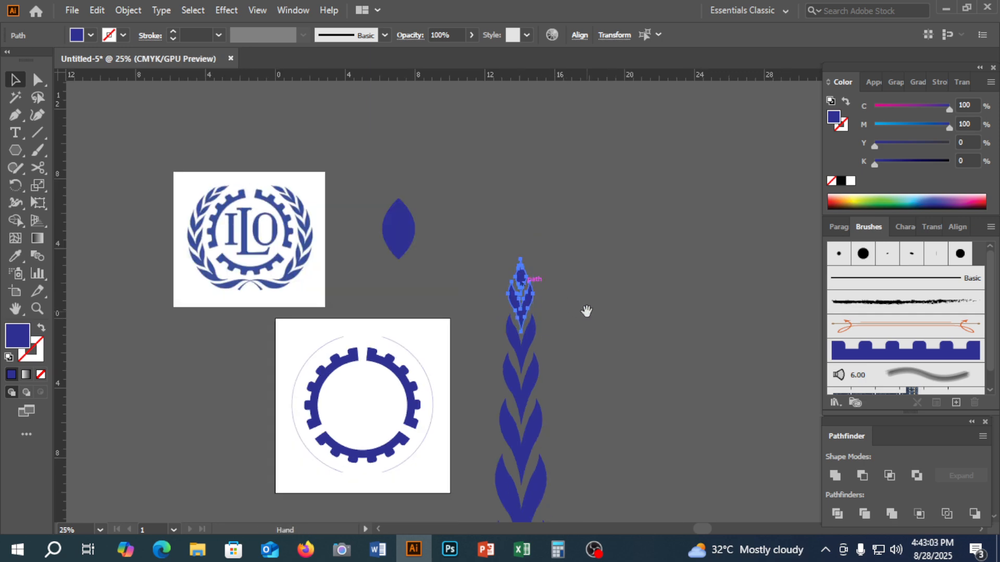
pyautogui.moveTo(587, 311); pyautogui.dragTo(544, 233)
pyautogui.moveTo(479, 232); pyautogui.dragTo(524, 151)
pyautogui.click(586, 276)
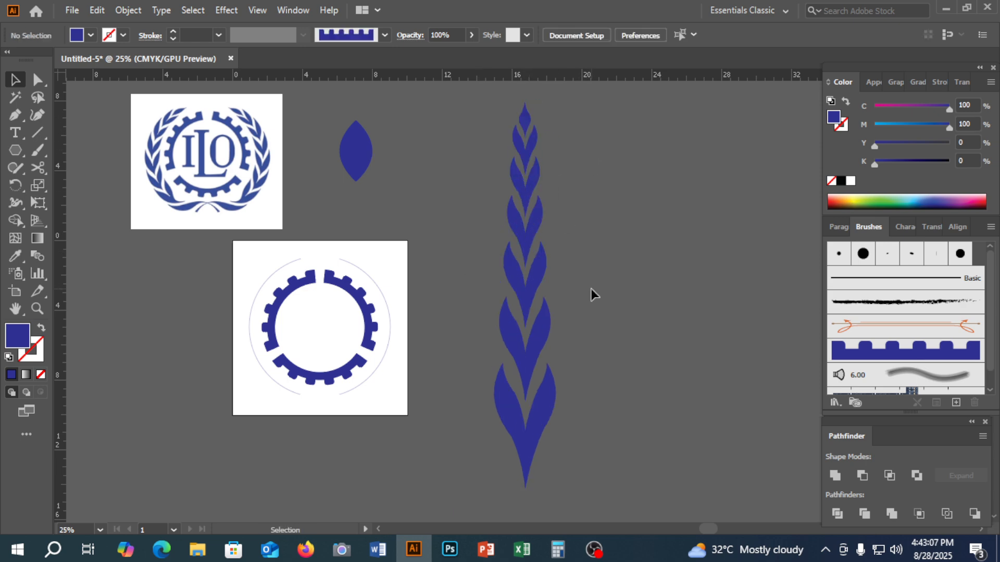
pyautogui.moveTo(759, 501); pyautogui.dragTo(724, 478)
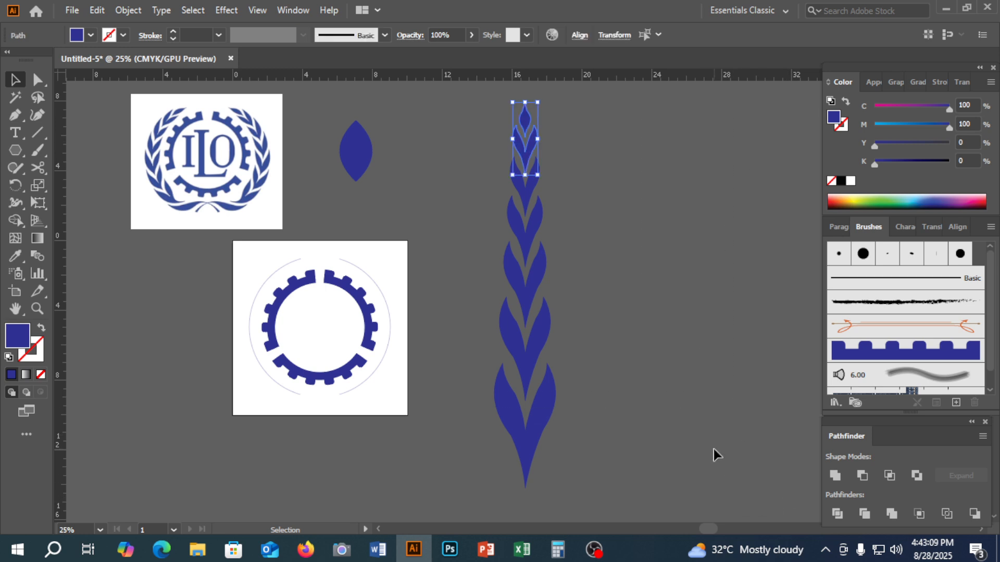
pyautogui.click(498, 288)
pyautogui.moveTo(521, 152); pyautogui.dragTo(625, 247)
pyautogui.hotkey('ctrl', 'z')
pyautogui.hotkey('ctrl', 'z')
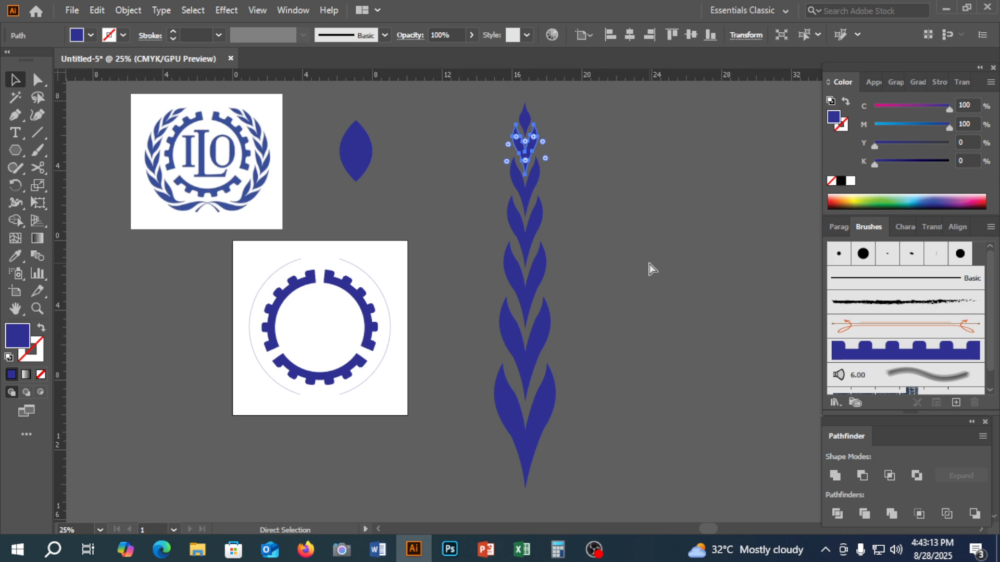
# Step: Expand the appearance of the whole leaf sprig so the repeated leaves become real shapes
pyautogui.click(494, 192)
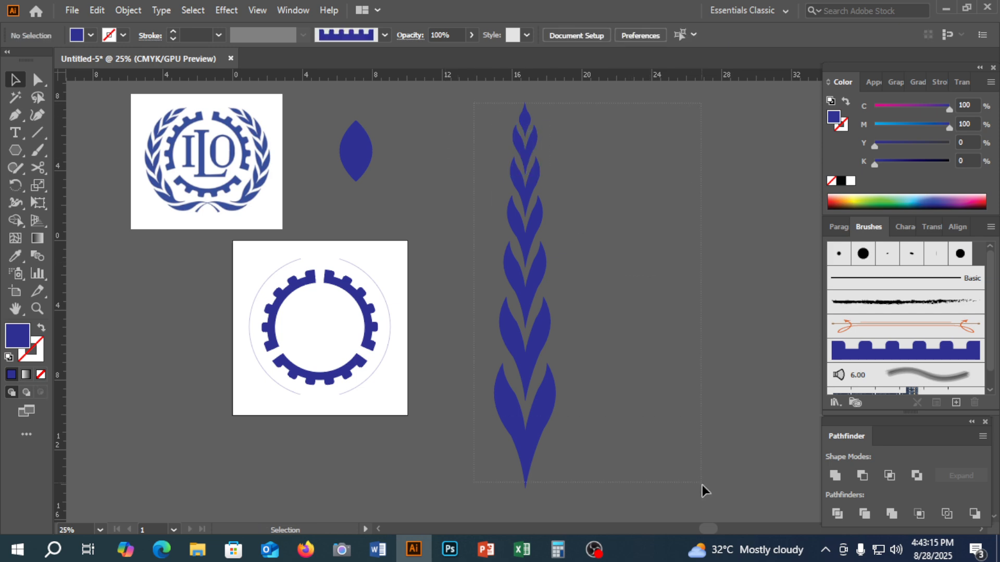
pyautogui.moveTo(702, 485); pyautogui.dragTo(692, 497)
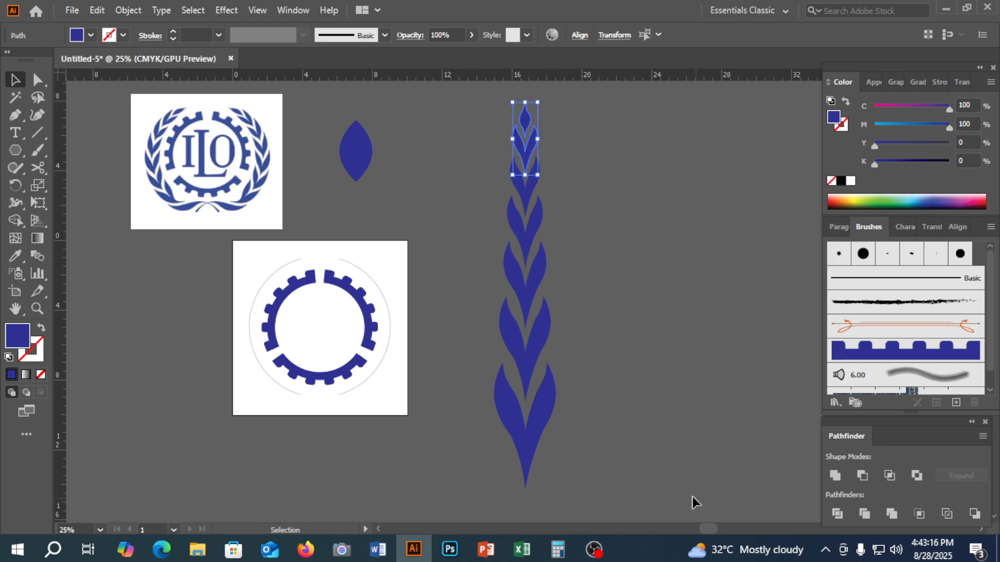
pyautogui.click(129, 12)
pyautogui.click(209, 196)
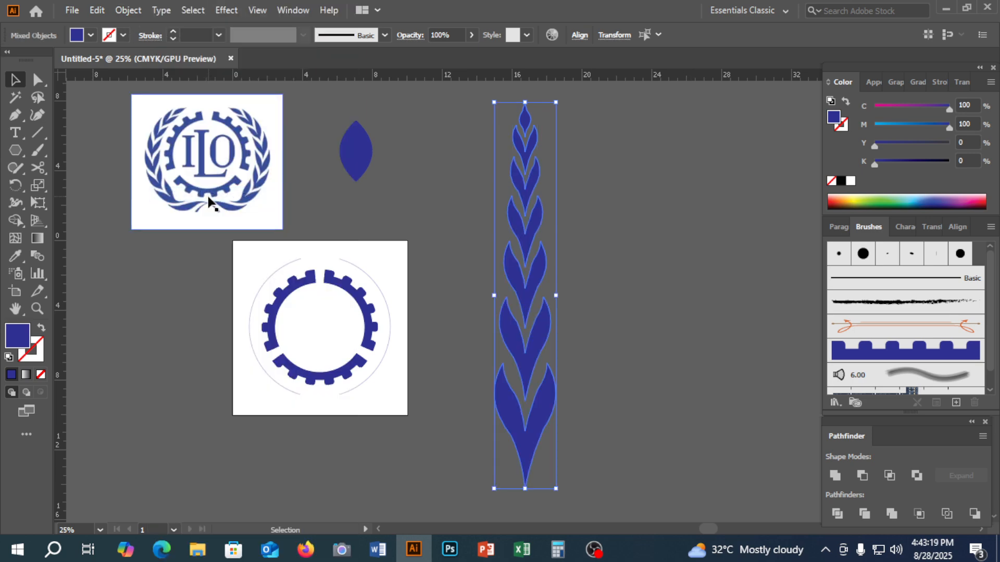
pyautogui.click(593, 551)
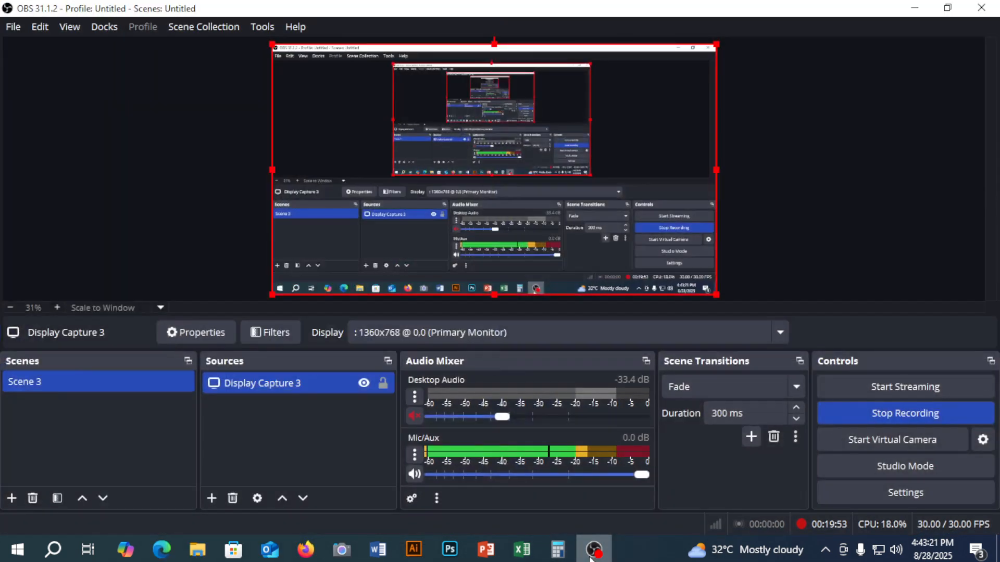
pyautogui.click(914, 7)
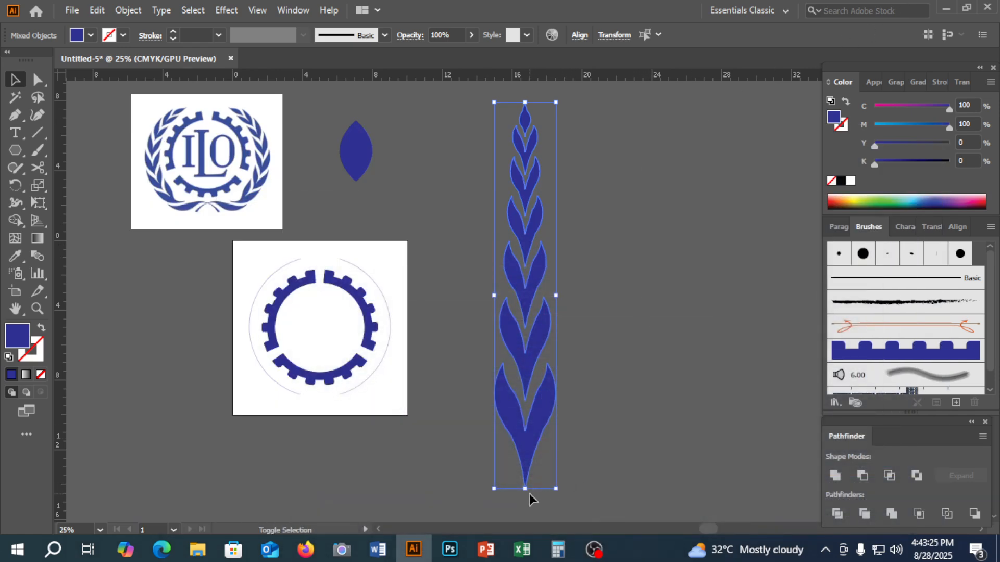
# Step: Scale the leaf sprig down to about 1.7 in wide and 10.8 in tall, and place it just outside the artboard's right edge
pyautogui.moveTo(525, 488); pyautogui.dragTo(525, 263)
pyautogui.moveTo(519, 222); pyautogui.dragTo(466, 398)
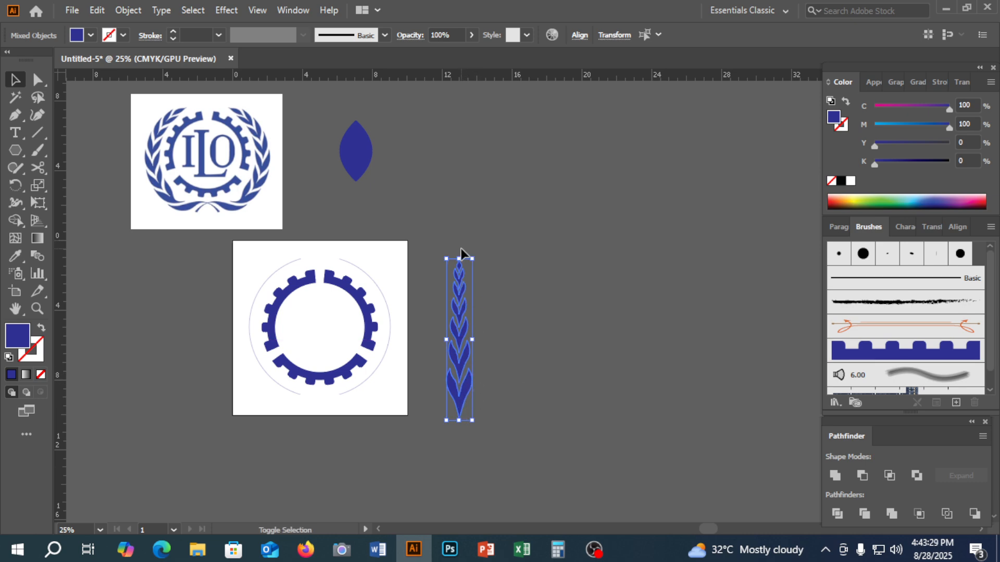
pyautogui.moveTo(461, 248); pyautogui.dragTo(459, 233)
pyautogui.click(583, 307)
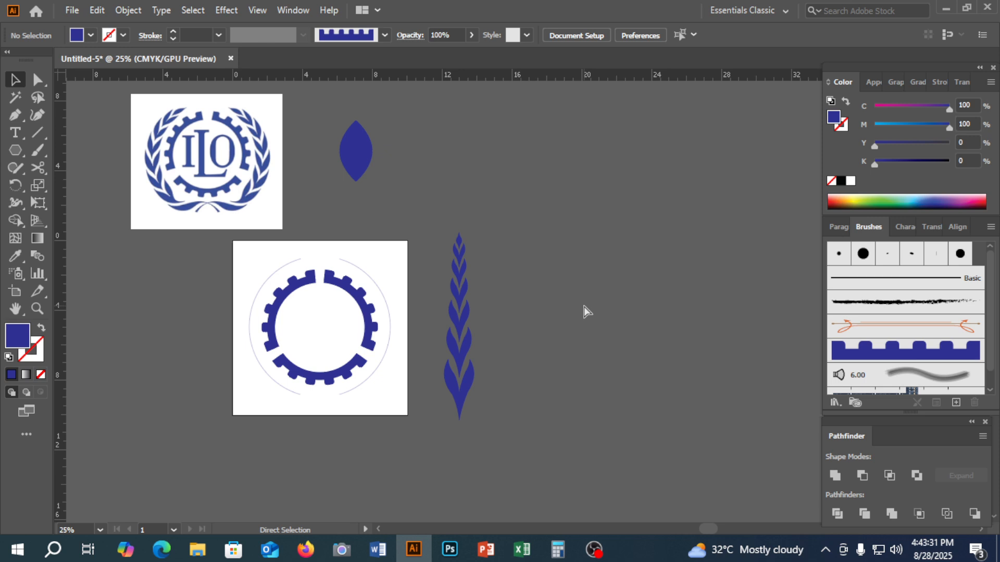
# Step: Group all the leaves of the sprig into one object
pyautogui.hotkey('ctrl', '+')
pyautogui.moveTo(561, 354); pyautogui.dragTo(728, 305)
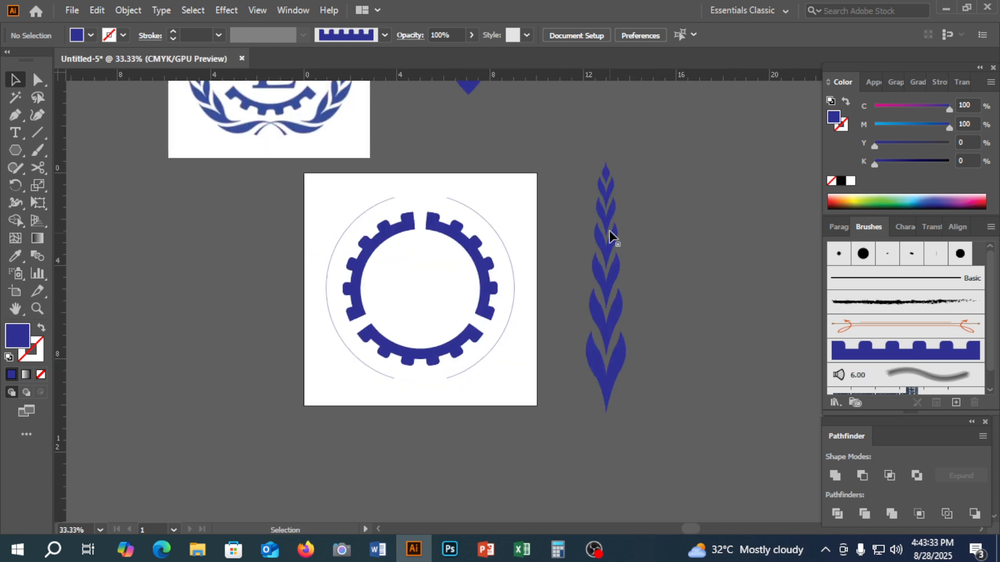
pyautogui.moveTo(655, 311); pyautogui.dragTo(676, 377)
pyautogui.hotkey('ctrl', 'g')
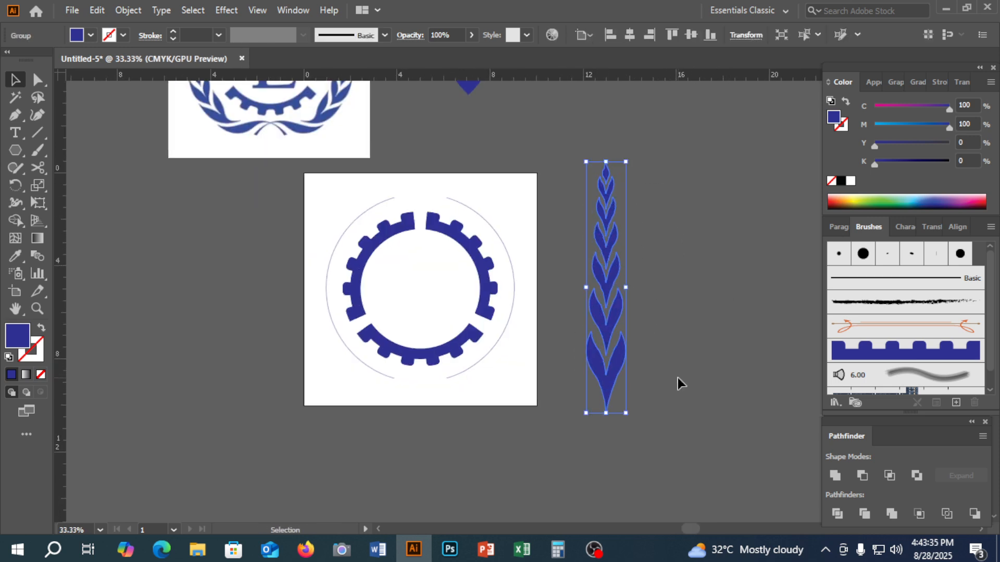
# Step: Create a new art brush from the leaf sprig, keeping the Stretch to Fit Stroke Length scaling
pyautogui.click(677, 378)
pyautogui.moveTo(613, 290); pyautogui.dragTo(934, 337)
pyautogui.moveTo(934, 330); pyautogui.dragTo(936, 328)
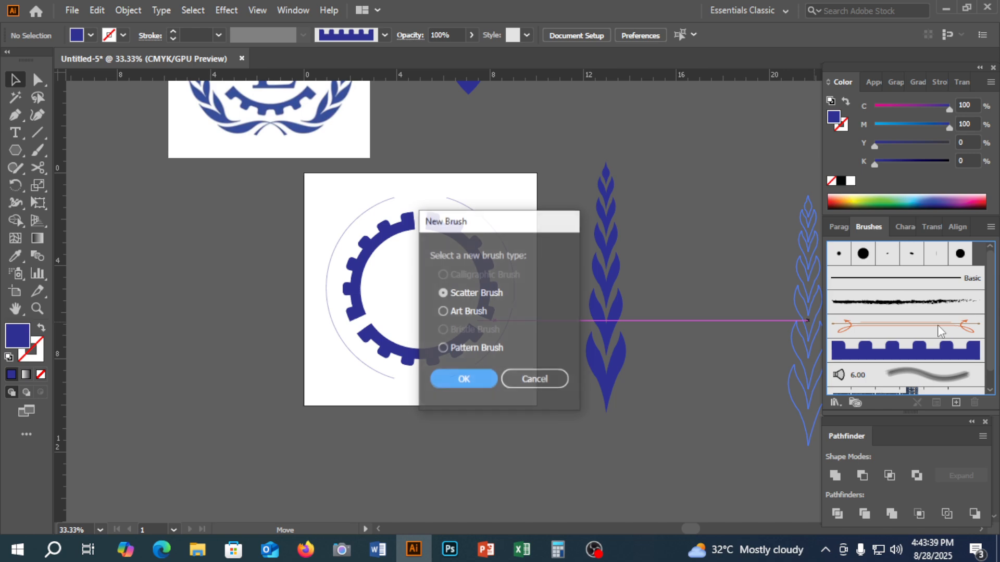
pyautogui.click(457, 311)
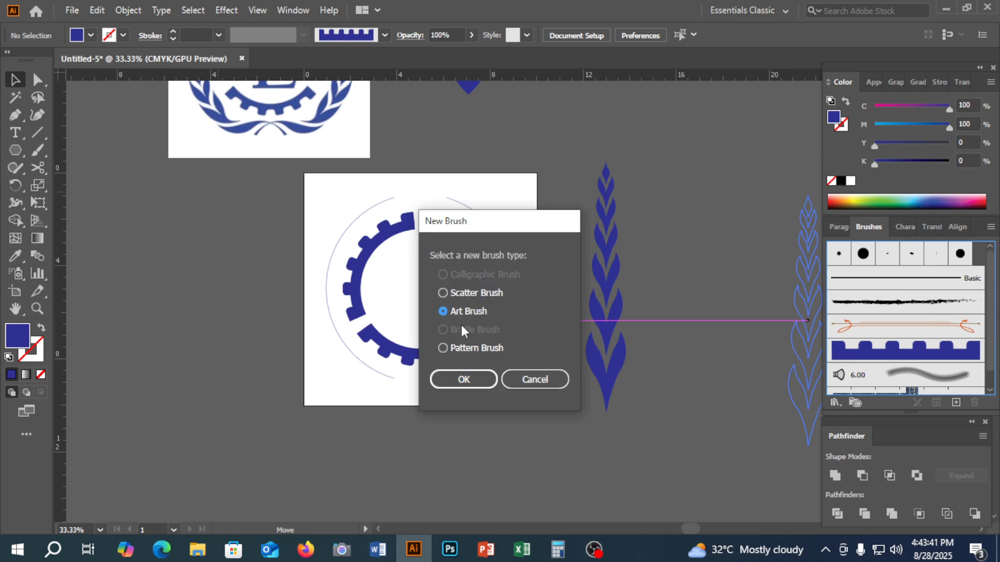
pyautogui.click(463, 371)
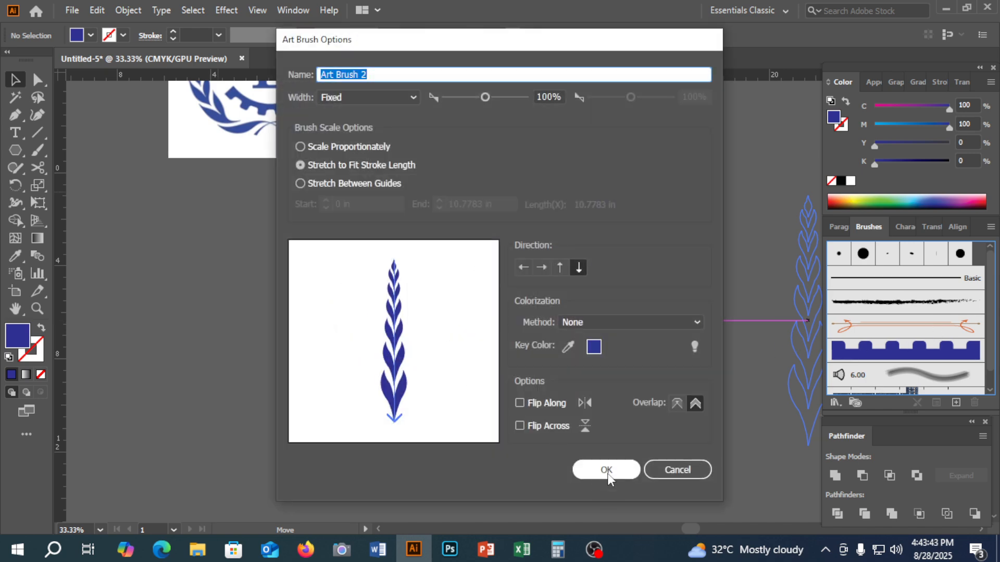
pyautogui.click(607, 470)
# Step: Apply the leaf art brush to the thin arc right of the gear and delete the original sprig beside the artboard
pyautogui.click(511, 304)
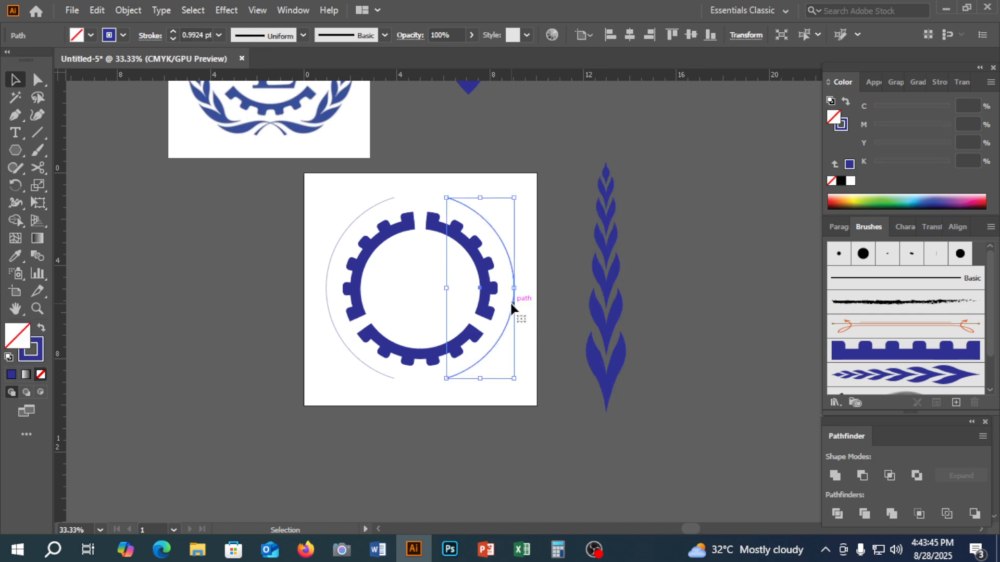
pyautogui.click(932, 380)
pyautogui.click(652, 436)
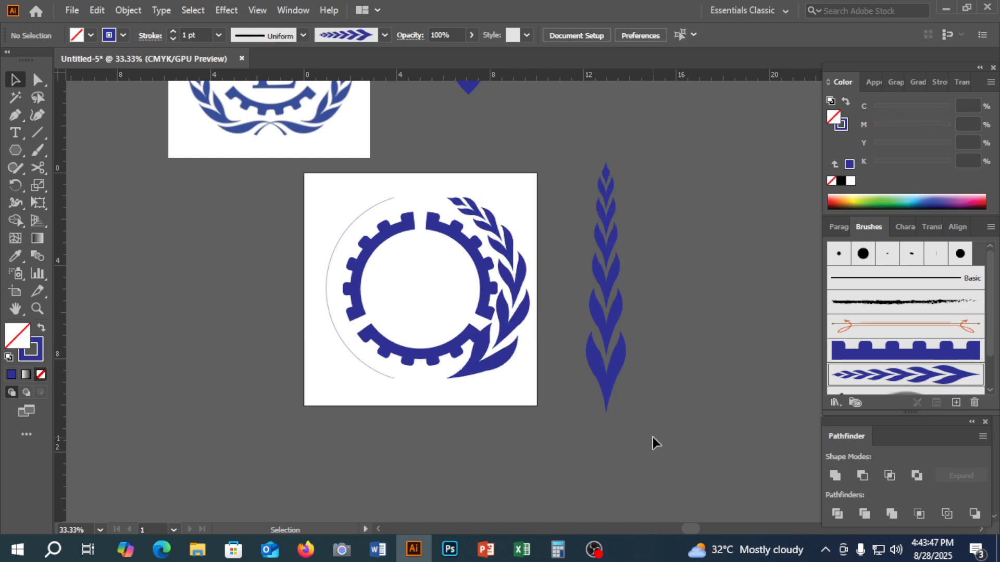
pyautogui.hotkey('ctrl', '=')
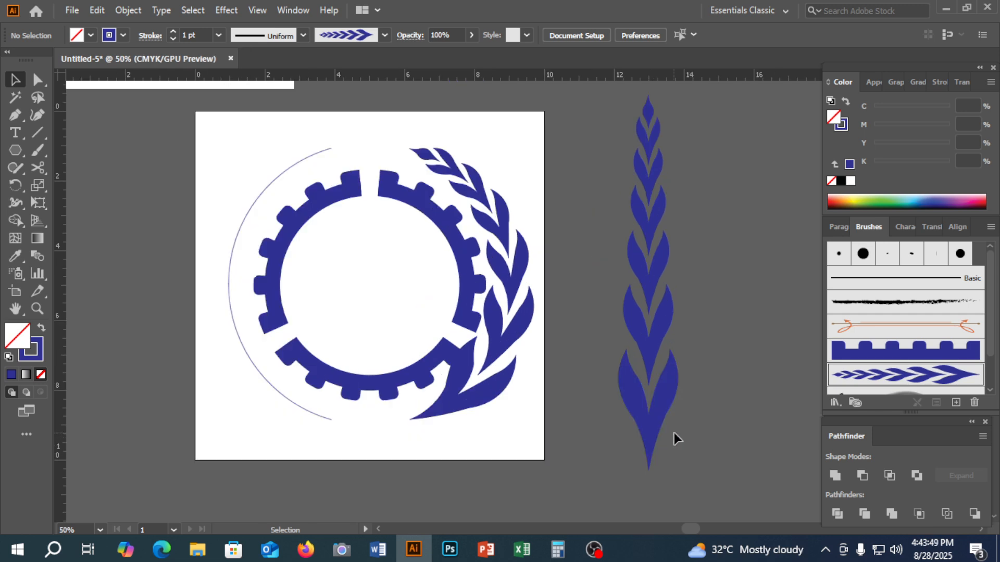
pyautogui.click(661, 409)
pyautogui.press('Delete')
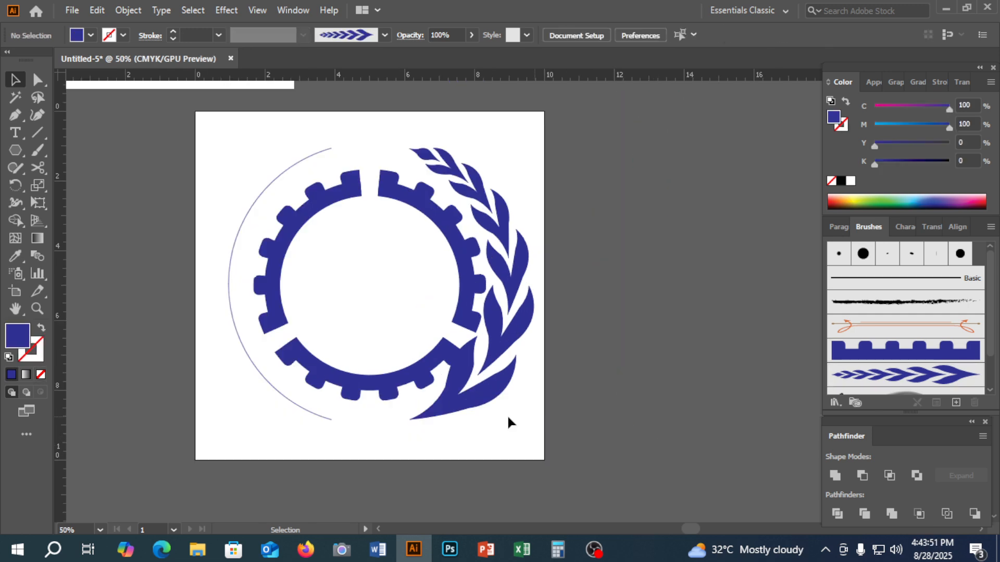
# Step: Set the stroke weight of the right leaf arc to 0.75 pt
pyautogui.click(442, 410)
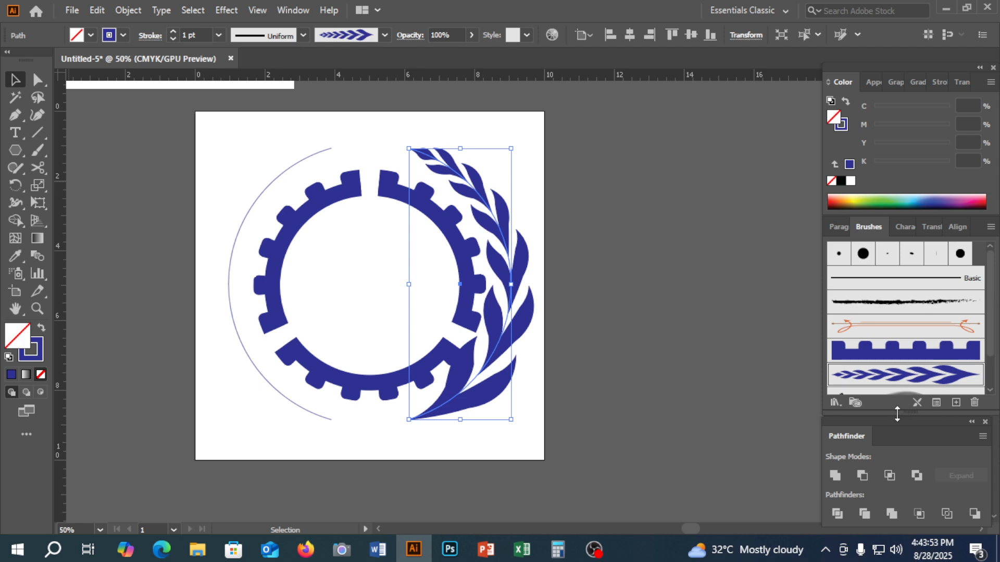
pyautogui.click(174, 39)
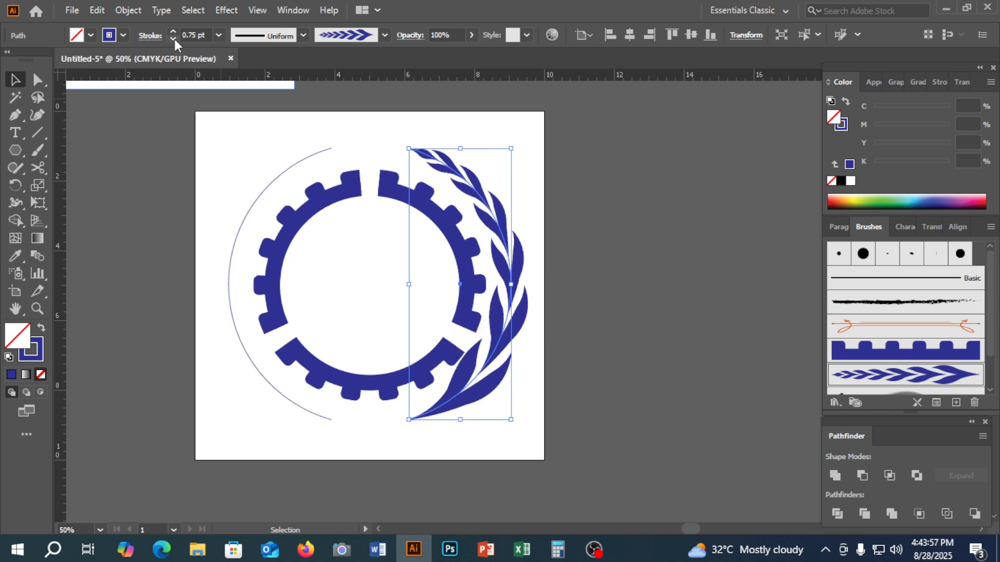
pyautogui.click(174, 39)
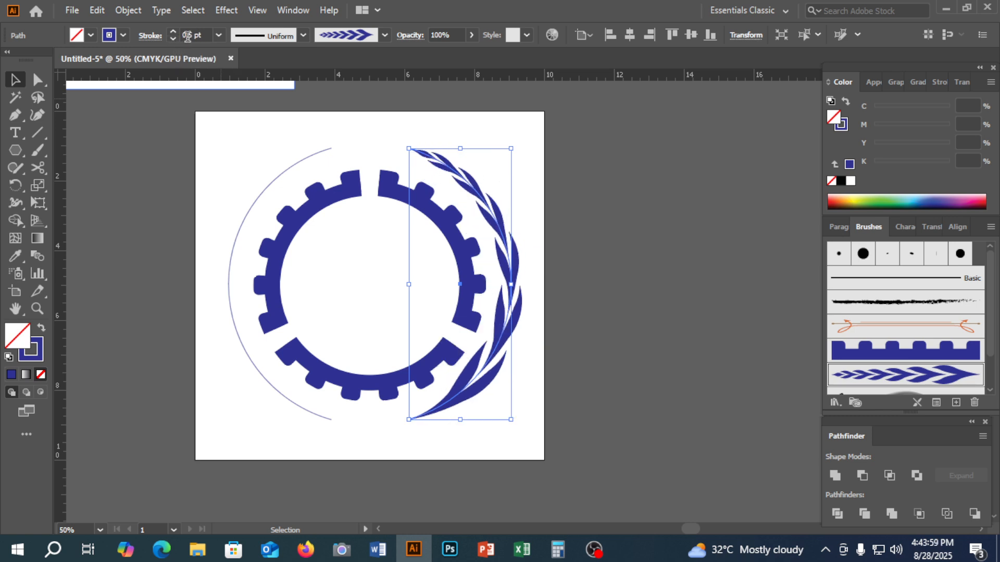
pyautogui.moveTo(209, 35); pyautogui.dragTo(77, 50)
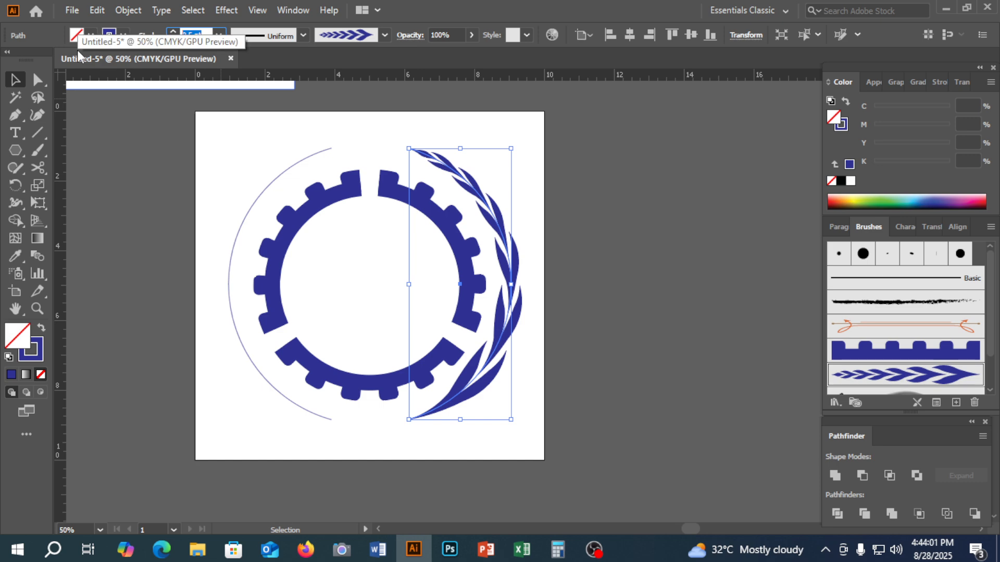
pyautogui.press('Return')
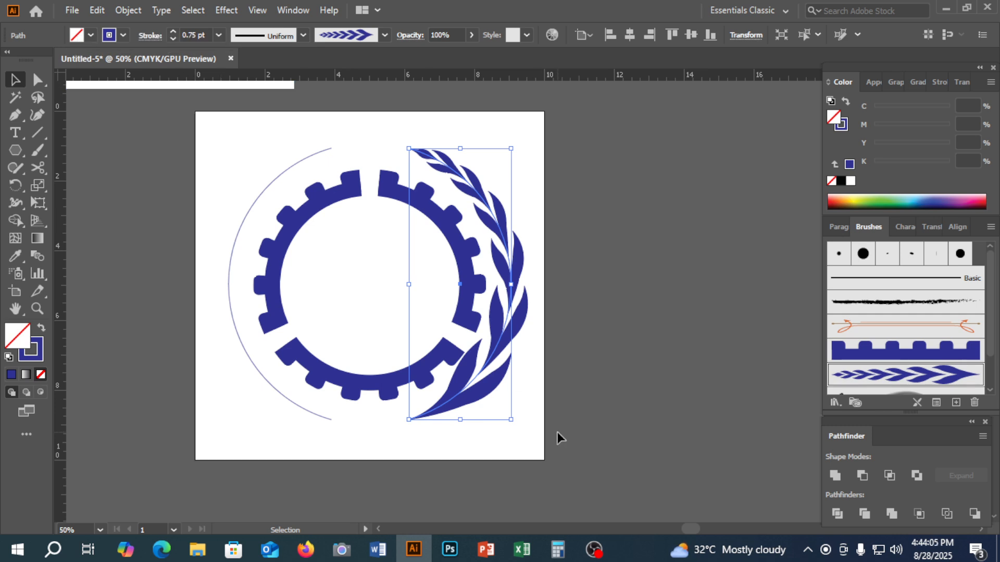
# Step: Scale the three gear segments together down about their centre to about 6.3 in wide
pyautogui.click(401, 385)
pyautogui.keyDown('shift'); pyautogui.click(276, 278); pyautogui.keyUp('shift')
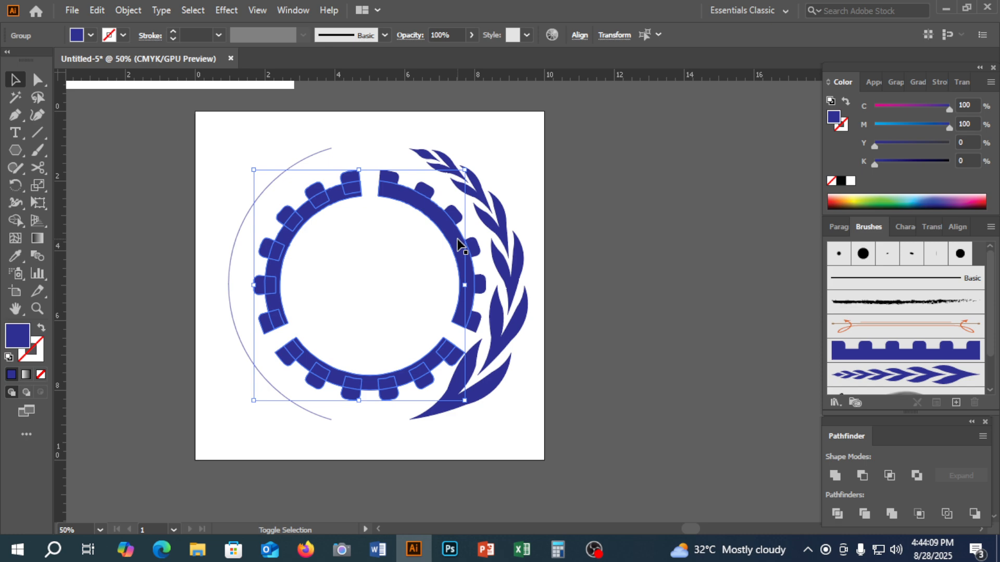
pyautogui.keyDown('shift'); pyautogui.click(457, 256); pyautogui.keyUp('shift')
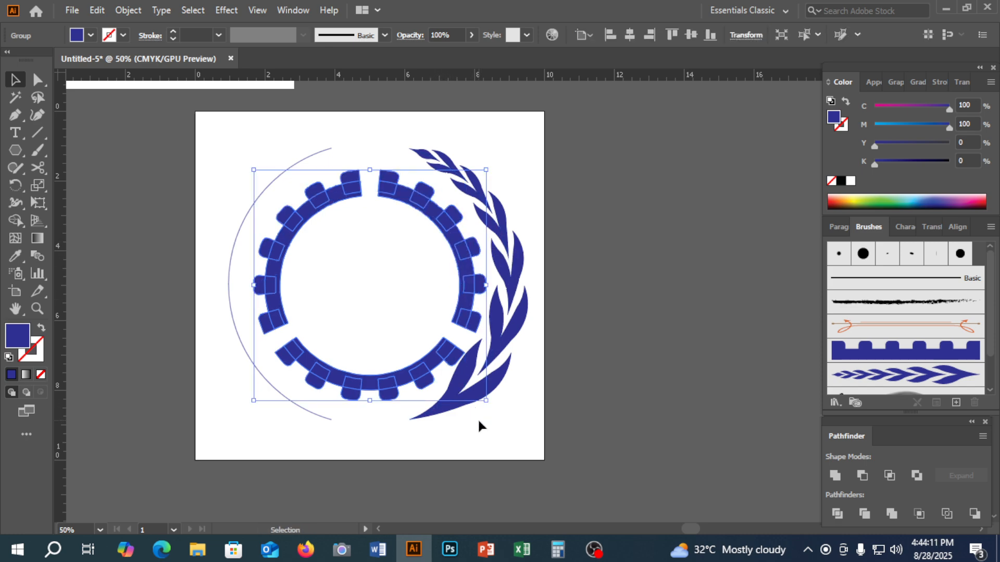
pyautogui.moveTo(486, 401); pyautogui.dragTo(480, 396)
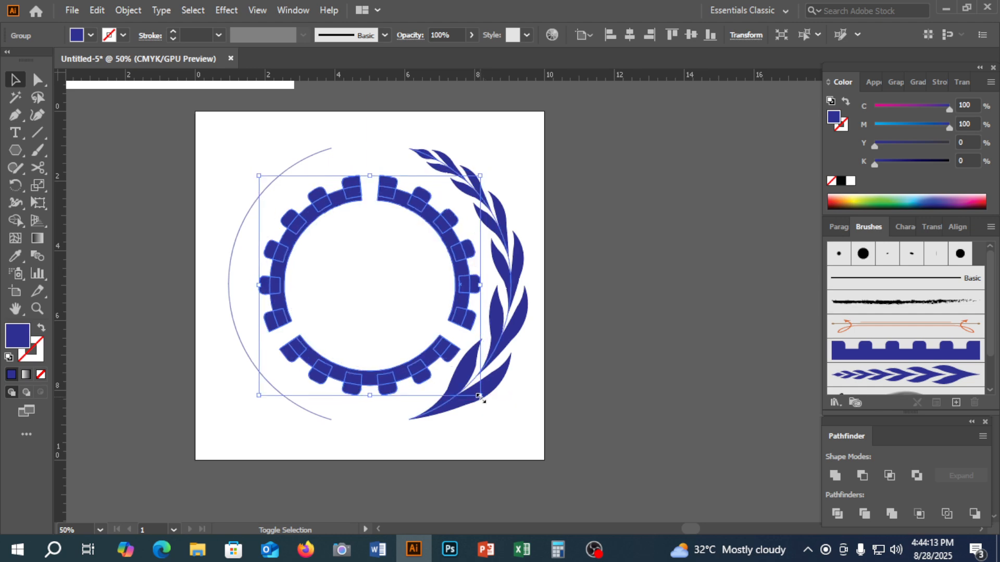
pyautogui.click(466, 403)
pyautogui.click(502, 461)
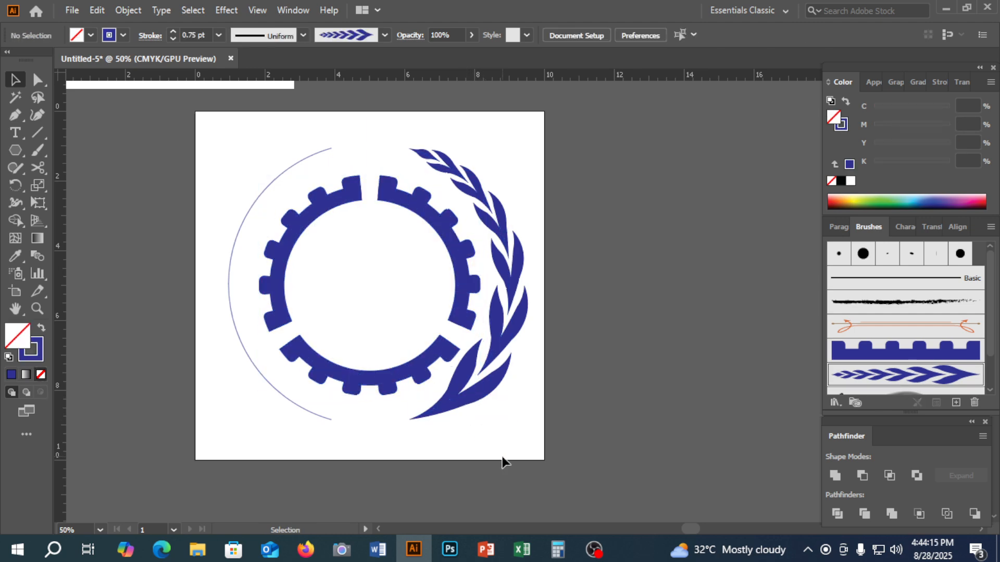
# Step: Set the stroke weight of the right leaf arc to 0.65 pt and deselect it
pyautogui.click(485, 409)
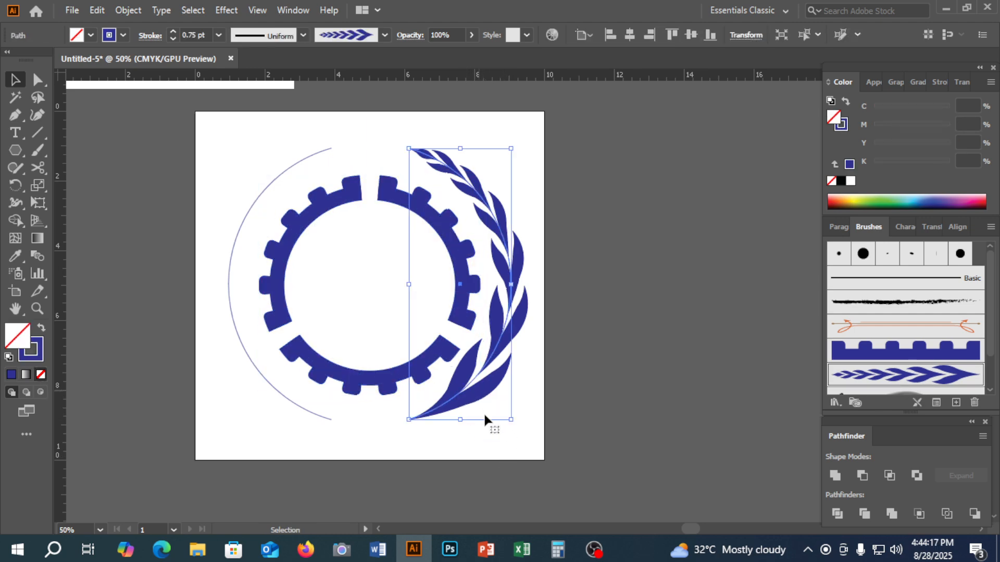
pyautogui.click(209, 36)
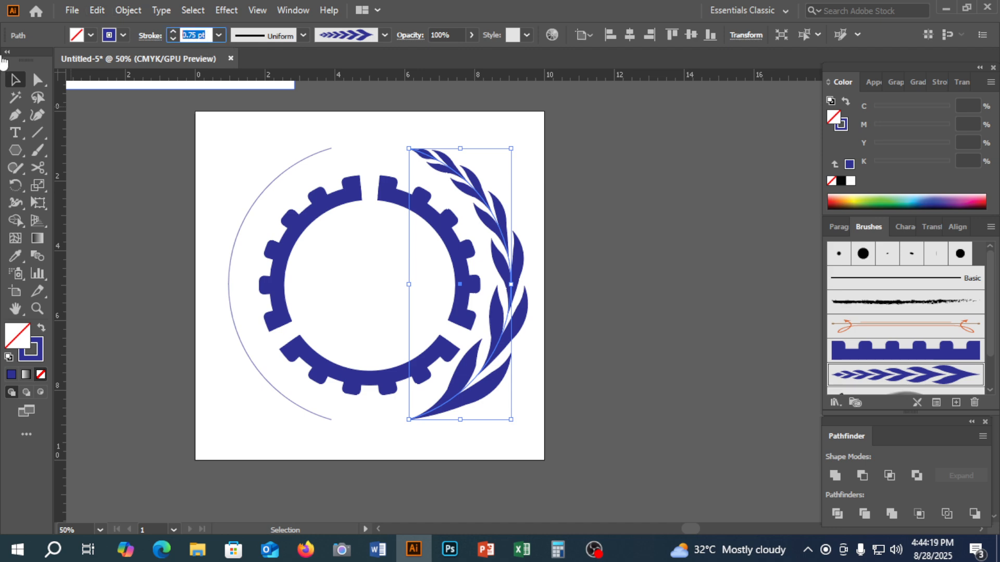
pyautogui.write('.6')
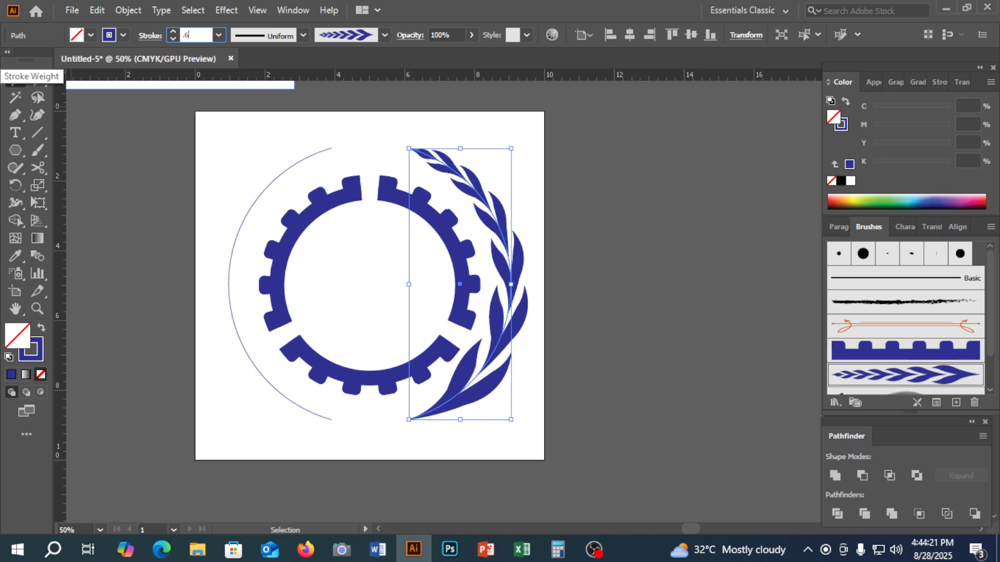
pyautogui.write('5')
pyautogui.press('Return')
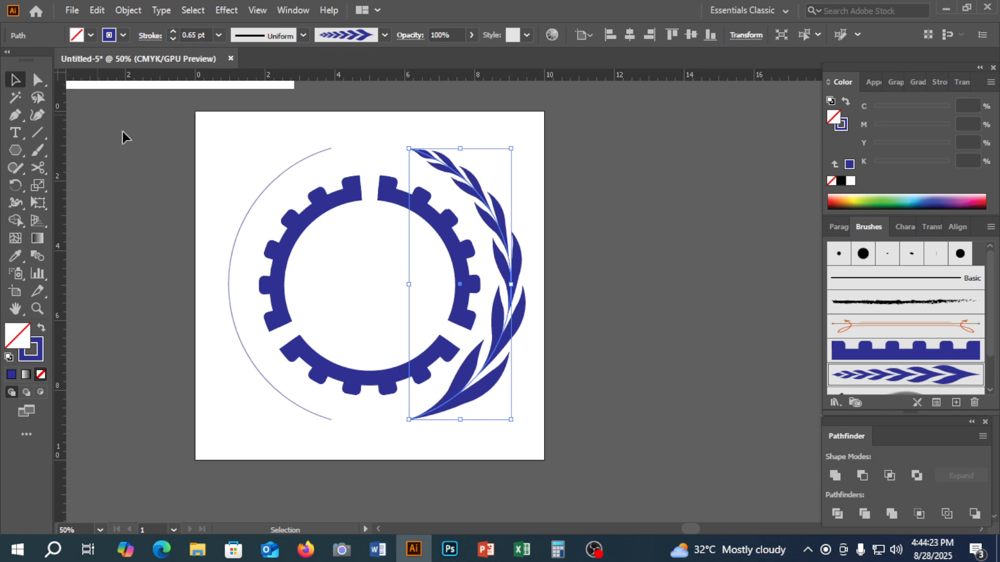
pyautogui.click(591, 356)
# Step: Bend the lower end of the right leaf arc downward by adjusting the direction handle of its bottom end anchor
pyautogui.moveTo(600, 369); pyautogui.dragTo(785, 380)
pyautogui.moveTo(357, 308); pyautogui.dragTo(453, 438)
pyautogui.moveTo(509, 267); pyautogui.dragTo(421, 297)
pyautogui.moveTo(459, 493); pyautogui.dragTo(460, 245)
pyautogui.moveTo(484, 425); pyautogui.dragTo(447, 380)
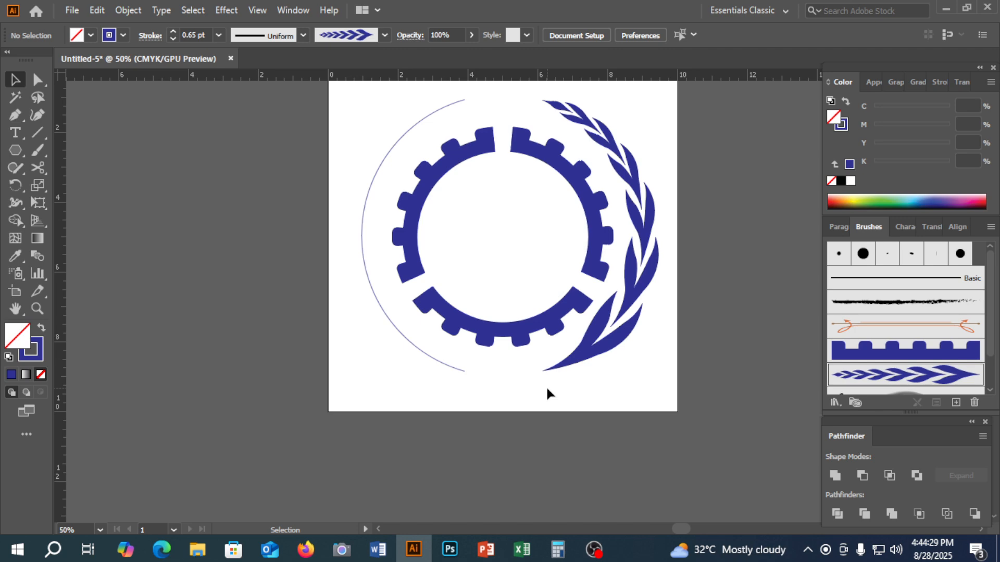
pyautogui.hotkey('ctrl', '+')
pyautogui.hotkey('ctrl', '+')
pyautogui.moveTo(522, 446); pyautogui.dragTo(520, 376)
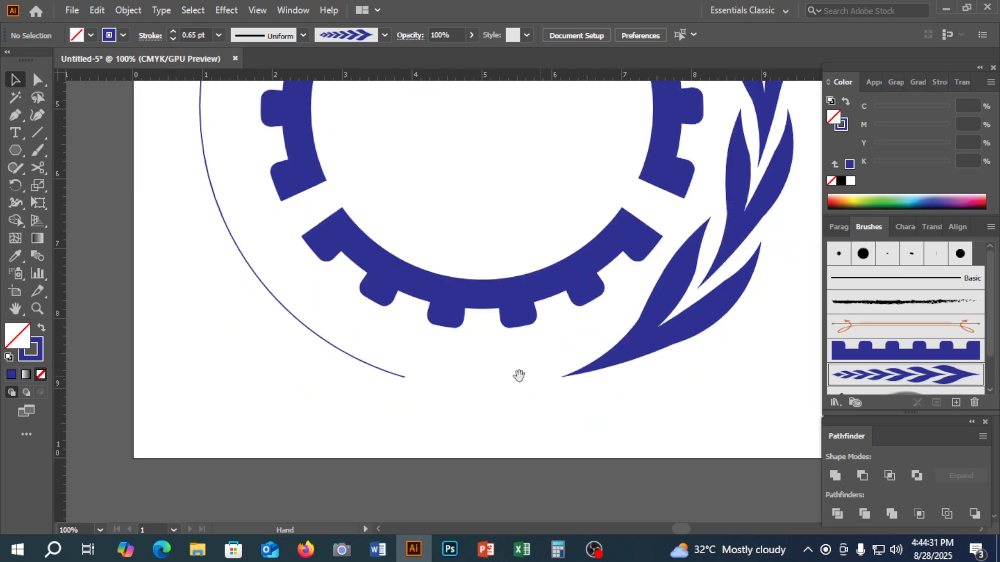
pyautogui.click(40, 83)
pyautogui.click(561, 377)
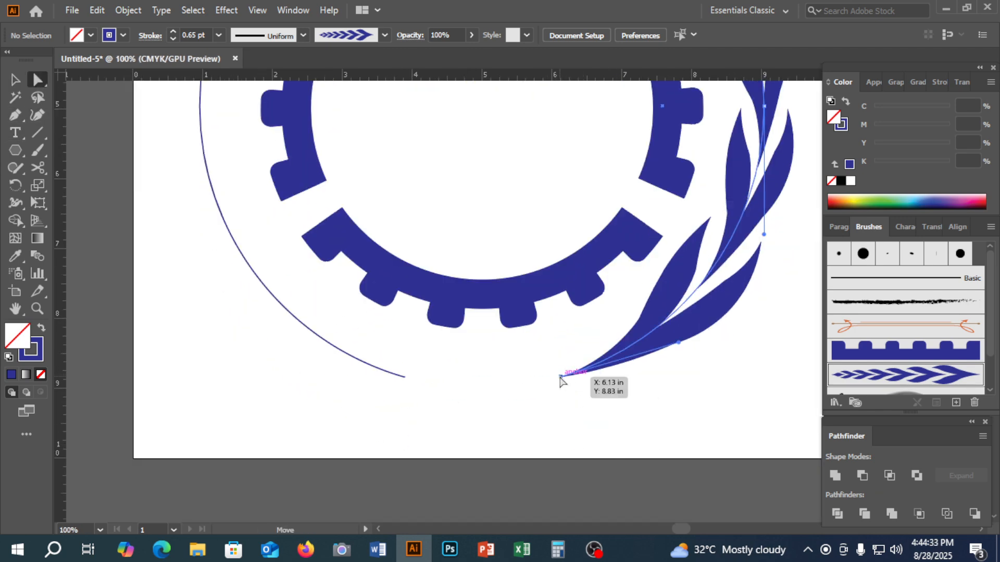
pyautogui.hotkey('ctrl', '-')
pyautogui.moveTo(563, 297); pyautogui.dragTo(529, 475)
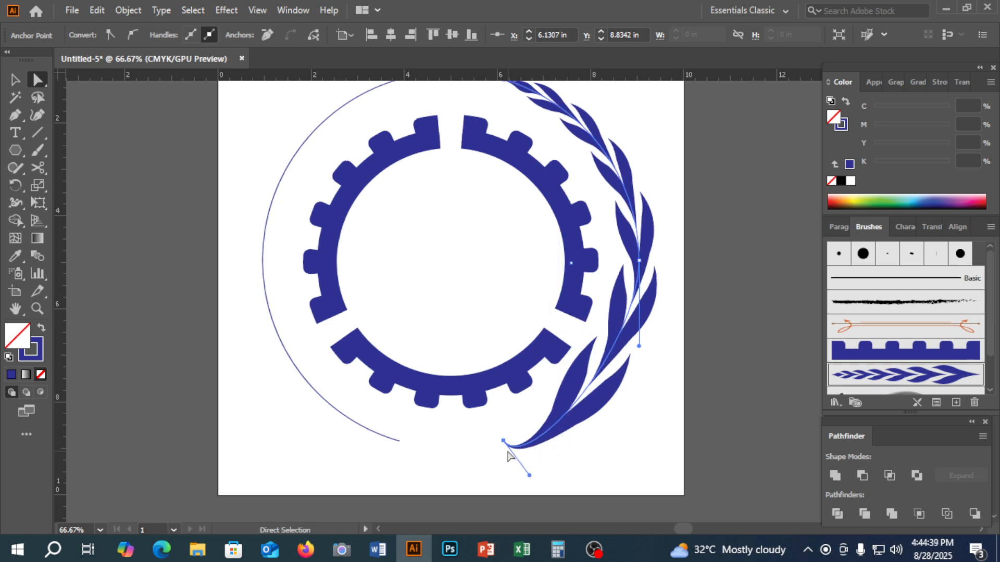
# Step: Raise the right arc's bottom end anchor to about X 6.10 in, Y 8.52 in and adjust its handle for a flatter curl
pyautogui.moveTo(503, 441); pyautogui.dragTo(501, 426)
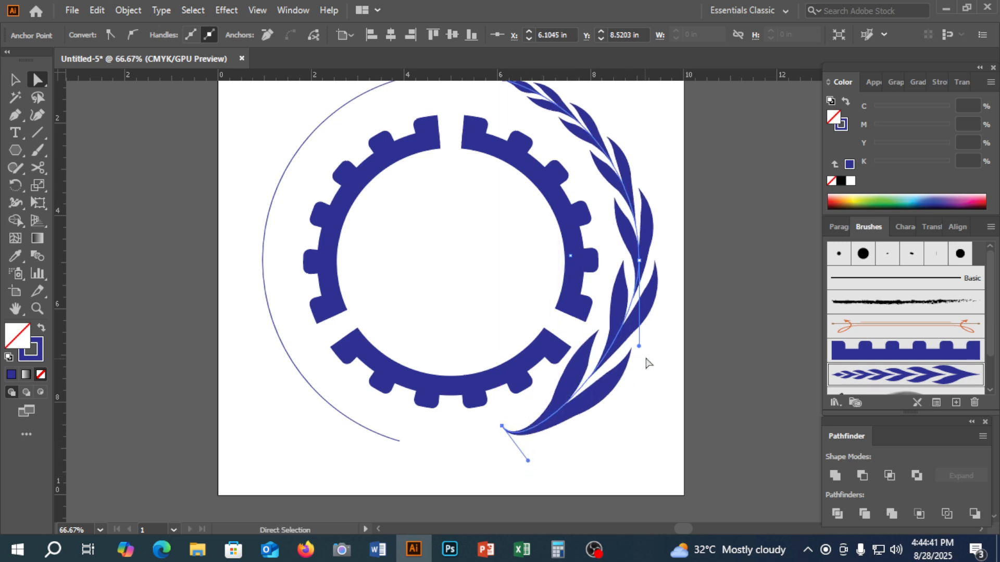
pyautogui.moveTo(528, 461); pyautogui.dragTo(552, 451)
pyautogui.moveTo(639, 346); pyautogui.dragTo(639, 360)
pyautogui.press('v')
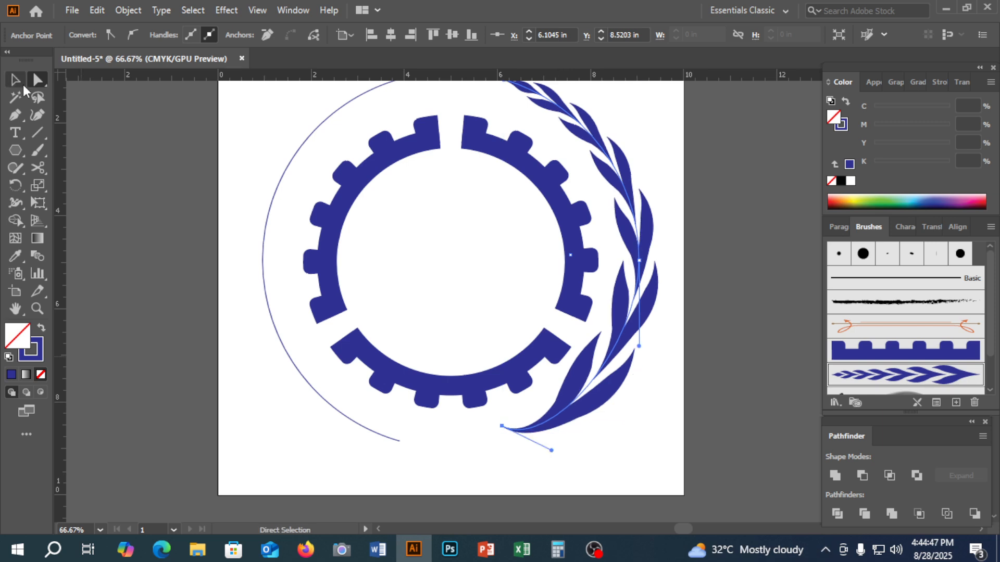
pyautogui.click(141, 233)
# Step: Duplicate the right leaf arc to its right and reflect the copy across the vertical axis
pyautogui.press('space')
pyautogui.moveTo(297, 244); pyautogui.dragTo(284, 284)
pyautogui.moveTo(671, 441); pyautogui.dragTo(688, 434)
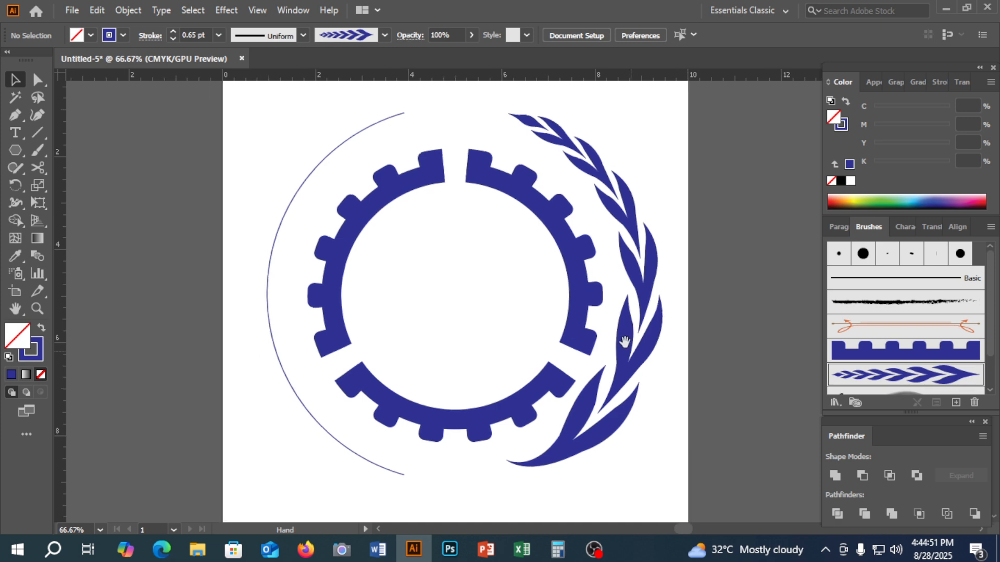
pyautogui.moveTo(636, 335); pyautogui.dragTo(734, 346)
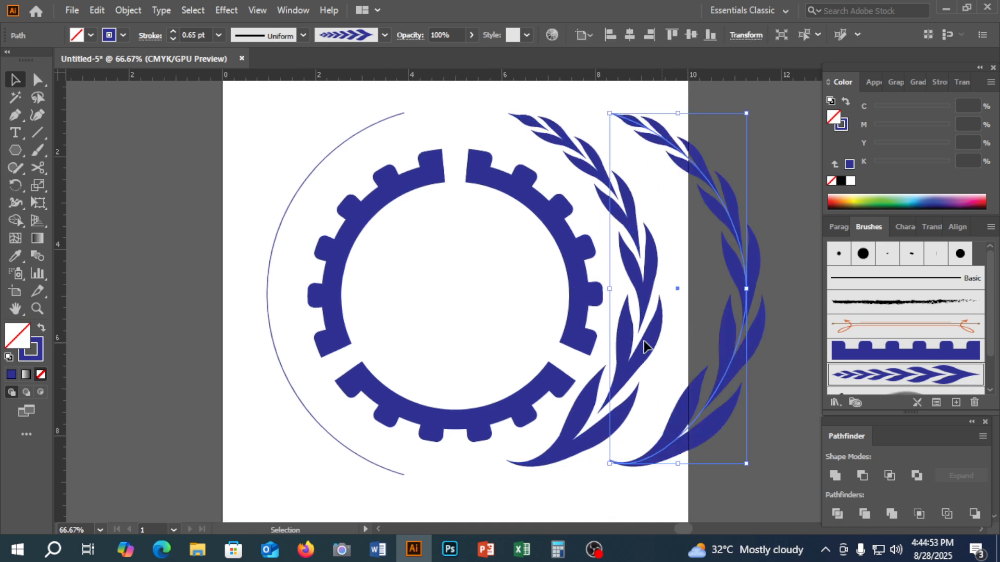
pyautogui.click(15, 185)
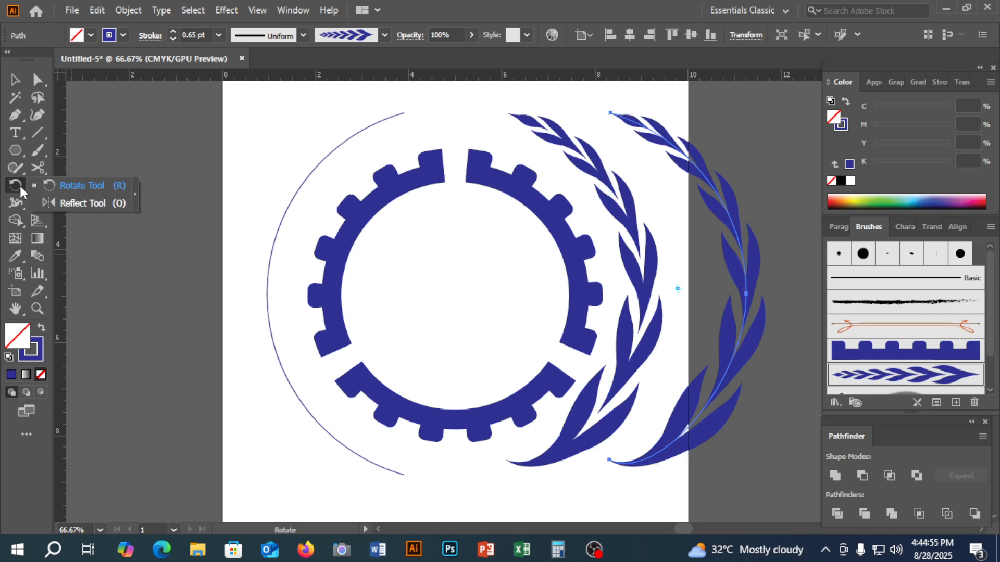
pyautogui.click(82, 203)
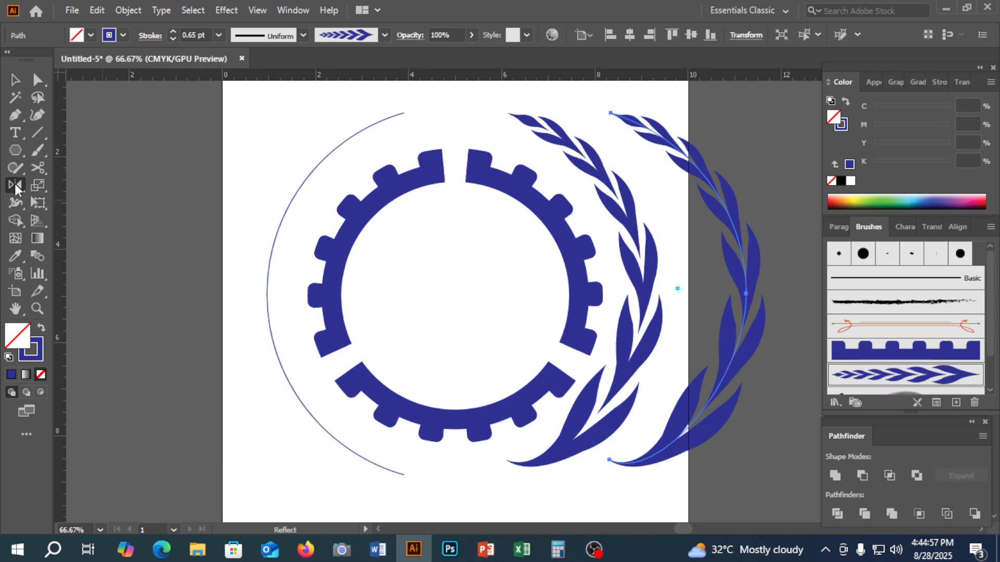
pyautogui.doubleClick(15, 185)
pyautogui.click(258, 386)
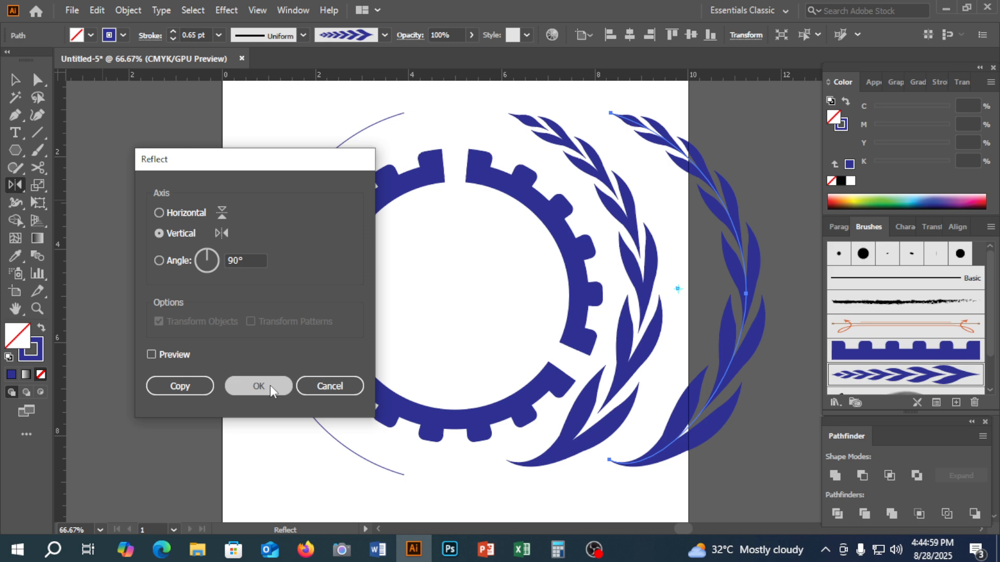
# Step: Place the mirrored leaf arc left of the gear, symmetric to the right one, and delete the thin arc there
pyautogui.click(16, 79)
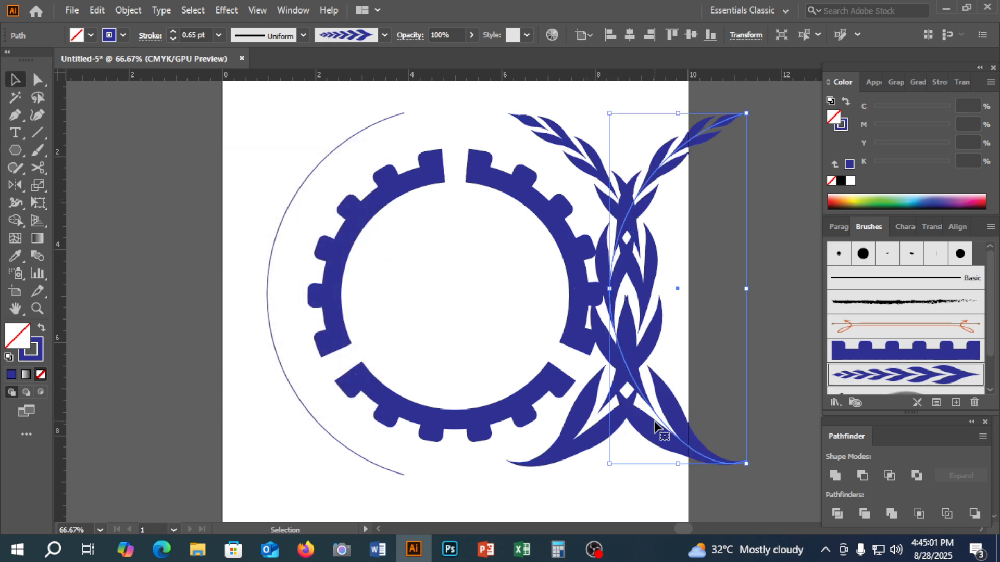
pyautogui.moveTo(660, 422); pyautogui.dragTo(318, 415)
pyautogui.hotkey('ctrl', 'x')
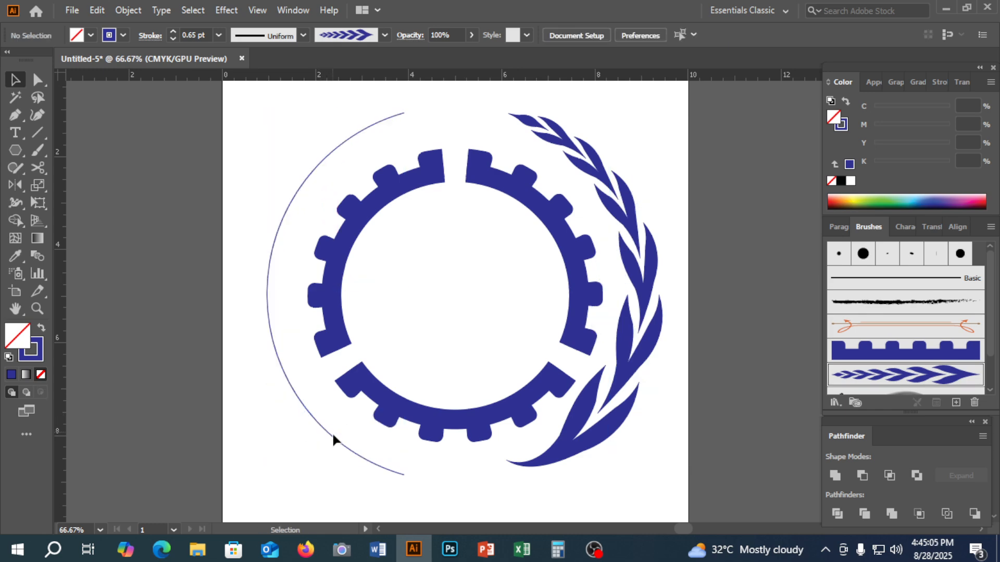
pyautogui.click(313, 424)
pyautogui.press('Delete')
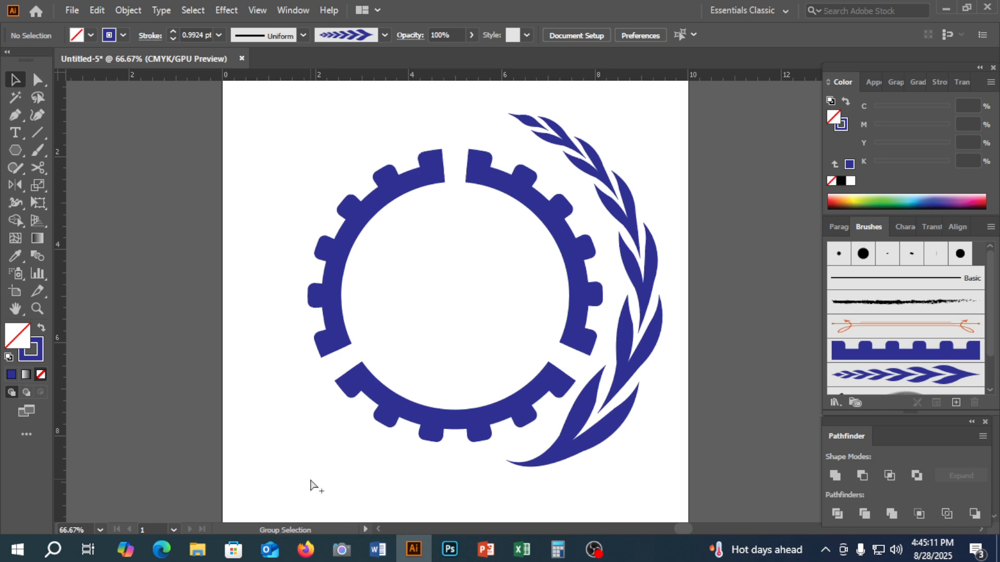
pyautogui.hotkey('ctrl', 'f')
pyautogui.click(353, 503)
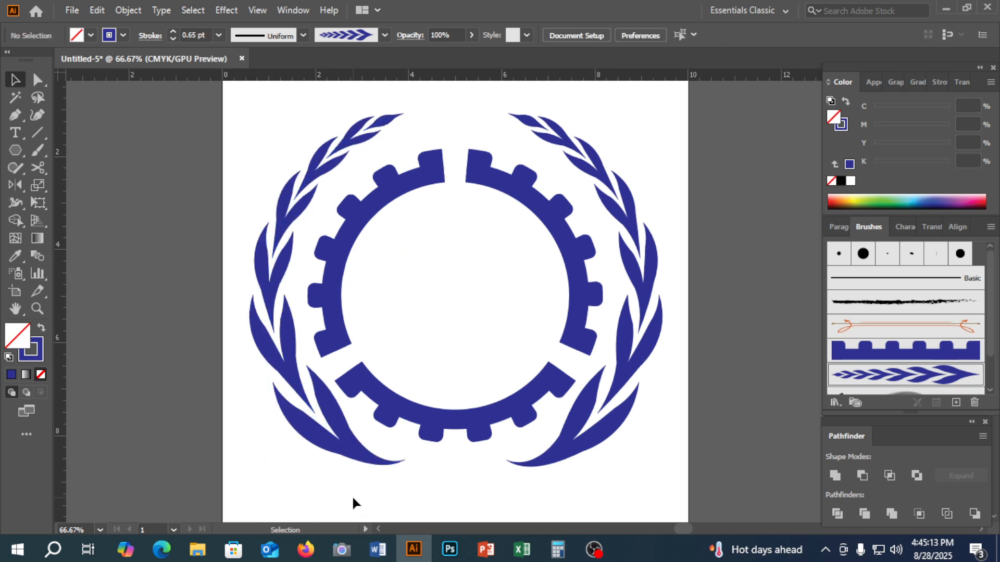
# Step: Compare the drawn gear and wreath with the full reference logo, focusing on the stems below the gear
pyautogui.press('space')
pyautogui.moveTo(375, 471); pyautogui.dragTo(410, 412)
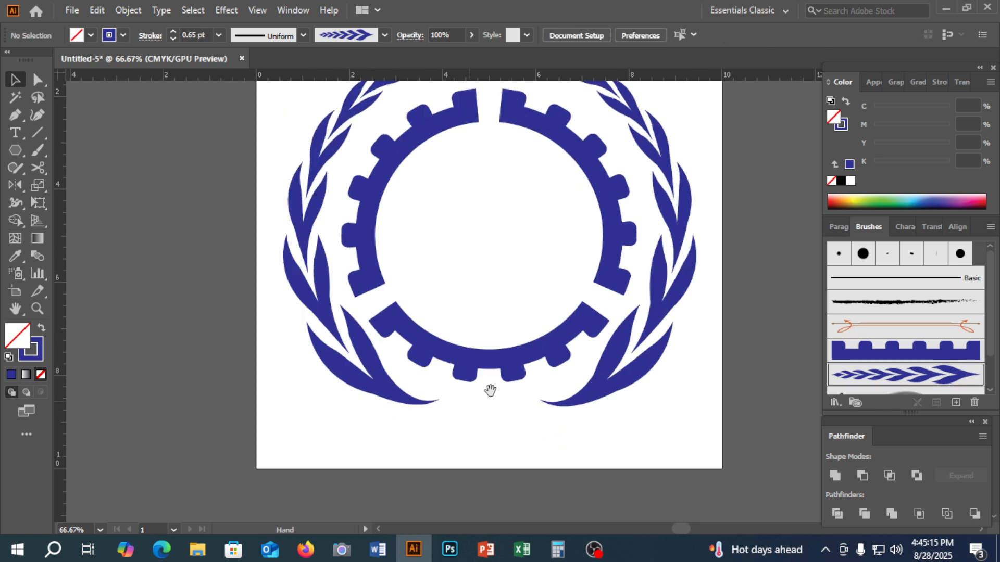
pyautogui.press('space')
pyautogui.moveTo(207, 423); pyautogui.dragTo(429, 469)
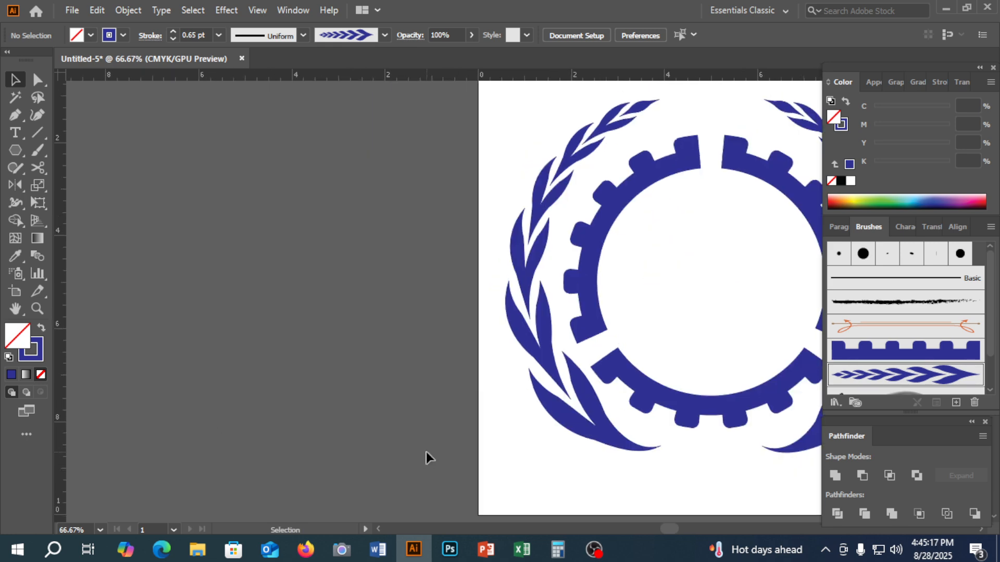
pyautogui.hotkey('ctrl', '-')
pyautogui.hotkey('ctrl', '-')
pyautogui.moveTo(453, 140); pyautogui.dragTo(385, 376)
pyautogui.click(417, 462)
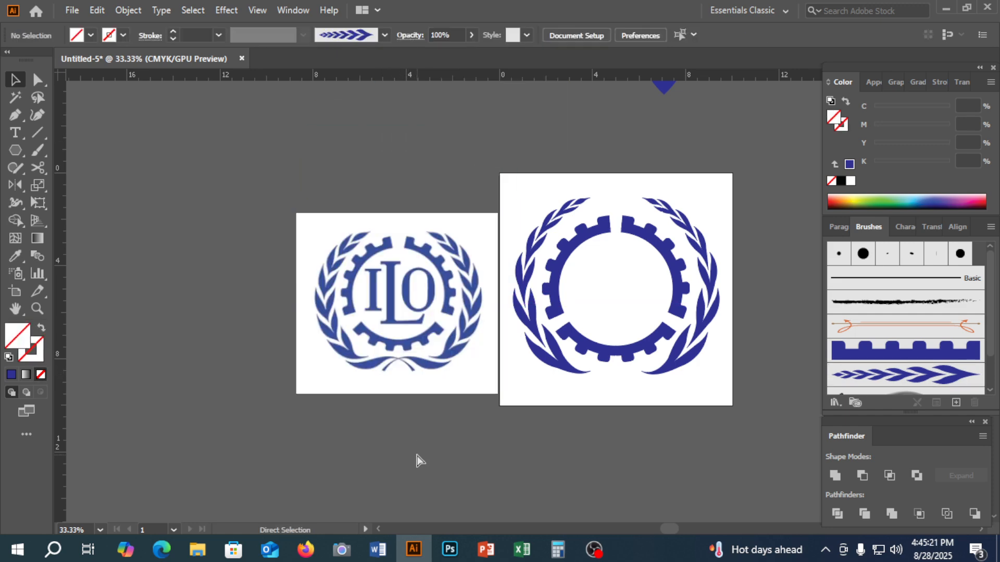
# Step: Move the reference logo image slightly right and up so its right side overlaps the artboard's left edge
pyautogui.hotkey('ctrl', '+')
pyautogui.hotkey('ctrl', '+')
pyautogui.press('space')
pyautogui.moveTo(494, 415); pyautogui.dragTo(353, 335)
pyautogui.moveTo(250, 329); pyautogui.dragTo(272, 317)
pyautogui.press('space')
pyautogui.moveTo(316, 368); pyautogui.dragTo(328, 341)
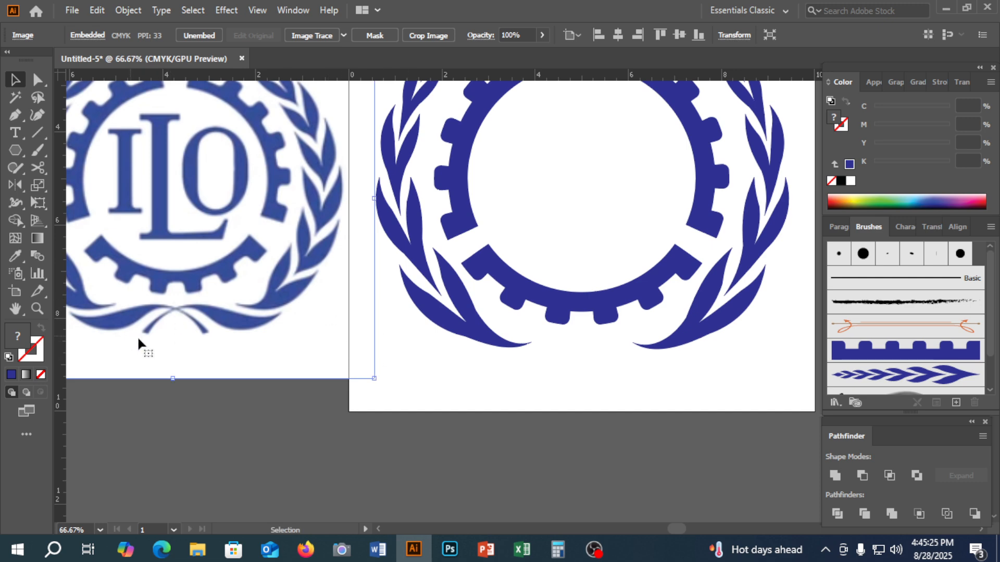
# Step: Try to draw a curved stem path with the Pen tool from below the left arc's tip, arching down to about X 5.66 in, Y 9.22 in
pyautogui.click(18, 118)
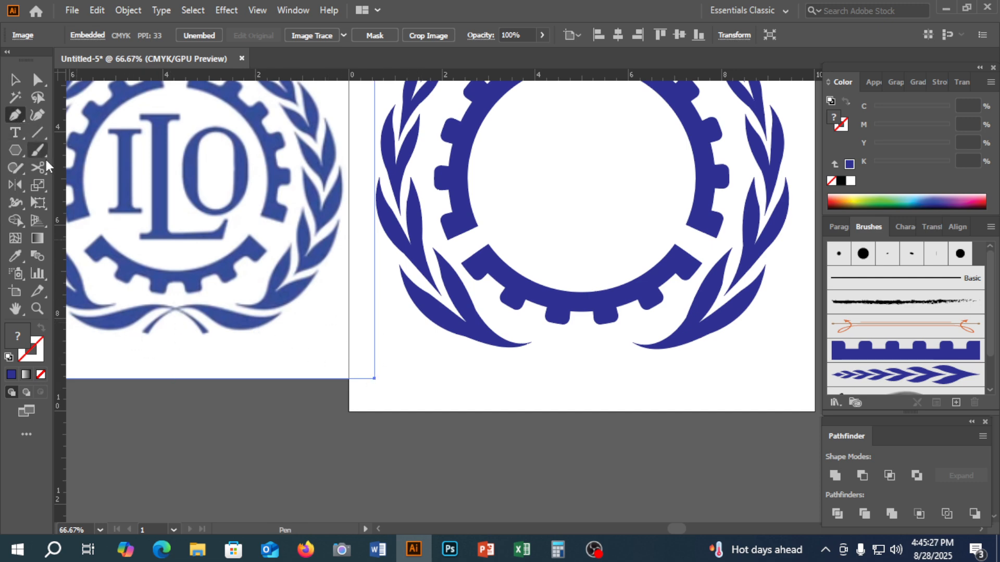
pyautogui.press('space')
pyautogui.moveTo(441, 345); pyautogui.dragTo(477, 337)
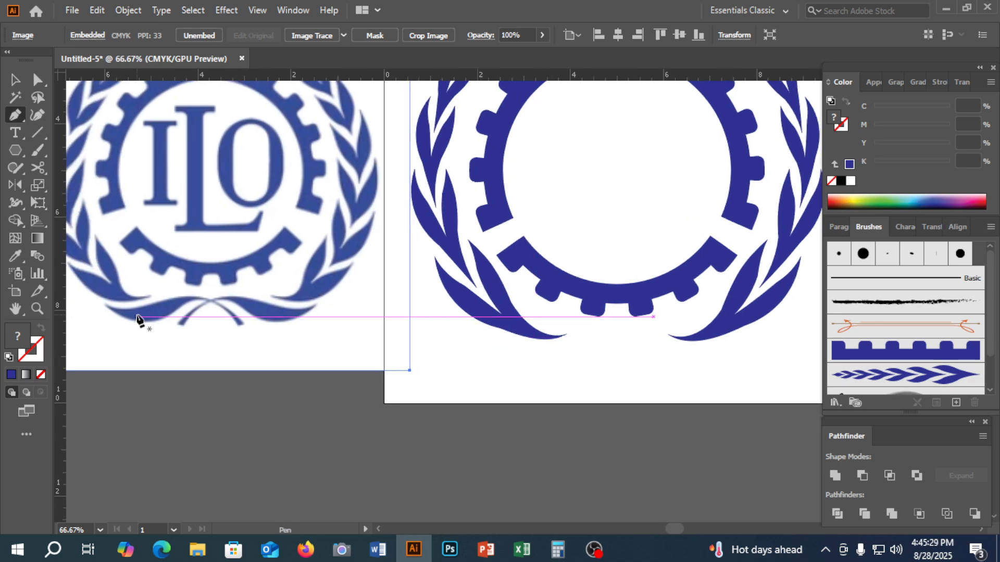
pyautogui.press('space')
pyautogui.moveTo(512, 413); pyautogui.dragTo(490, 423)
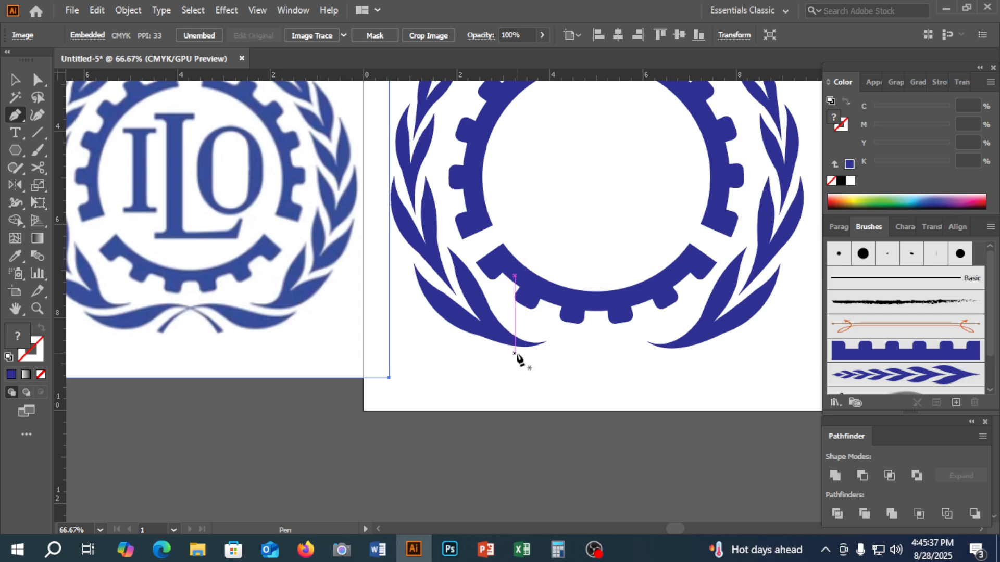
pyautogui.click(514, 351)
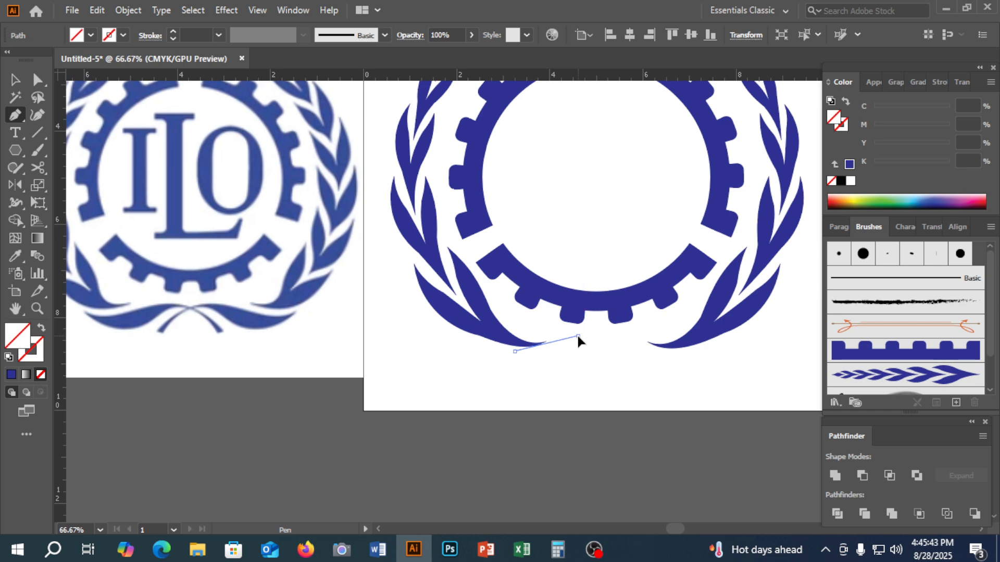
pyautogui.moveTo(578, 336)
pyautogui.mouseDown()
pyautogui.moveTo(634, 316)
pyautogui.moveTo(593, 333)
pyautogui.mouseUp()
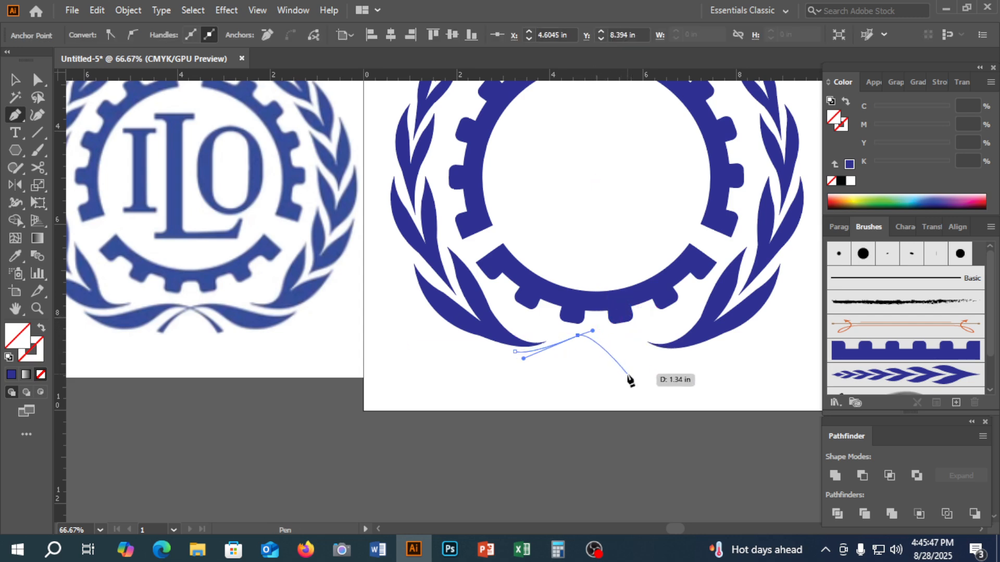
pyautogui.click(627, 374)
# Step: Give the stem path the default black stroke and set its fill to none
pyautogui.click(15, 255)
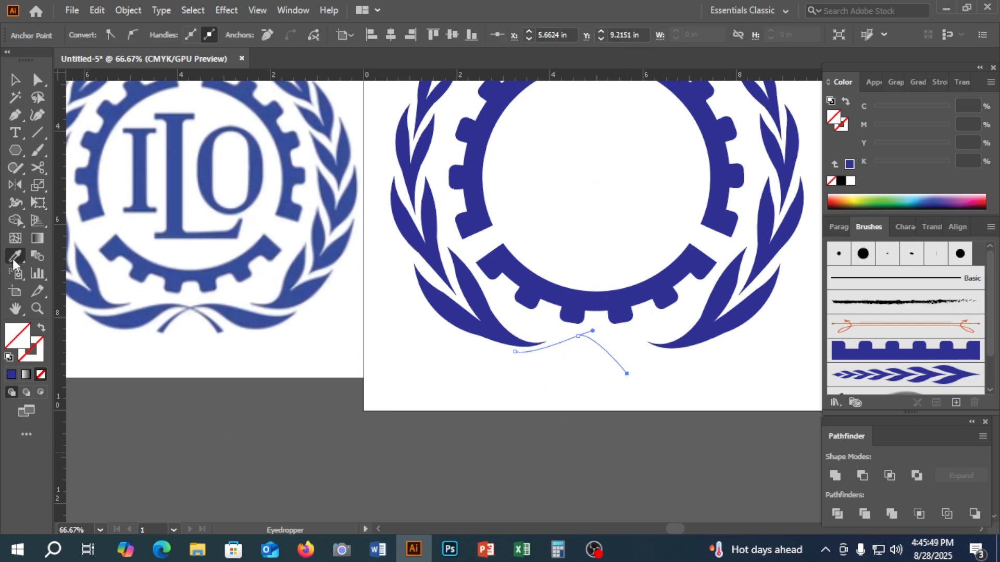
pyautogui.click(8, 357)
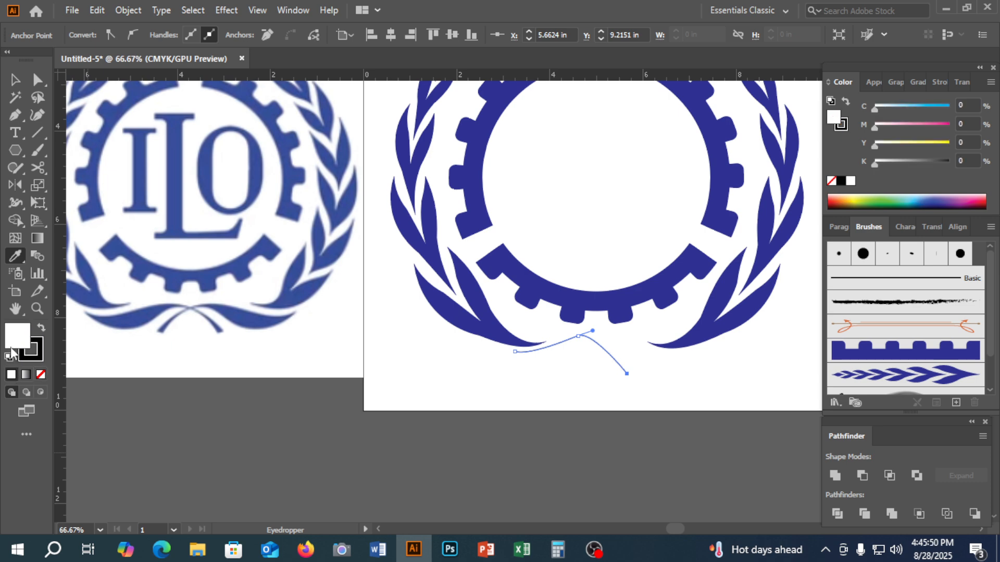
pyautogui.click(40, 376)
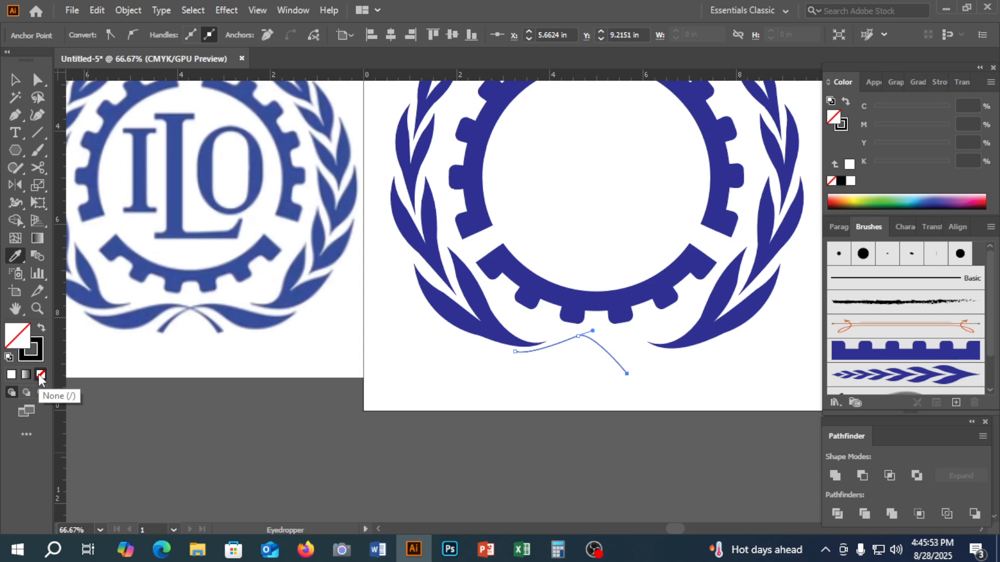
# Step: Delete the curved stem path below the gear
pyautogui.click(15, 79)
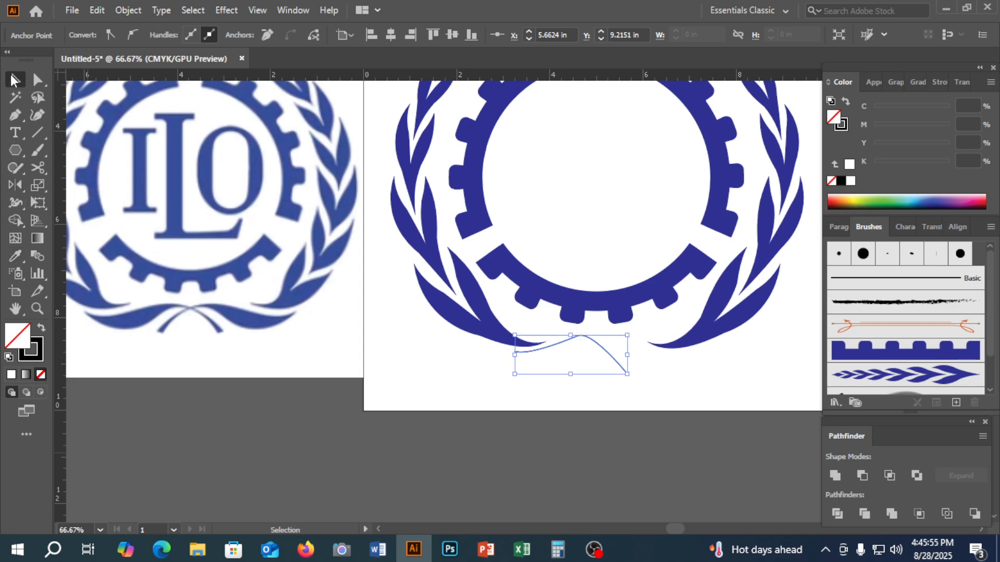
pyautogui.click(545, 410)
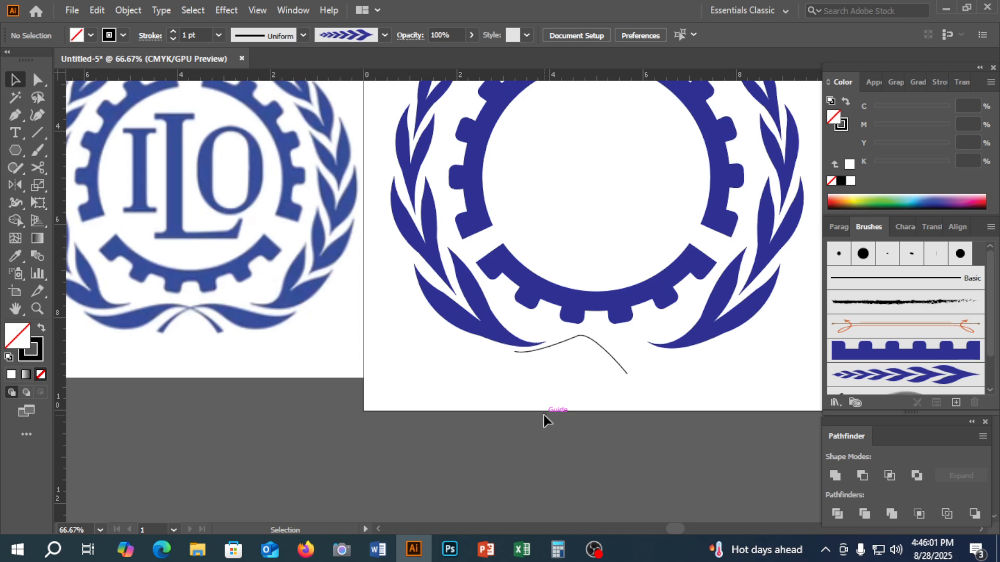
pyautogui.click(600, 357)
pyautogui.press('Delete')
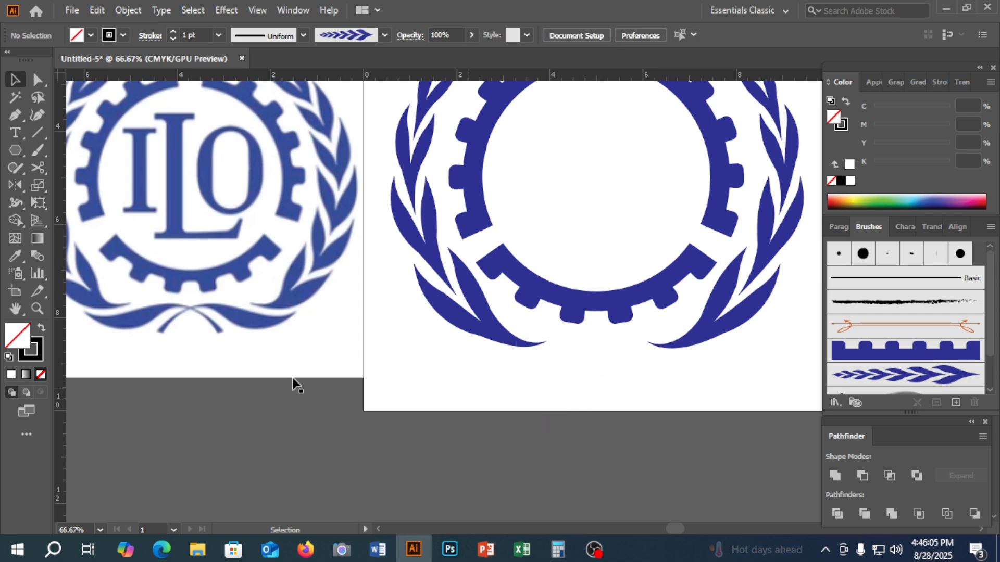
# Step: Draw a leaf stem's upper edge under the left arc with the Pen tool, cresting at about X 4.50 in, Y 8.50 in and ending near X 5.60 in, Y 9.14 in
pyautogui.click(18, 118)
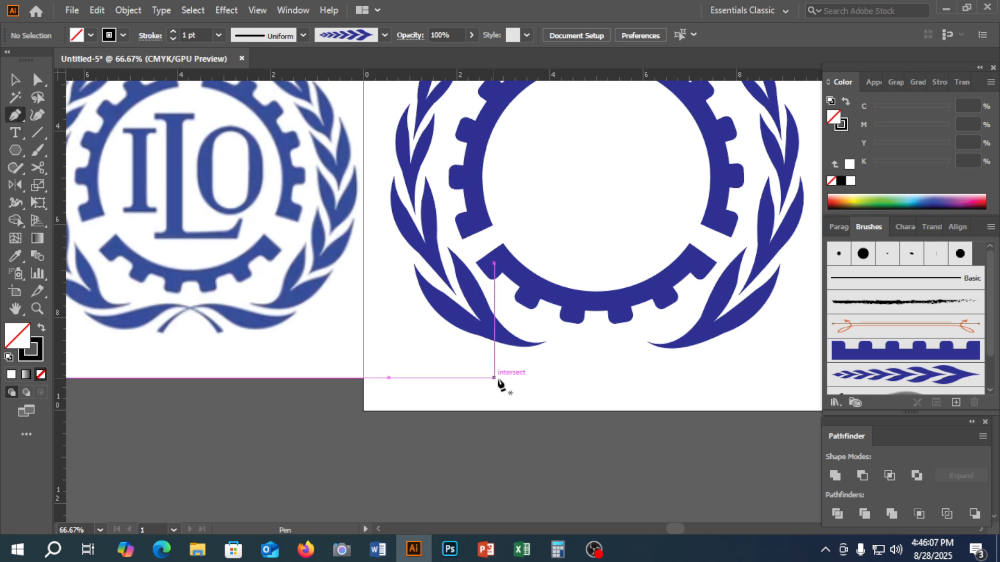
pyautogui.click(511, 351)
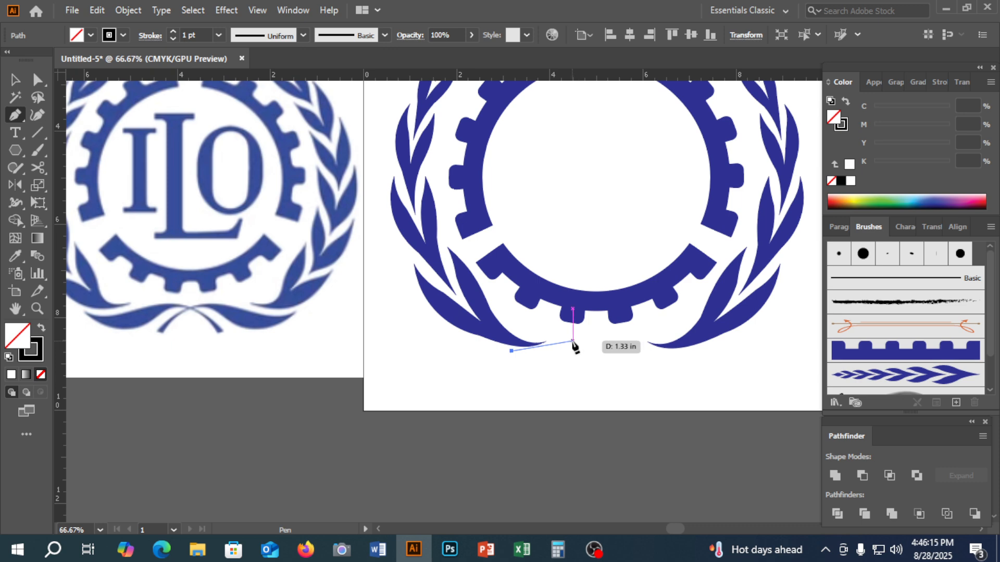
pyautogui.moveTo(573, 342); pyautogui.dragTo(623, 323)
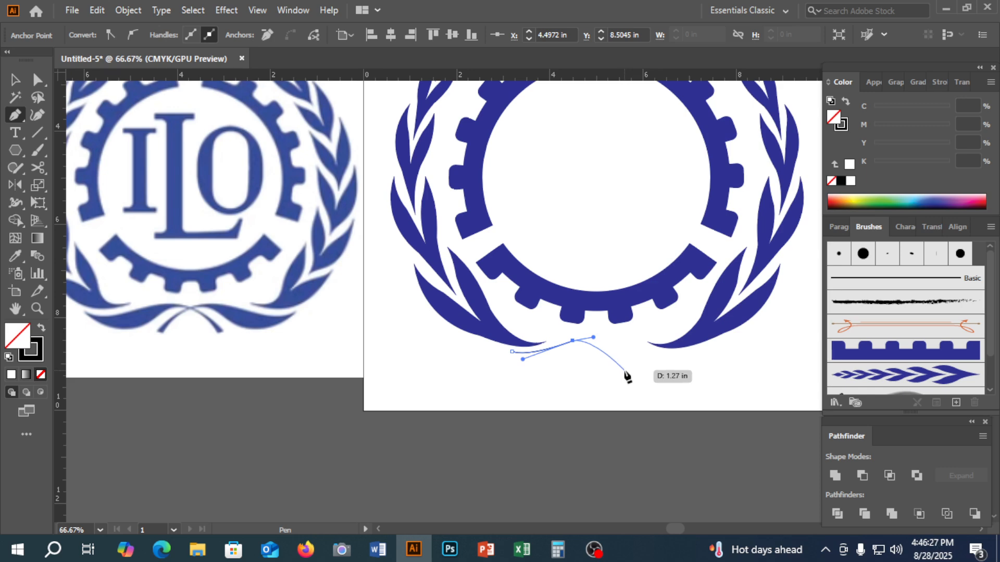
pyautogui.click(625, 372)
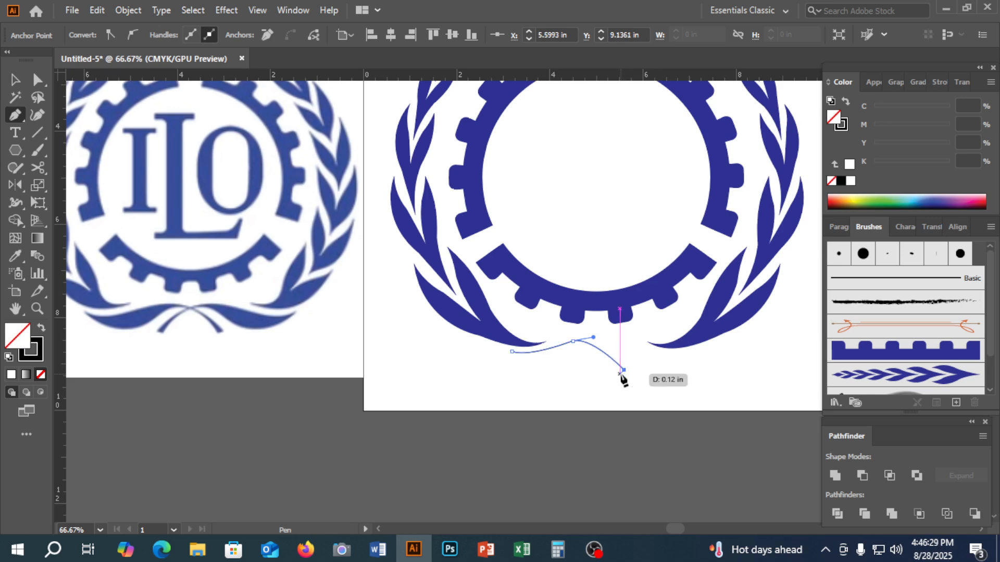
# Step: Complete the leaf stem outline with a narrow stem end and a curved lower edge, closing the path at its left tip
pyautogui.hotkey('ctrl', '=')
pyautogui.hotkey('ctrl', '=')
pyautogui.hotkey('ctrl', '=')
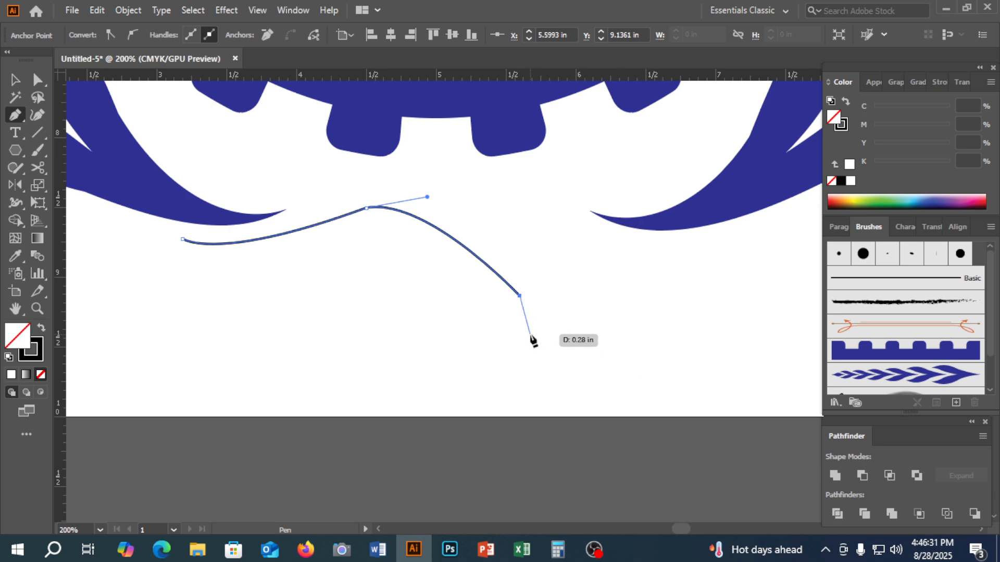
pyautogui.click(509, 299)
pyautogui.press('space')
pyautogui.moveTo(410, 318); pyautogui.dragTo(519, 444)
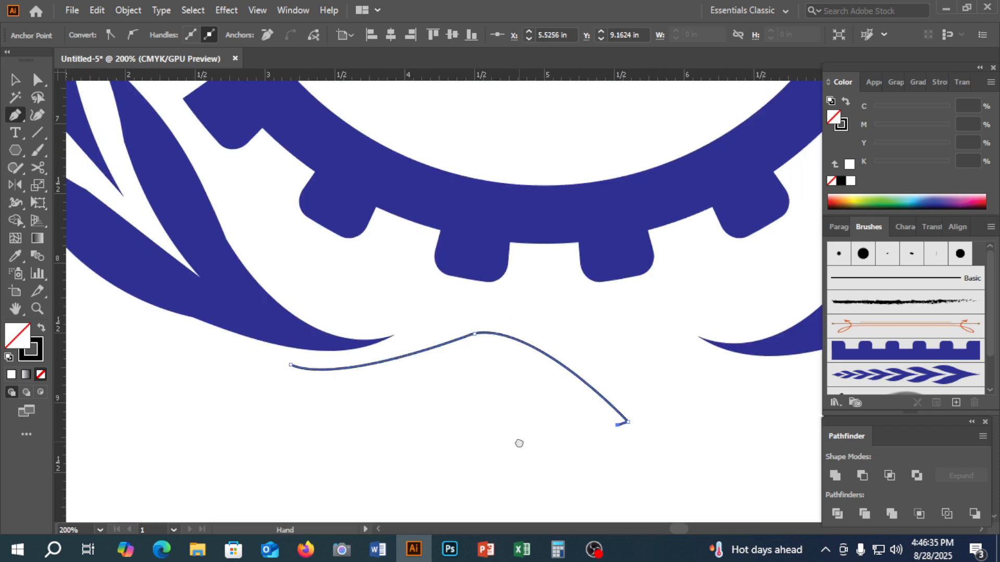
pyautogui.moveTo(485, 339); pyautogui.dragTo(409, 333)
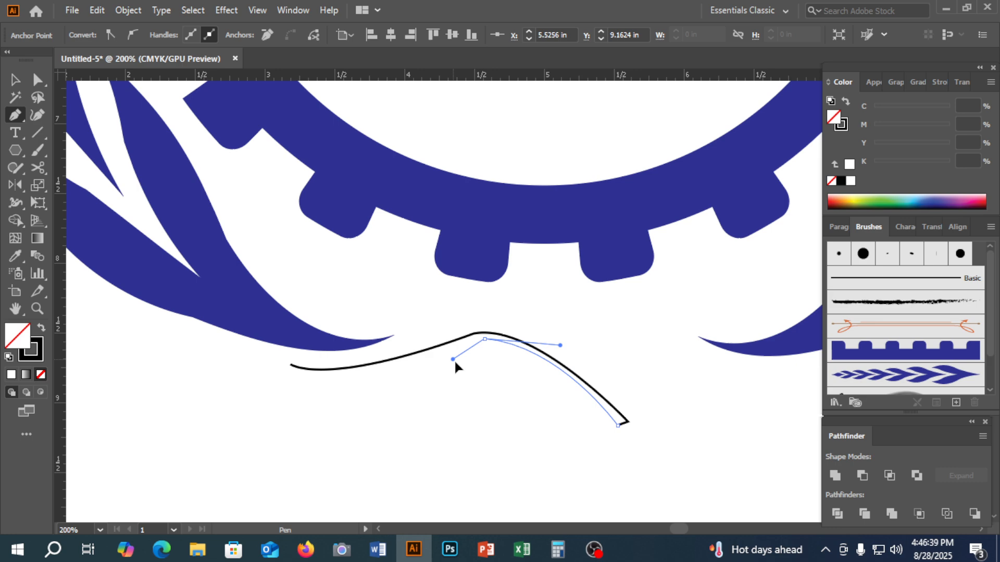
pyautogui.moveTo(291, 365)
pyautogui.mouseDown()
pyautogui.moveTo(248, 306)
pyautogui.moveTo(241, 275)
pyautogui.mouseUp()
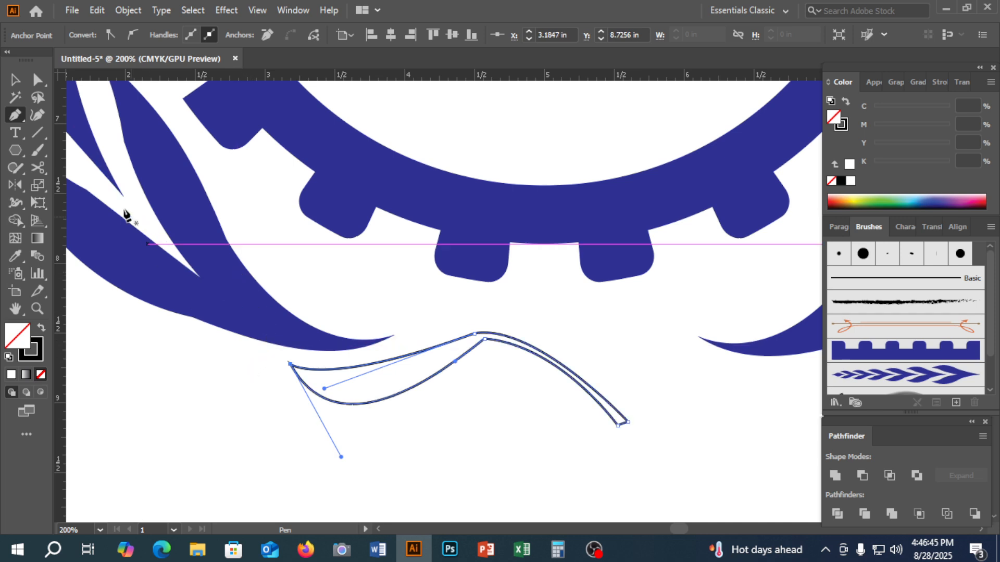
# Step: Round the crest corners of the leaf stem, using about 0.39 in on the lower edge and 0.31 in on the upper edge
pyautogui.click(38, 81)
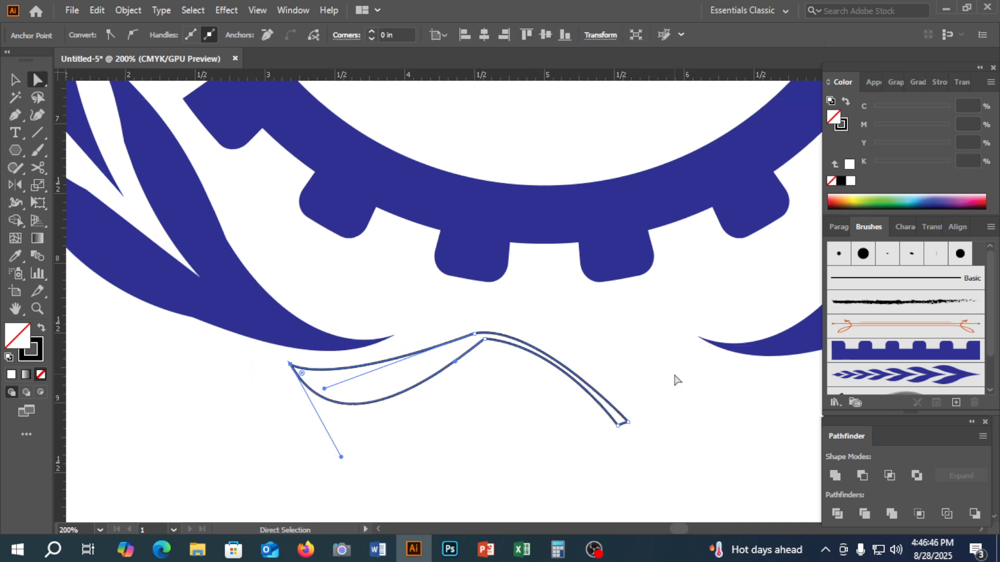
pyautogui.click(487, 341)
pyautogui.moveTo(487, 358); pyautogui.dragTo(501, 402)
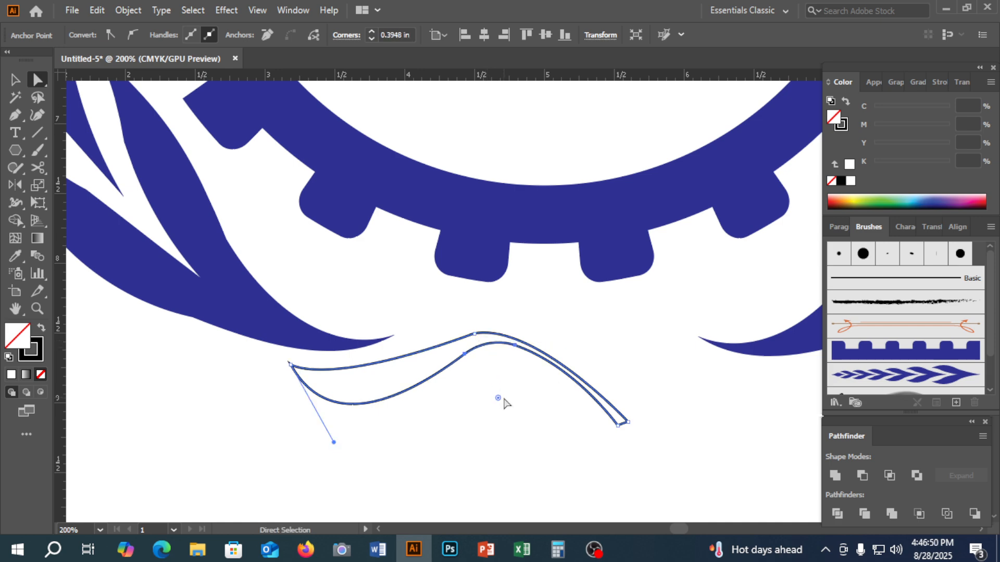
pyautogui.click(475, 334)
pyautogui.moveTo(482, 354); pyautogui.dragTo(484, 377)
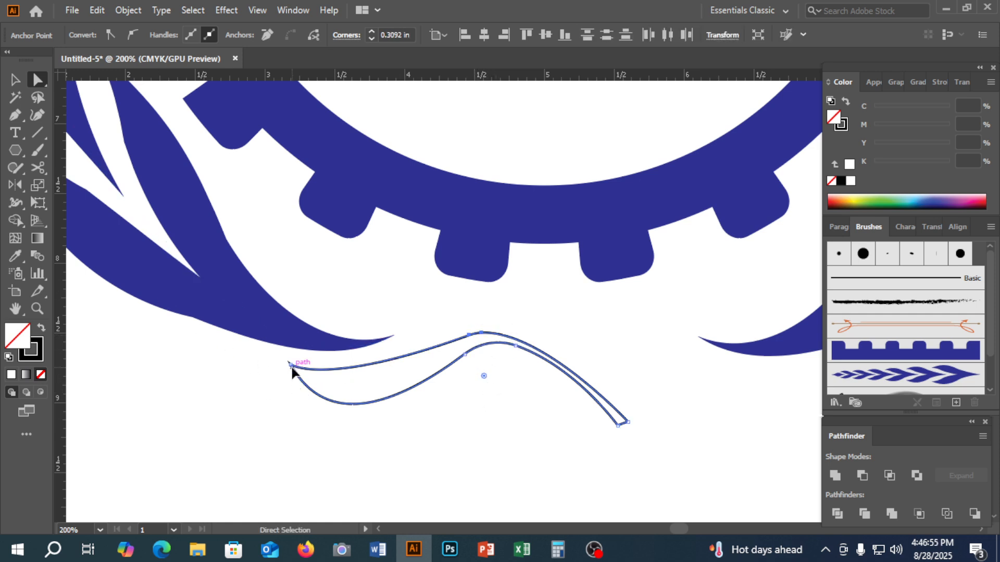
# Step: Extend the leaf's pointed left tip outward to about X 3.07 in, Y 8.74 in
pyautogui.moveTo(292, 366); pyautogui.dragTo(279, 368)
pyautogui.hotkey('ctrl', 'z')
pyautogui.click(296, 391)
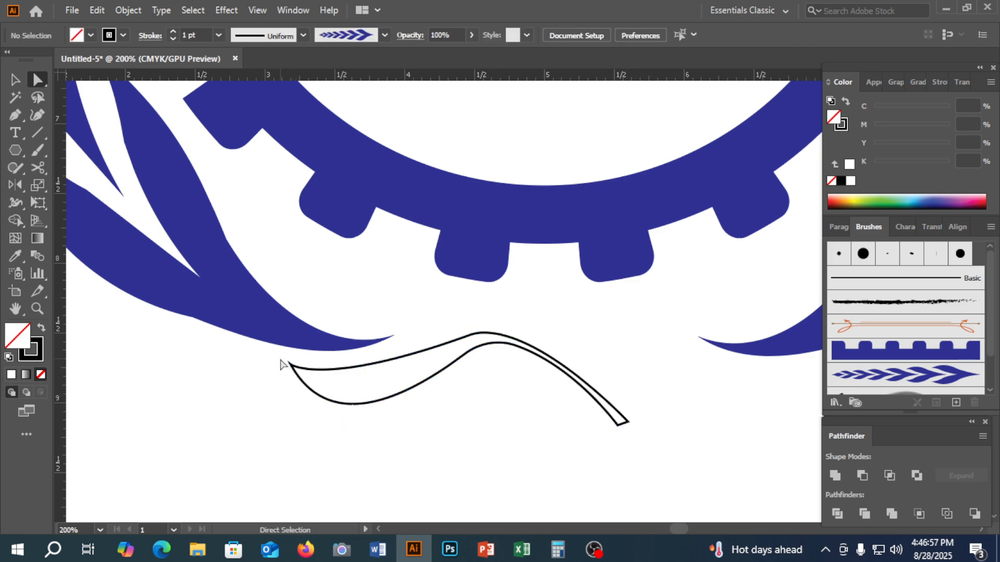
pyautogui.click(290, 364)
pyautogui.moveTo(292, 369); pyautogui.dragTo(274, 366)
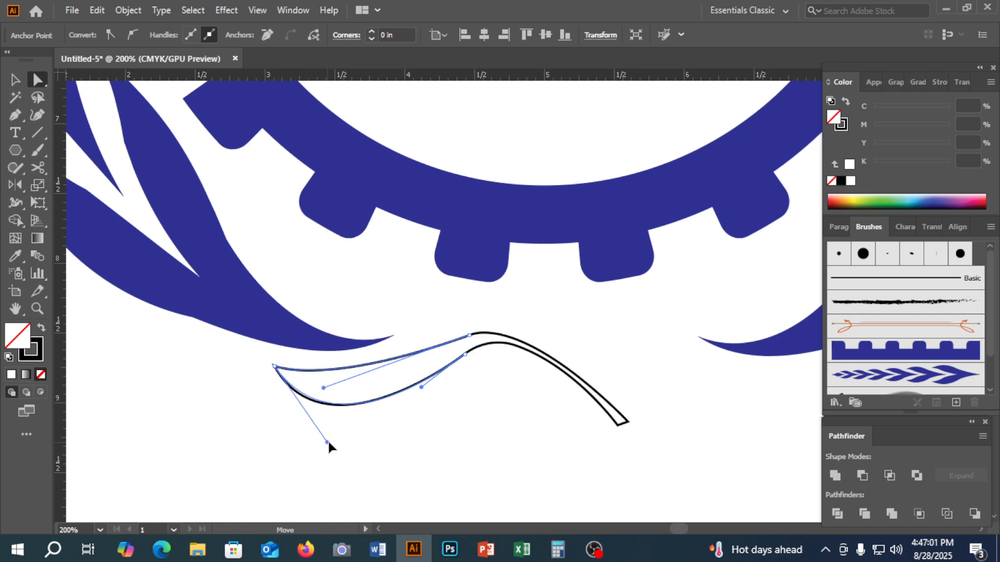
# Step: Swap the leaf stem's stroke and fill, and set the fill to C 100, M 100, Y 0, K 0
pyautogui.click(15, 79)
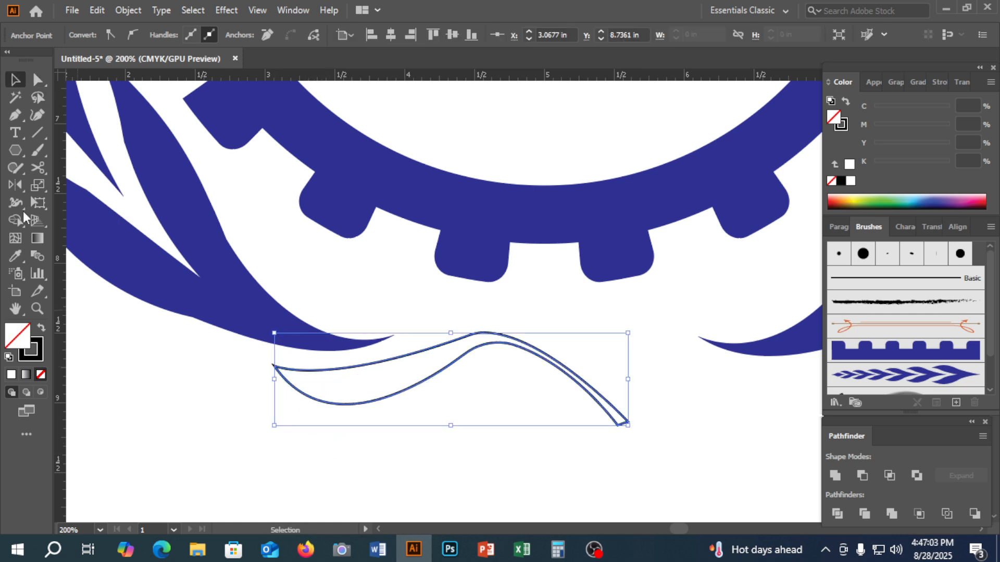
pyautogui.click(20, 258)
pyautogui.hotkey('ctrl', '1')
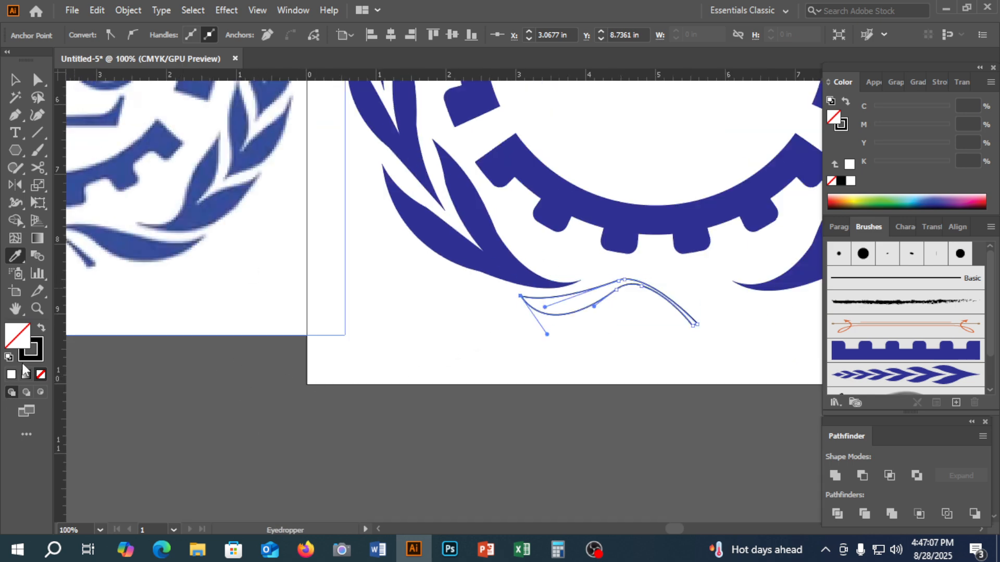
pyautogui.hotkey('shift', 'x')
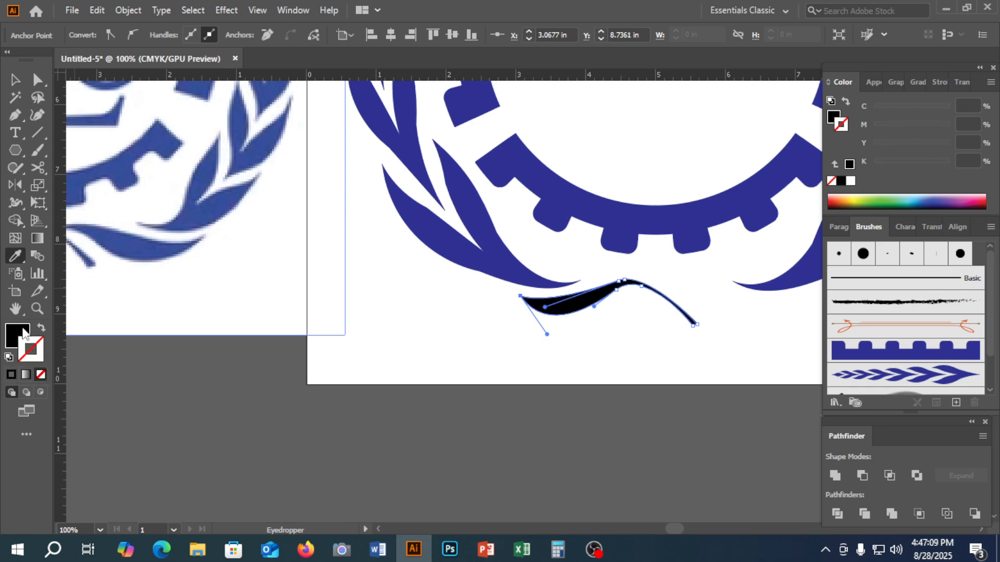
pyautogui.moveTo(931, 166); pyautogui.dragTo(949, 108)
pyautogui.moveTo(875, 127); pyautogui.dragTo(949, 127)
pyautogui.click(16, 80)
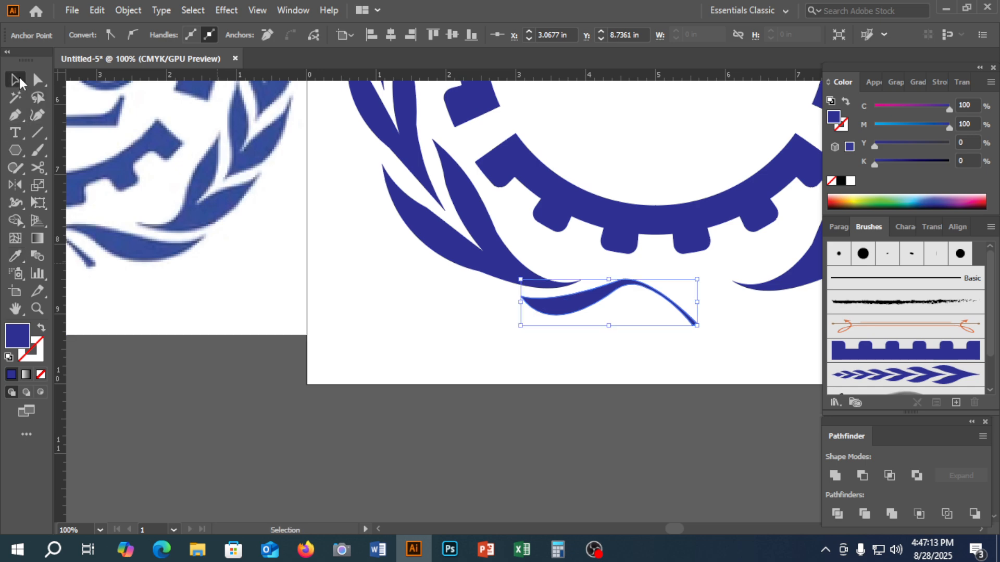
# Step: Duplicate the blue leaf stem to its right and reflect the copy across the vertical axis
pyautogui.moveTo(666, 394); pyautogui.dragTo(549, 432)
pyautogui.click(549, 431)
pyautogui.moveTo(442, 352); pyautogui.dragTo(554, 354)
pyautogui.doubleClick(15, 185)
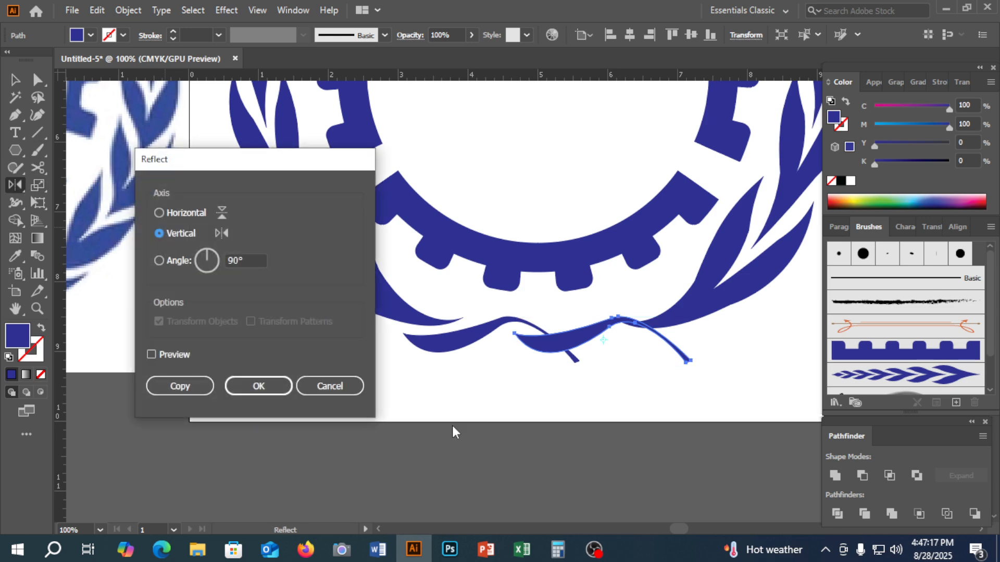
pyautogui.click(258, 386)
# Step: Shift the mirrored leaf stem slightly left so the two stems cross centrally below the gear
pyautogui.press('v')
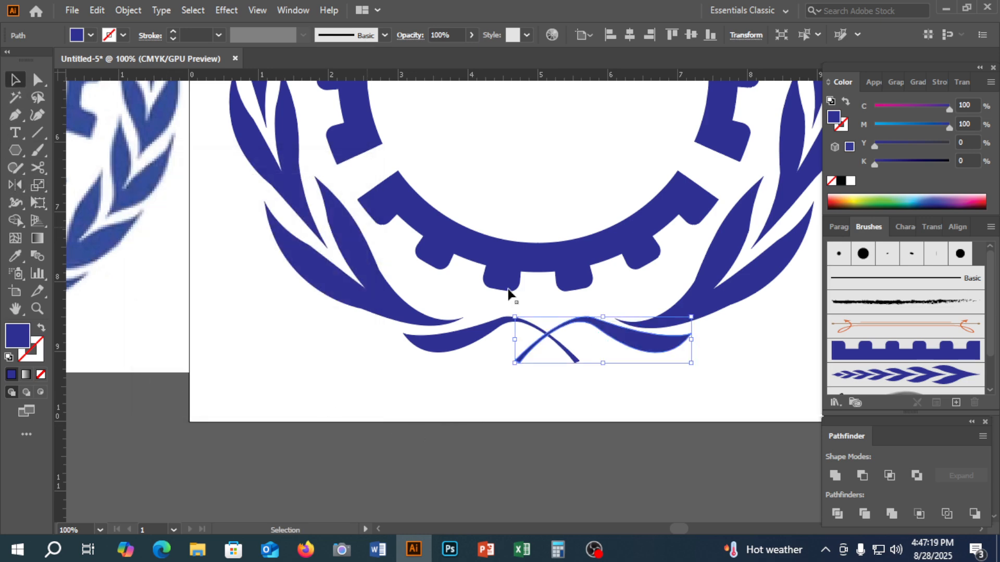
pyautogui.moveTo(642, 350); pyautogui.dragTo(633, 348)
pyautogui.click(518, 403)
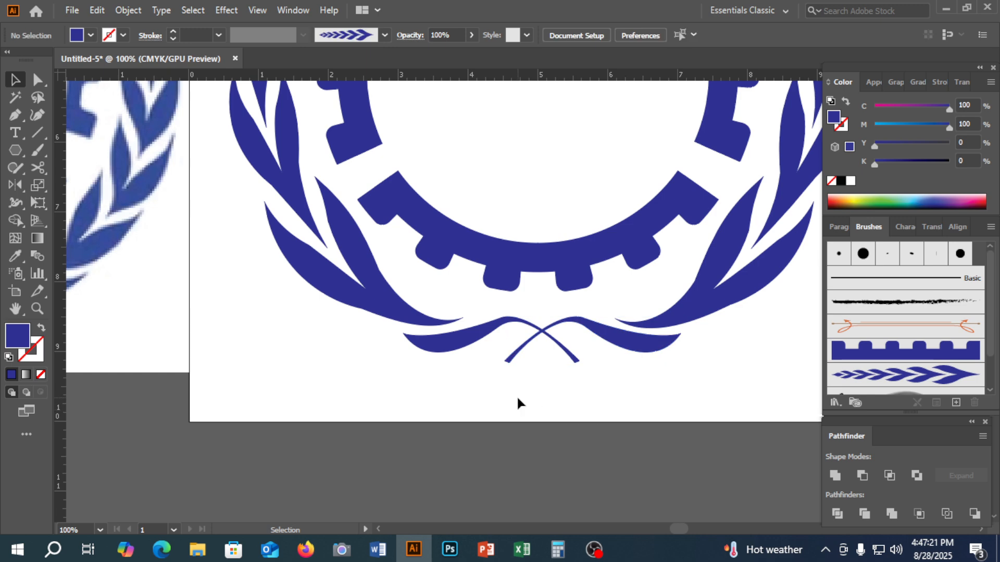
# Step: Group the two crossed leaf stems and widen the group slightly toward the left
pyautogui.moveTo(560, 319); pyautogui.dragTo(561, 318)
pyautogui.hotkey('ctrl', 'g')
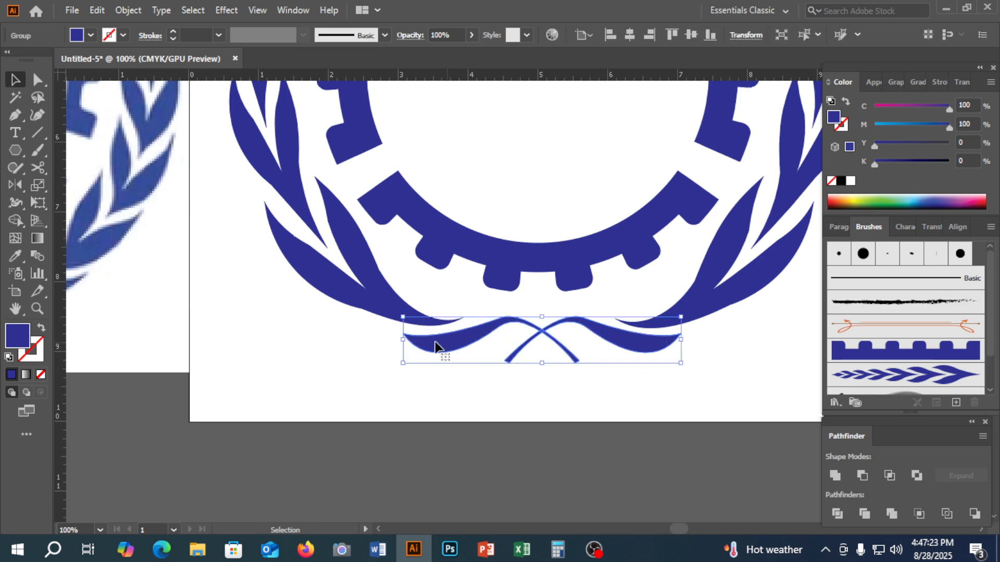
pyautogui.moveTo(406, 341); pyautogui.dragTo(402, 340)
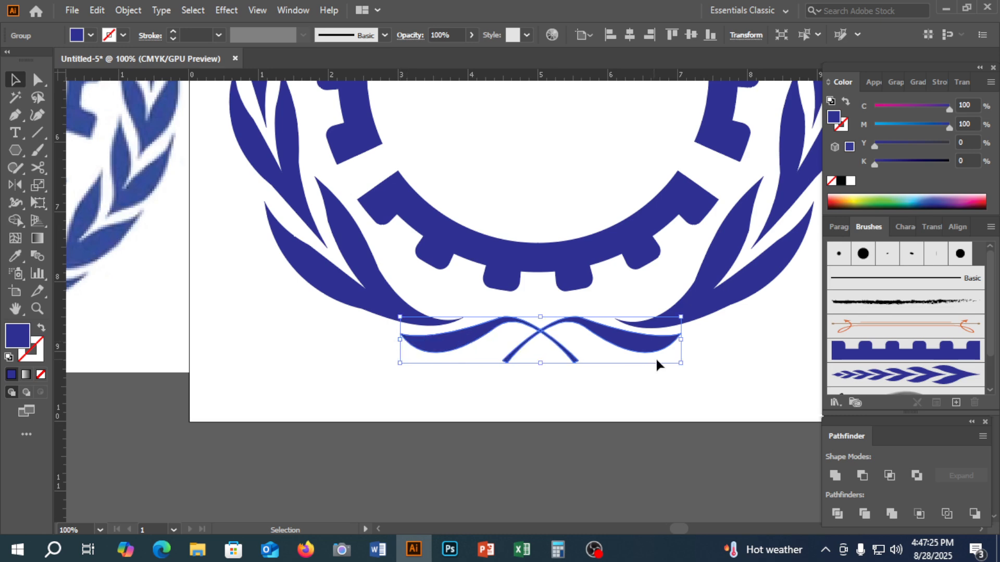
pyautogui.click(646, 415)
pyautogui.scroll(2, 661, 474)
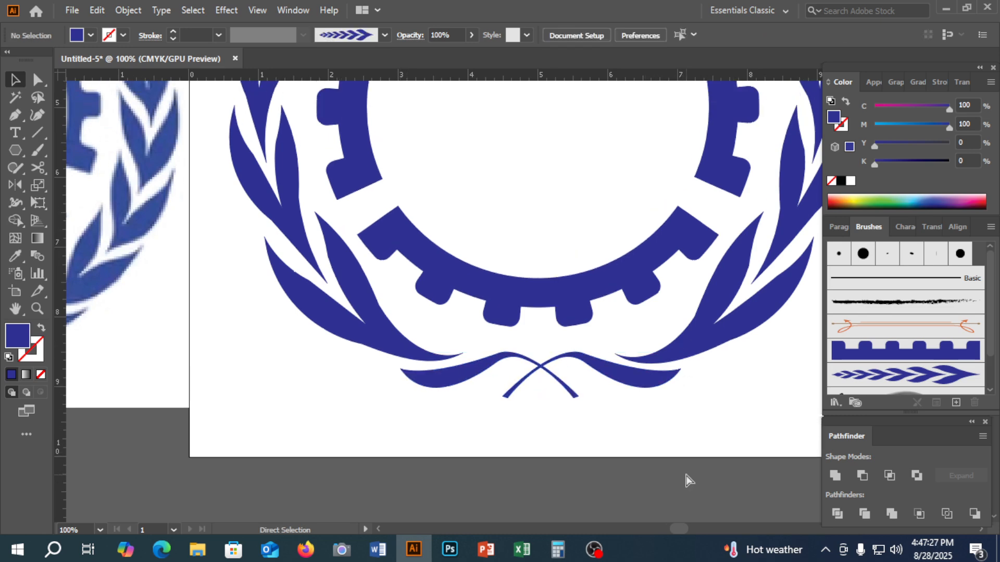
pyautogui.hotkey('ctrl', '-')
pyautogui.press('space')
pyautogui.moveTo(658, 288); pyautogui.dragTo(558, 441)
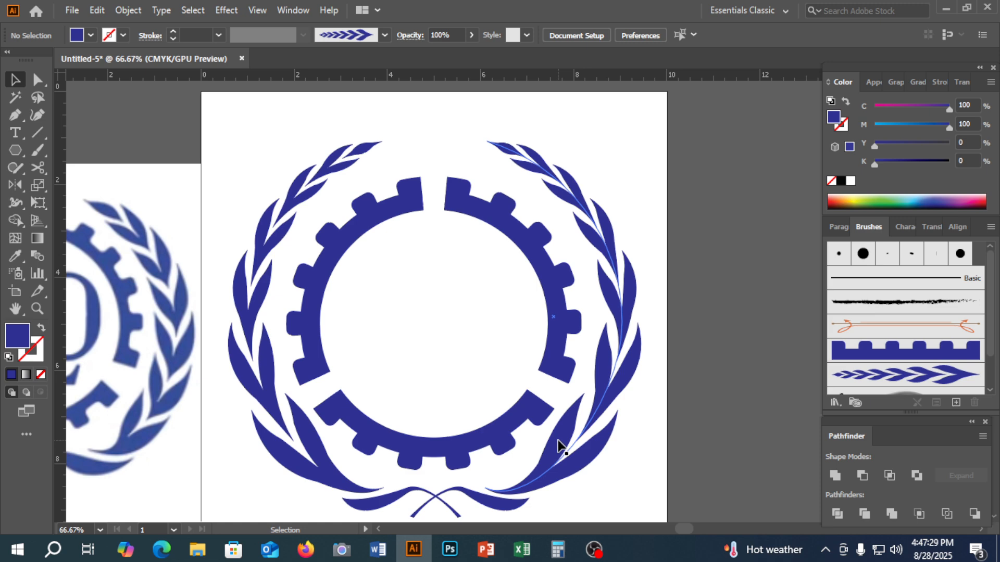
pyautogui.hotkey('ctrl', '-')
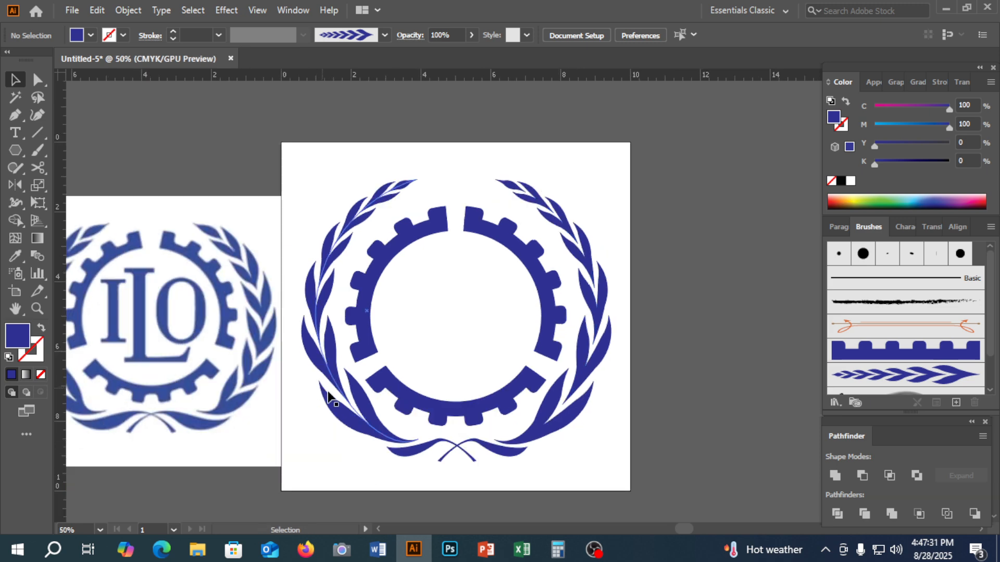
pyautogui.moveTo(14, 148); pyautogui.dragTo(71, 185)
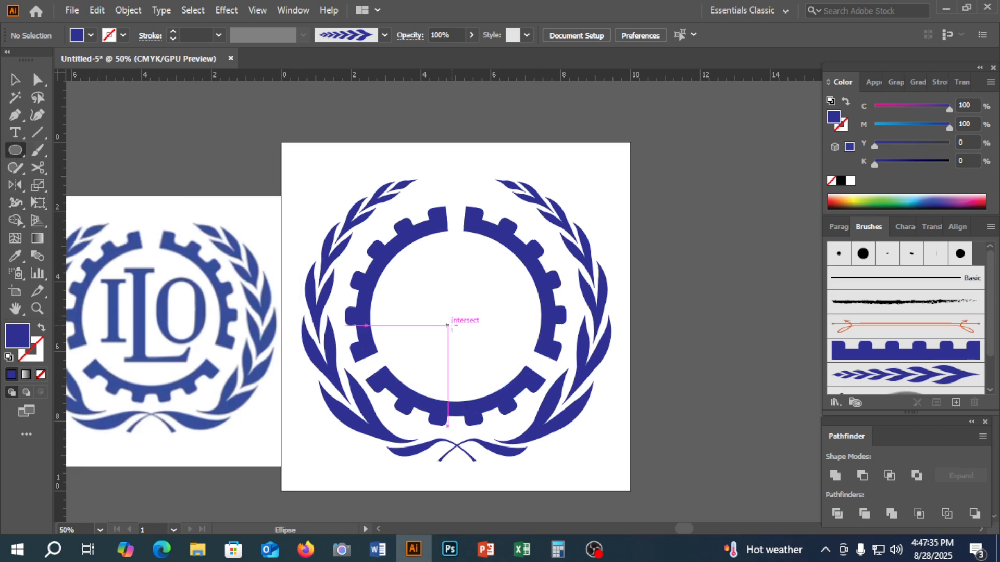
pyautogui.moveTo(451, 325); pyautogui.dragTo(547, 473)
pyautogui.hotkey('ctrl', 'z')
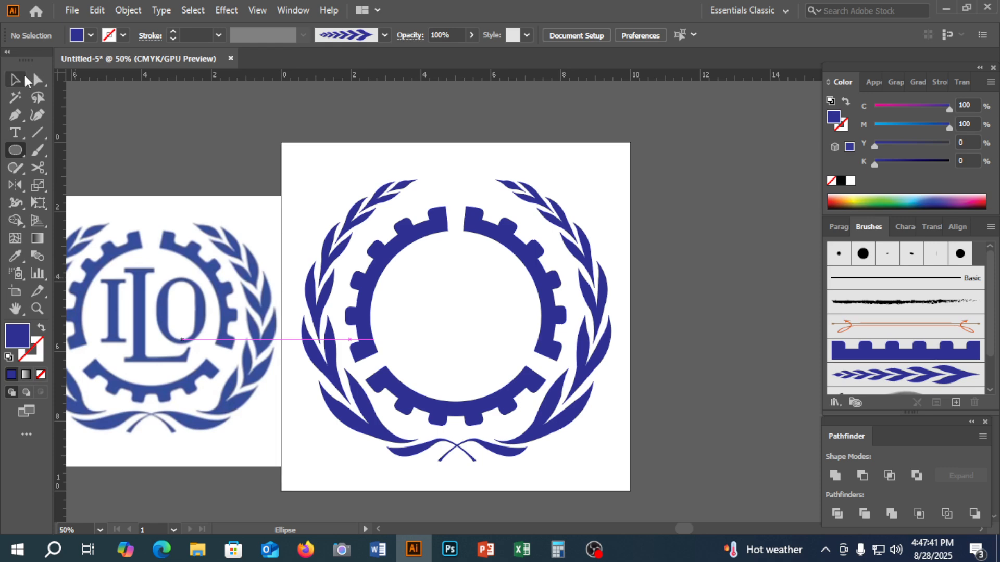
# Step: Add the text "ILO", enlarge it to about 151 pt, and place it to the right of the artboard
pyautogui.moveTo(130, 201); pyautogui.dragTo(172, 270)
pyautogui.click(15, 133)
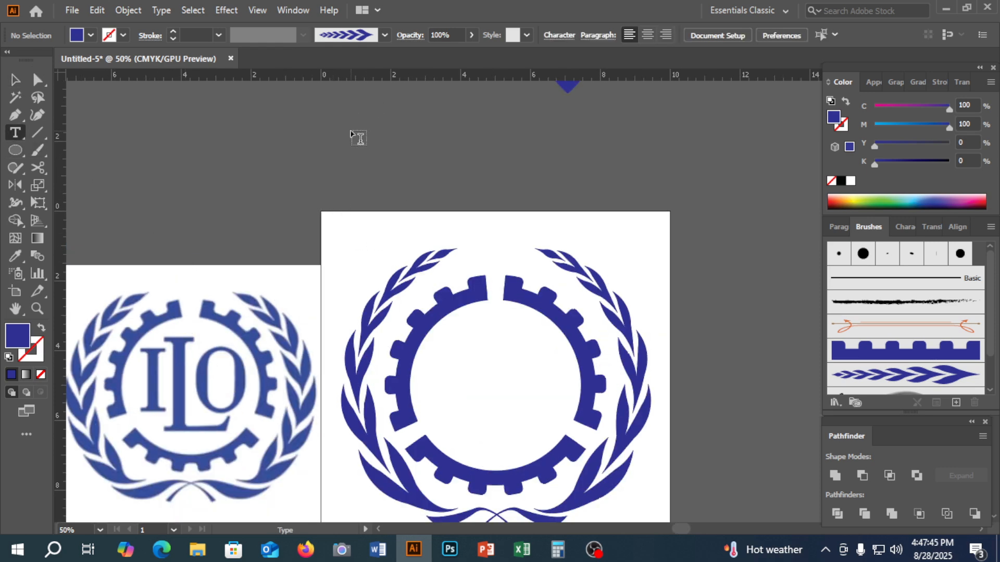
pyautogui.click(359, 137)
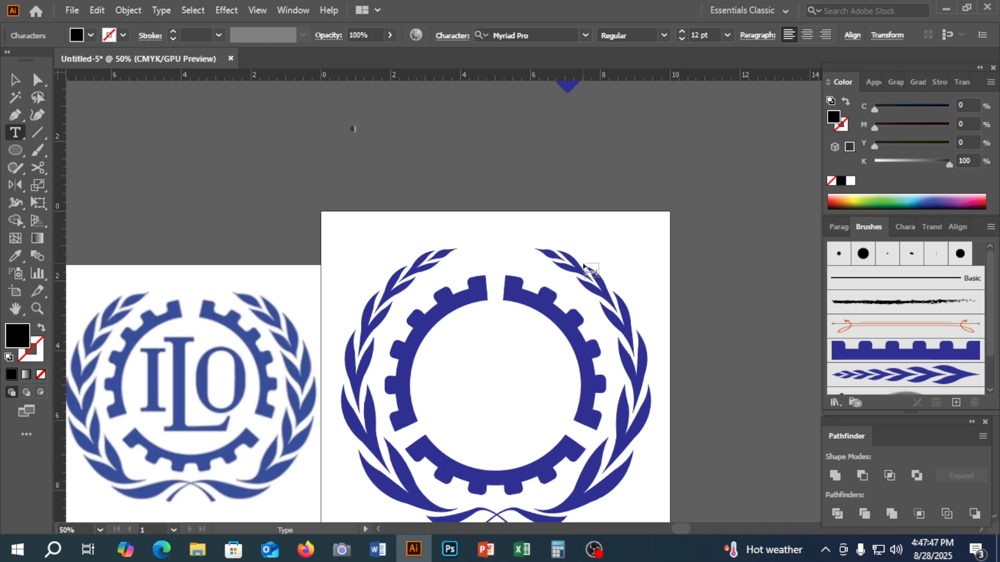
pyautogui.click(14, 79)
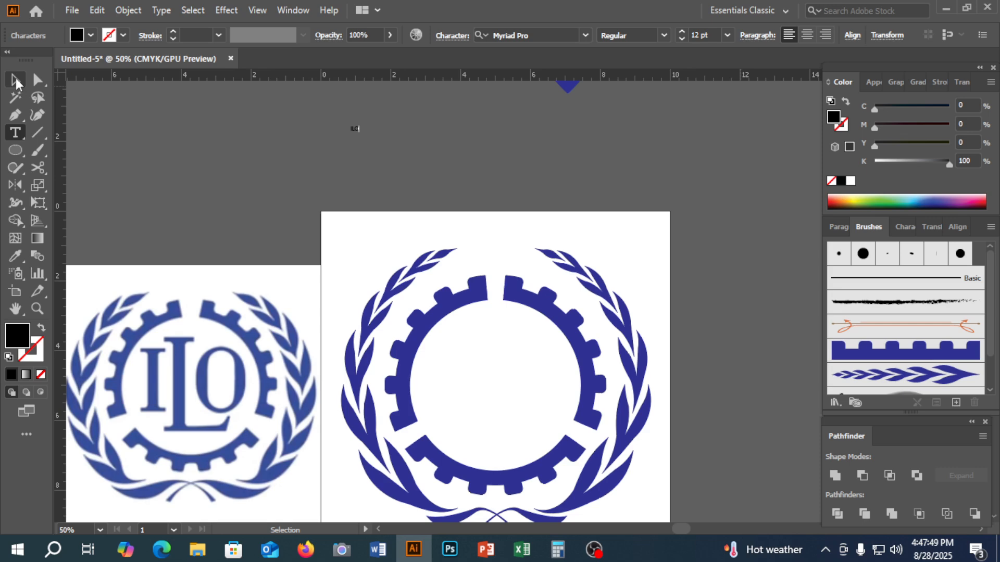
pyautogui.moveTo(357, 141); pyautogui.dragTo(377, 221)
pyautogui.moveTo(389, 166); pyautogui.dragTo(661, 295)
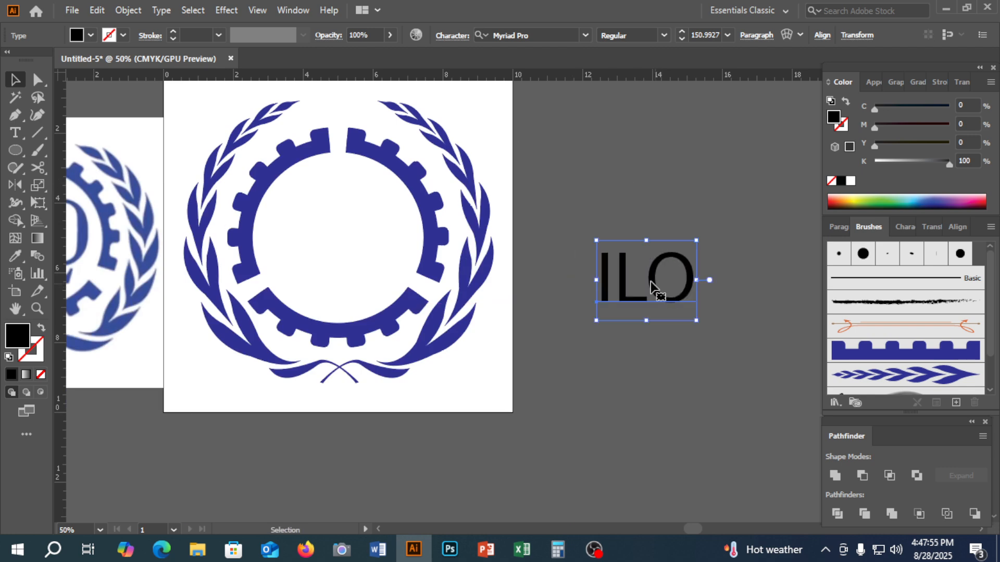
# Step: Set the ILO text's font to Times New Roman and move the text slightly left
pyautogui.click(537, 36)
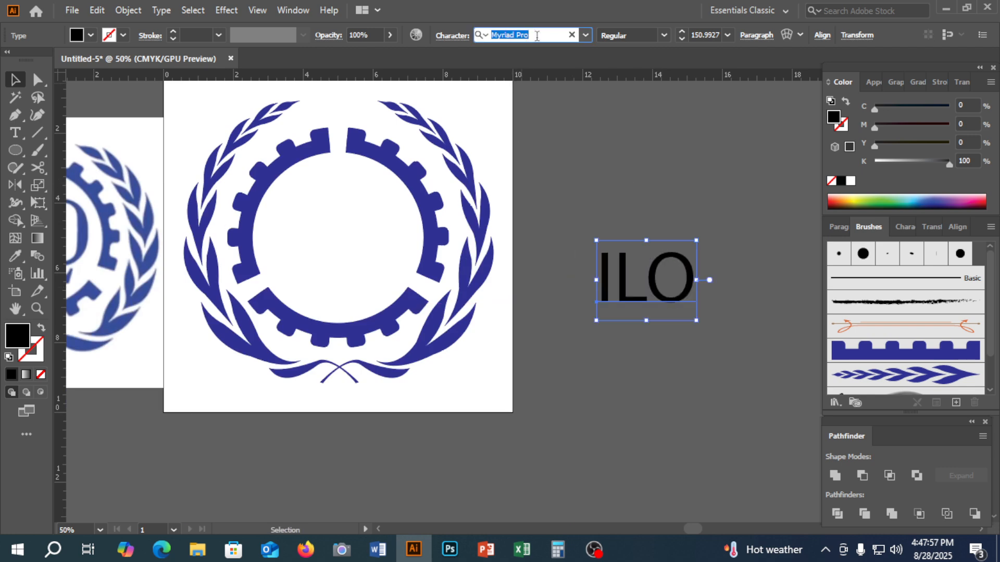
pyautogui.write('tim')
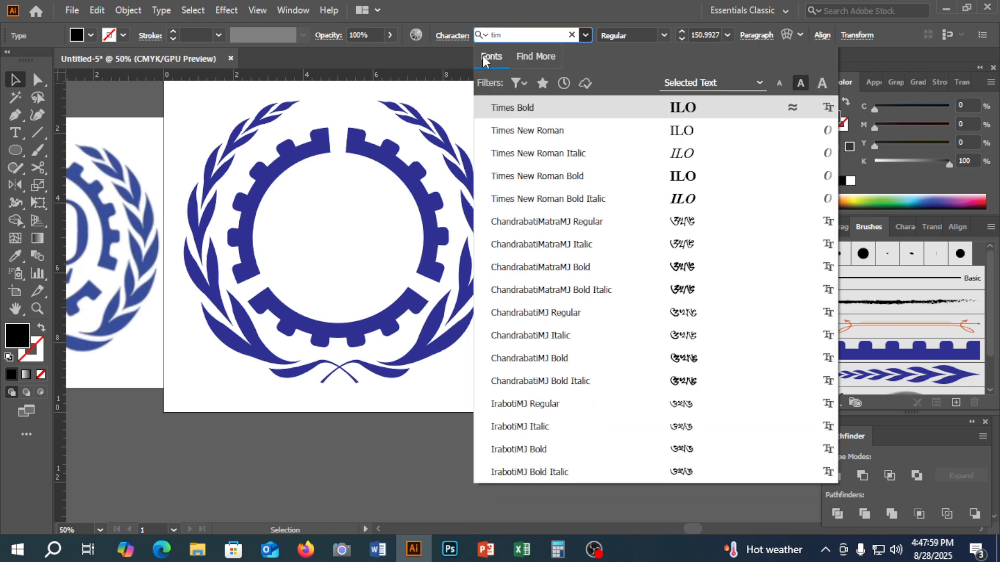
pyautogui.click(572, 134)
pyautogui.moveTo(645, 304); pyautogui.dragTo(598, 305)
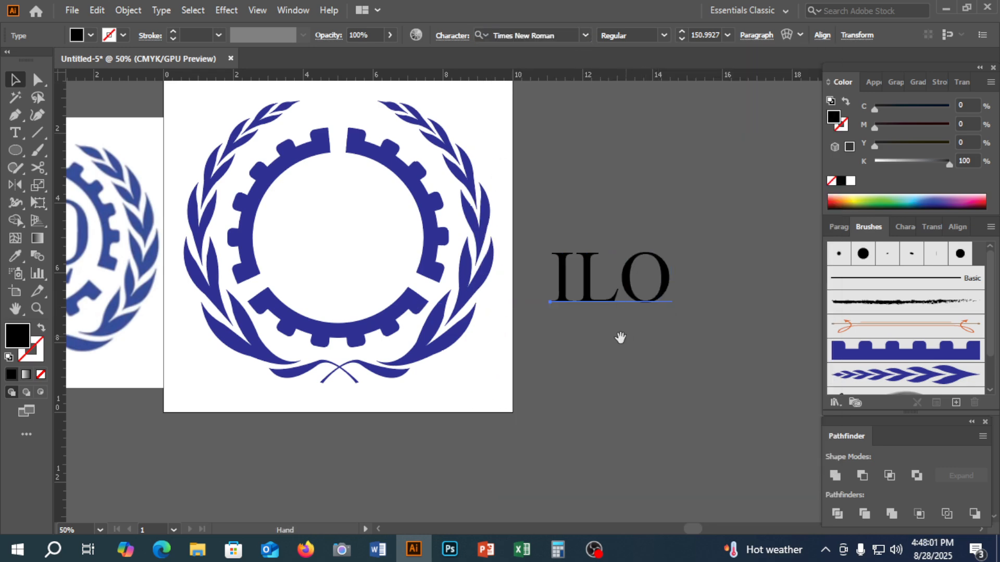
# Step: Enlarge the ILO text to about 233 pt and convert it to outlines
pyautogui.moveTo(621, 339); pyautogui.dragTo(562, 356)
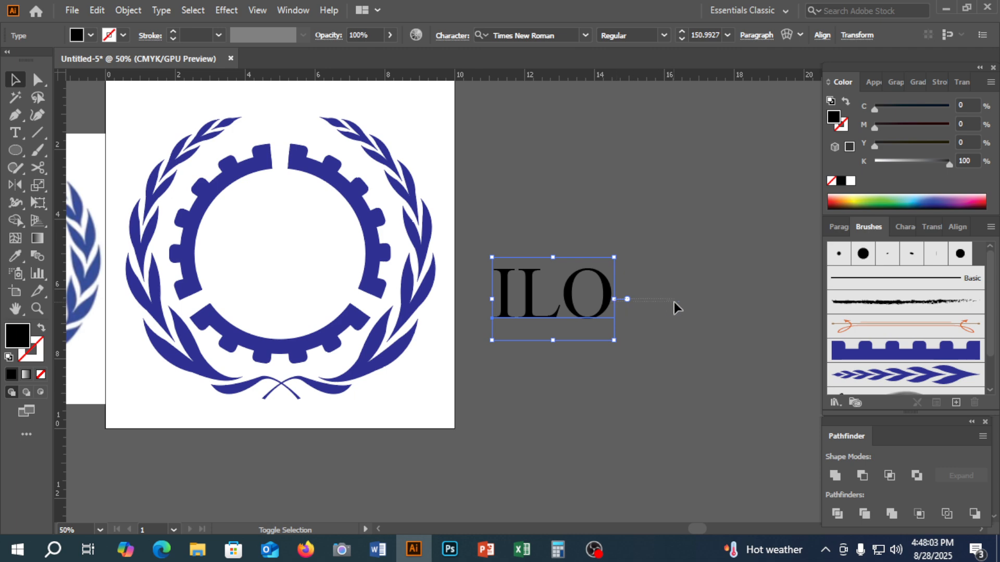
pyautogui.moveTo(614, 302); pyautogui.dragTo(683, 299)
pyautogui.hotkey('ctrl', 'shift', 'o')
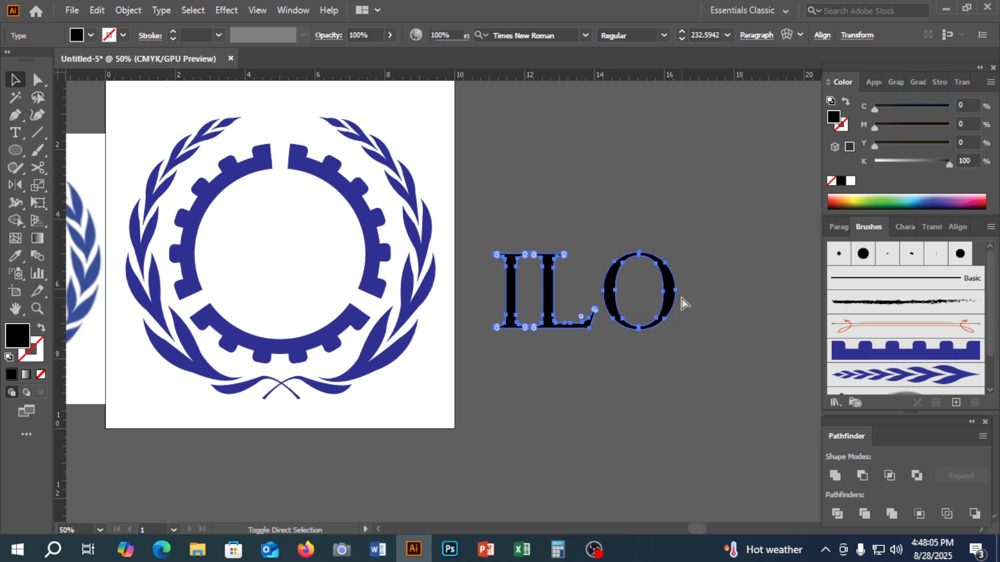
# Step: Fill the outlined ILO letters with C 100, M 100, Y 0, K 0
pyautogui.moveTo(949, 164); pyautogui.dragTo(798, 164)
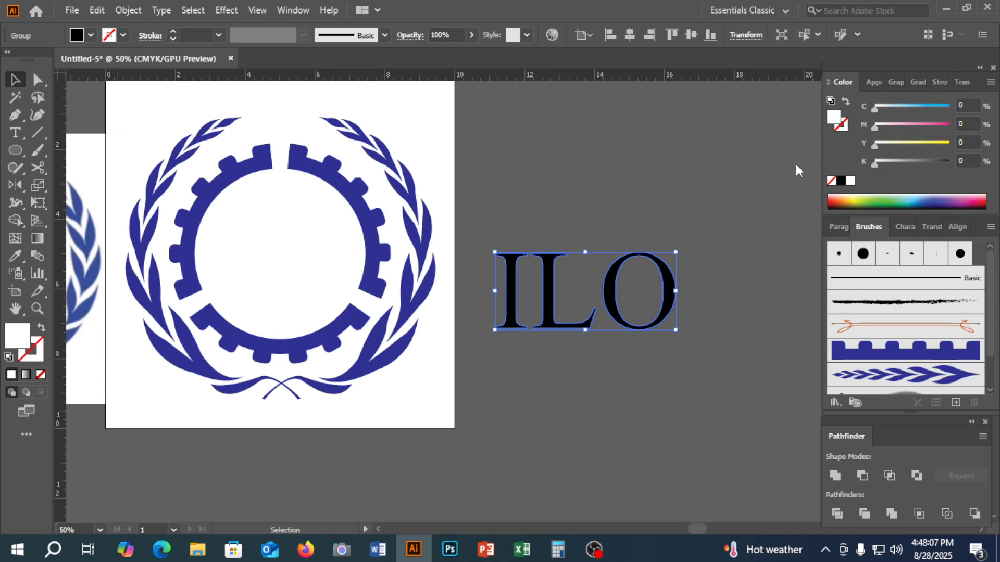
pyautogui.moveTo(904, 106); pyautogui.dragTo(950, 124)
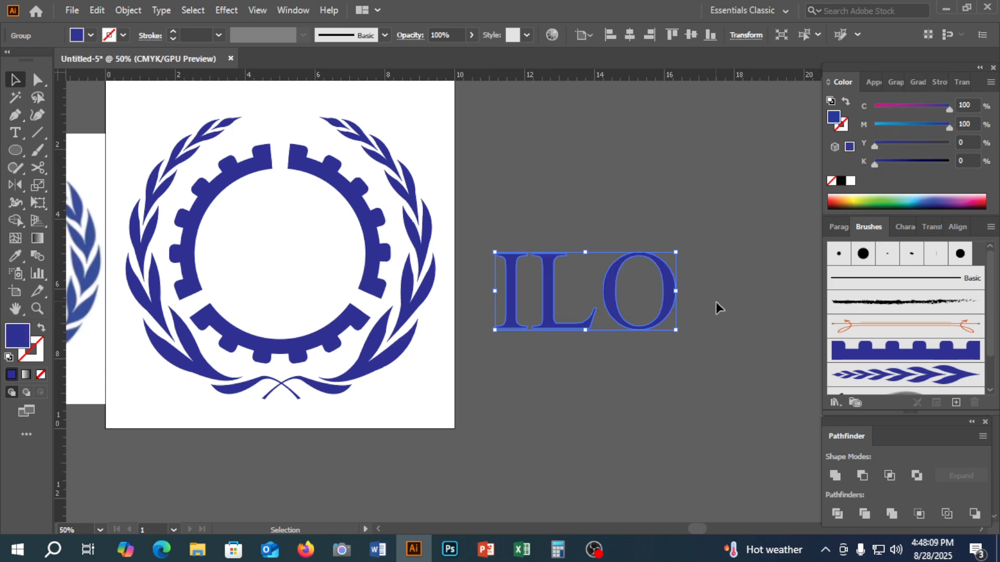
pyautogui.click(701, 349)
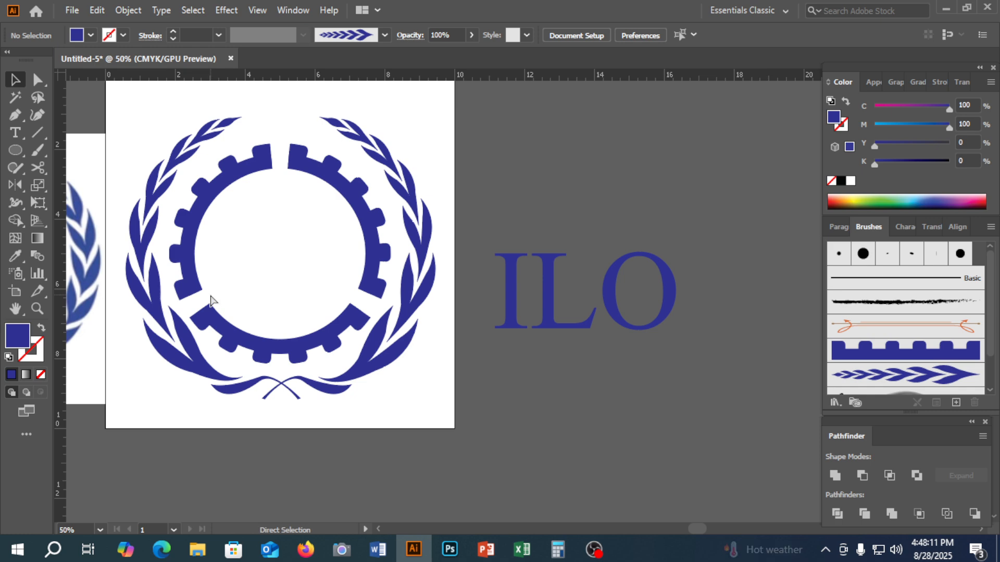
# Step: Ungroup the outlined ILO lettering into separate letters
pyautogui.hotkey('ctrl', '+')
pyautogui.hotkey('ctrl', '+')
pyautogui.press('space')
pyautogui.moveTo(374, 264); pyautogui.dragTo(218, 300)
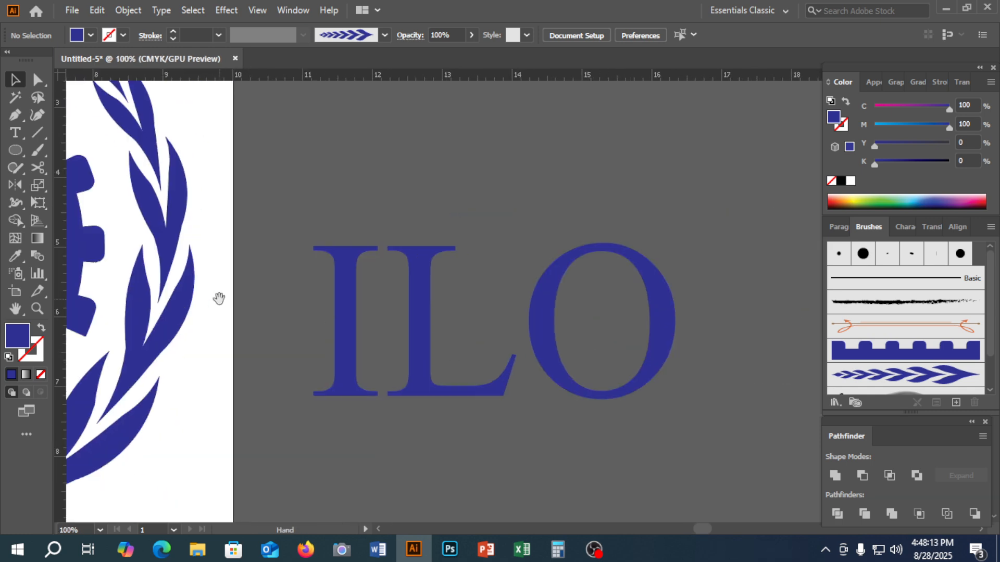
pyautogui.click(549, 319)
pyautogui.rightClick(664, 336)
pyautogui.click(714, 196)
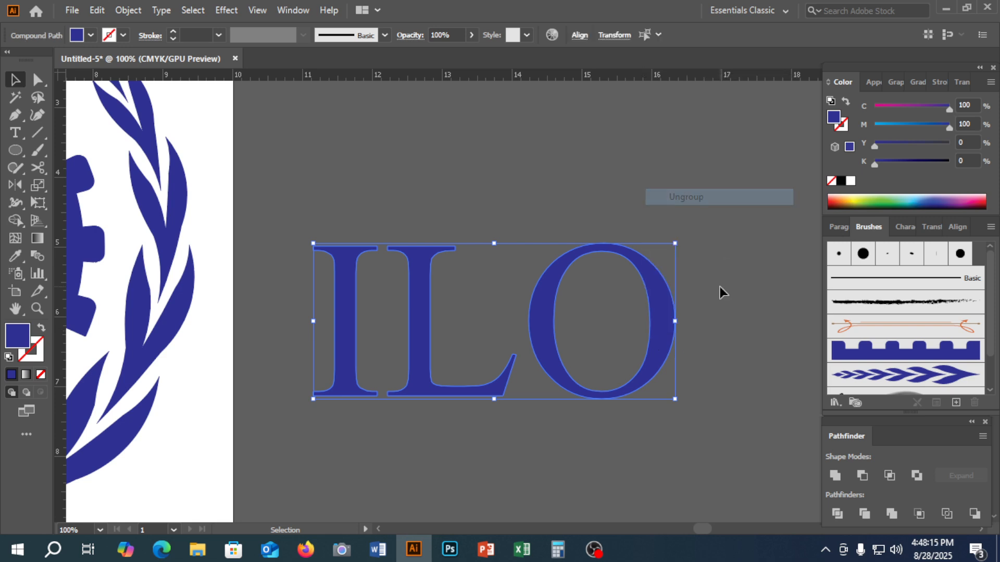
# Step: Shrink the letter O proportionally and move it clear of the L to the right
pyautogui.click(719, 289)
pyautogui.click(653, 319)
pyautogui.moveTo(673, 321); pyautogui.dragTo(616, 323)
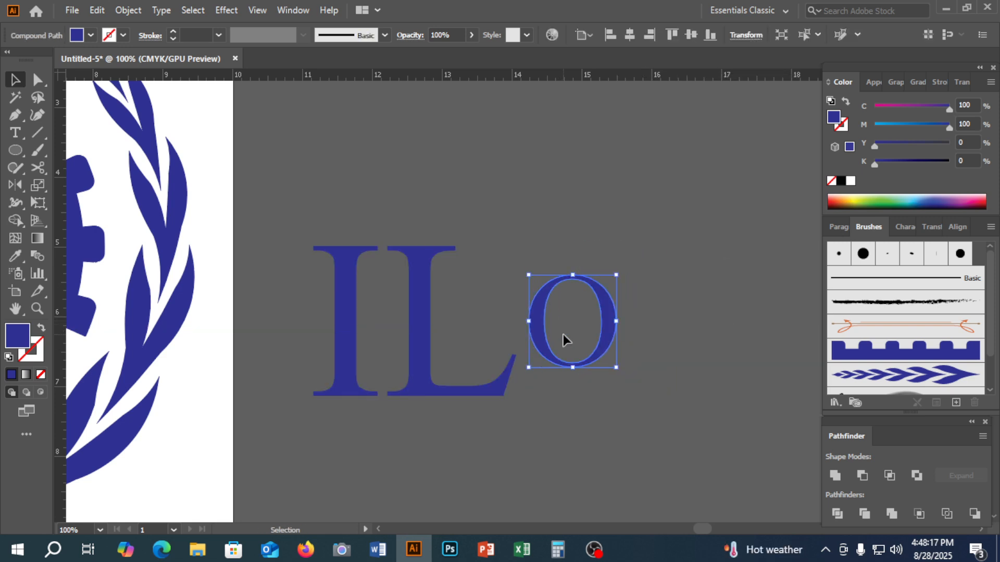
pyautogui.moveTo(537, 331); pyautogui.dragTo(636, 302)
pyautogui.click(633, 375)
# Step: Move the letter I farther left to leave a wider gap before the L
pyautogui.click(39, 80)
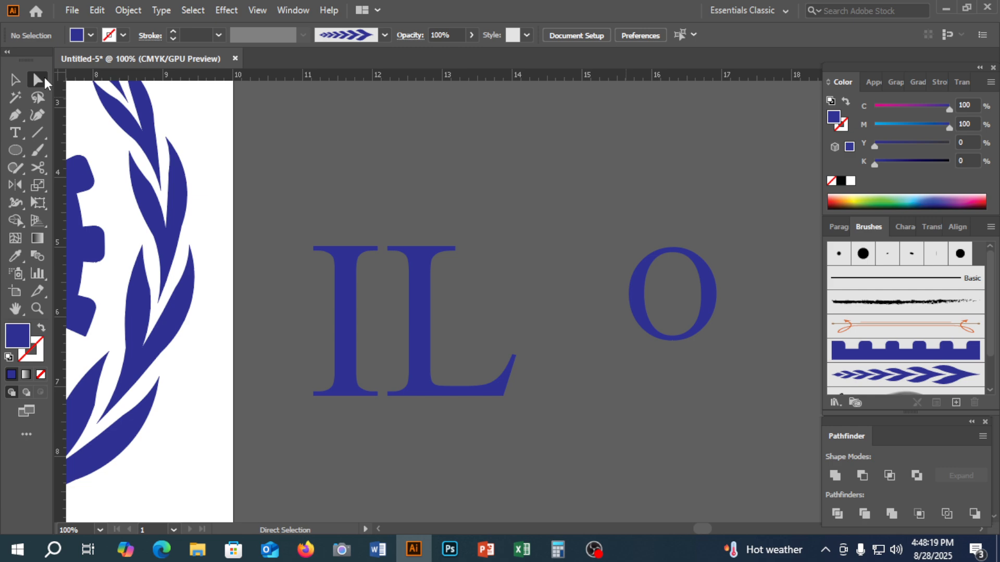
pyautogui.click(15, 80)
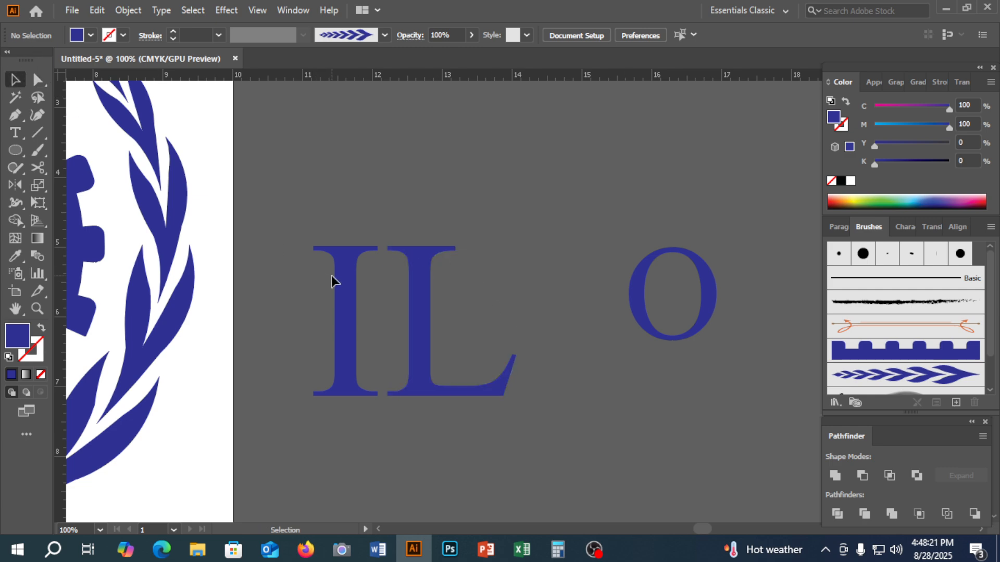
pyautogui.moveTo(341, 288); pyautogui.dragTo(294, 288)
pyautogui.click(336, 190)
# Step: Raise the L's top serif anchor points straight up by about 0.5 in to lengthen its stem
pyautogui.click(38, 80)
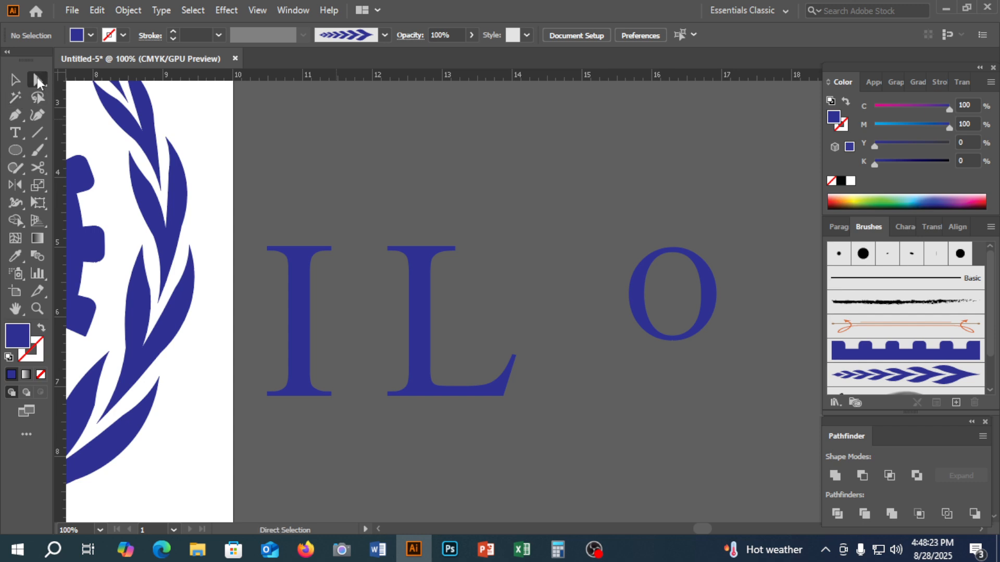
pyautogui.moveTo(496, 293); pyautogui.dragTo(495, 291)
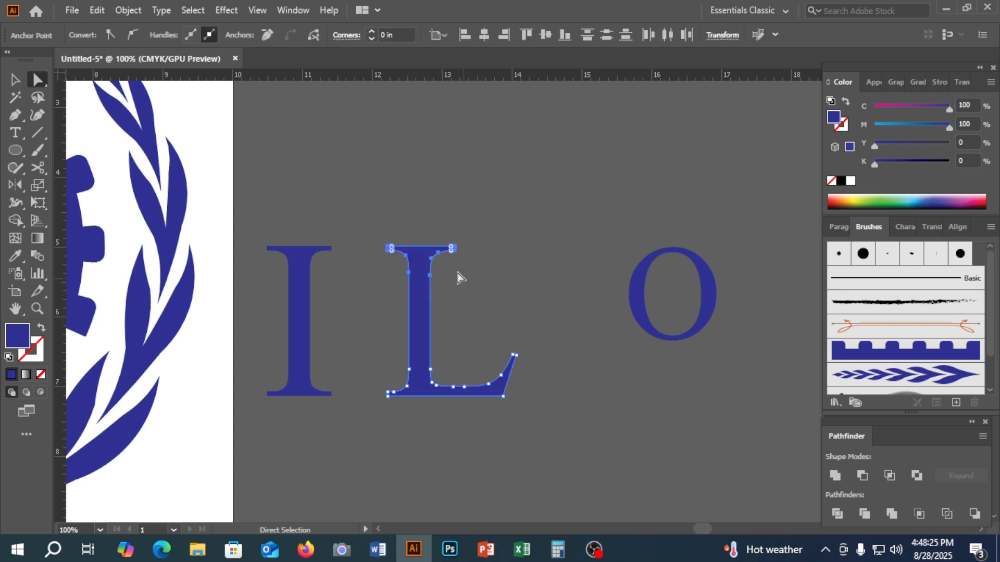
pyautogui.moveTo(435, 251); pyautogui.dragTo(433, 217)
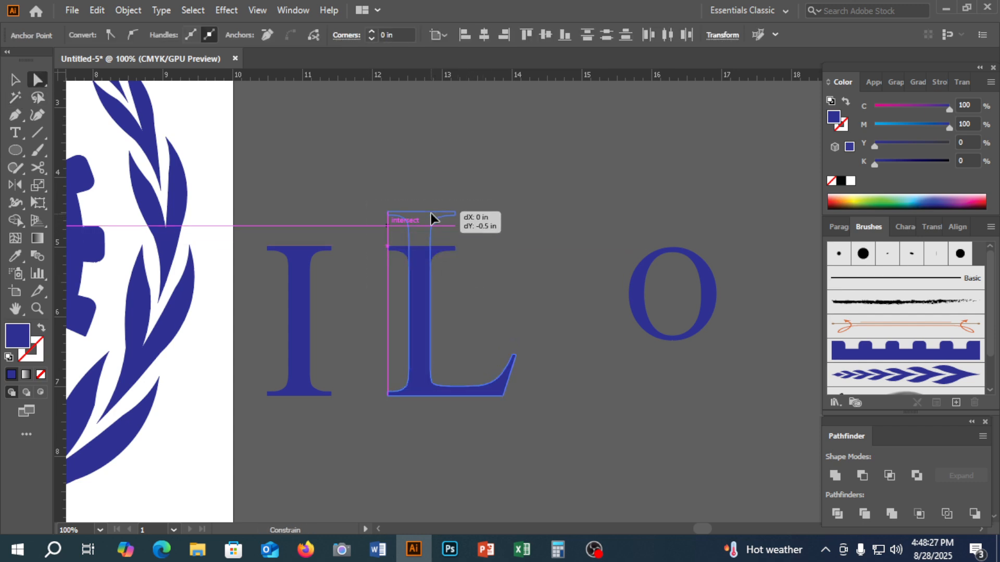
pyautogui.click(483, 319)
# Step: Extend the right end of the L's foot horizontally outward to lengthen its base
pyautogui.moveTo(575, 420); pyautogui.dragTo(633, 472)
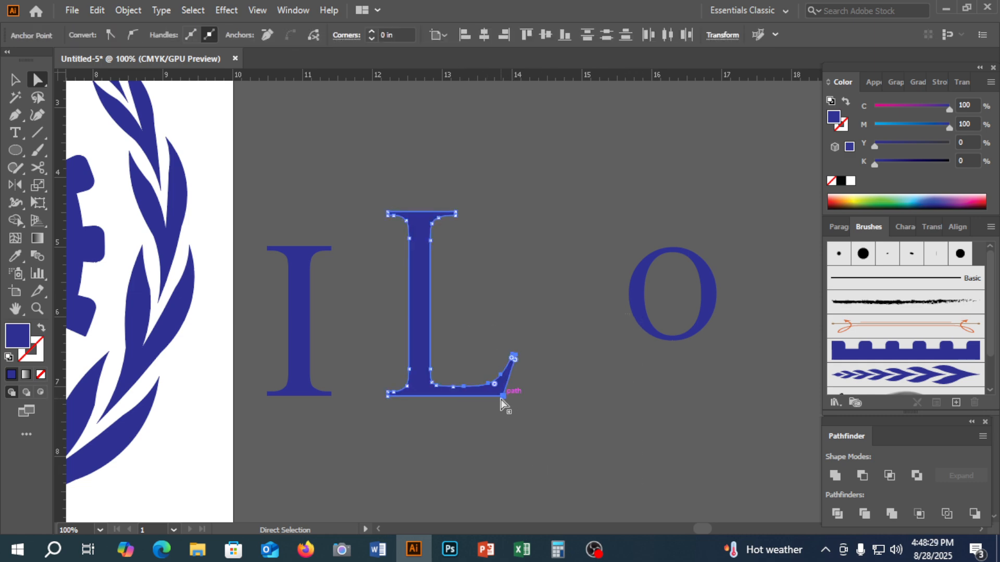
pyautogui.moveTo(501, 399); pyautogui.dragTo(530, 397)
pyautogui.click(550, 447)
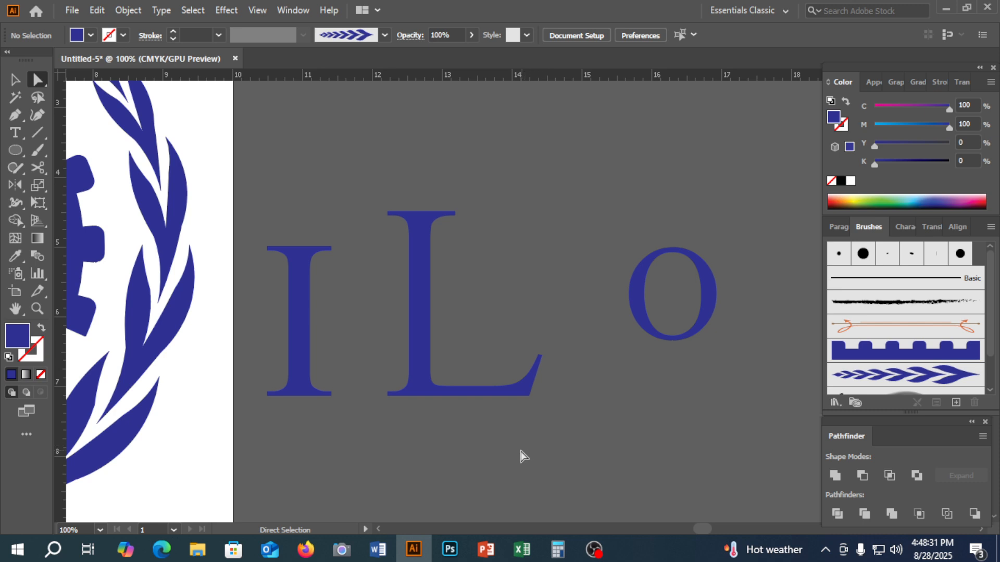
# Step: Move the O inside the L's corner, then shrink the I and place it close to the L's left side
pyautogui.click(15, 79)
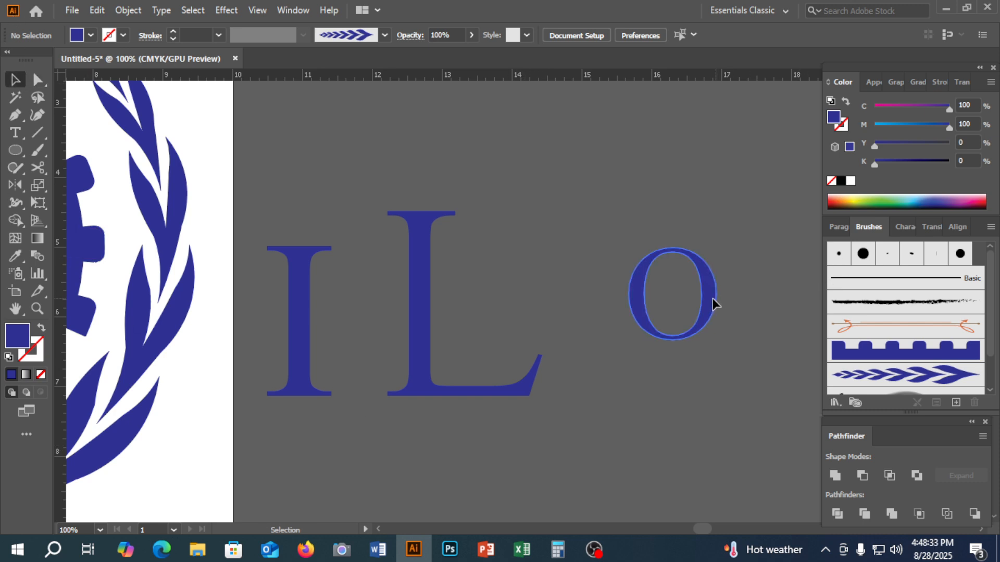
pyautogui.moveTo(715, 299); pyautogui.dragTo(525, 314)
pyautogui.click(305, 395)
pyautogui.moveTo(305, 396); pyautogui.dragTo(306, 356)
pyautogui.moveTo(300, 320); pyautogui.dragTo(371, 336)
# Step: Group the three arranged letters and move the monogram into the center of the gear
pyautogui.hotkey('ctrl', 'a')
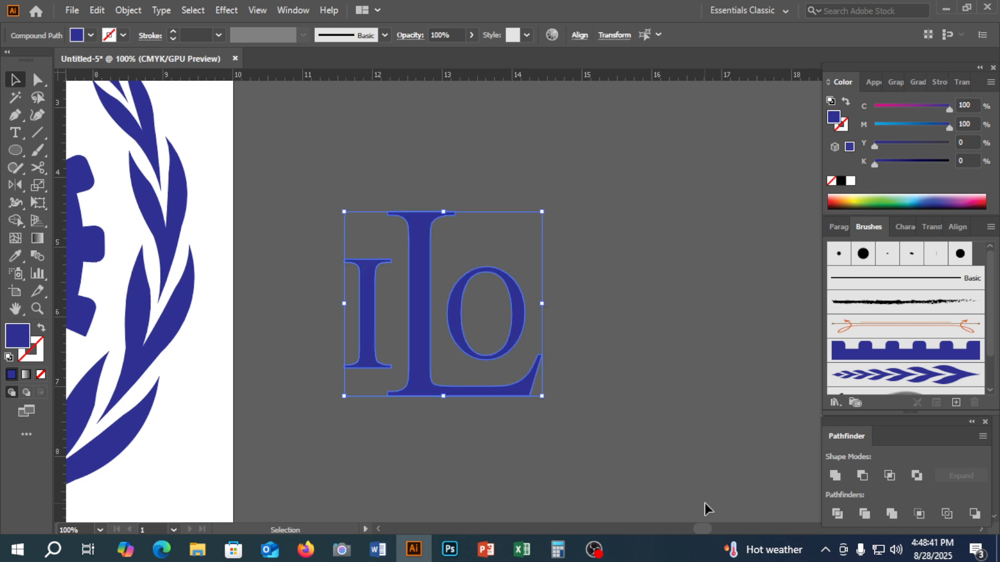
pyautogui.press('a')
pyautogui.hotkey('ctrl', 'g')
pyautogui.hotkey('ctrl', '-')
pyautogui.hotkey('ctrl', '-')
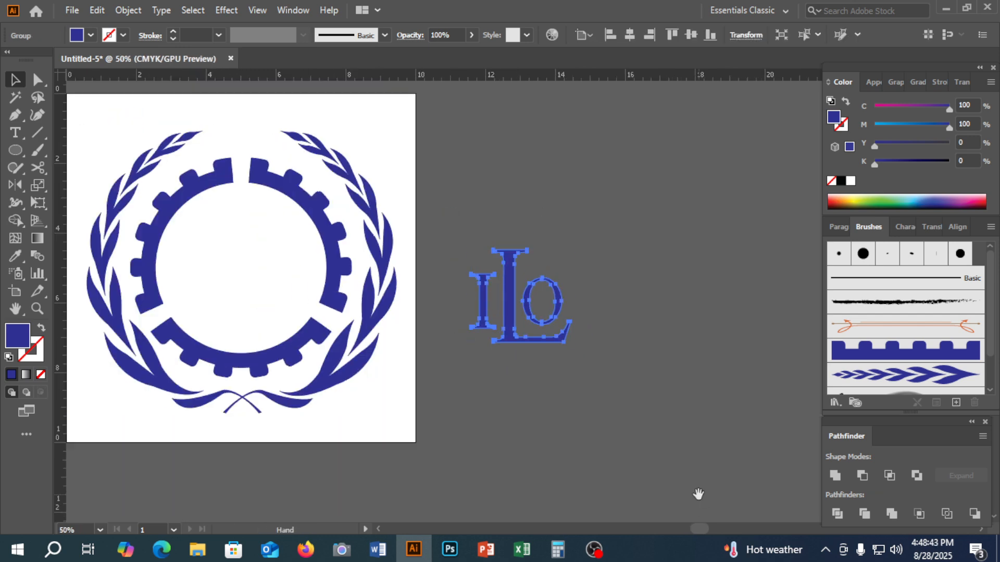
pyautogui.moveTo(555, 489); pyautogui.dragTo(719, 447)
pyautogui.moveTo(672, 284); pyautogui.dragTo(395, 245)
pyautogui.click(516, 479)
# Step: Delete the reference logo image beside the artboard
pyautogui.moveTo(520, 465); pyautogui.dragTo(671, 501)
pyautogui.click(276, 330)
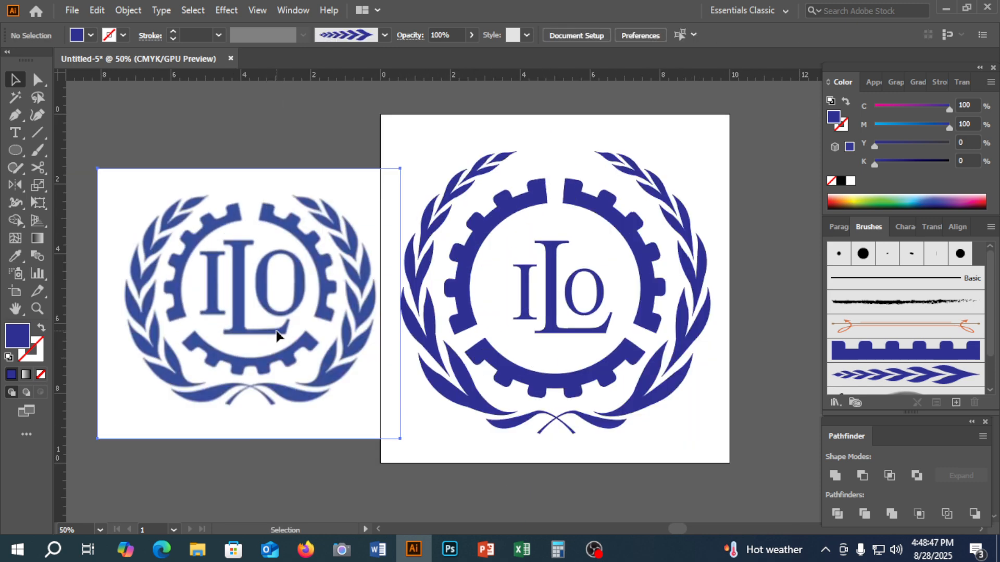
pyautogui.press('Delete')
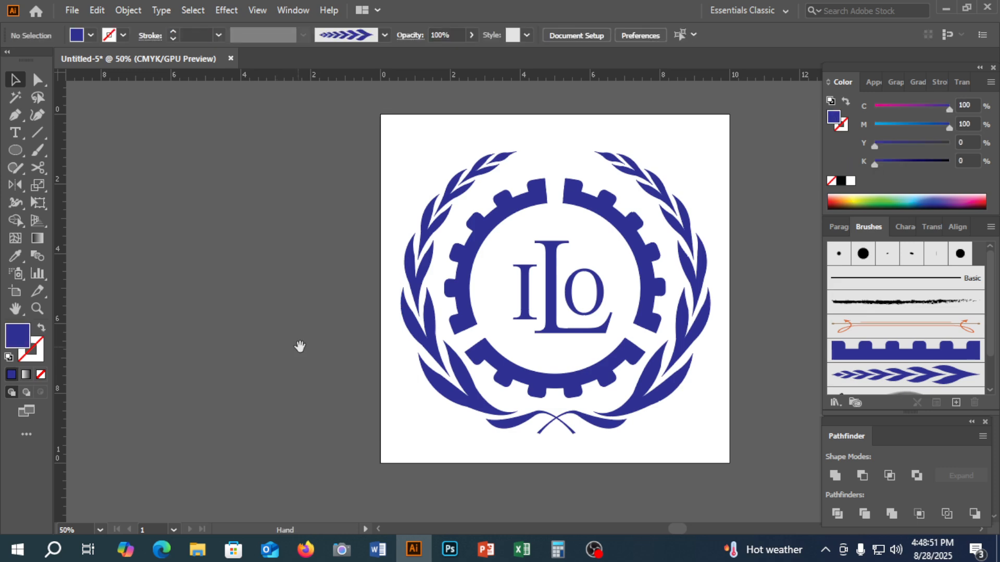
pyautogui.moveTo(386, 272); pyautogui.dragTo(314, 287)
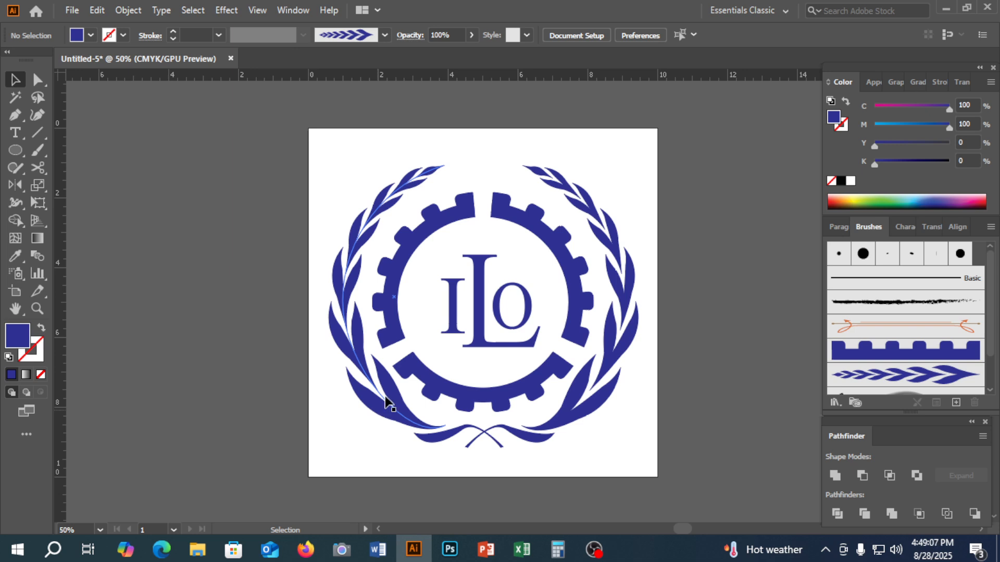
# Step: Nudge the ILO monogram slightly upward to fine-tune its centering inside the gear, and deselect it
pyautogui.moveTo(502, 311); pyautogui.dragTo(502, 312)
pyautogui.click(635, 450)
pyautogui.scroll(-2, 628, 427)
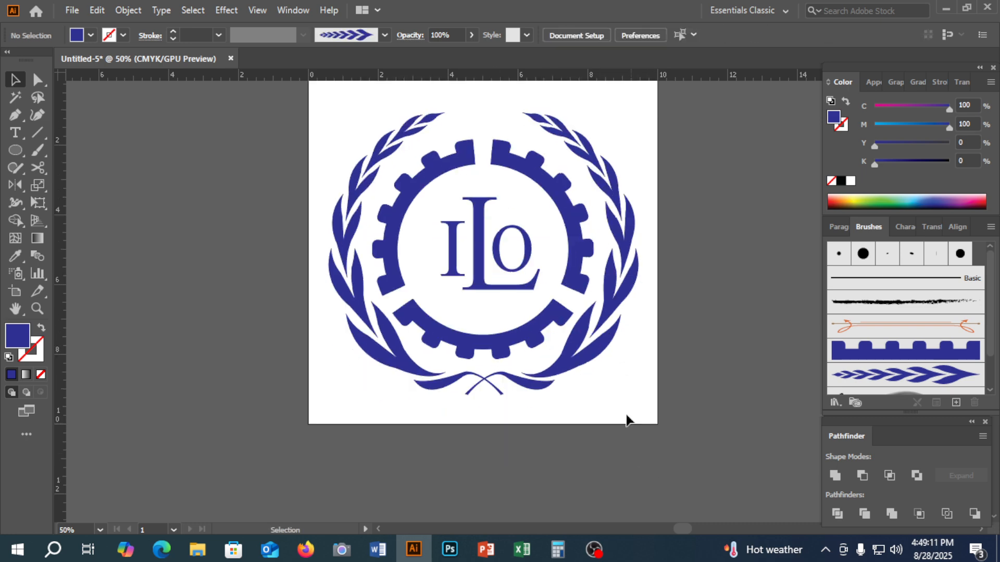
# Step: Group the laurel wreath, gear and ILO monogram into one object, and deselect it
pyautogui.moveTo(661, 410); pyautogui.dragTo(665, 409)
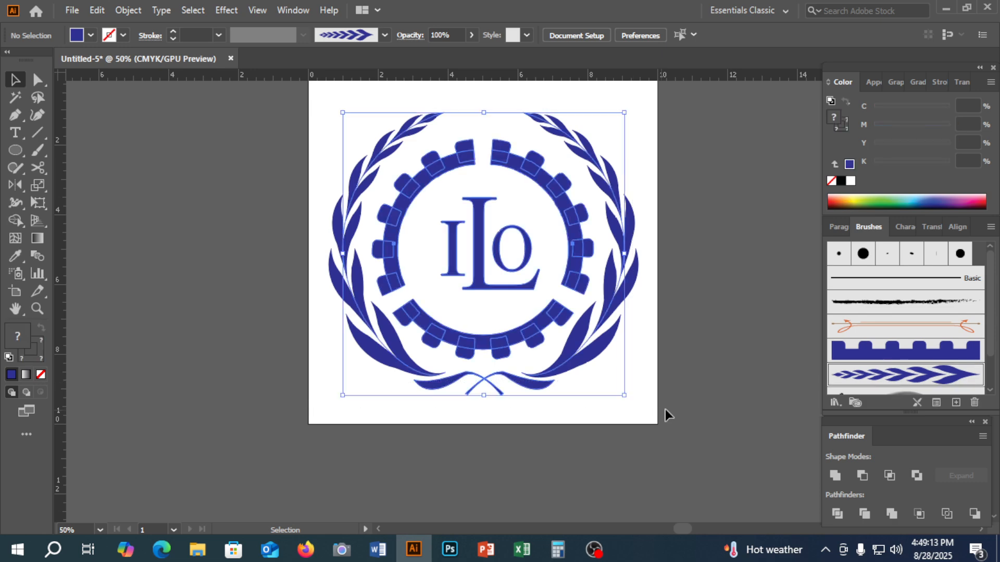
pyautogui.hotkey('ctrl', 'g')
pyautogui.click(665, 423)
pyautogui.scroll(2, 665, 424)
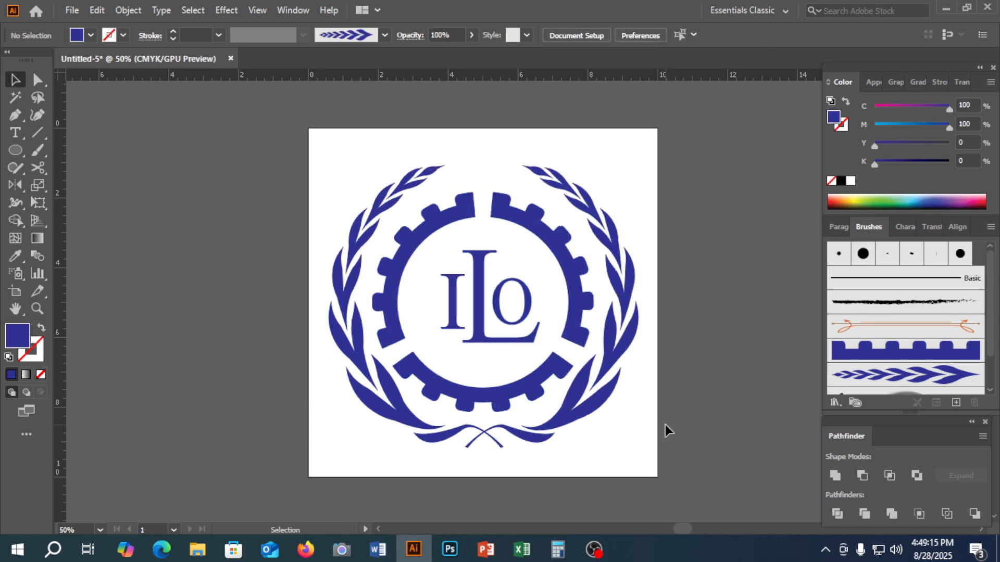
# Step: Expand the appearance of the whole grouped logo to convert its brush strokes into vector shapes
pyautogui.hotkey('ctrl', 'a')
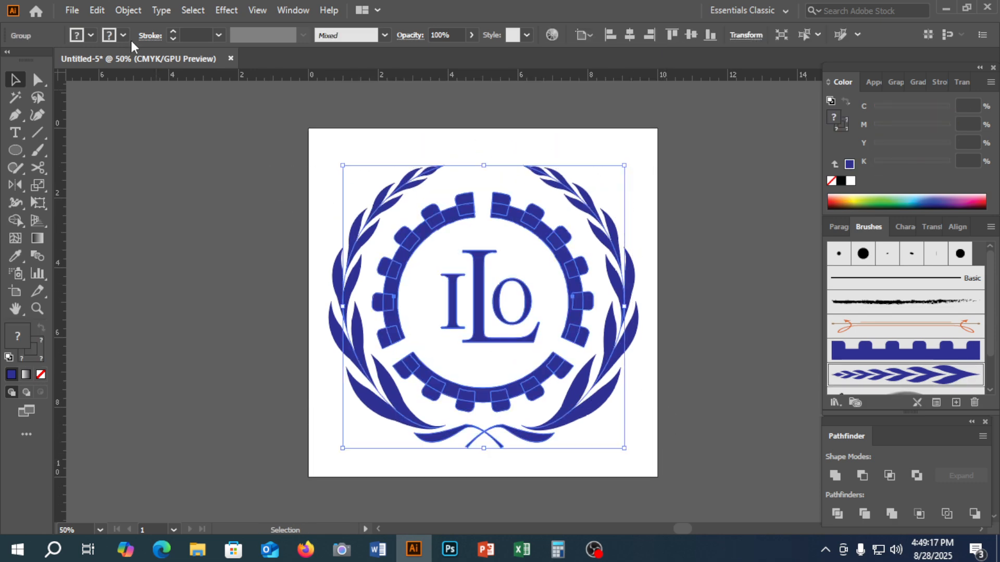
pyautogui.click(128, 11)
pyautogui.click(204, 198)
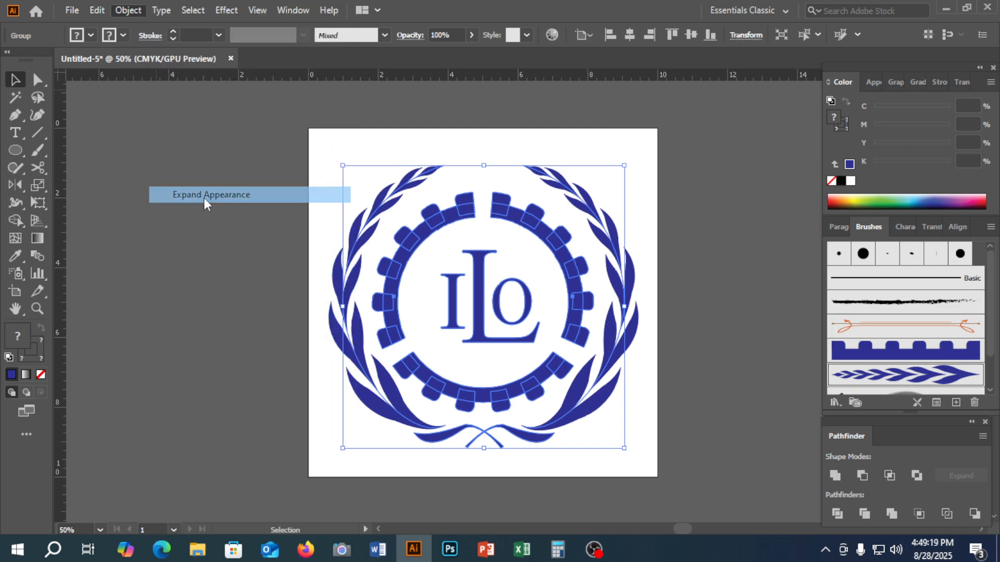
pyautogui.click(128, 10)
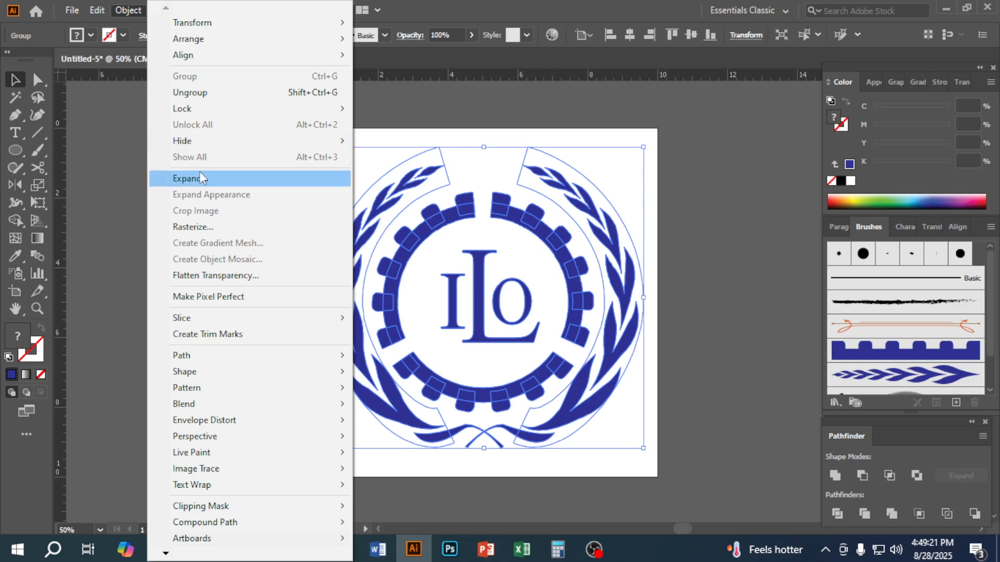
pyautogui.click(201, 177)
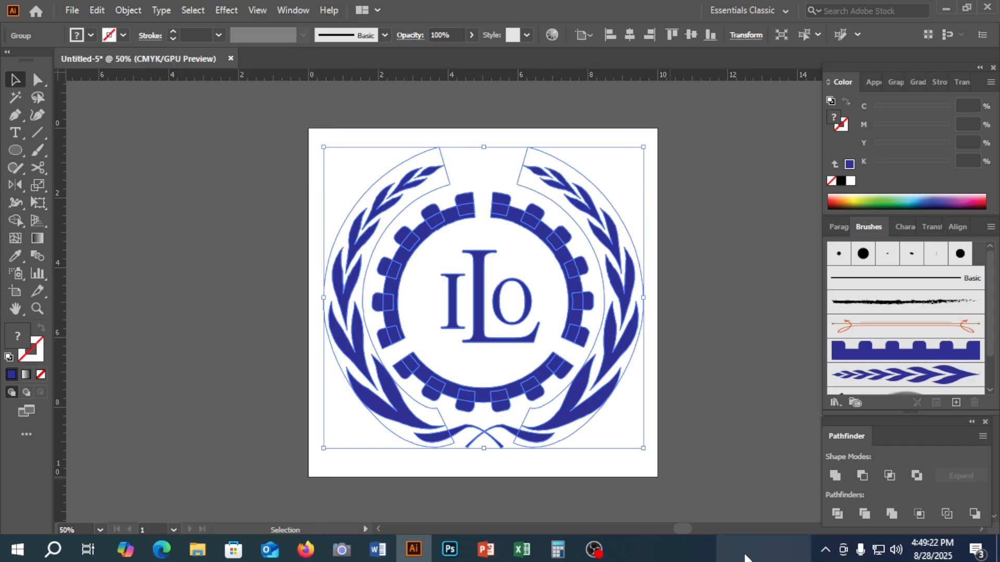
pyautogui.click(594, 550)
pyautogui.click(915, 8)
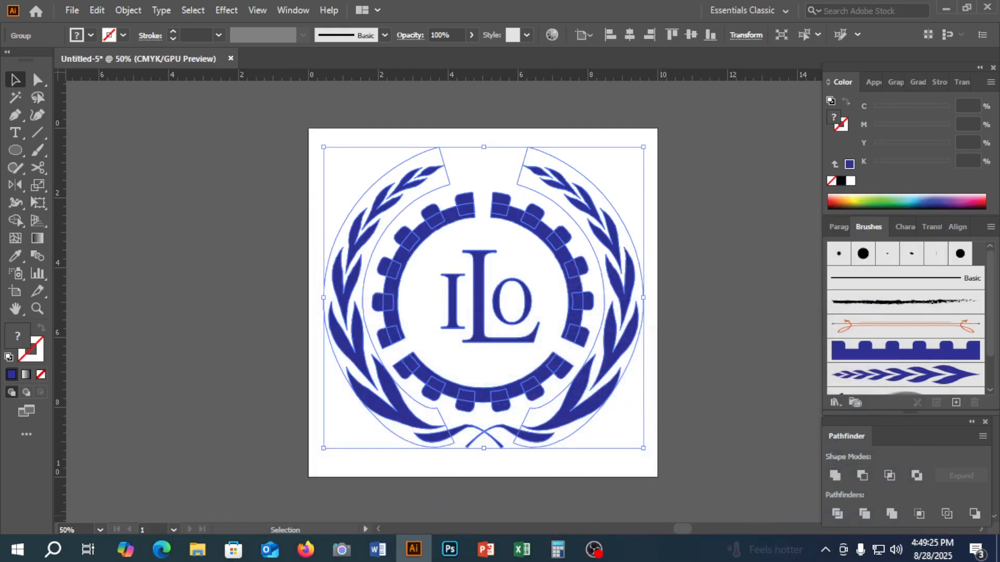